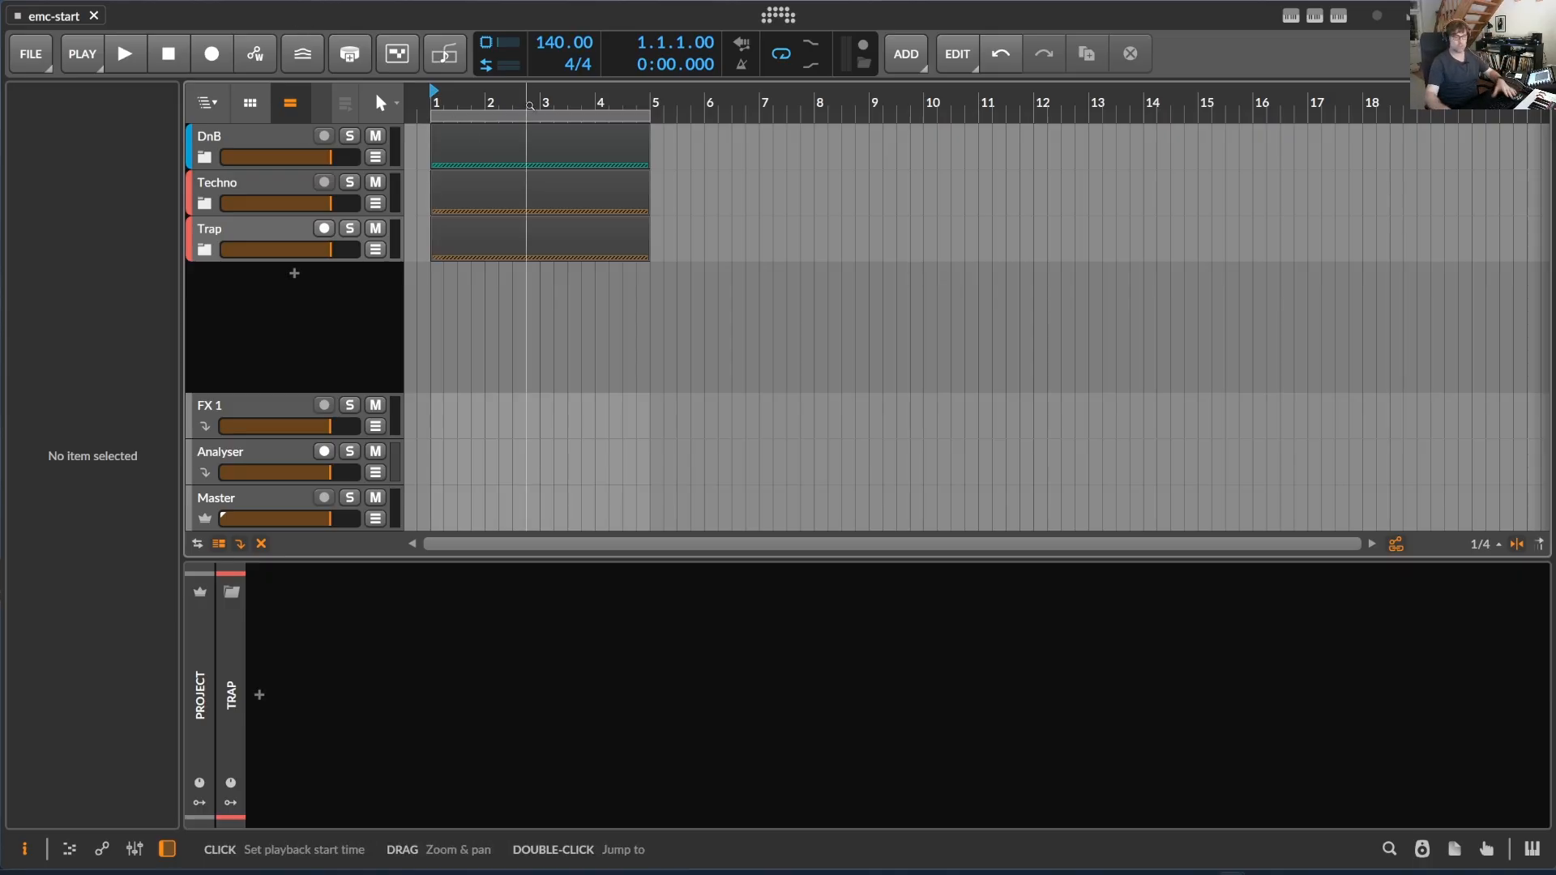
# - Open the controller settings to see the installed controller extensions
pyautogui.click(1293, 17)
pyautogui.click(1295, 19)
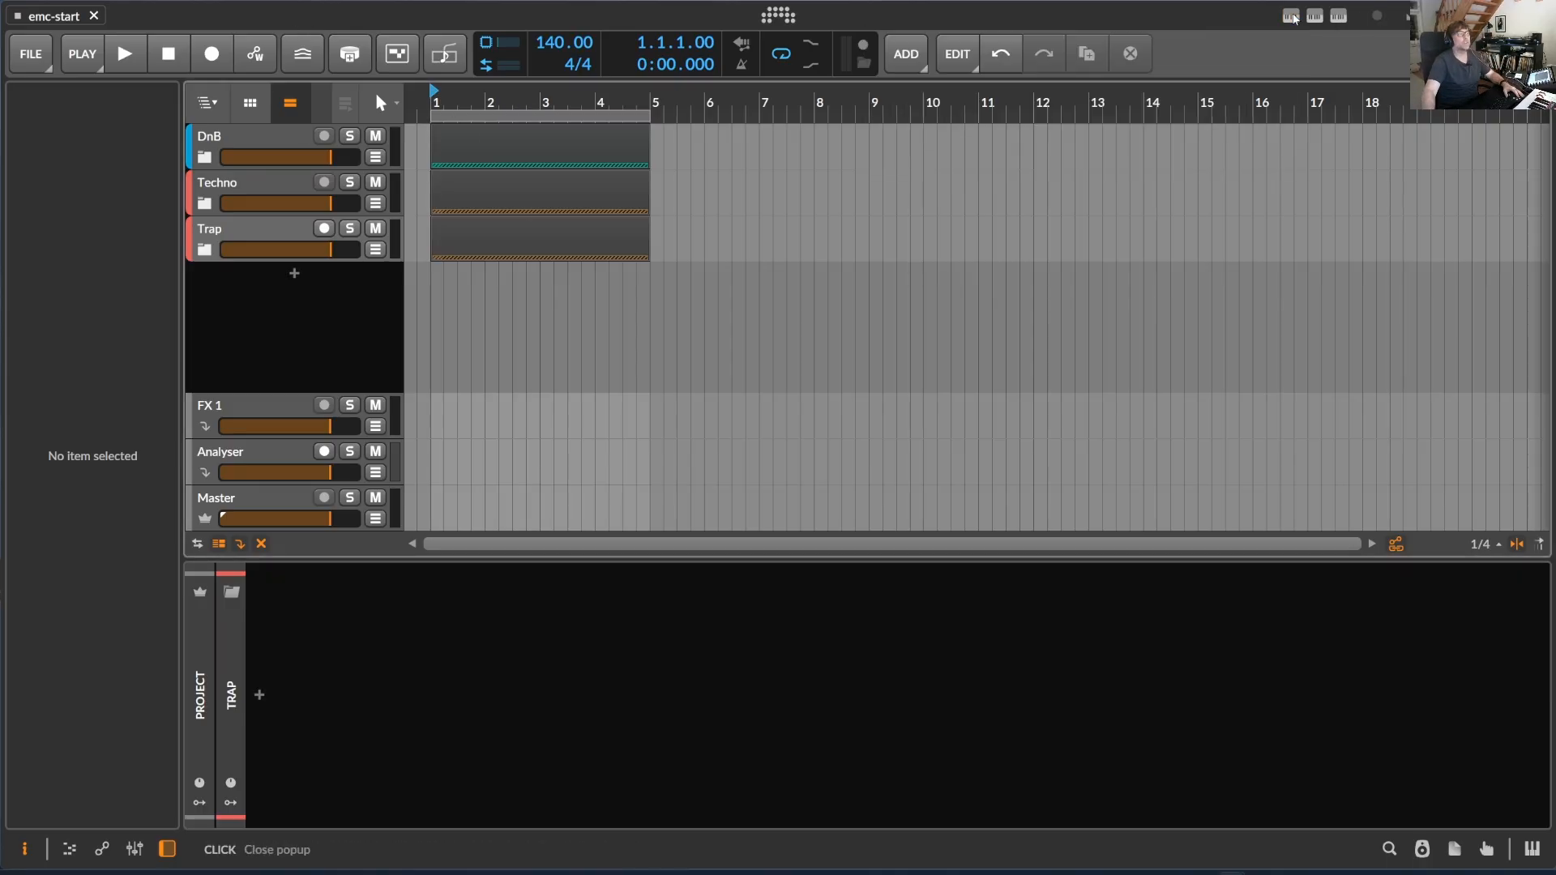
pyautogui.click(1316, 17)
pyautogui.click(1317, 17)
pyautogui.click(779, 15)
pyautogui.click(624, 71)
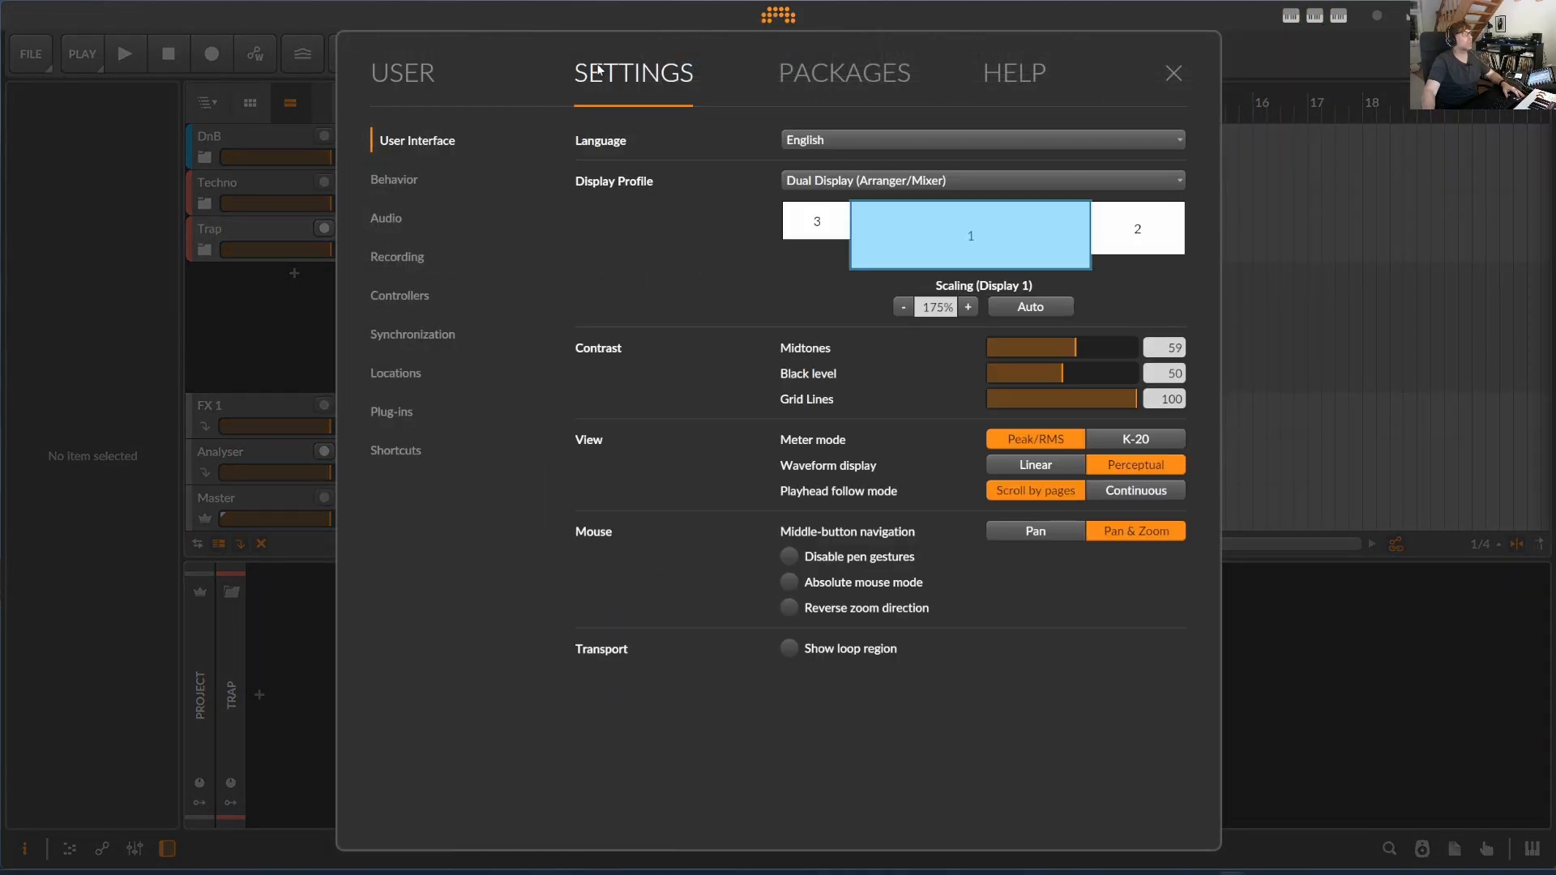
pyautogui.click(406, 297)
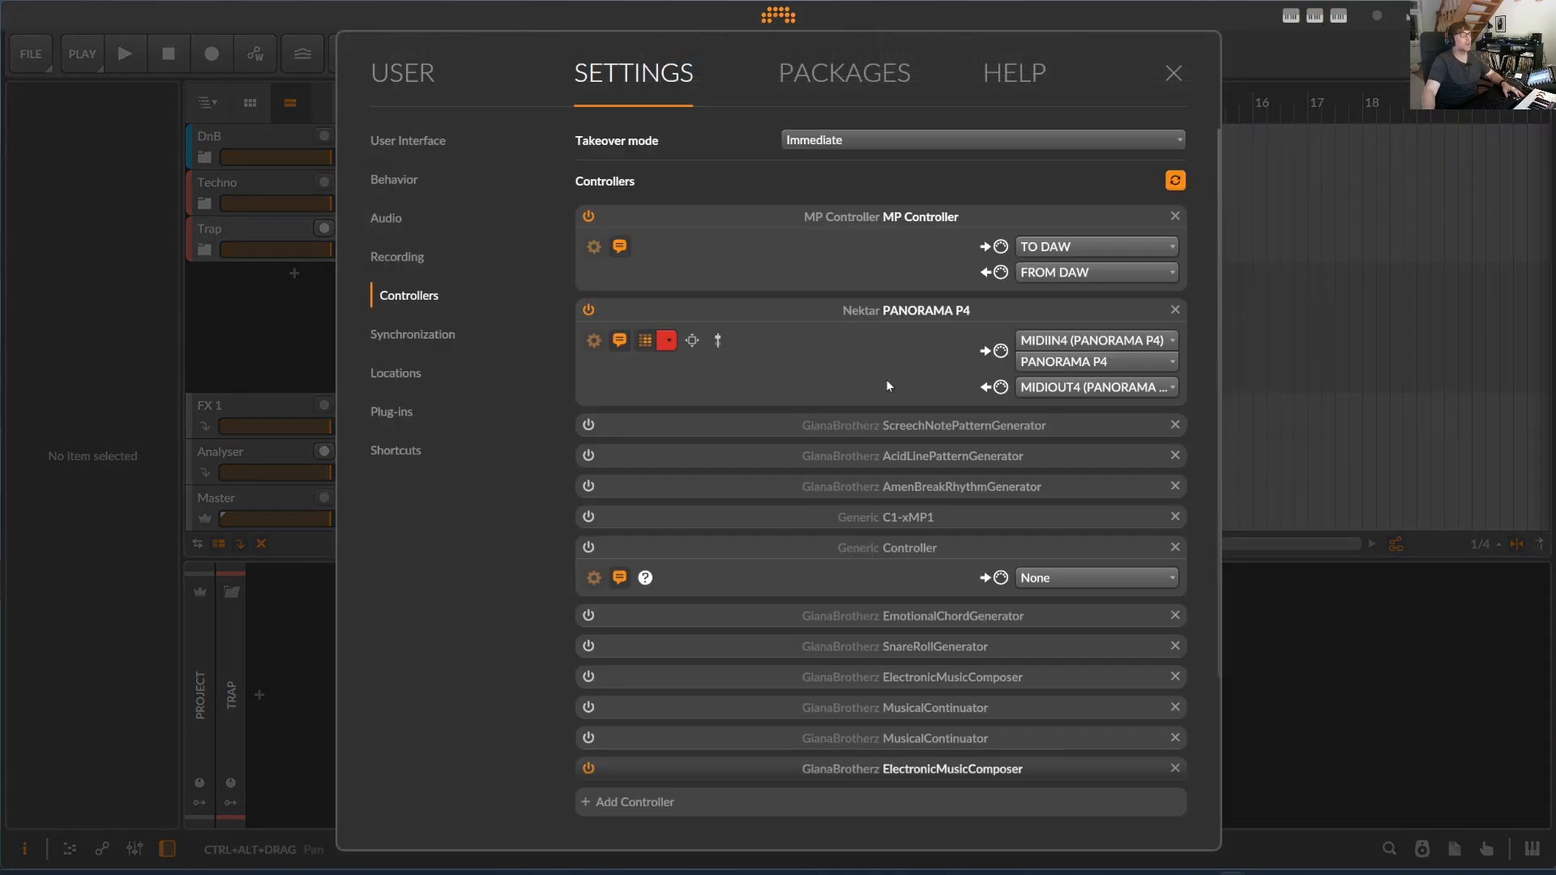
# - Browse the GianaBrotherz products that can be added as a controller
pyautogui.click(654, 804)
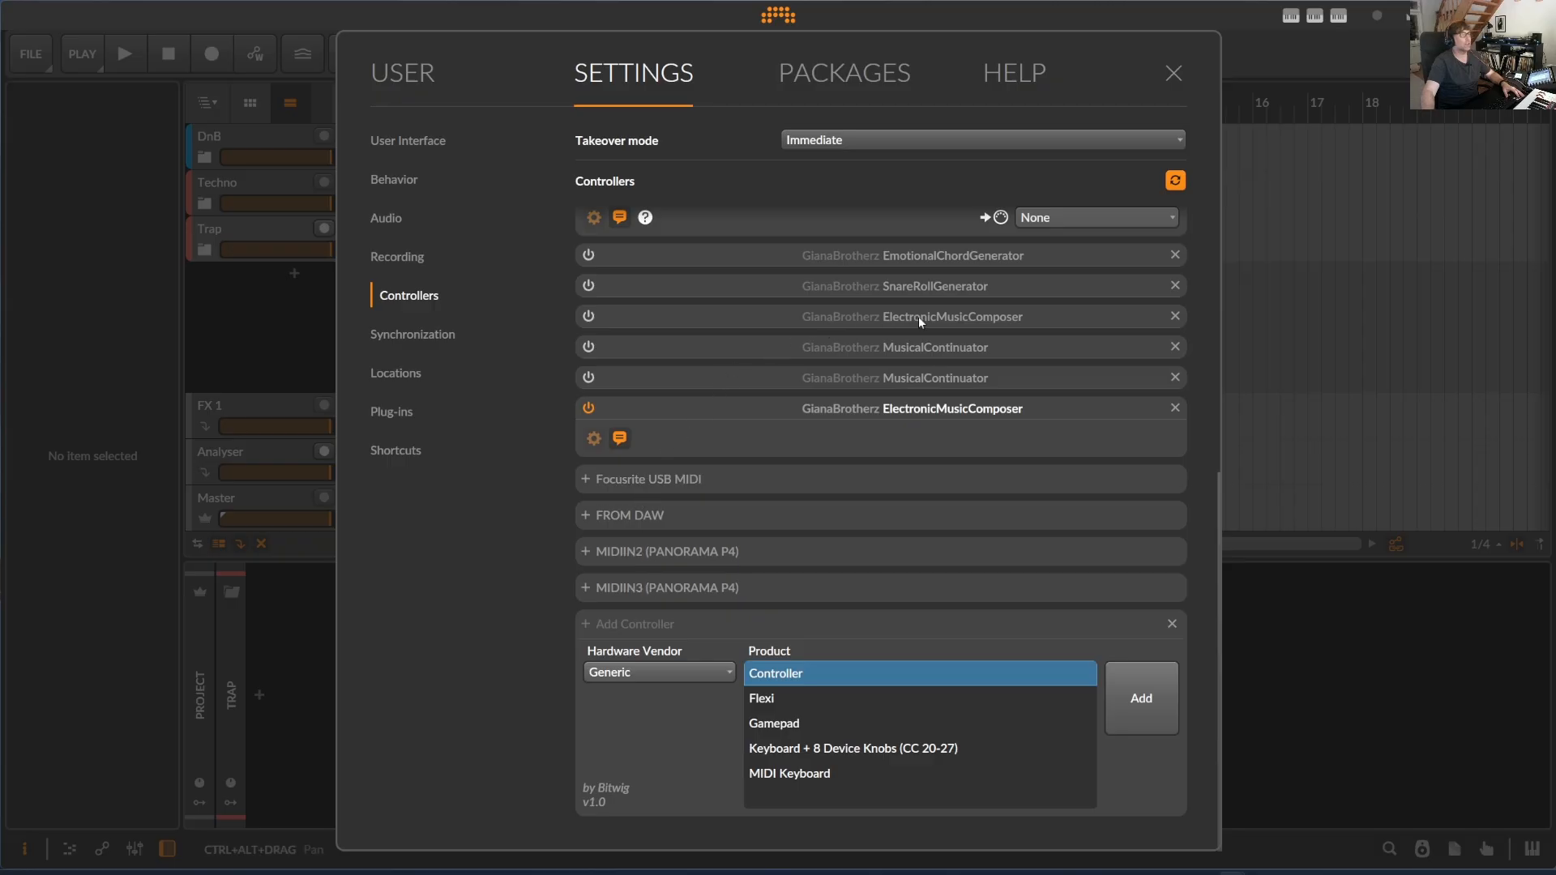
pyautogui.click(683, 672)
pyautogui.click(639, 331)
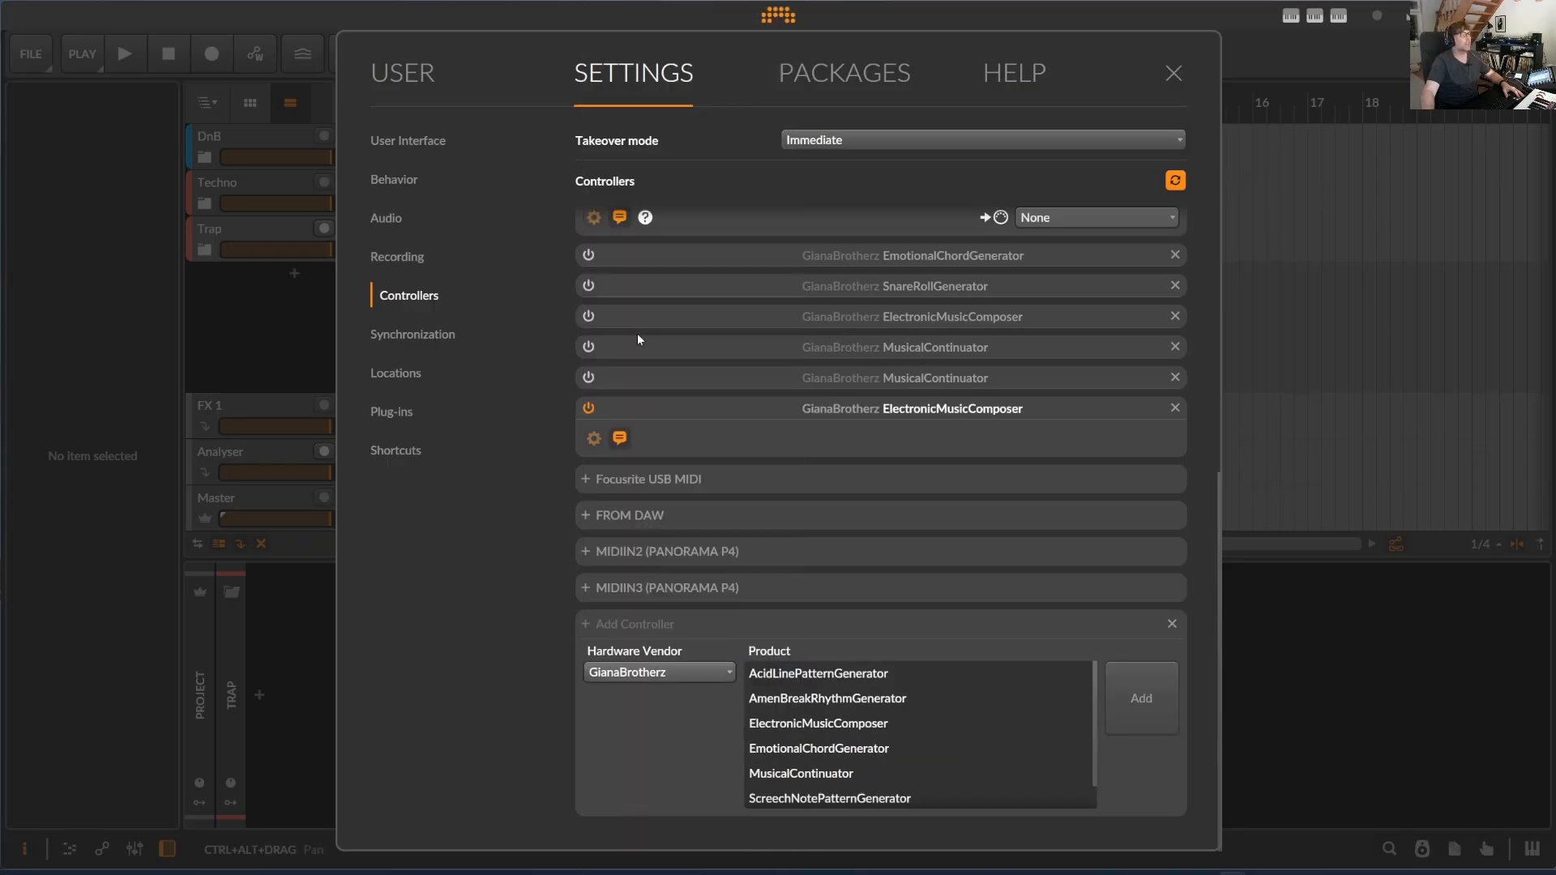
pyautogui.scroll(-1, 872, 738)
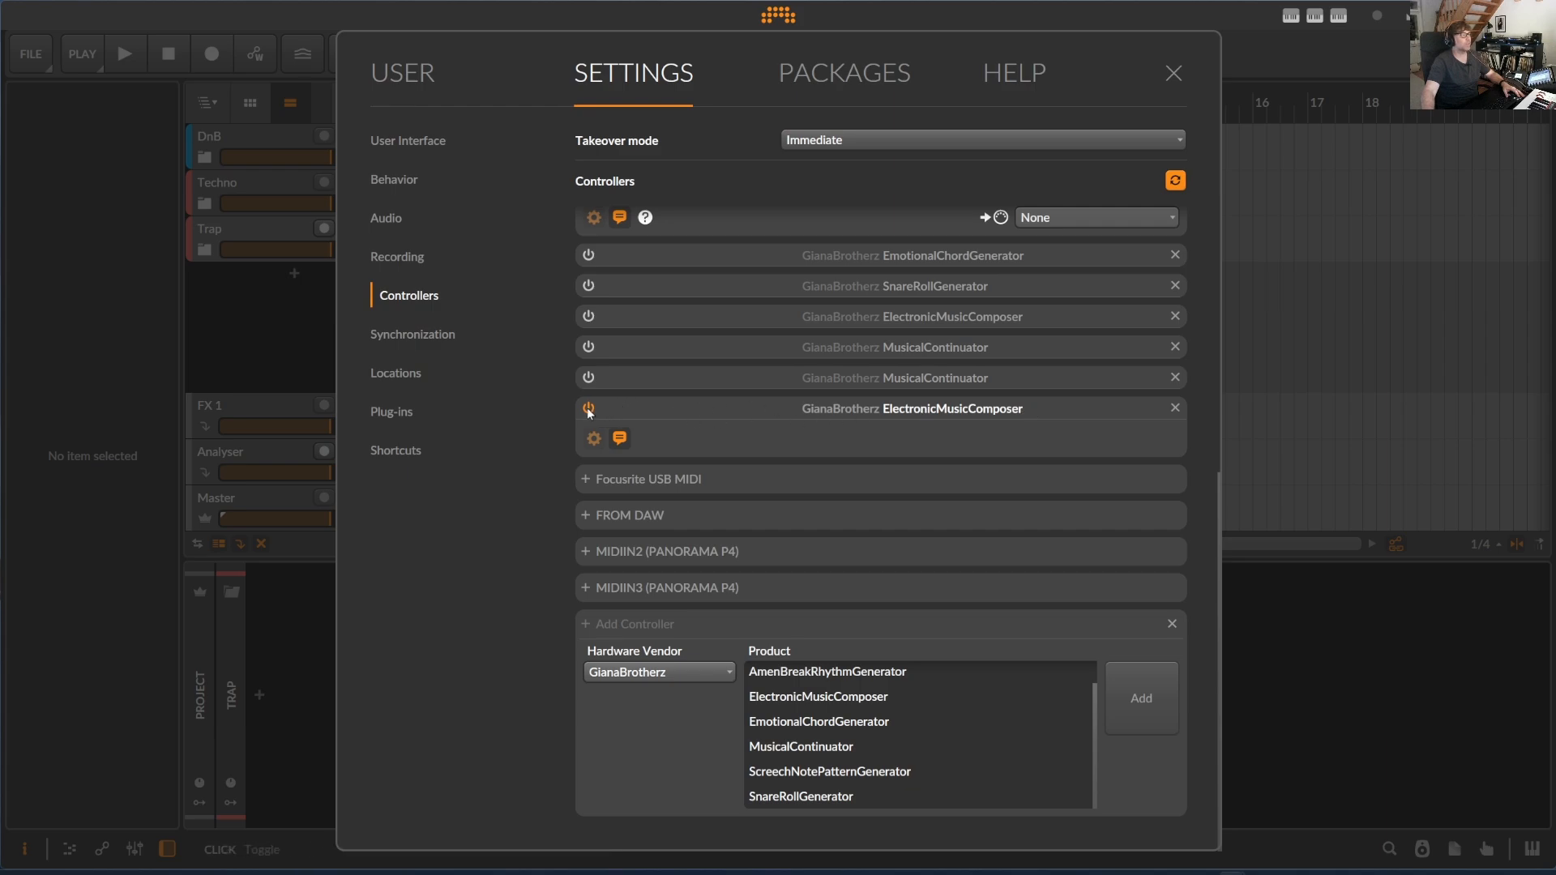
# - Turn the active ElectronicMusicComposer controller off and on again, and close the settings
pyautogui.scroll(1, 589, 413)
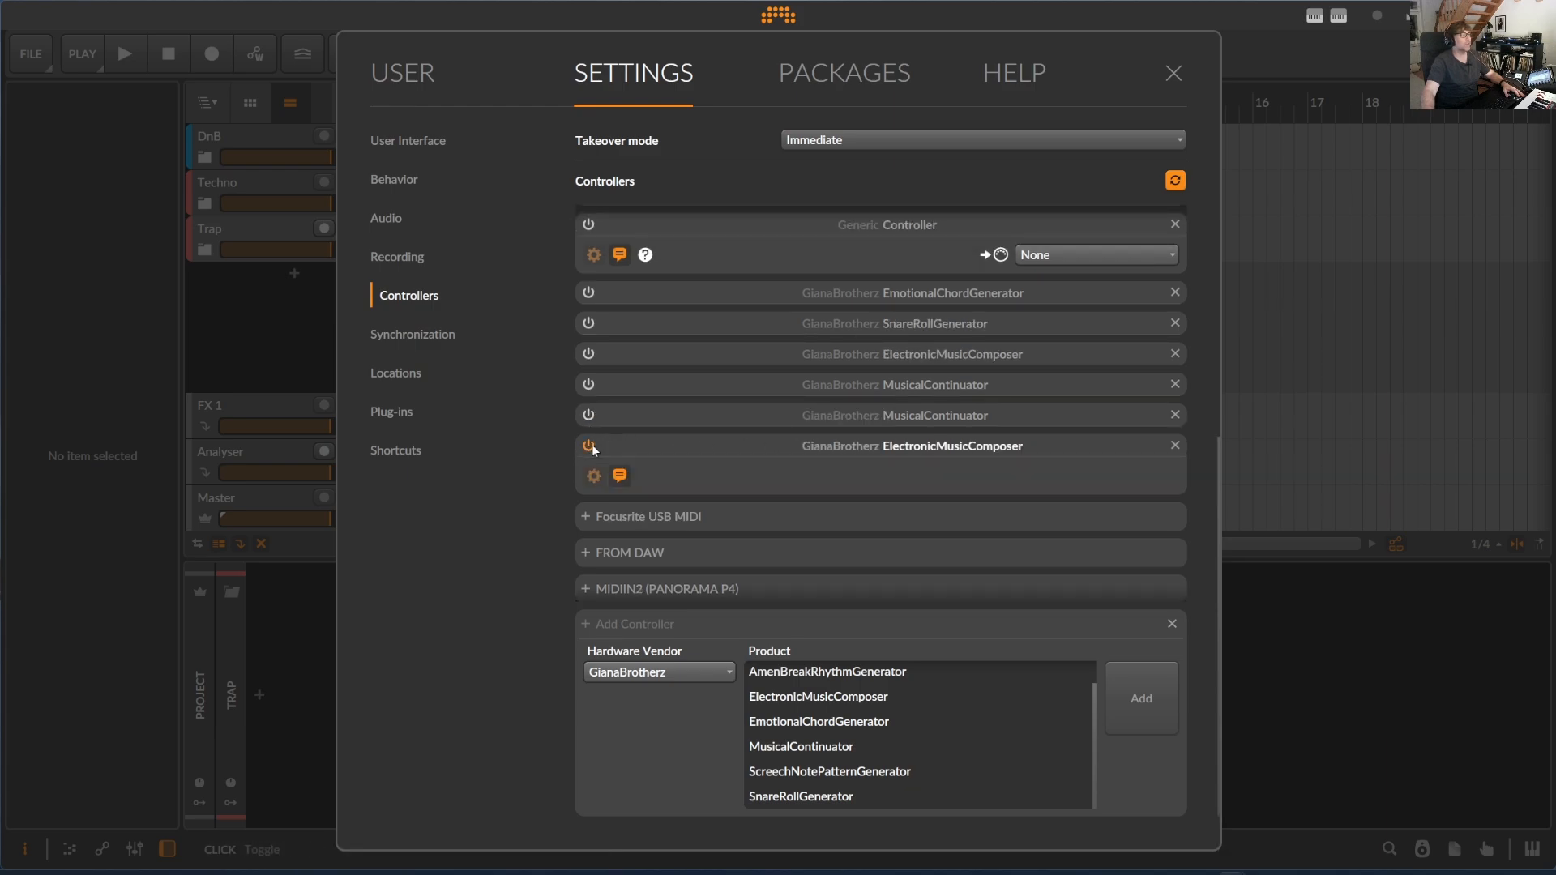
pyautogui.click(589, 447)
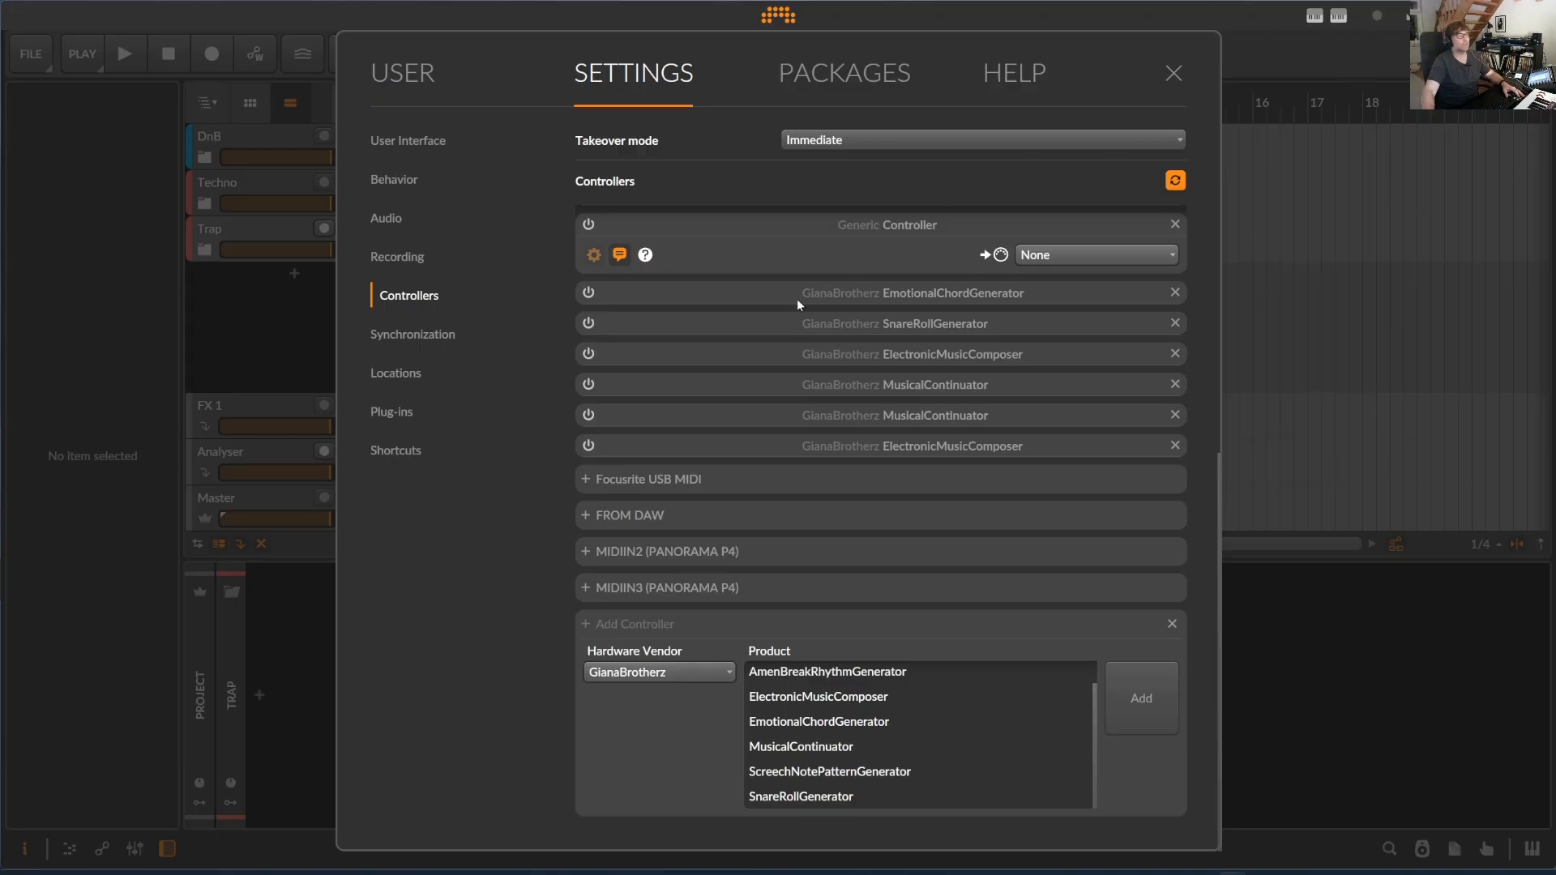
pyautogui.click(589, 445)
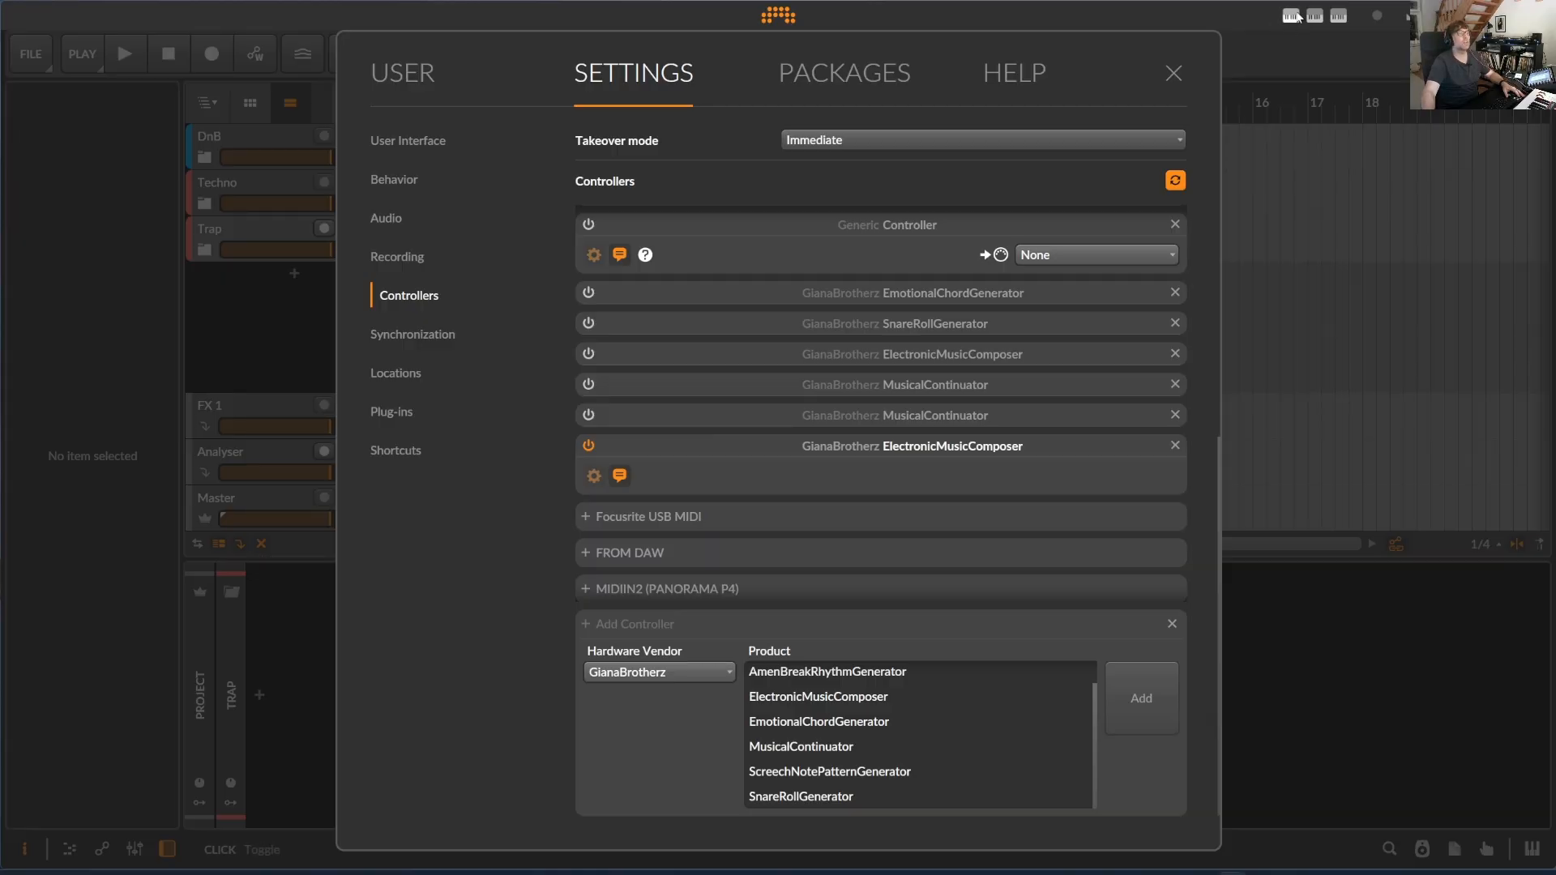
pyautogui.click(1182, 75)
# - Set the ElectronicMusicComposer genre to DnB - Liquid
pyautogui.click(1307, 21)
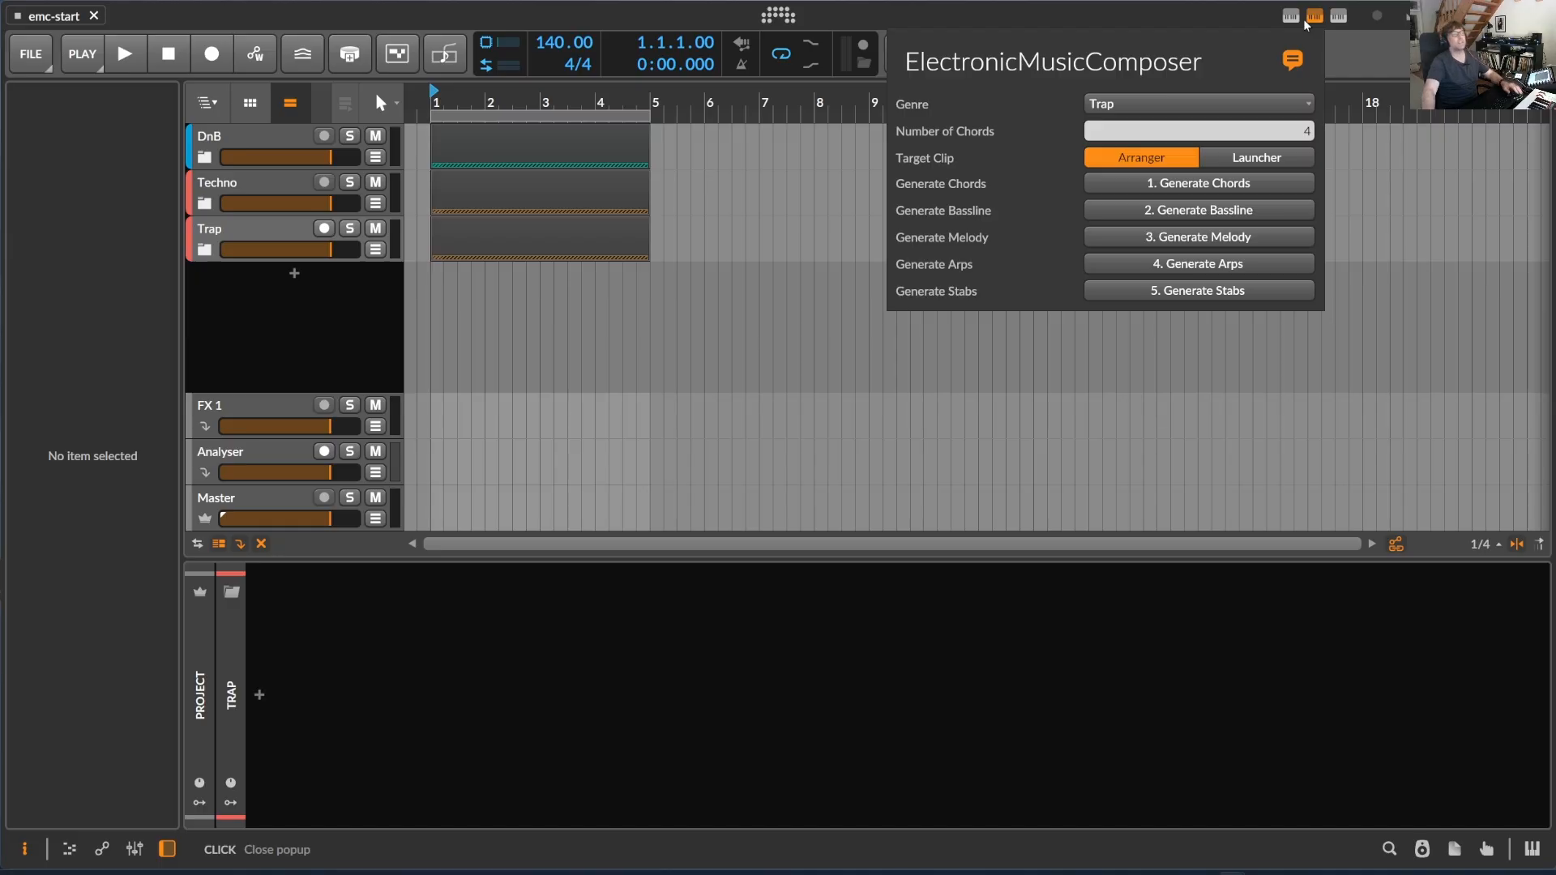
pyautogui.click(1143, 105)
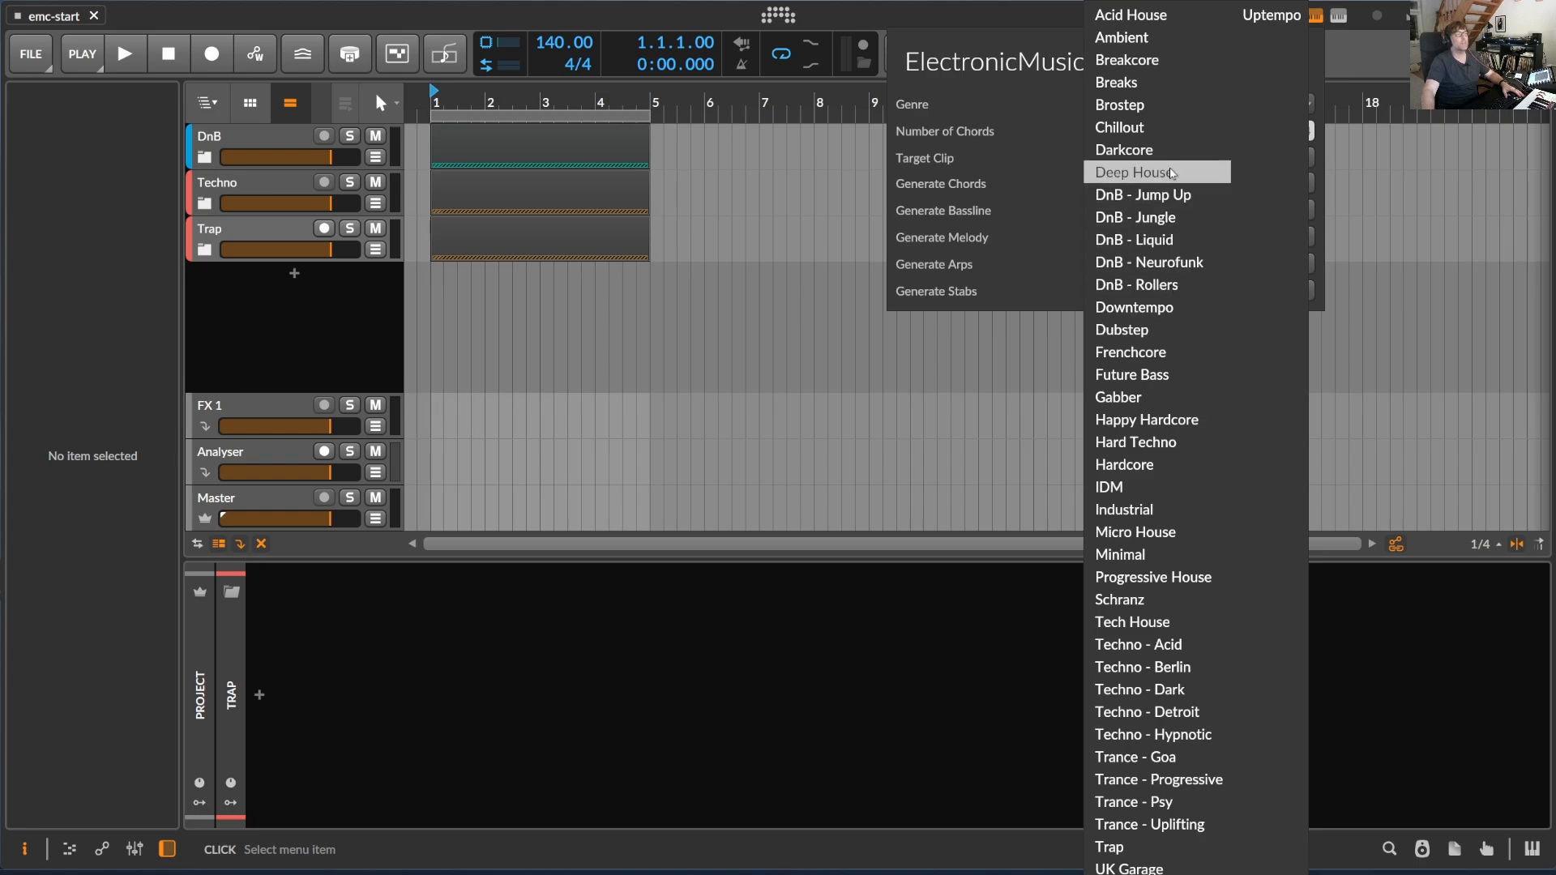
pyautogui.click(1180, 242)
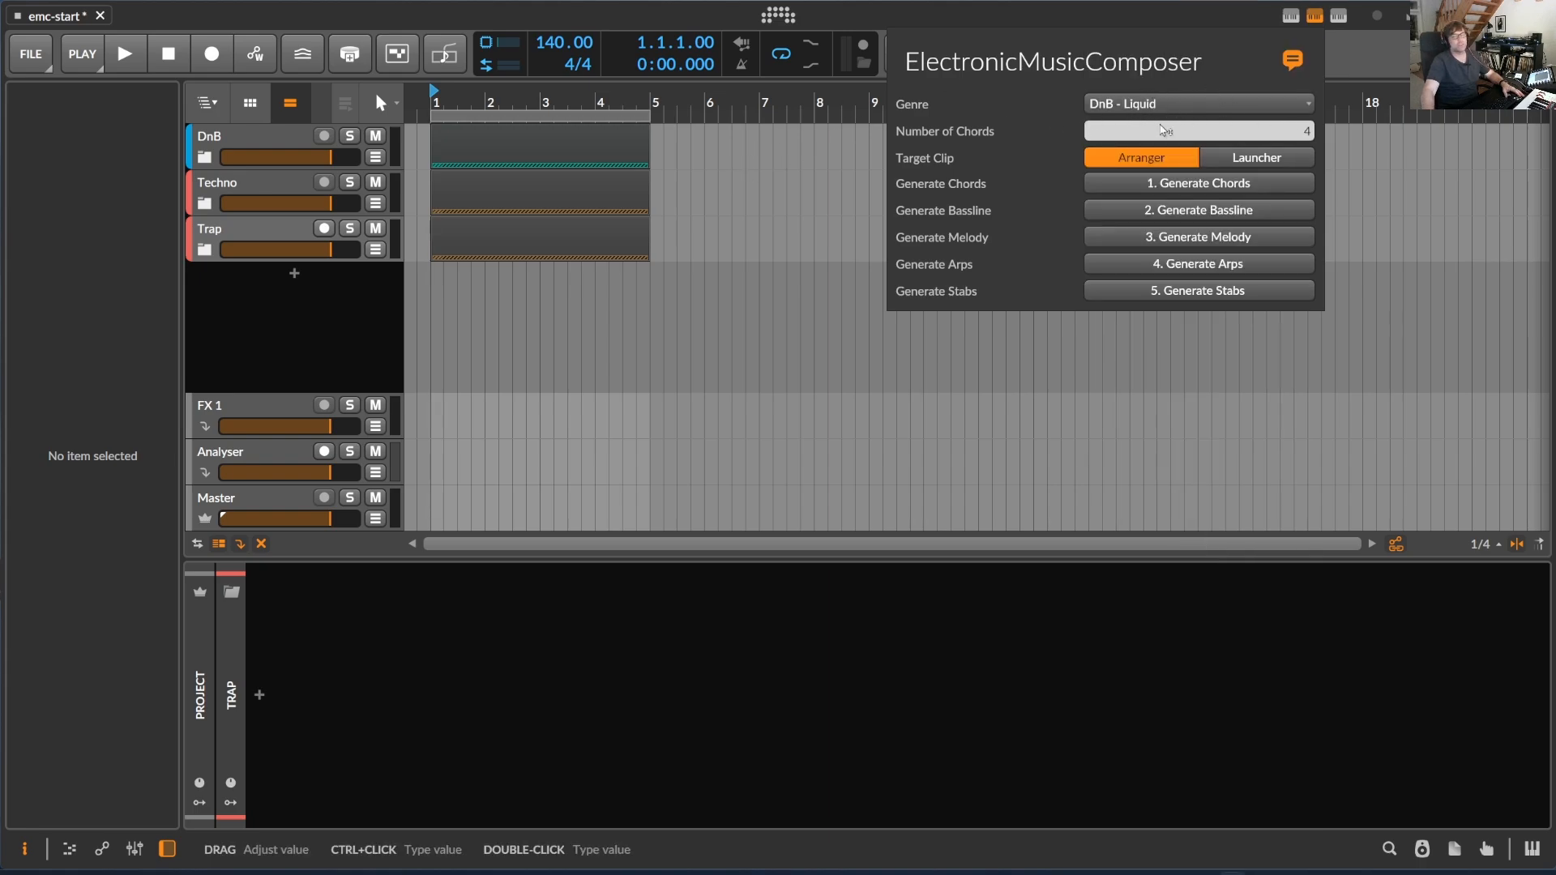
pyautogui.click(273, 139)
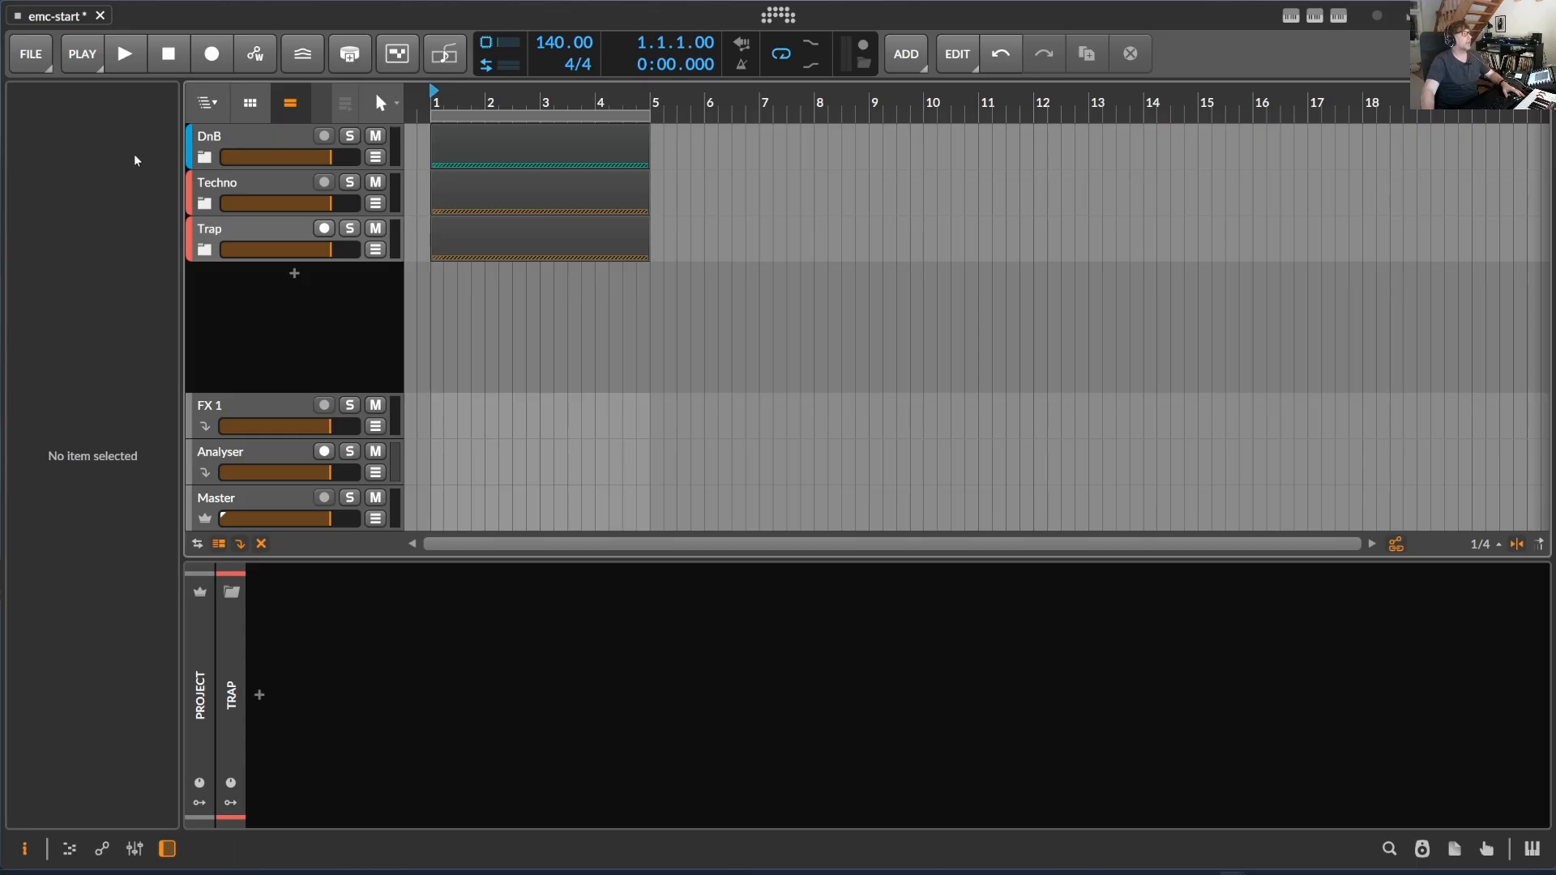
# - Expand the DnB, Techno and Trap groups to examine their child tracks, and collapse all three again
pyautogui.click(208, 161)
pyautogui.scroll(-1, 216, 405)
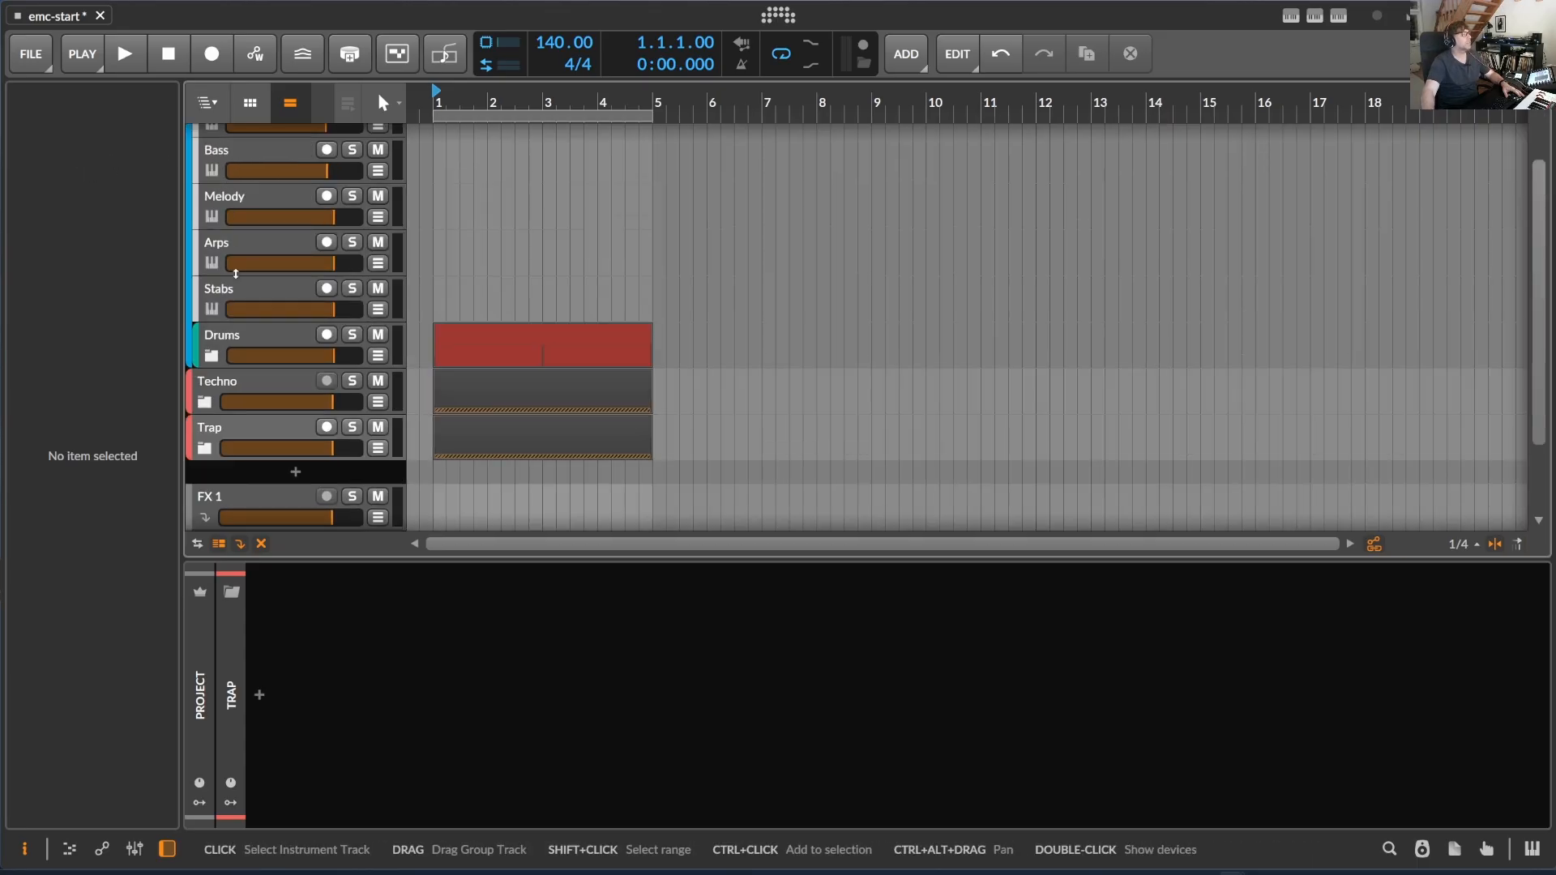
pyautogui.click(220, 401)
pyautogui.scroll(-3, 219, 405)
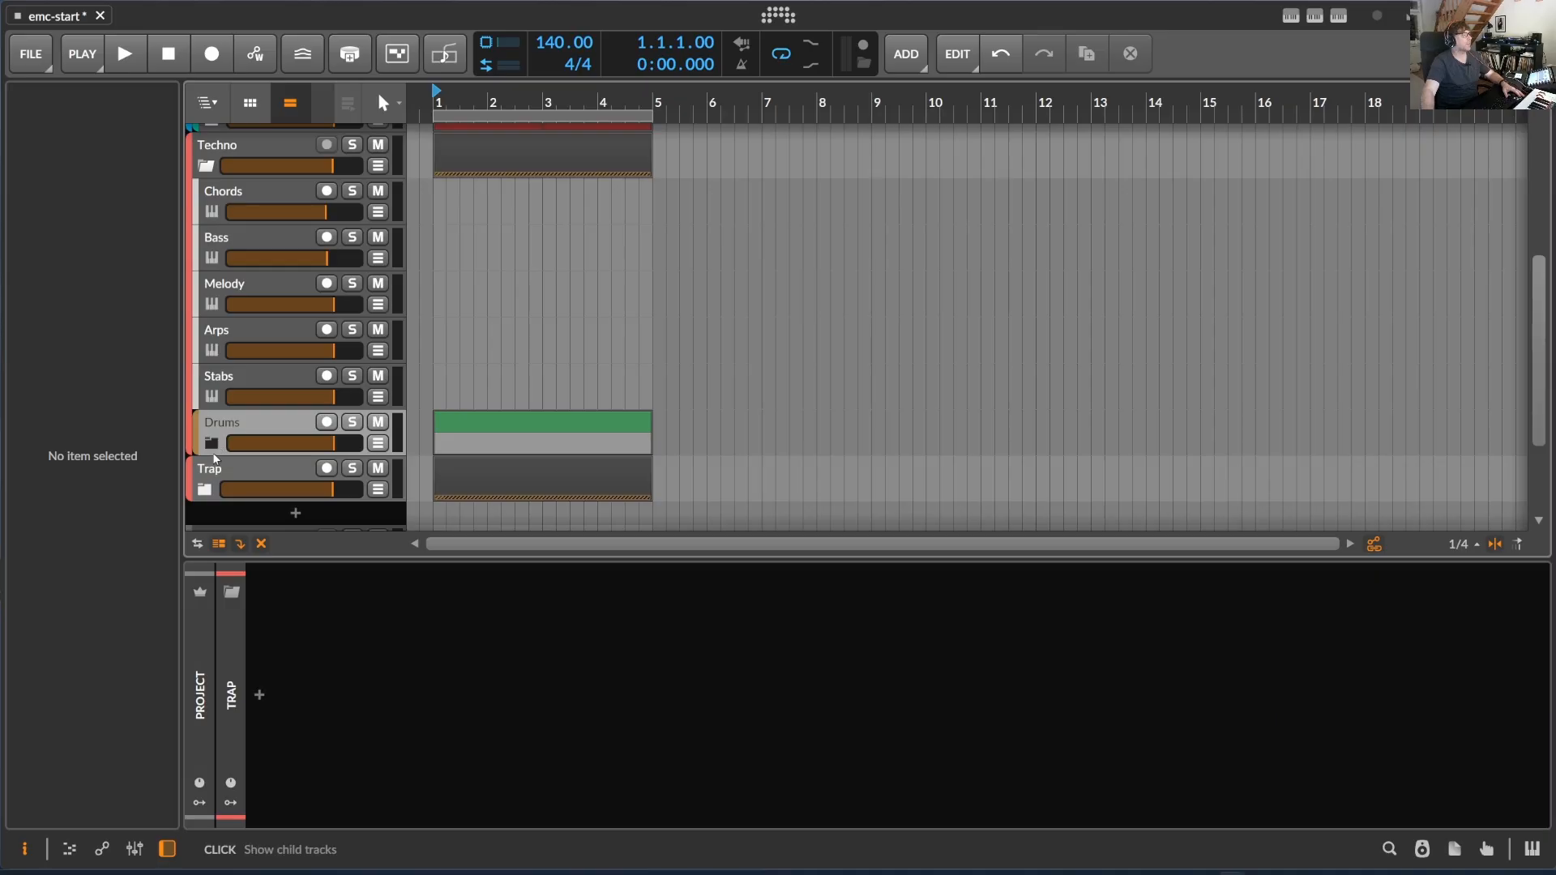
pyautogui.click(206, 492)
pyautogui.scroll(-3, 276, 446)
pyautogui.scroll(7, 275, 429)
pyautogui.click(208, 159)
pyautogui.click(208, 203)
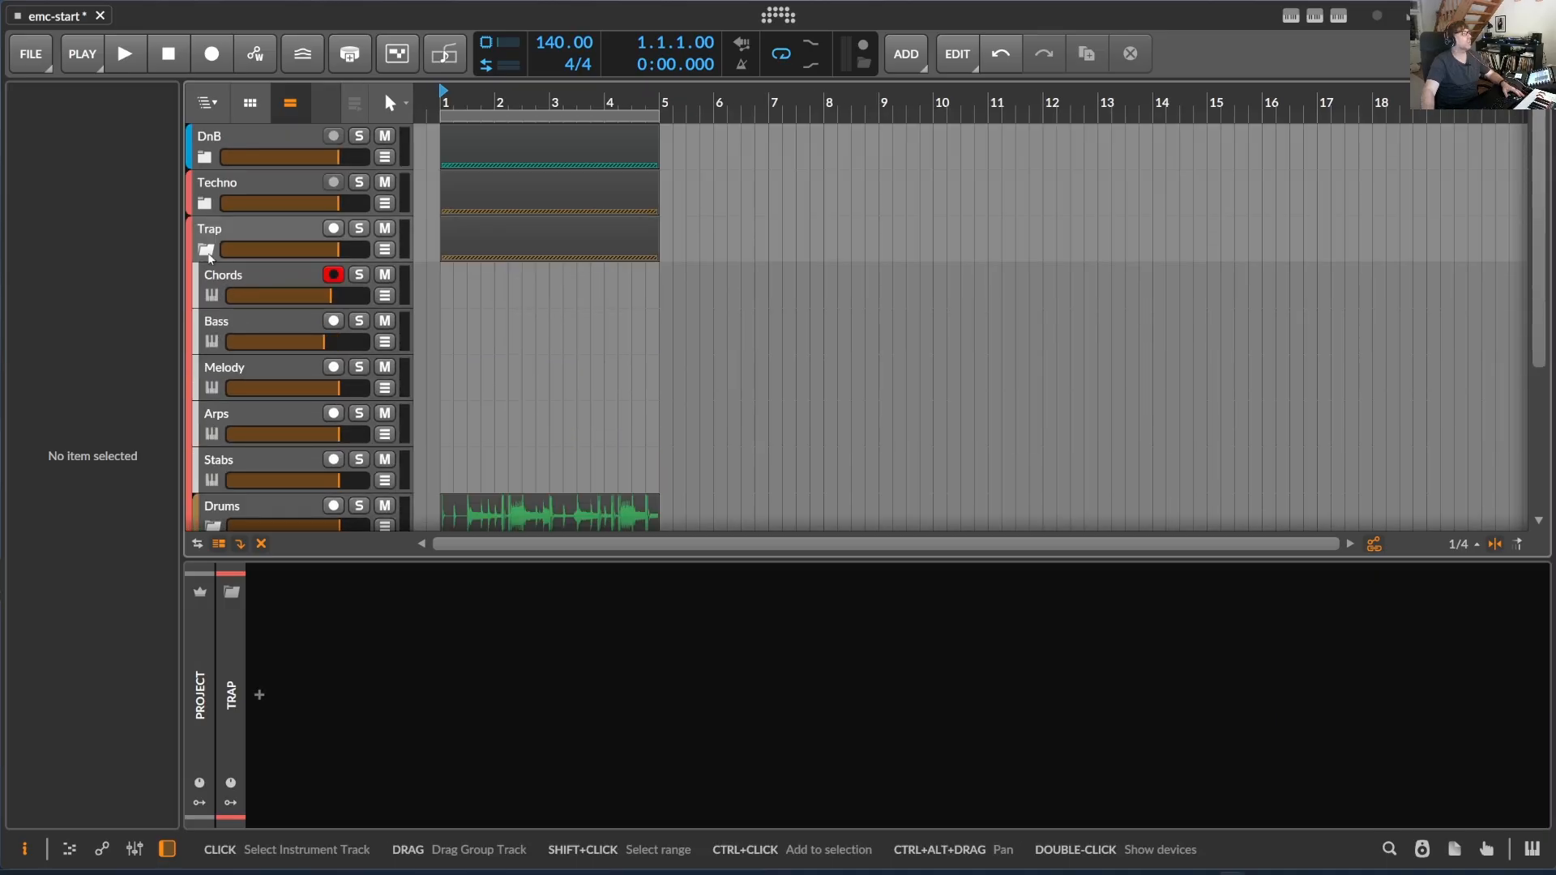
pyautogui.click(208, 250)
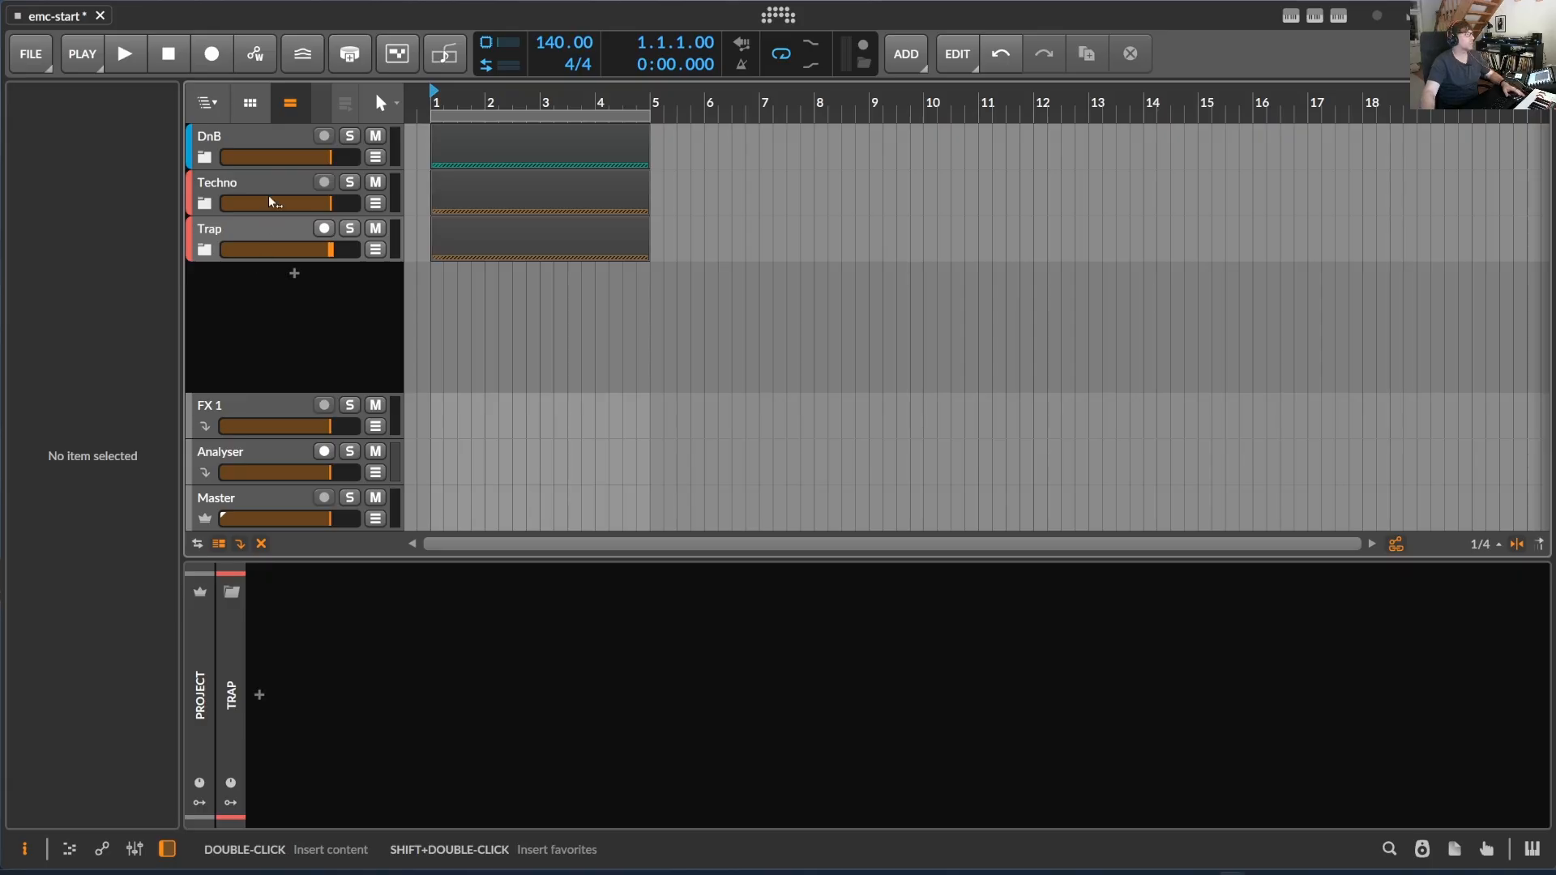
# - Solo the DnB group track and leave the group collapsed
pyautogui.click(232, 142)
pyautogui.click(205, 157)
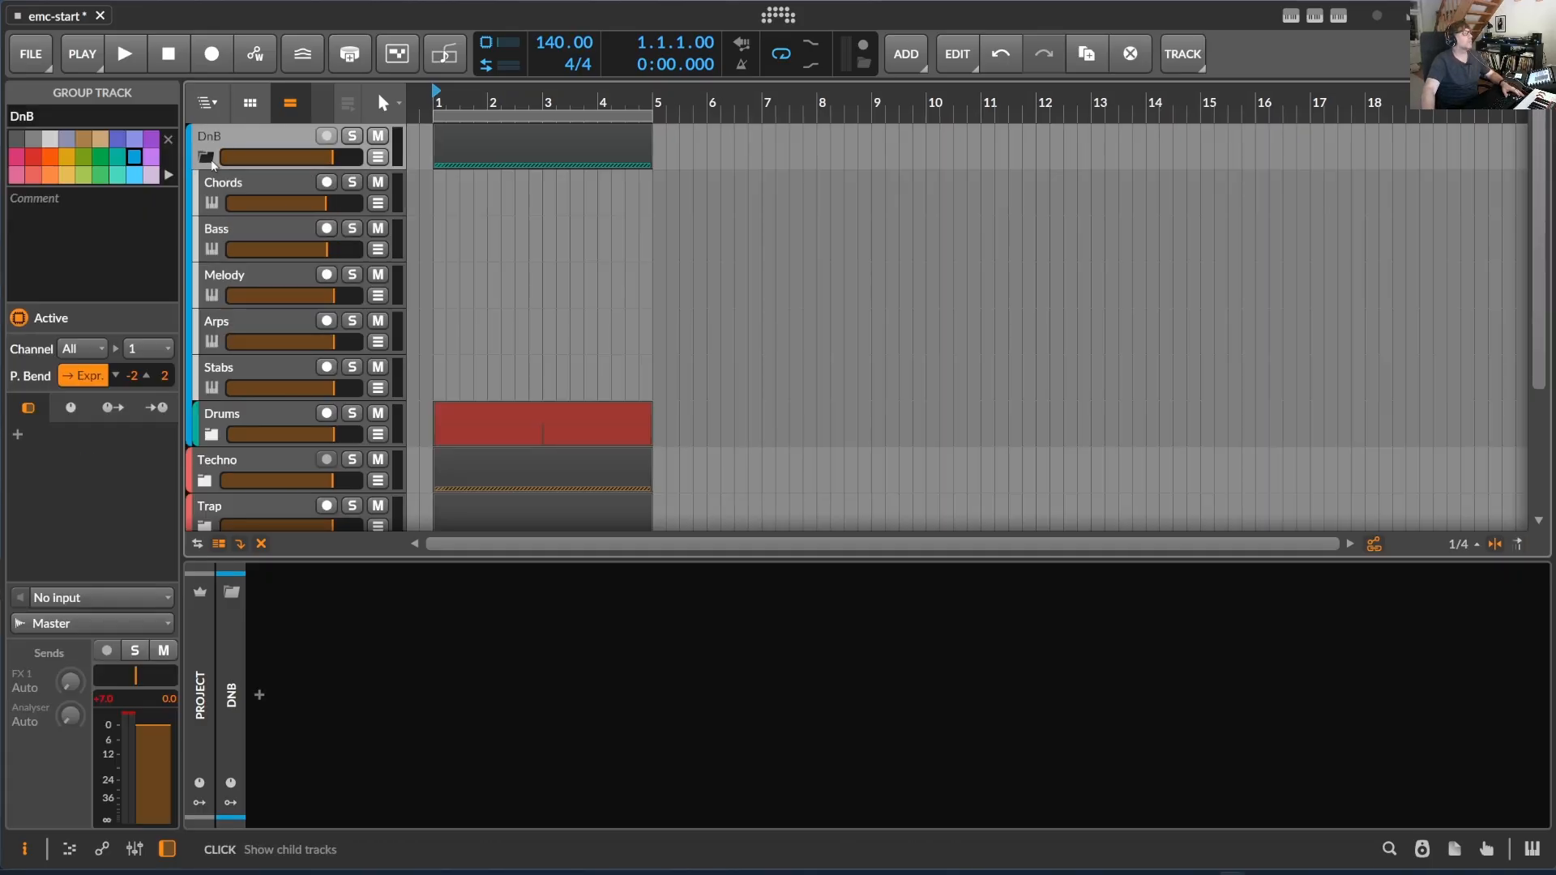
pyautogui.click(205, 158)
pyautogui.click(349, 135)
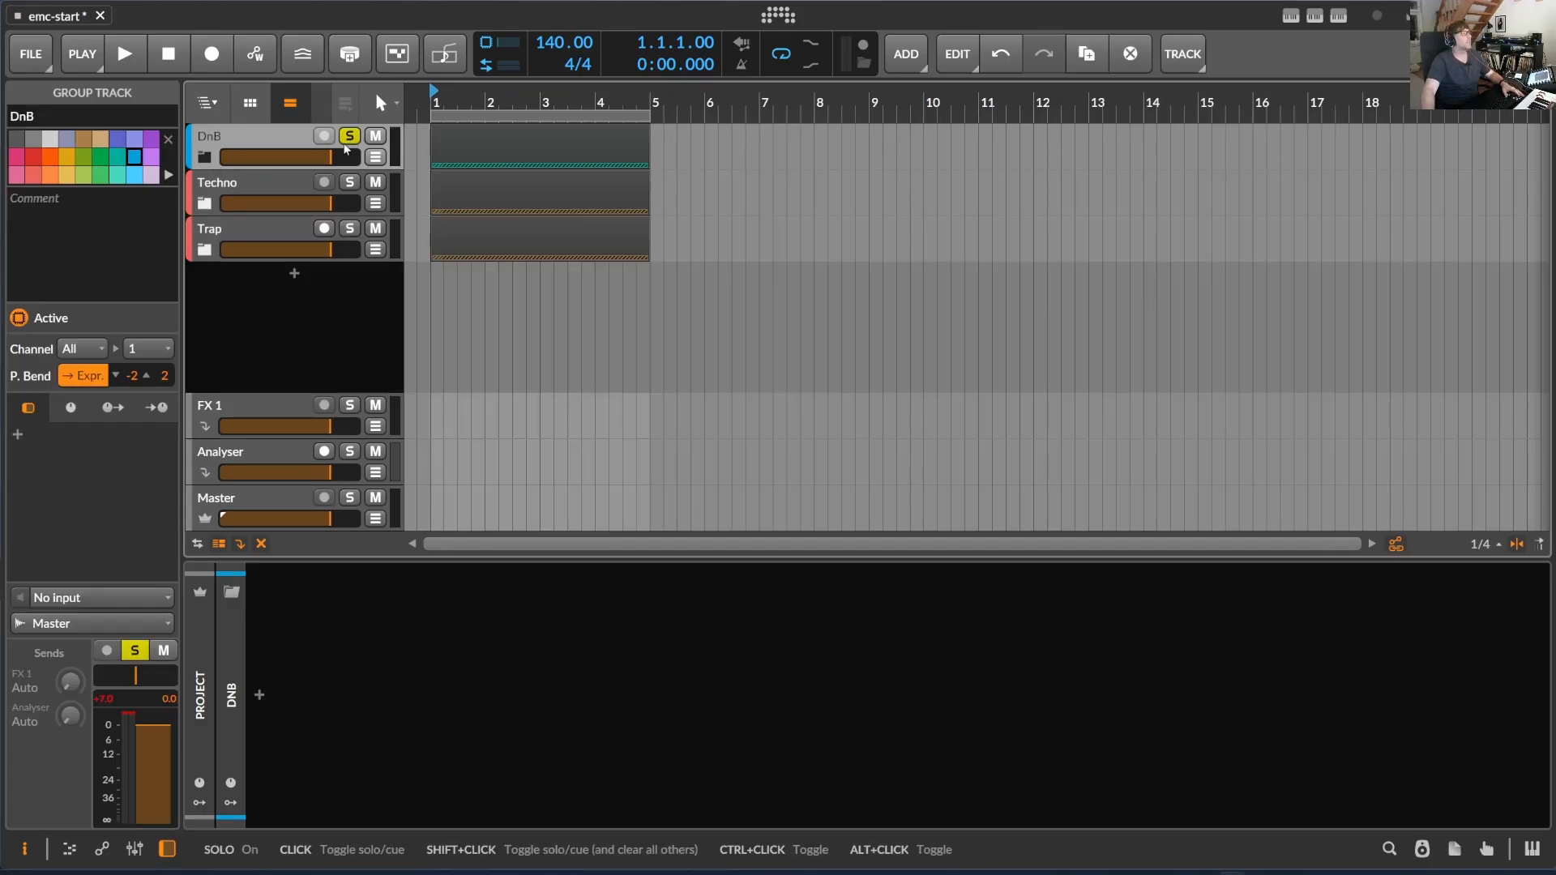
# - Play the start of the arrangement to hear the soloed DnB drums, and stop playback
pyautogui.click(133, 54)
pyautogui.press('space')
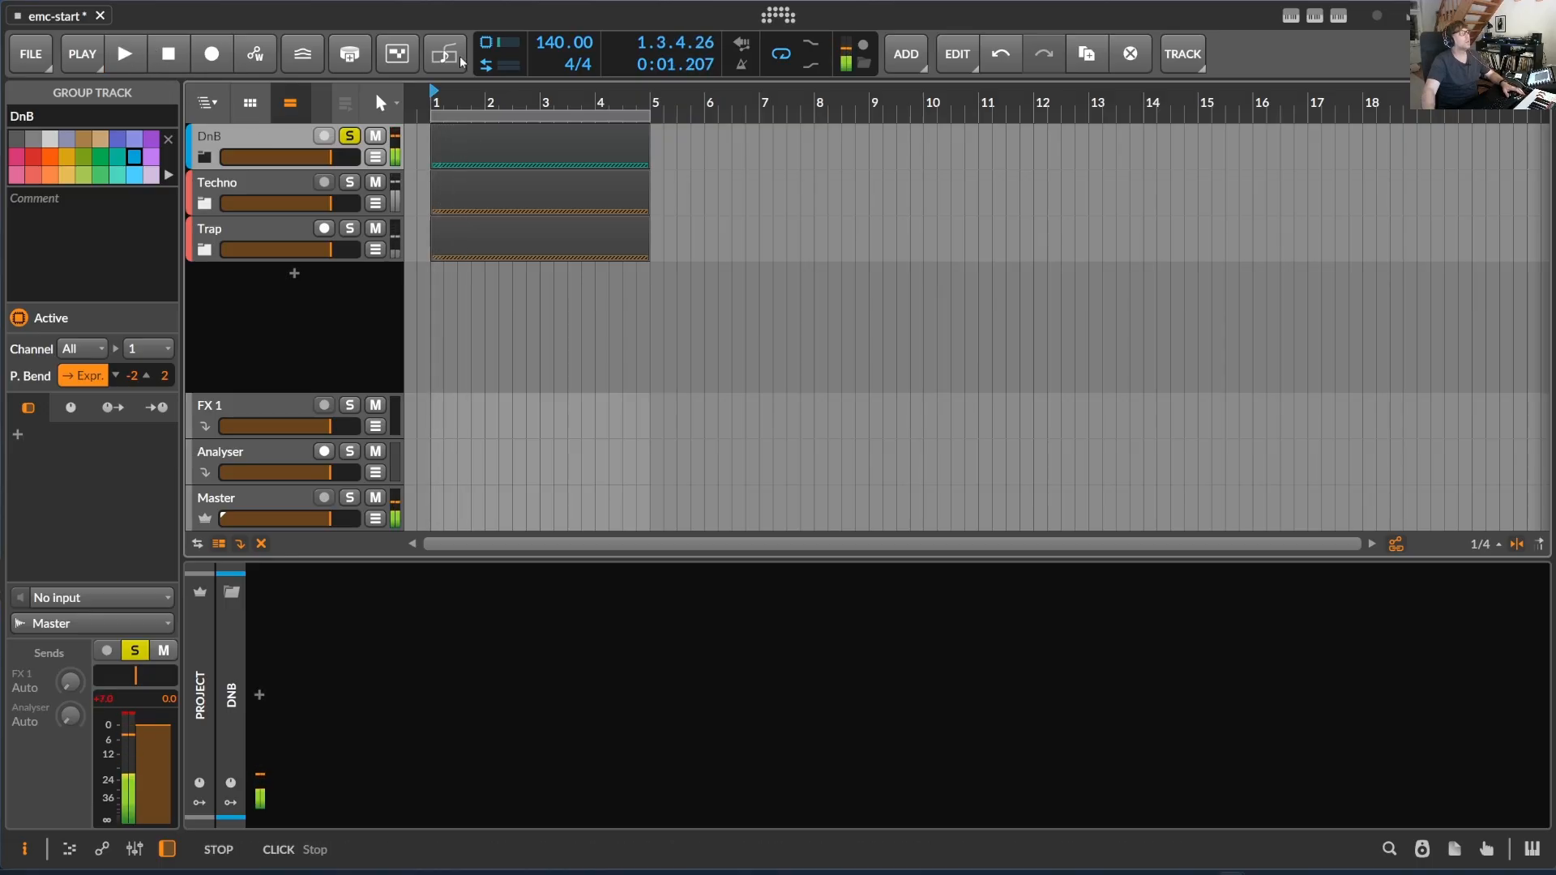
pyautogui.press('space')
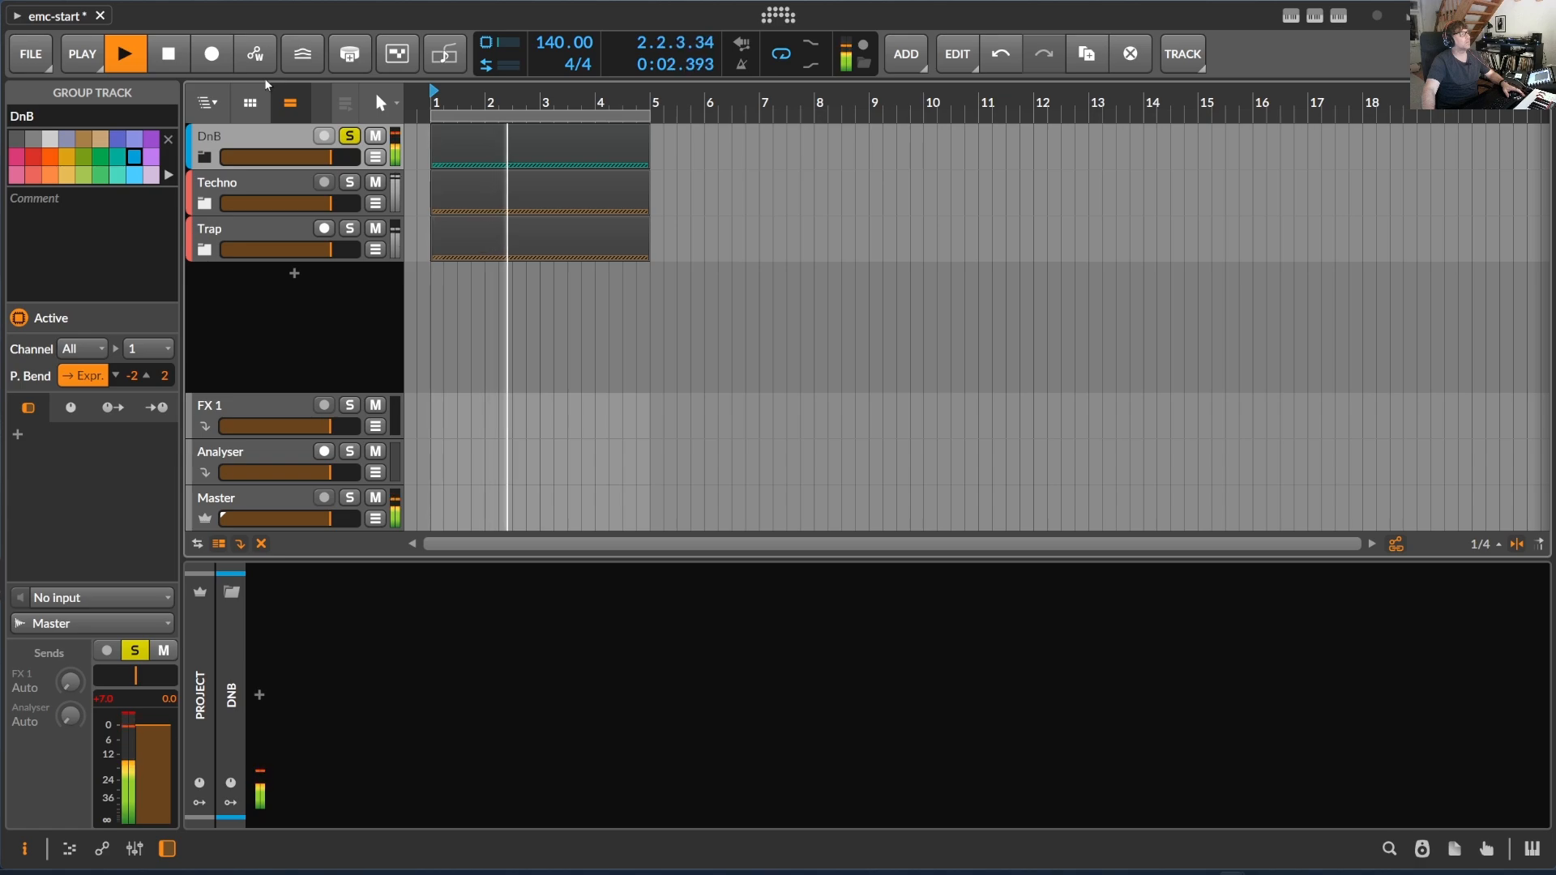
pyautogui.press('space')
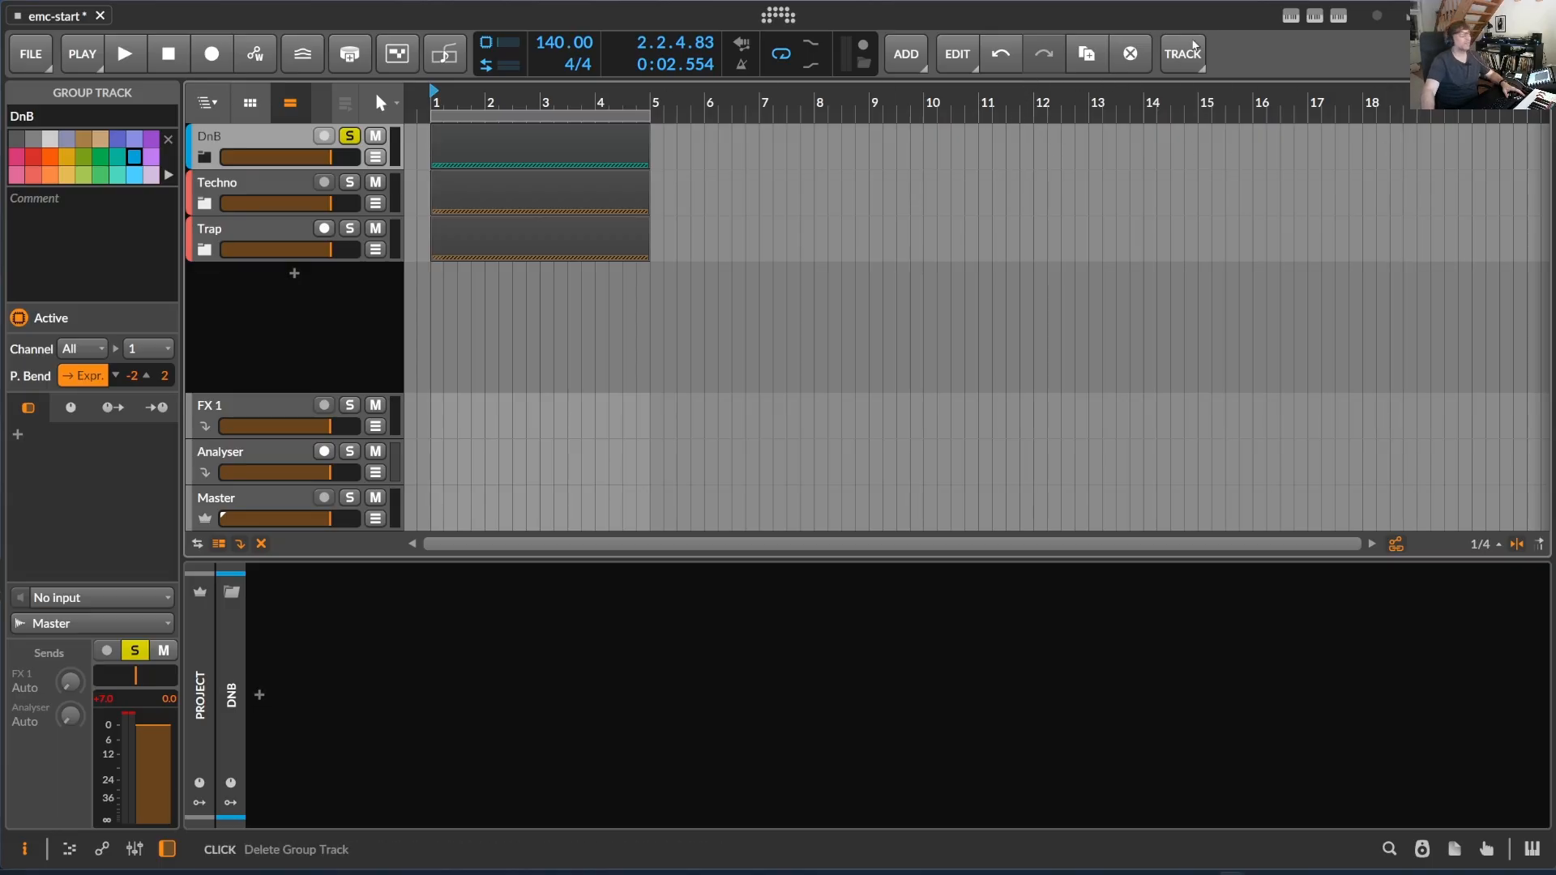
# - Review the ElectronicMusicComposer genre list, keep DnB - Liquid selected and close the composer panel
pyautogui.click(1293, 17)
pyautogui.click(1317, 16)
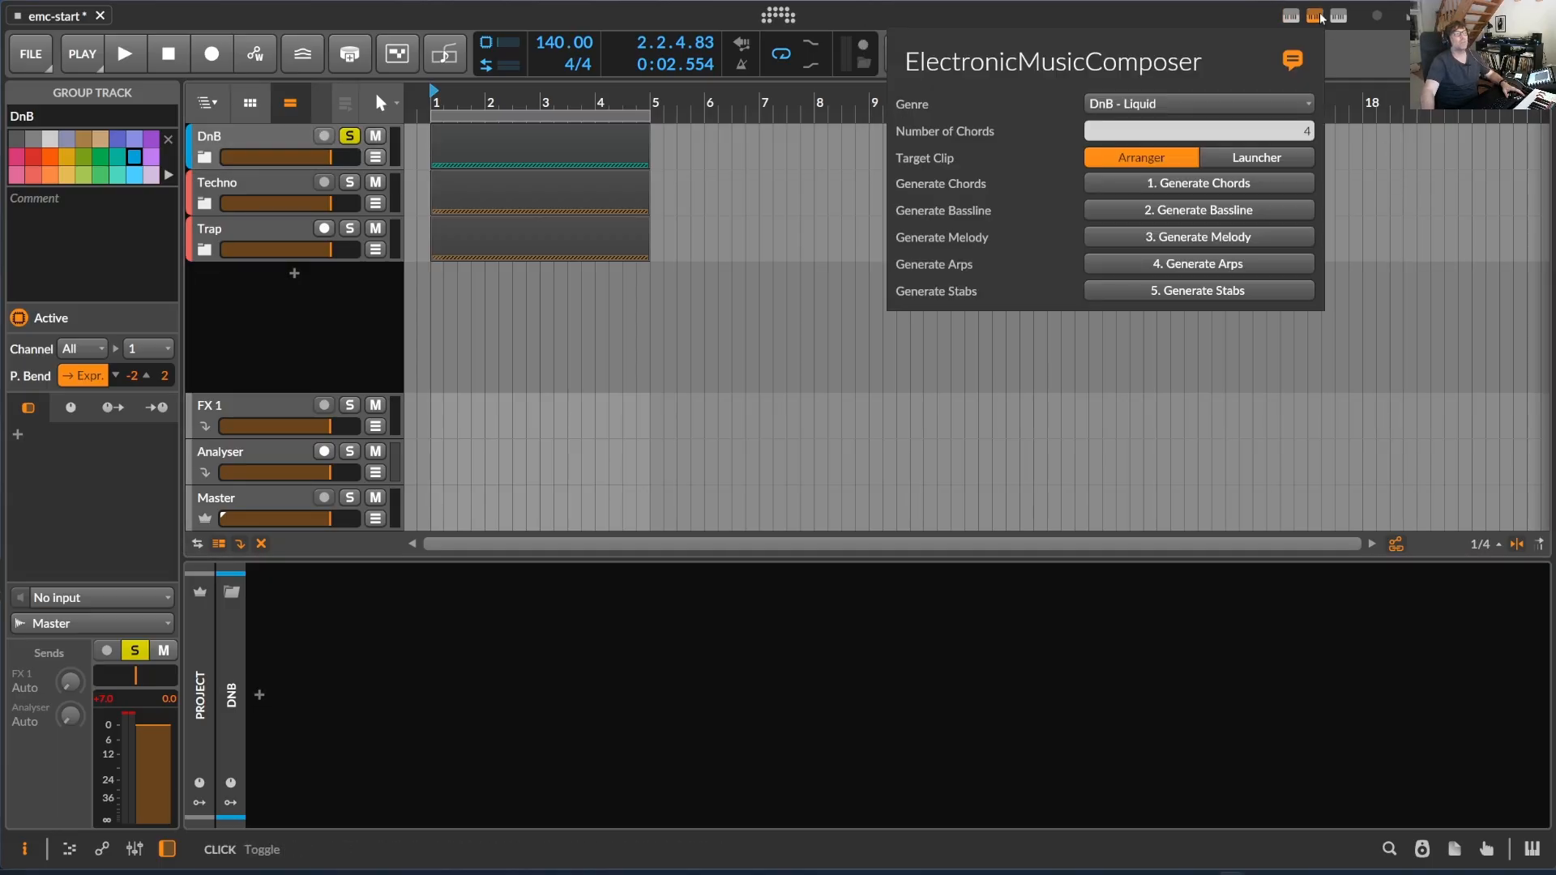
pyautogui.click(1151, 103)
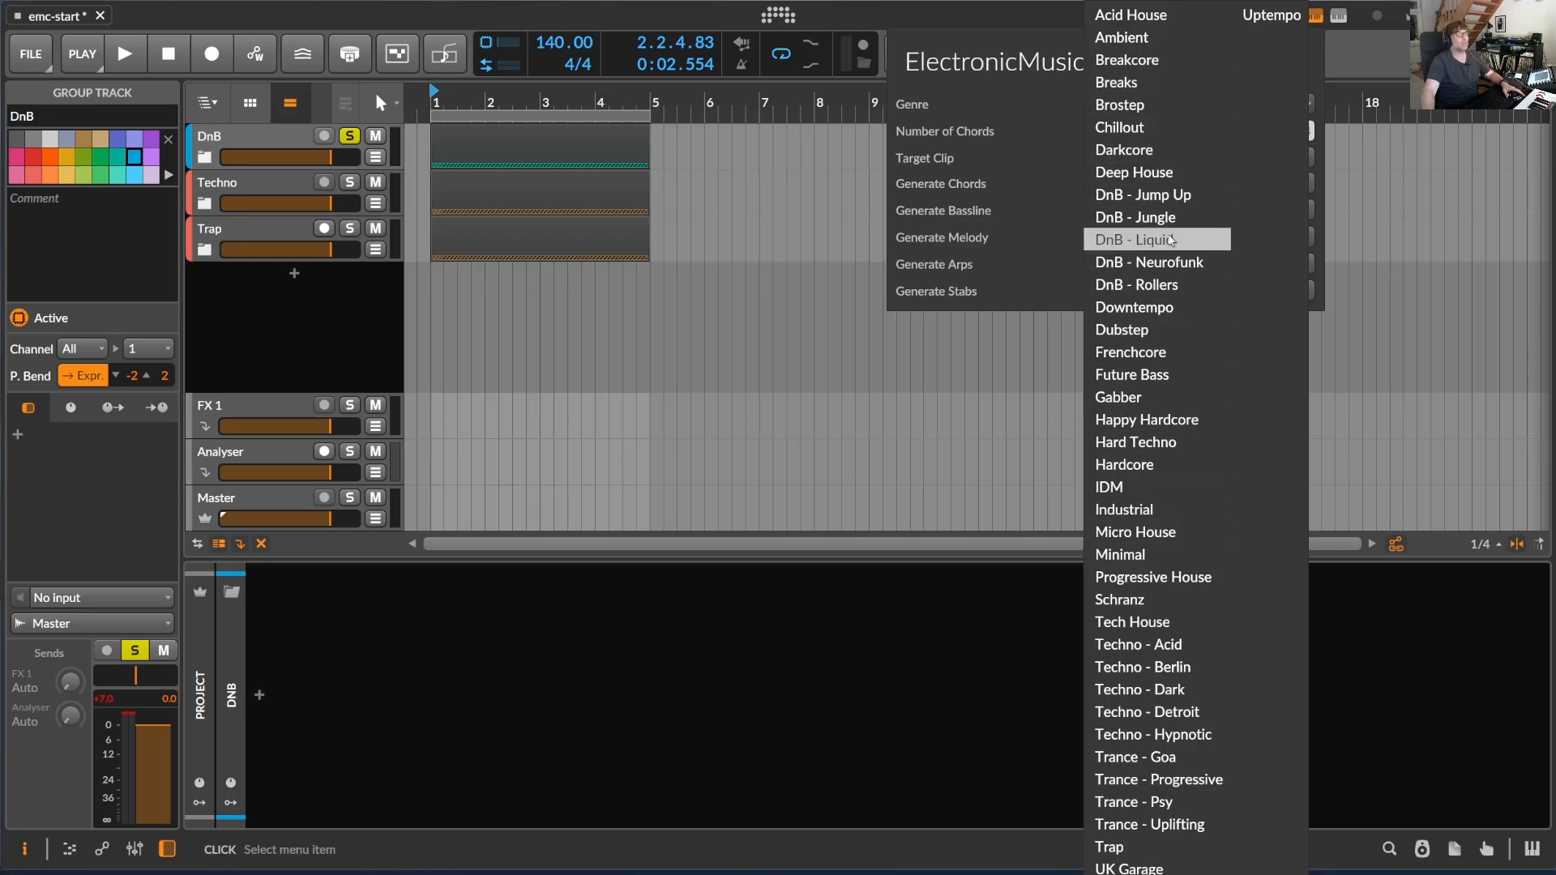
pyautogui.click(1165, 240)
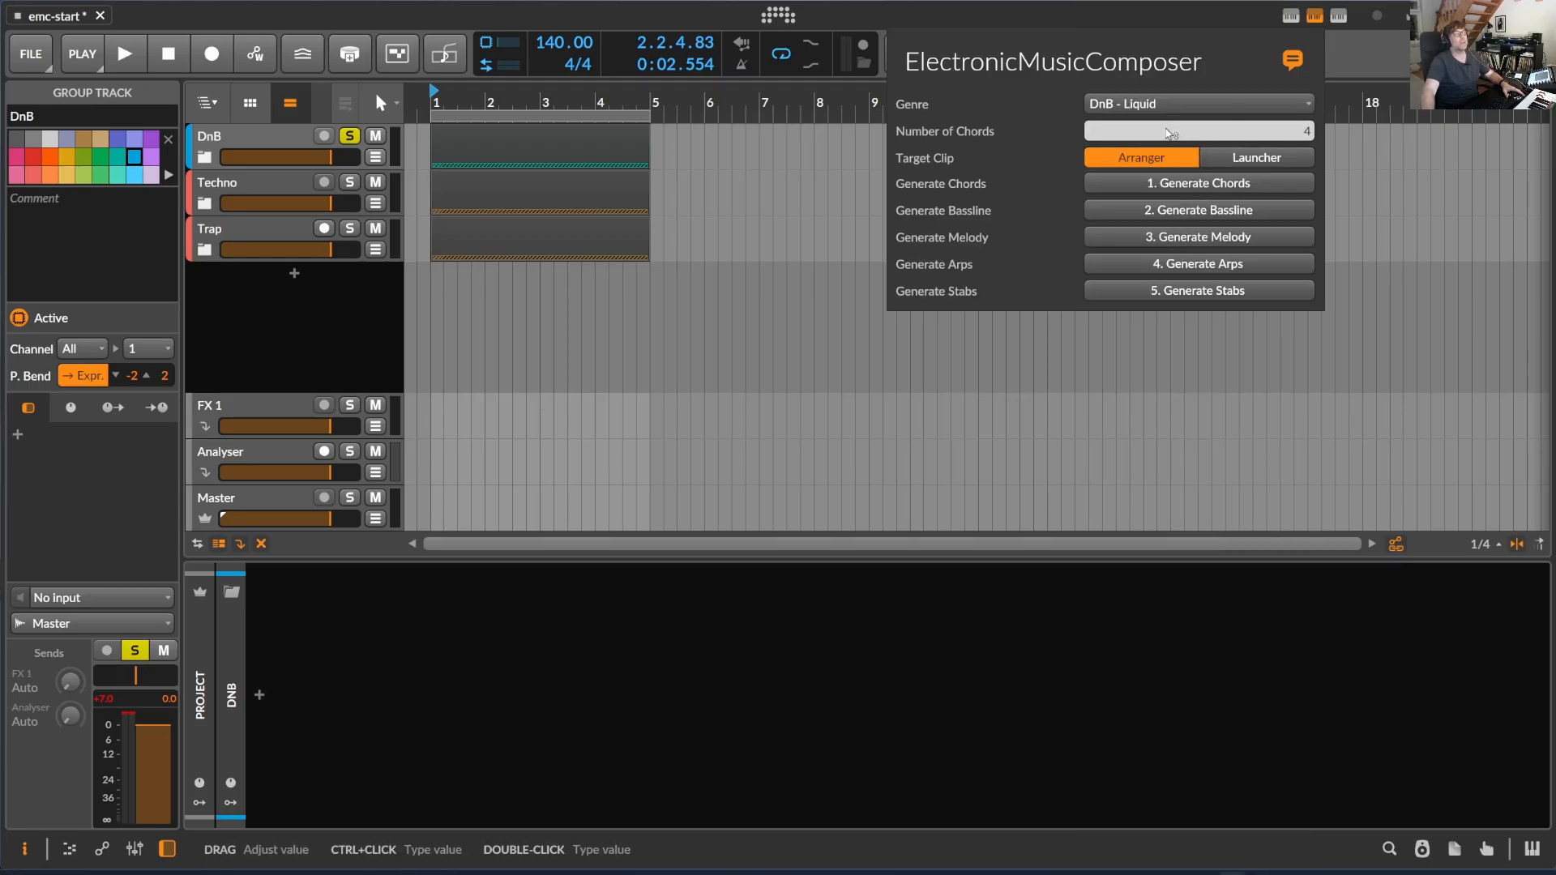
pyautogui.click(206, 162)
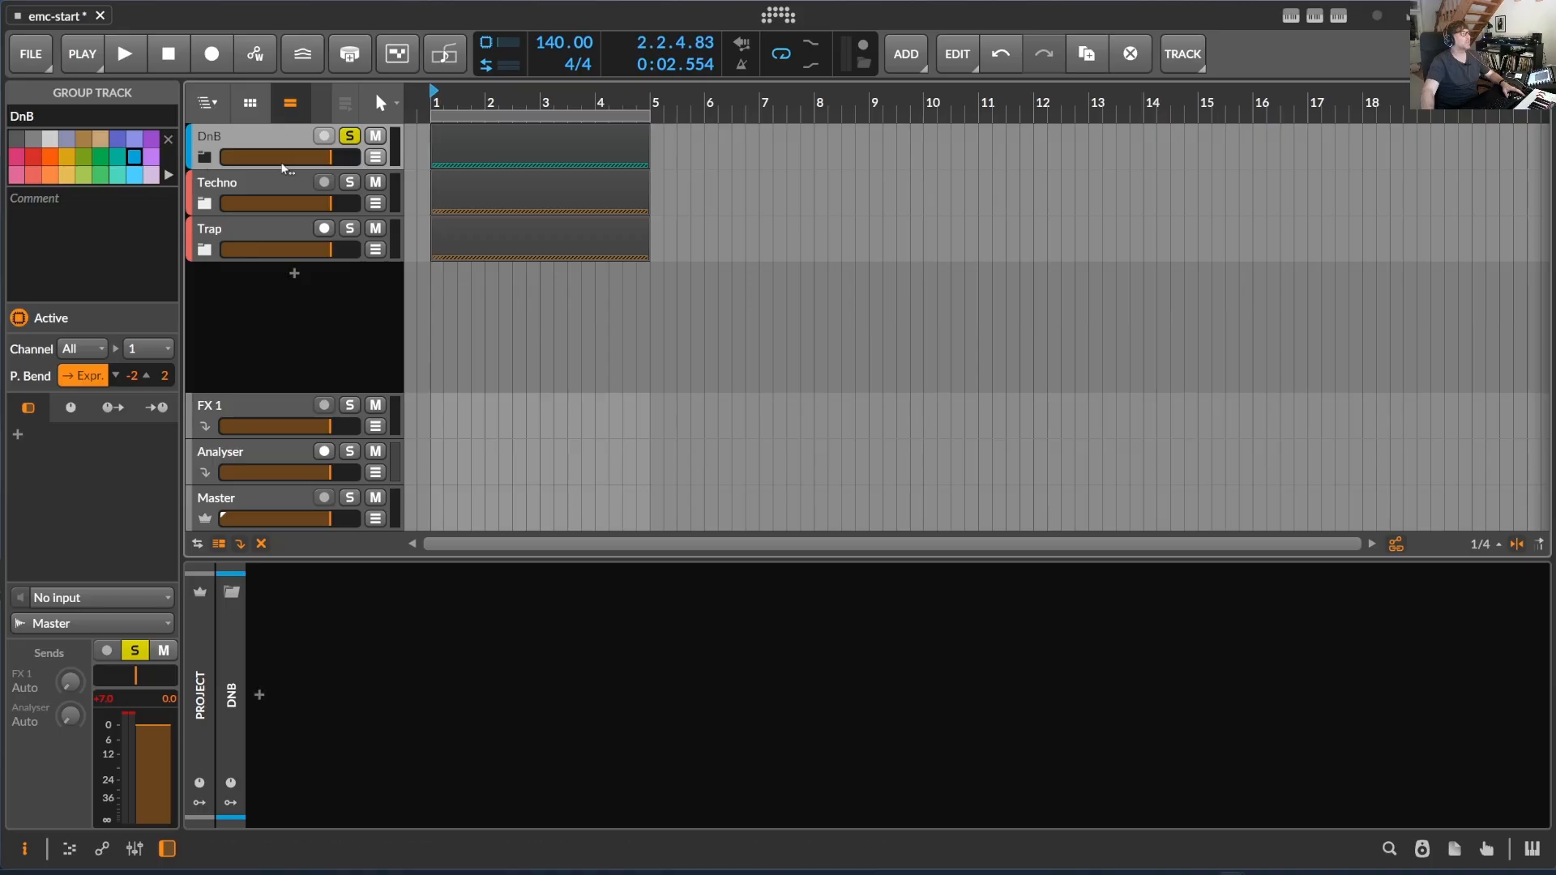
# - Expand the DnB group and create an empty four-bar clip at bar 1 on its Chords track
pyautogui.click(205, 161)
pyautogui.click(442, 180)
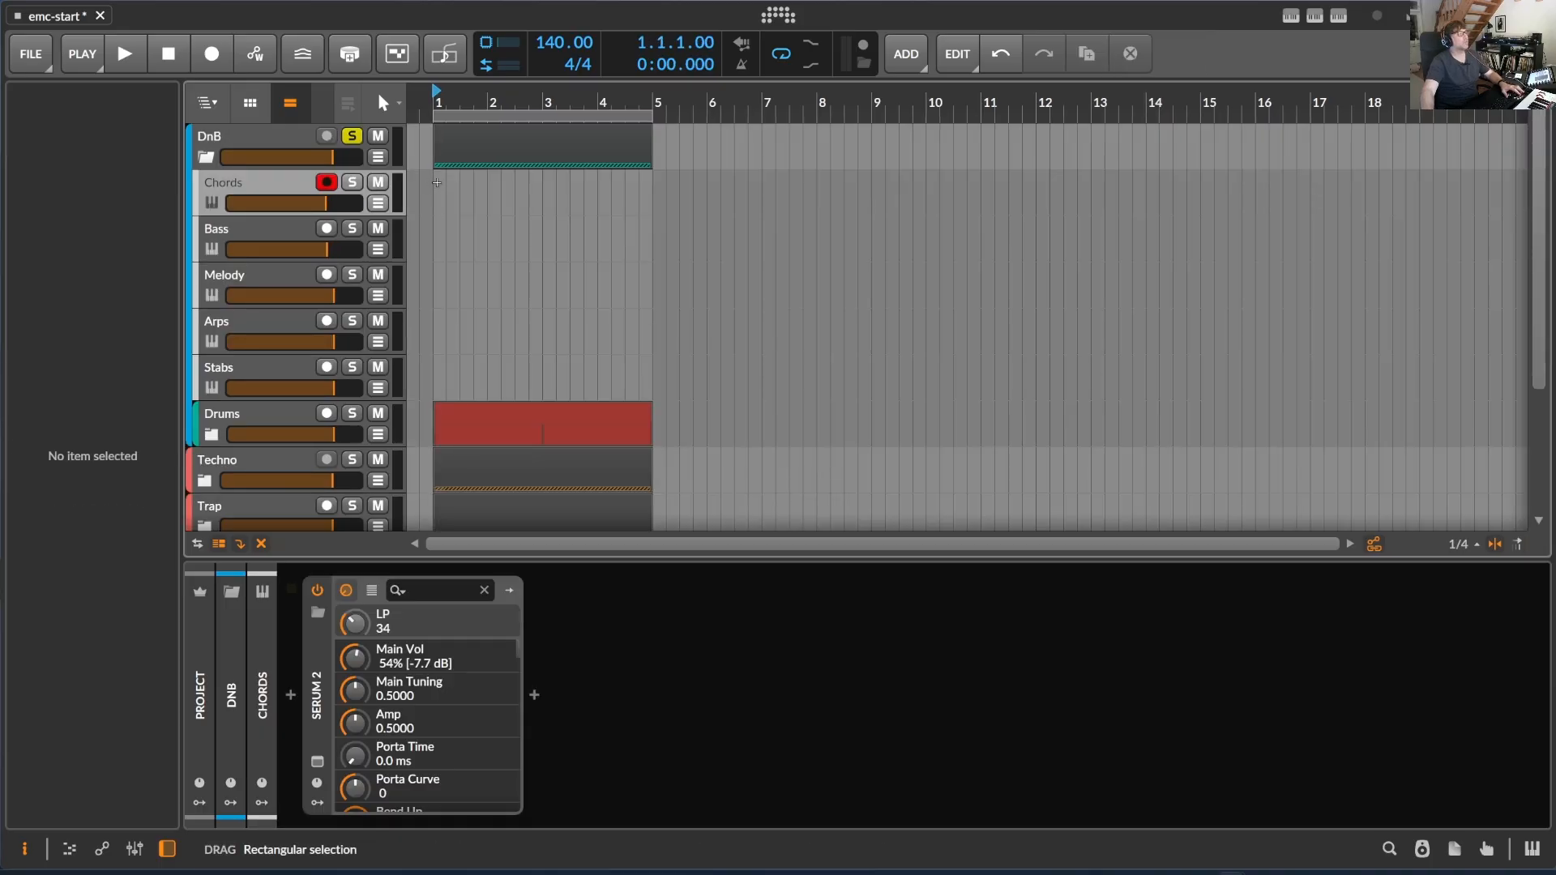
pyautogui.moveTo(441, 180); pyautogui.dragTo(653, 180)
# - Generate a four-chord DnB - Liquid progression into the arranger clip and enlarge the Chords track's height
pyautogui.click(1315, 15)
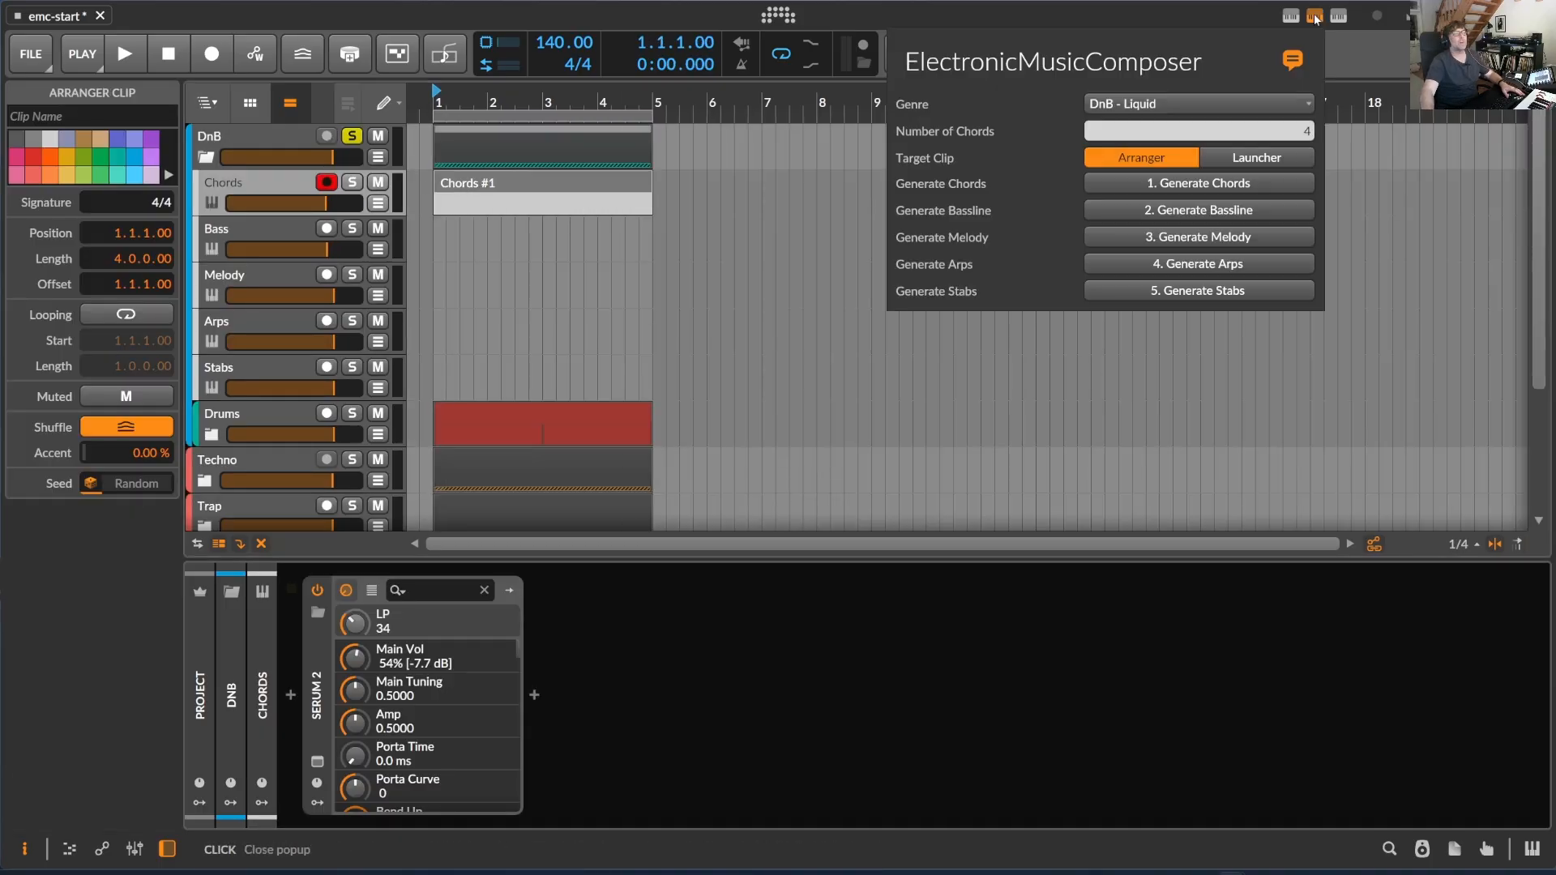
pyautogui.click(1232, 186)
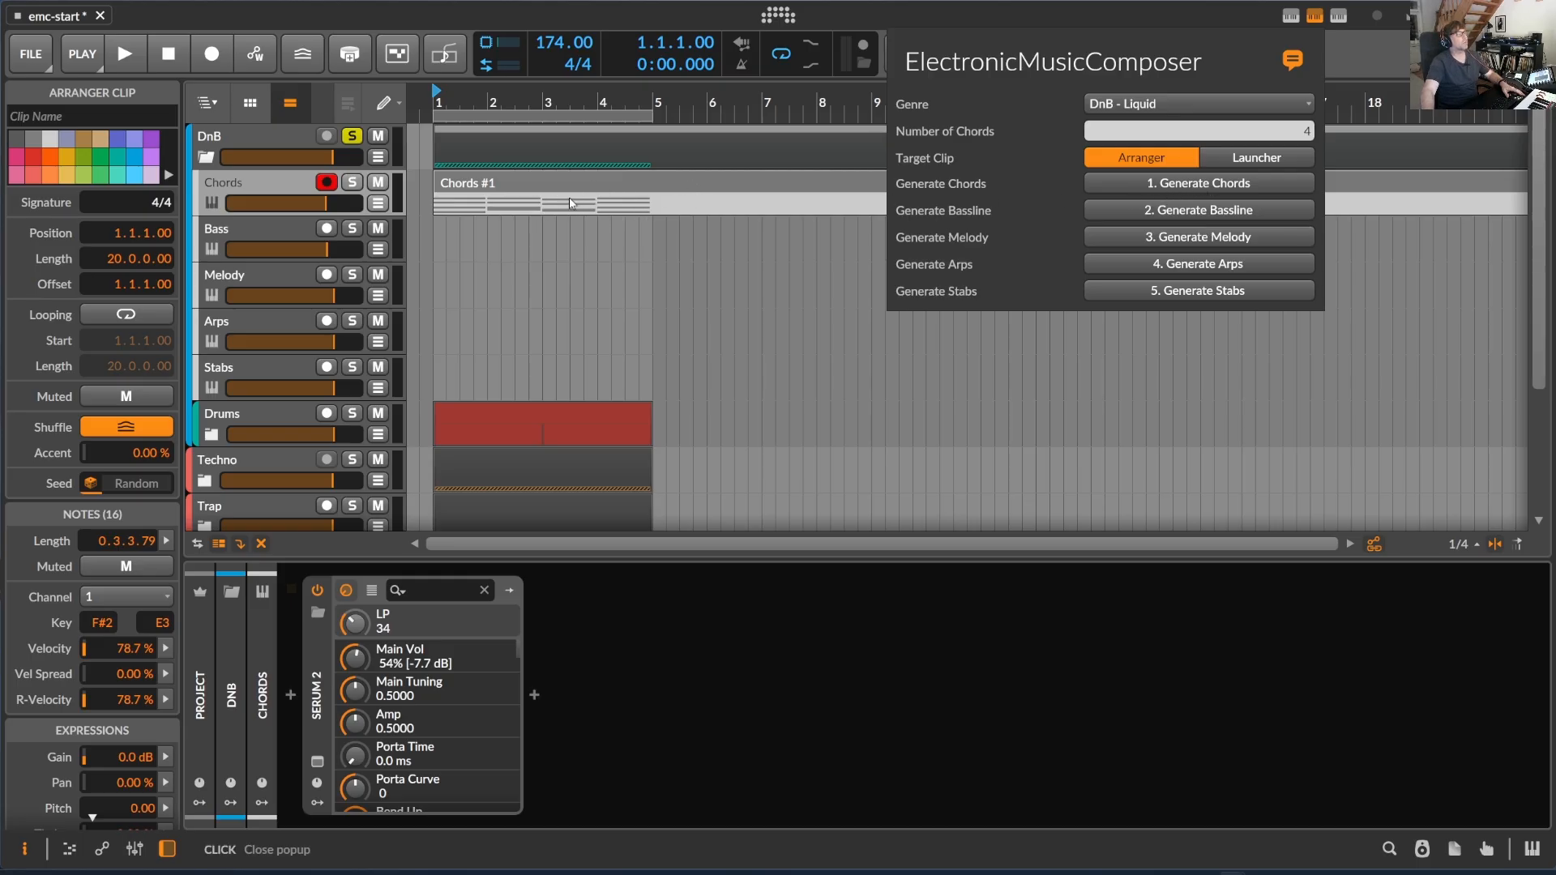
pyautogui.moveTo(305, 219); pyautogui.dragTo(313, 303)
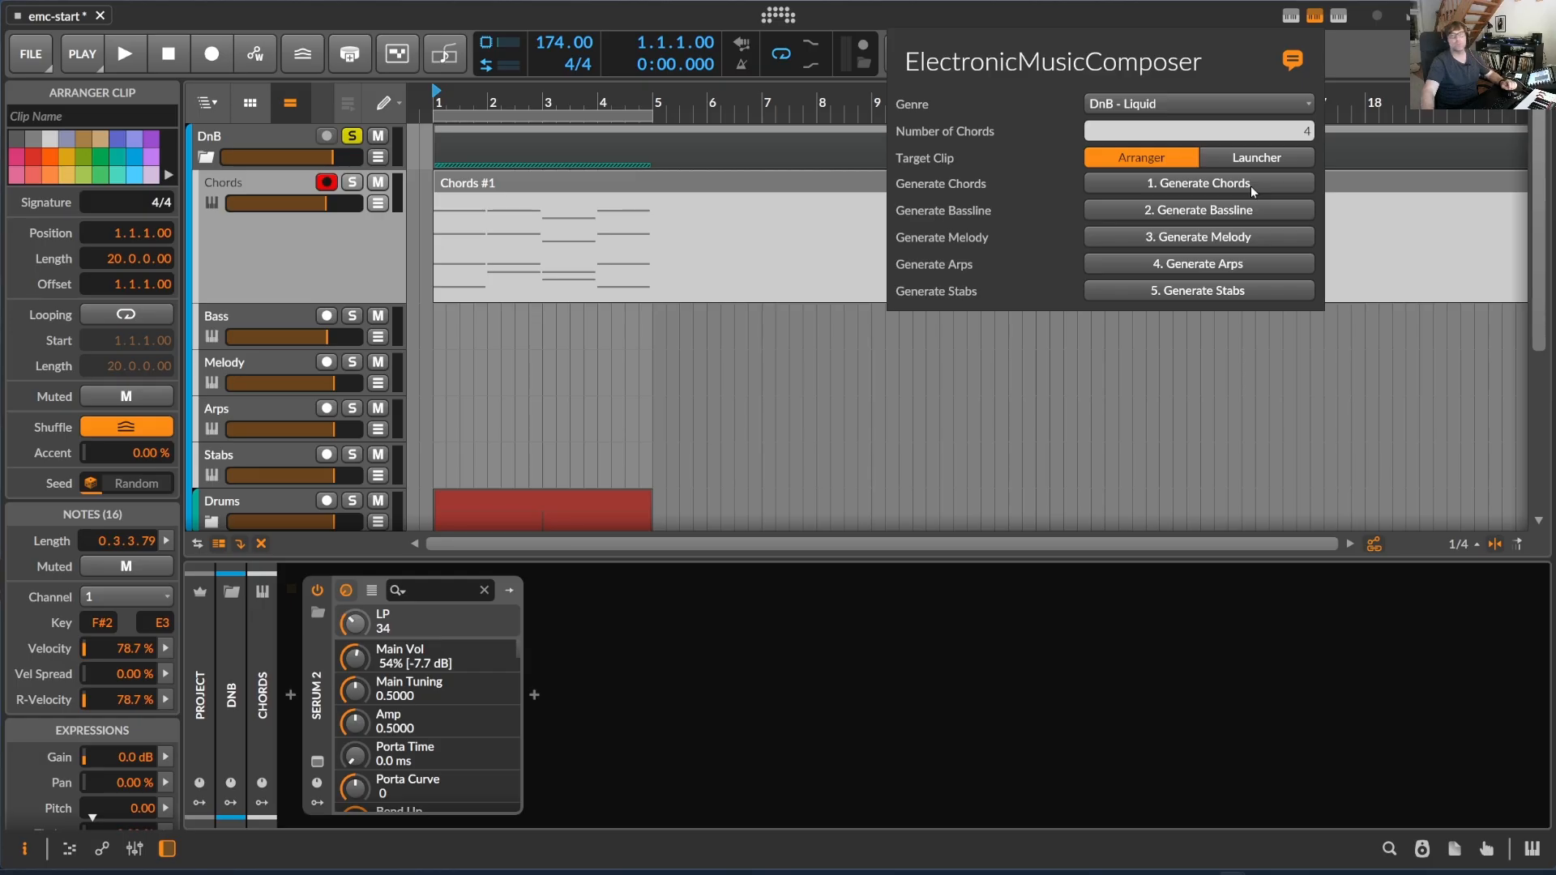
# - Regenerate the chord progression in the Chords clip several times to get a different variation
pyautogui.click(1252, 186)
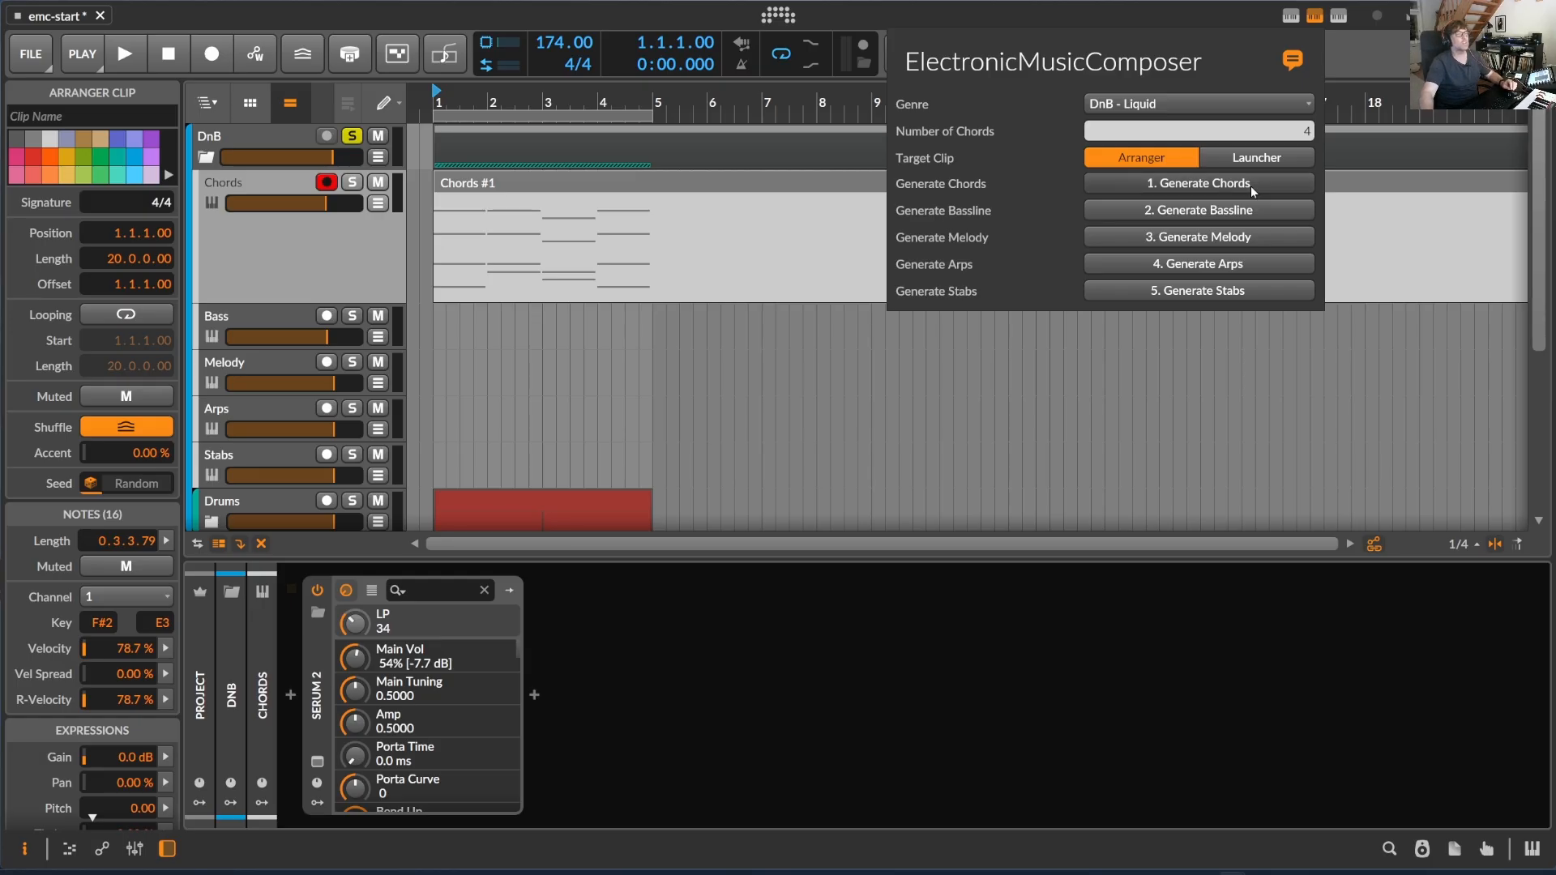
pyautogui.click(1252, 186)
pyautogui.click(1251, 187)
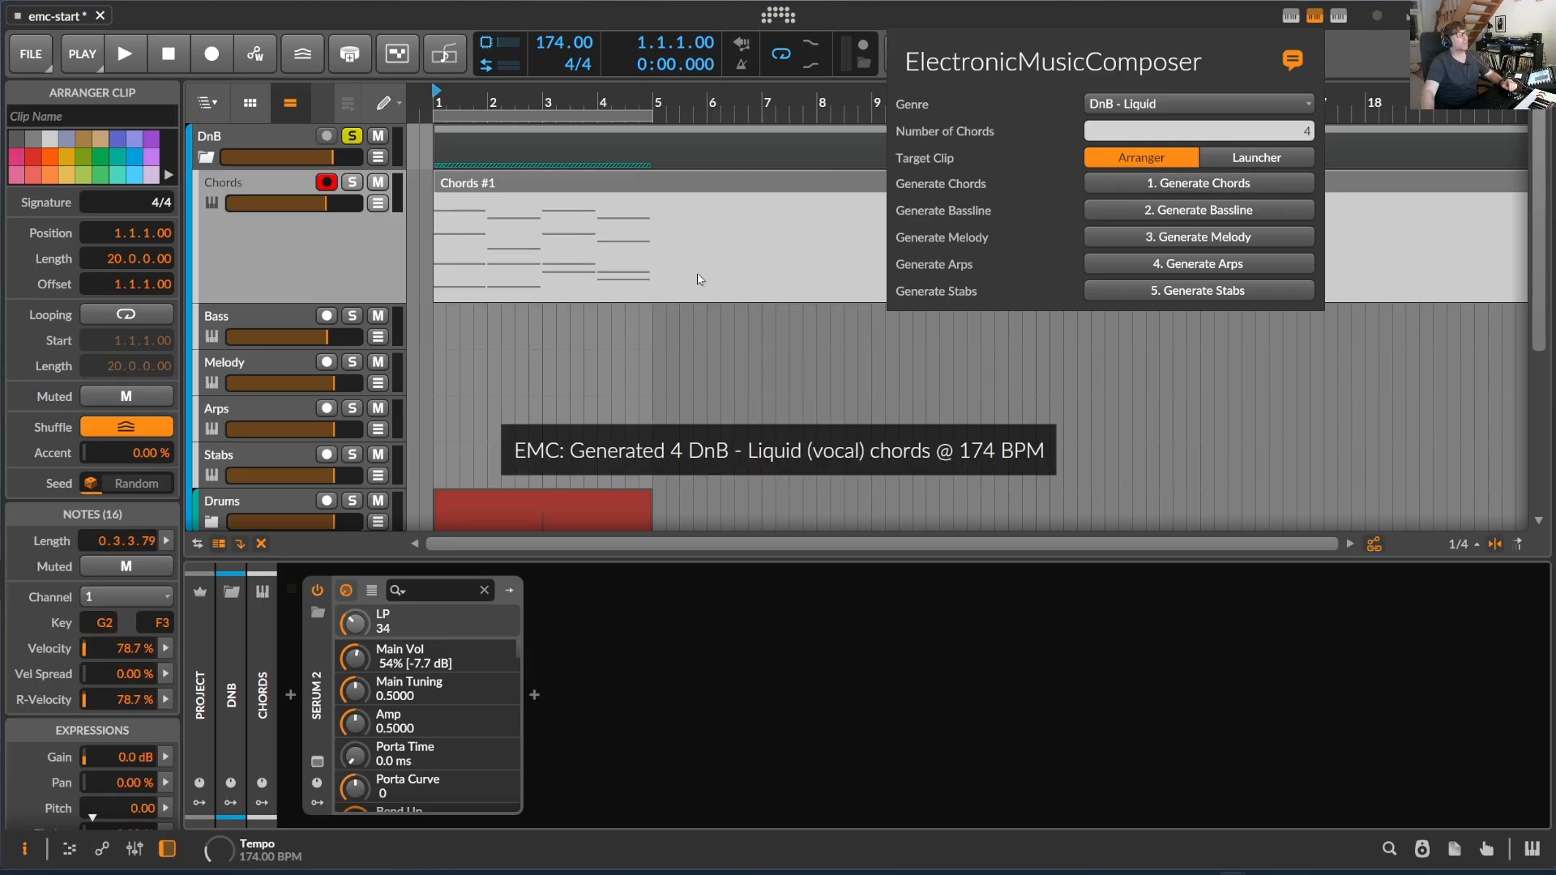
# - Generate a DnB - Liquid bassline in the Chords clip and regenerate it once for a minimal variation
pyautogui.click(1253, 211)
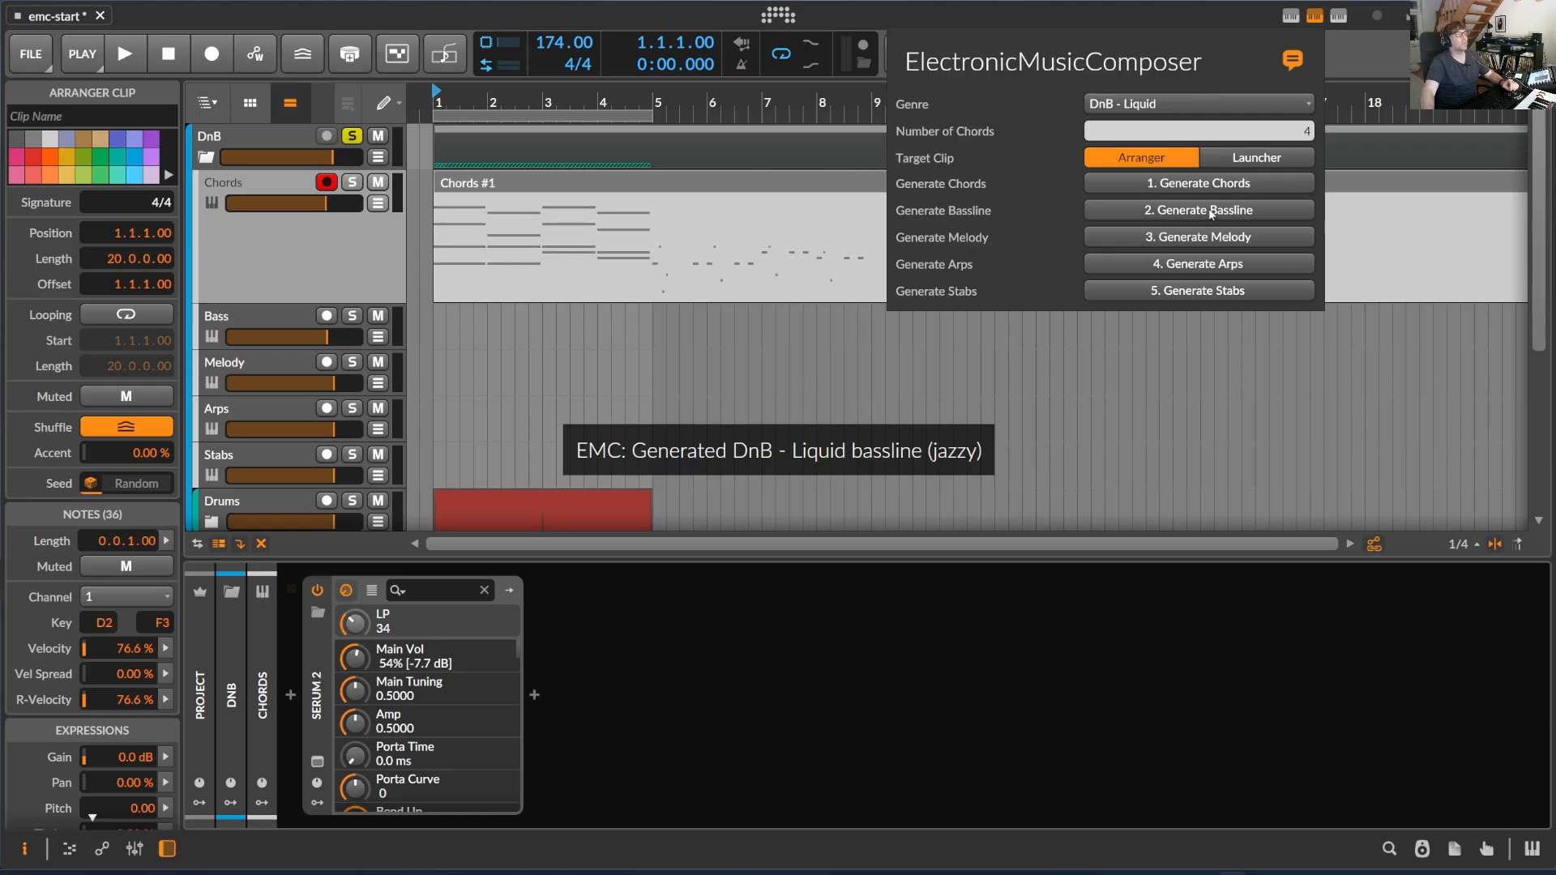
pyautogui.click(1209, 209)
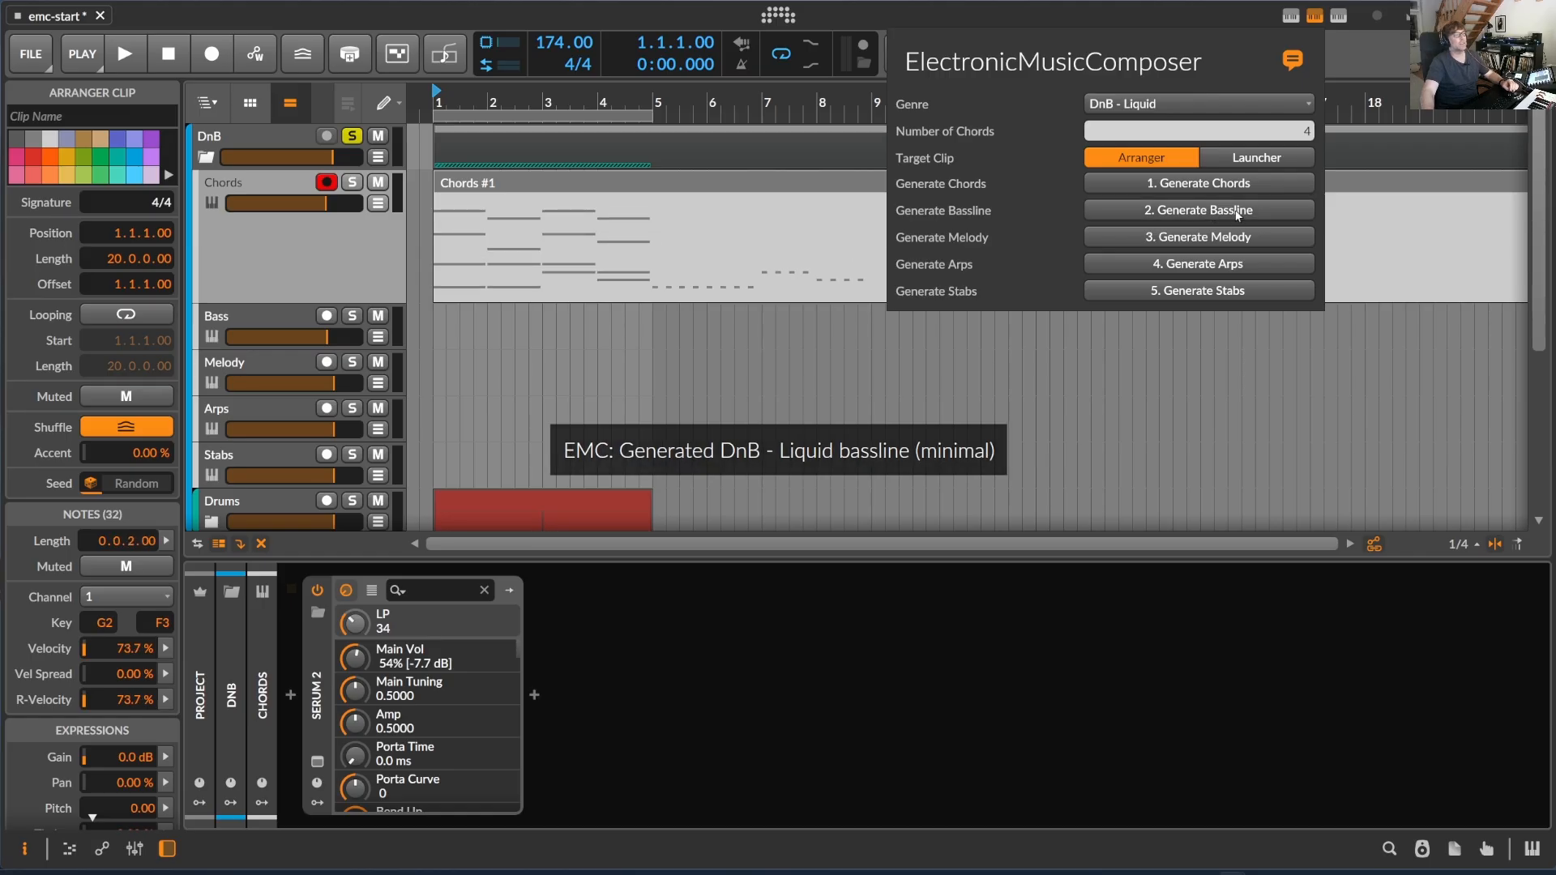
pyautogui.click(977, 462)
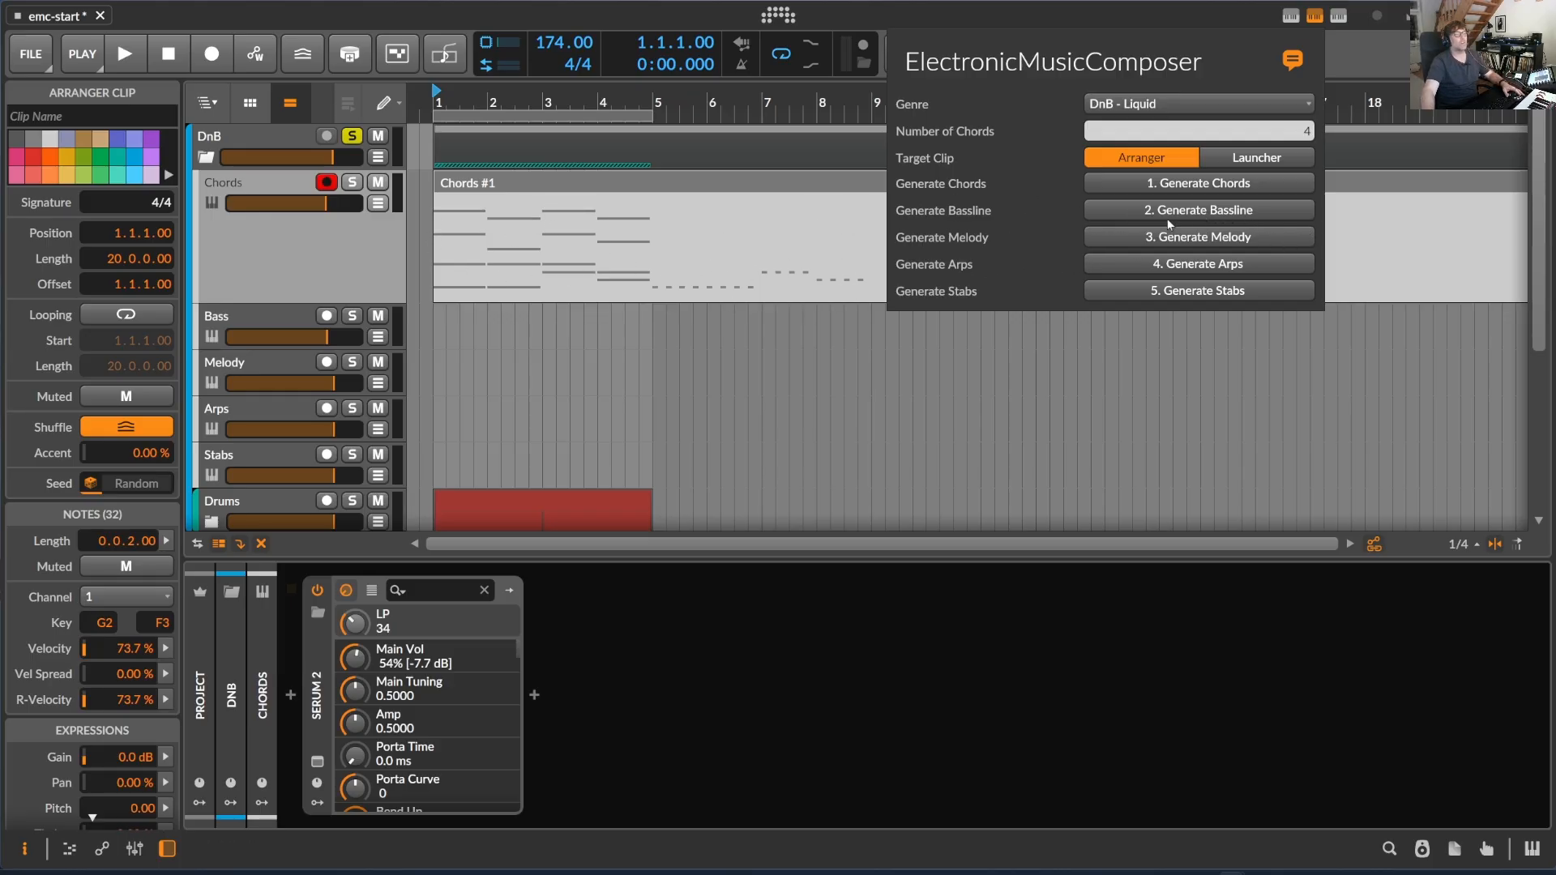
# - Generate DnB - Liquid melody, arps and stabs parts into the Chords clip, regenerating the melody once
pyautogui.click(1249, 236)
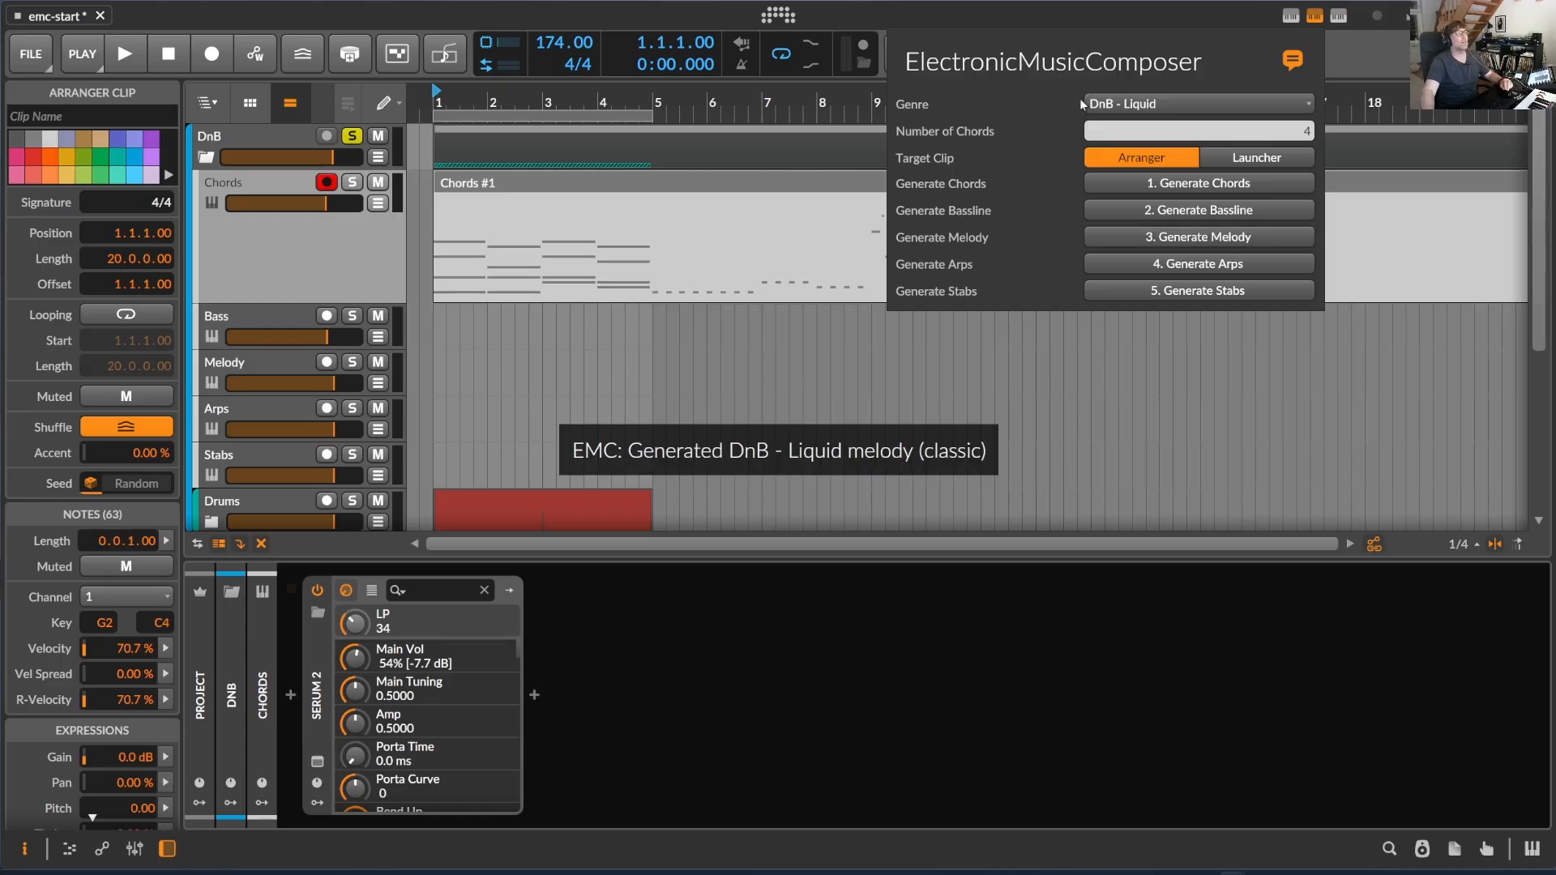
pyautogui.click(1224, 238)
pyautogui.click(1239, 268)
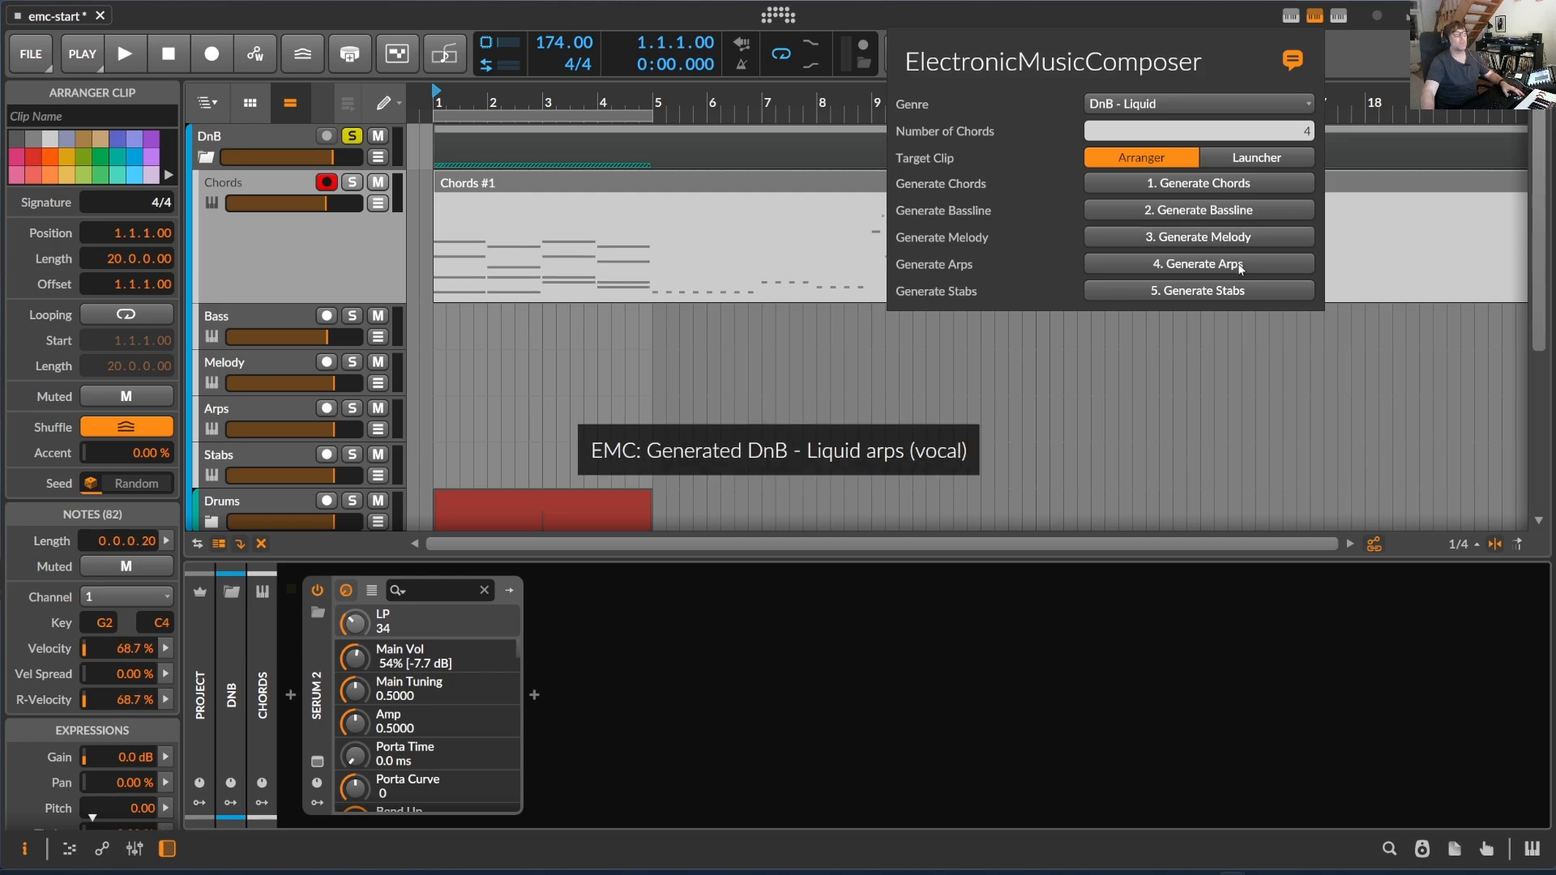
pyautogui.click(1227, 291)
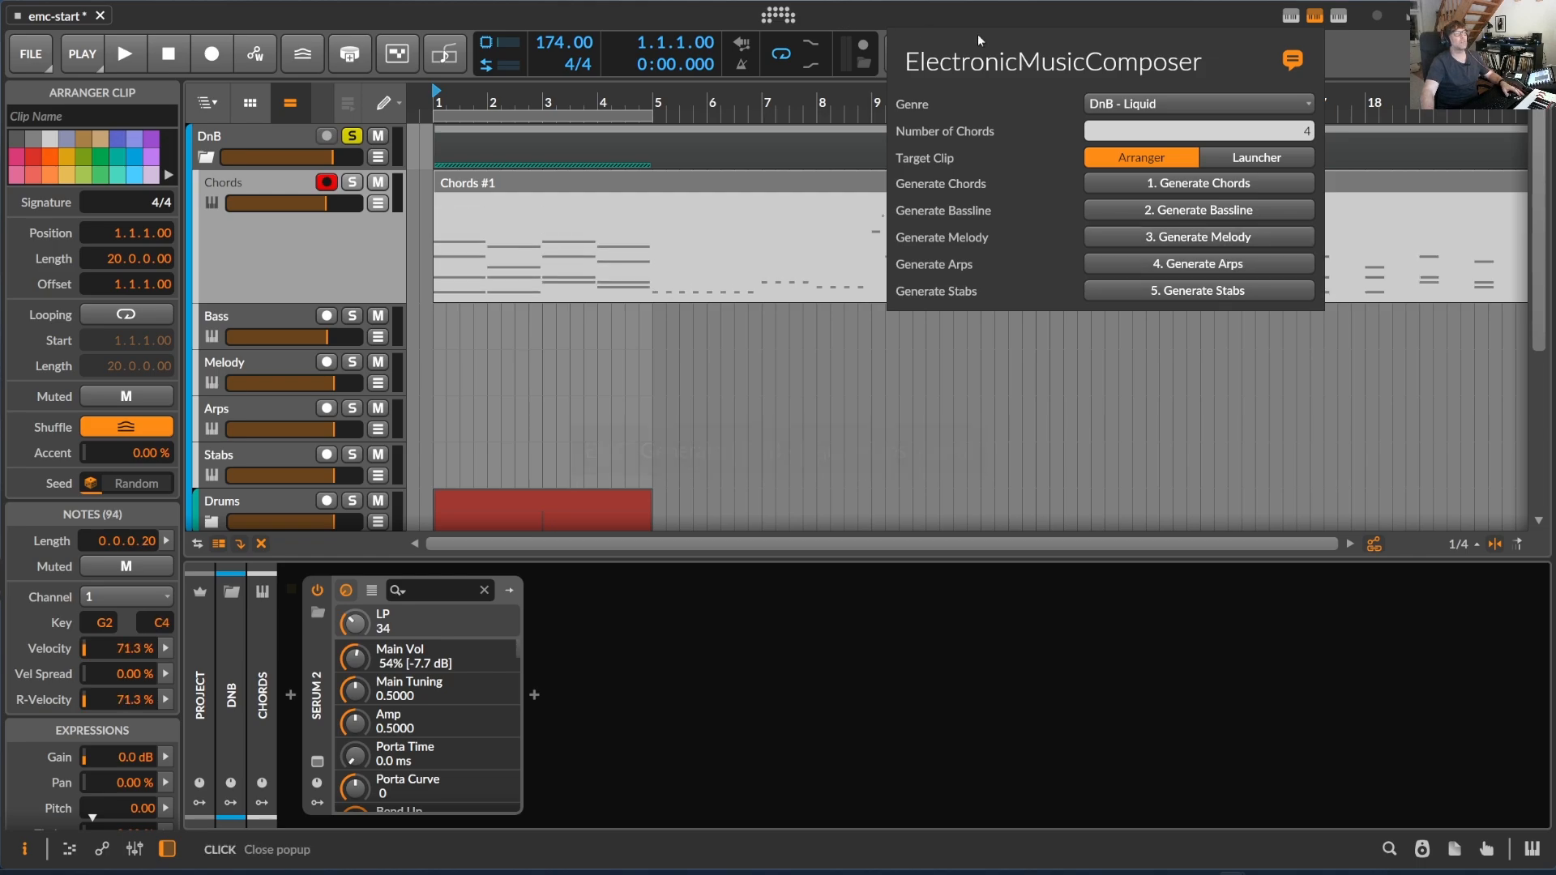
pyautogui.click(1340, 46)
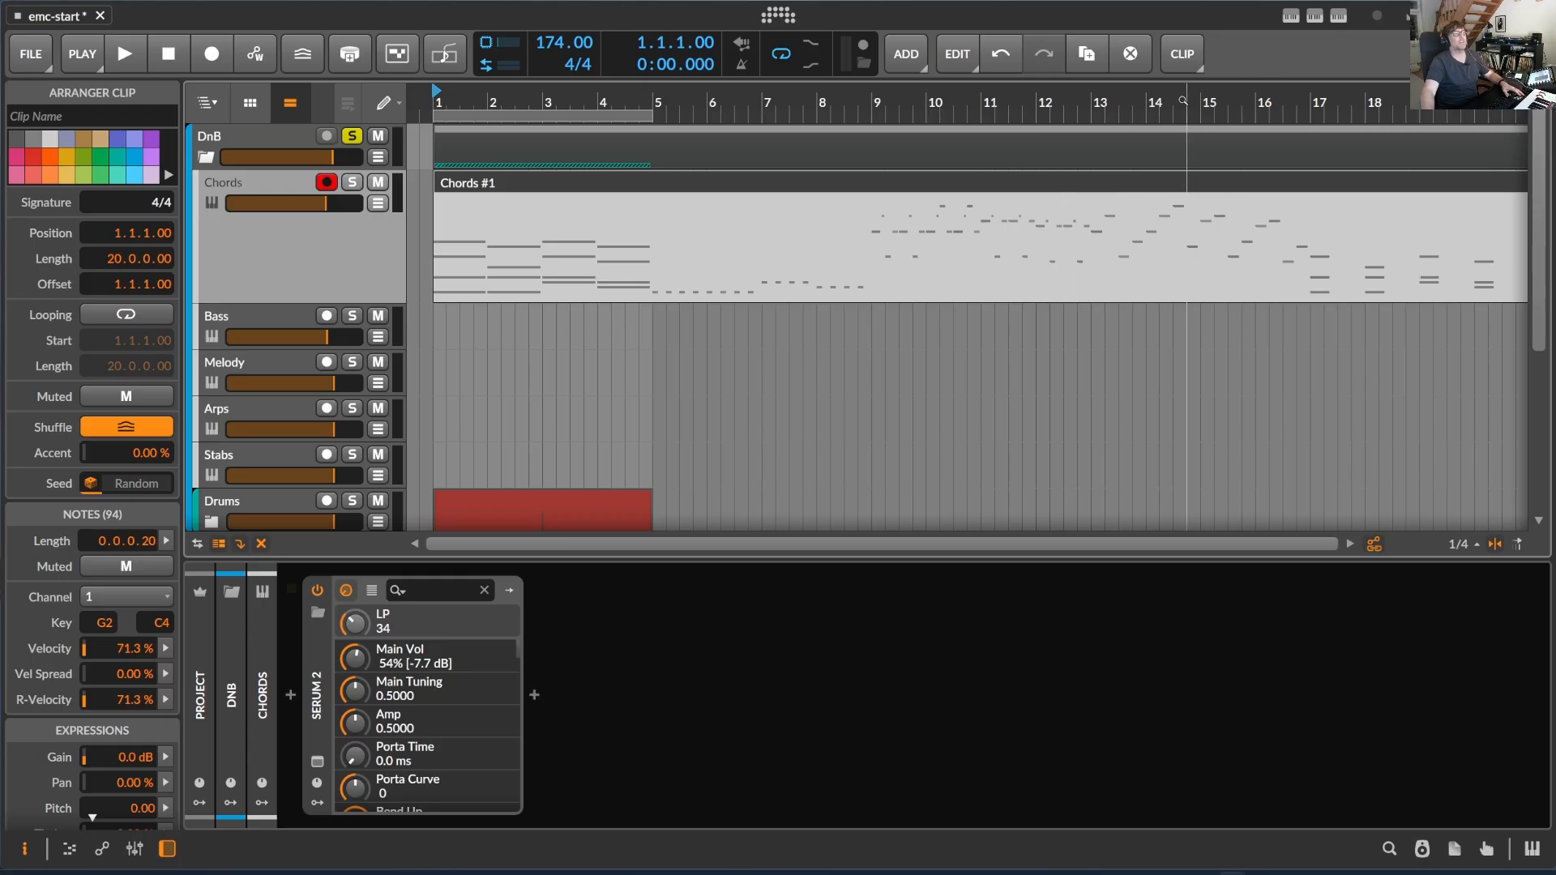
# - Split the 20-bar Chords clip into five four-bar clips at bars 5, 9, 13 and 17
pyautogui.moveTo(704, 97); pyautogui.dragTo(445, 347)
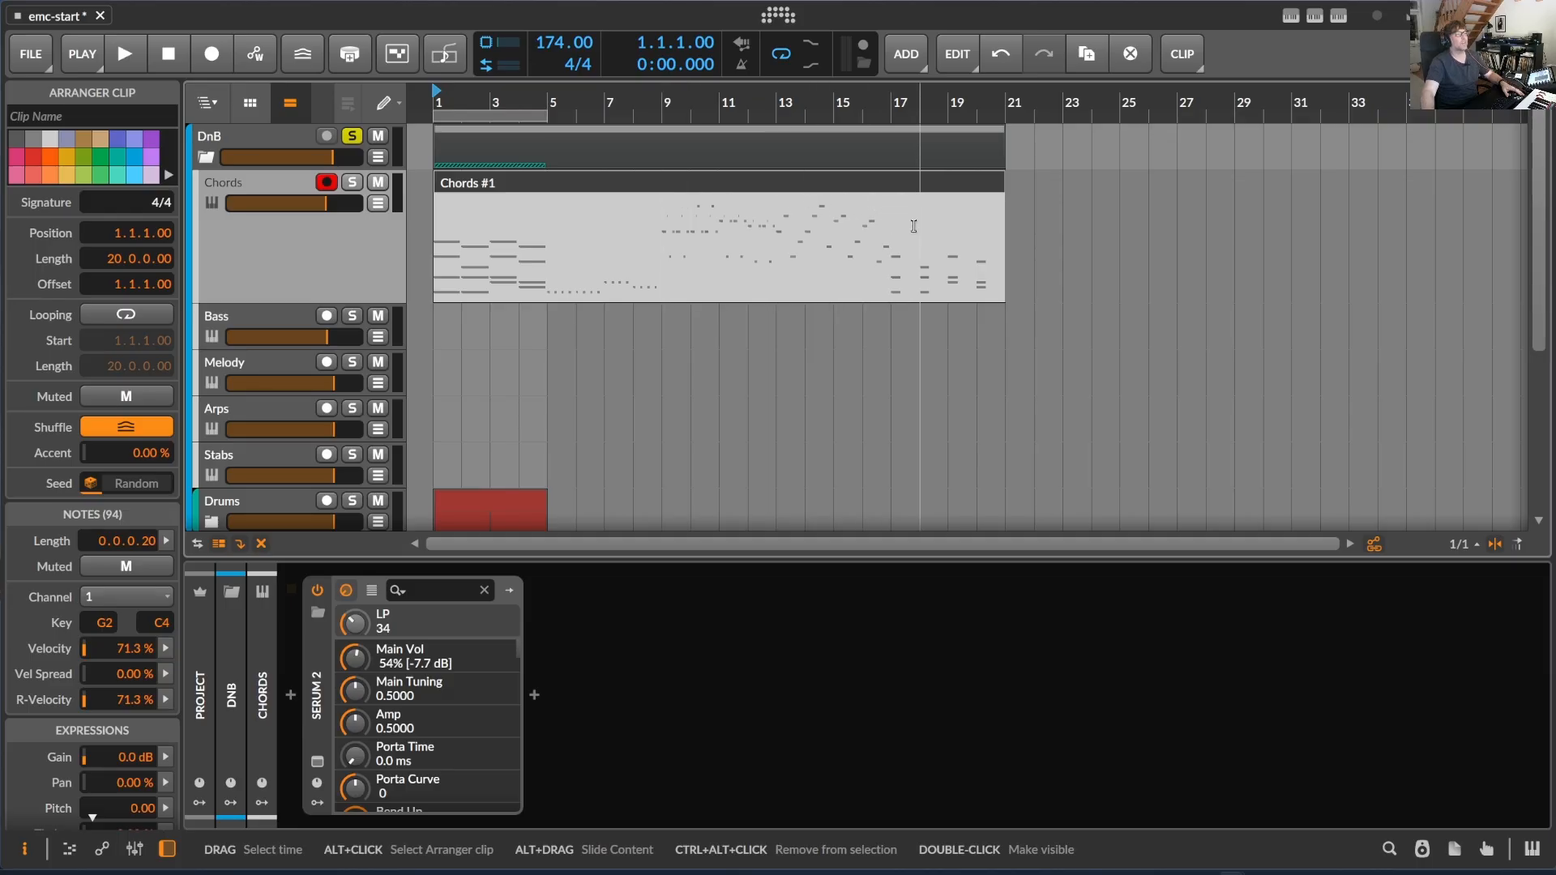
pyautogui.click(308, 188)
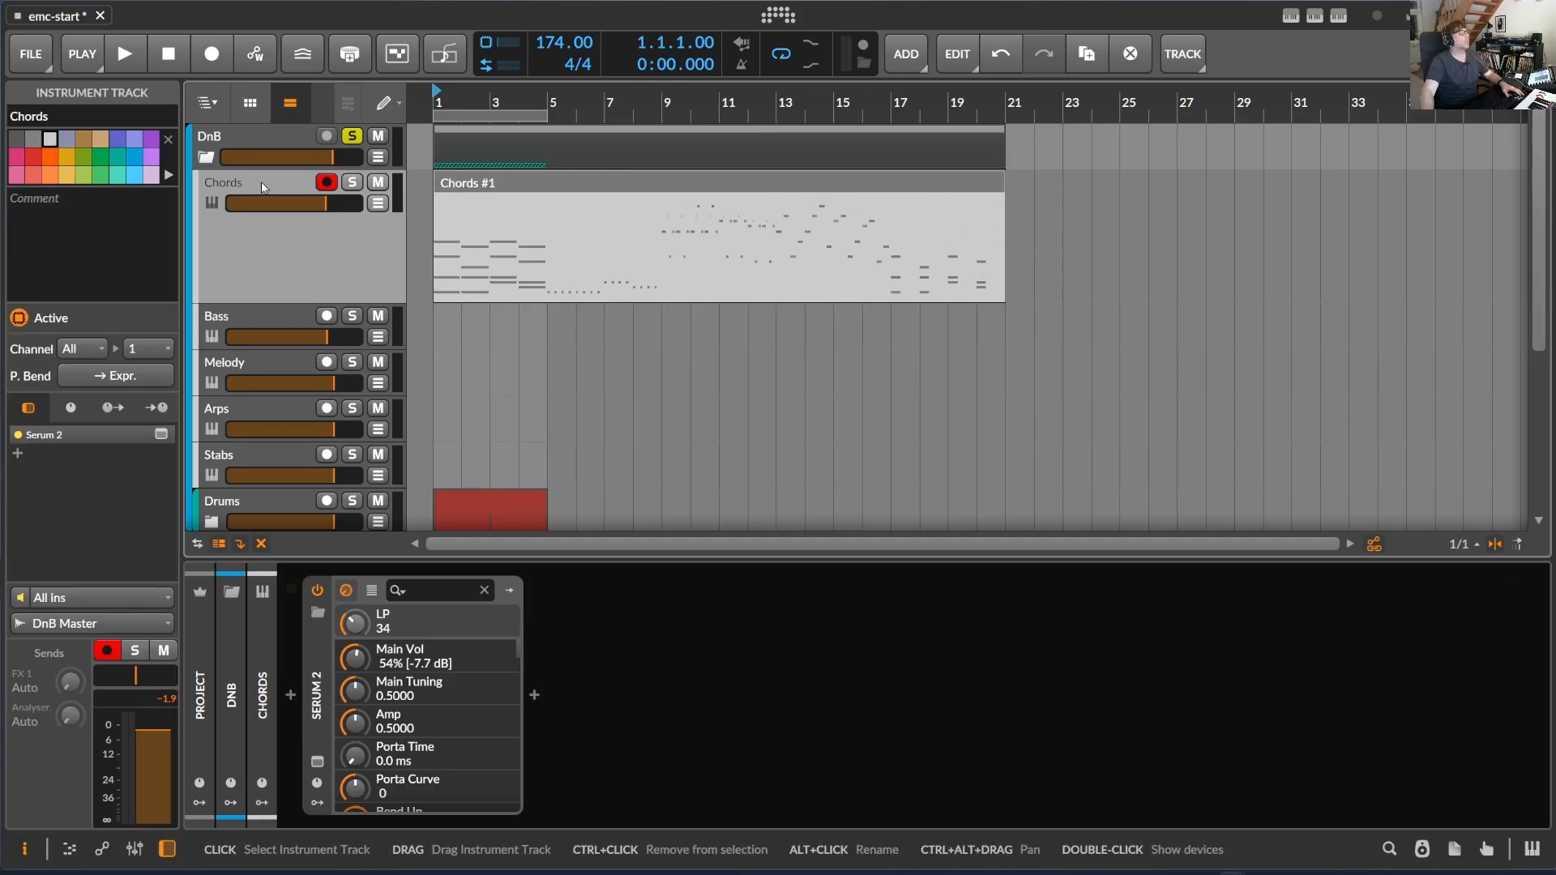
pyautogui.doubleClick(245, 188)
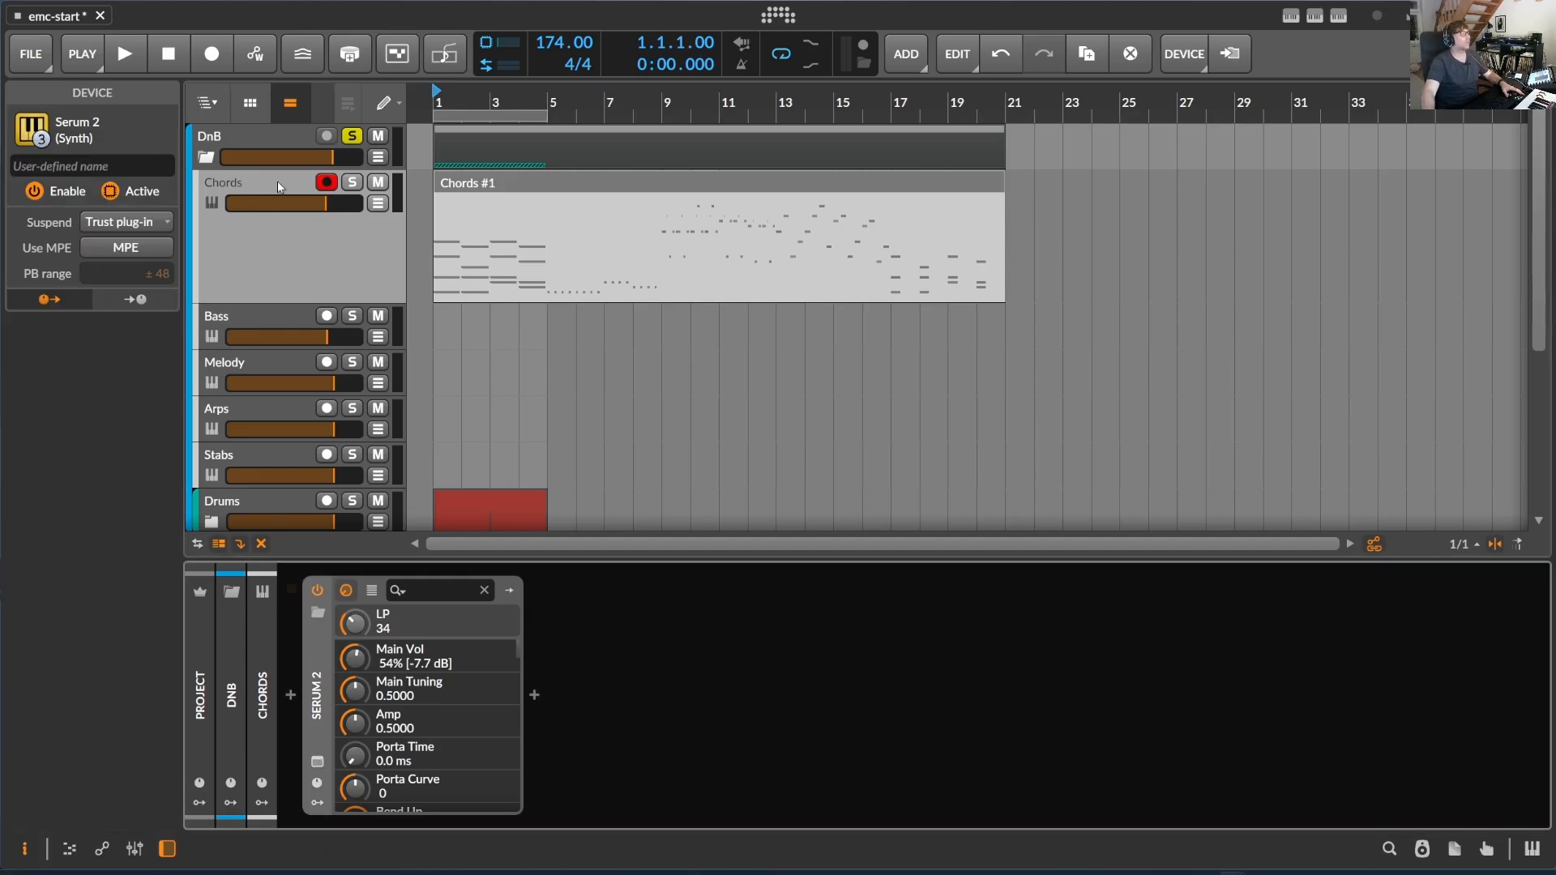
pyautogui.click(501, 186)
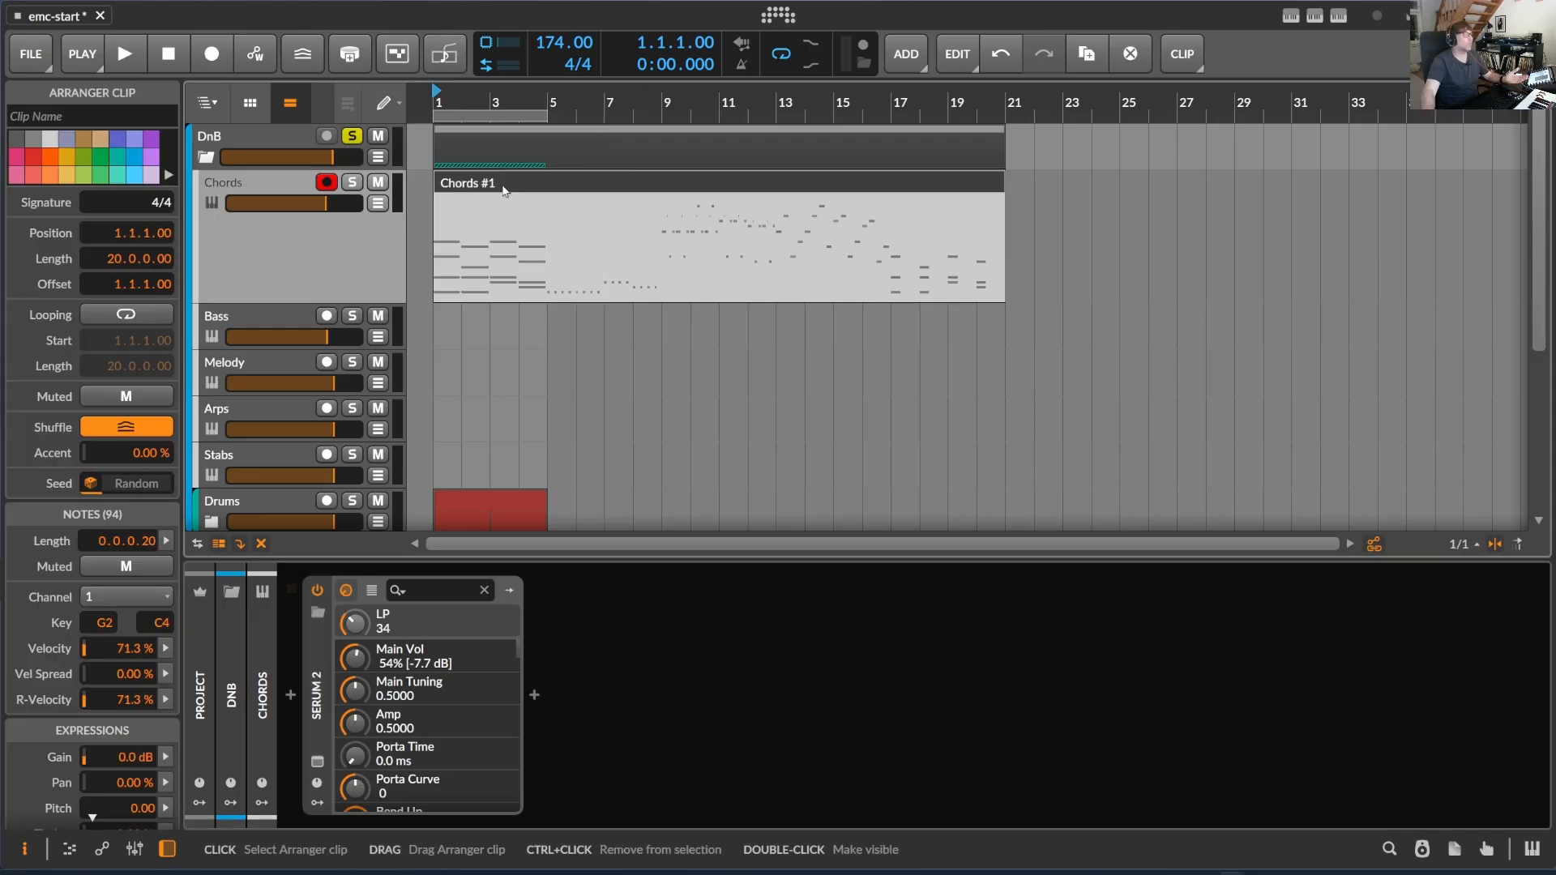
pyautogui.press('5')
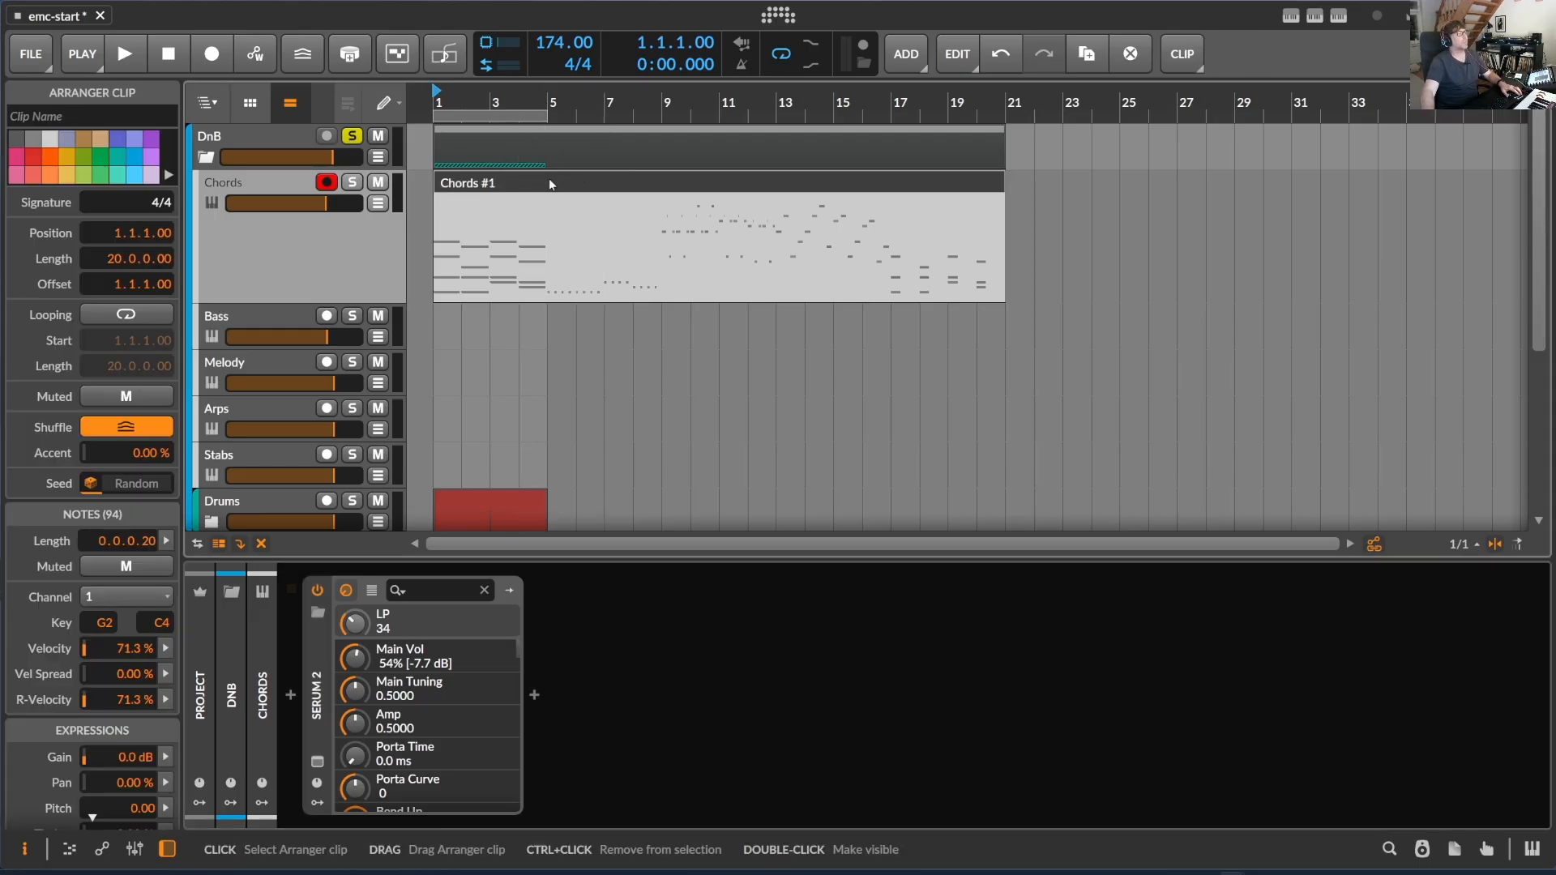
pyautogui.click(550, 229)
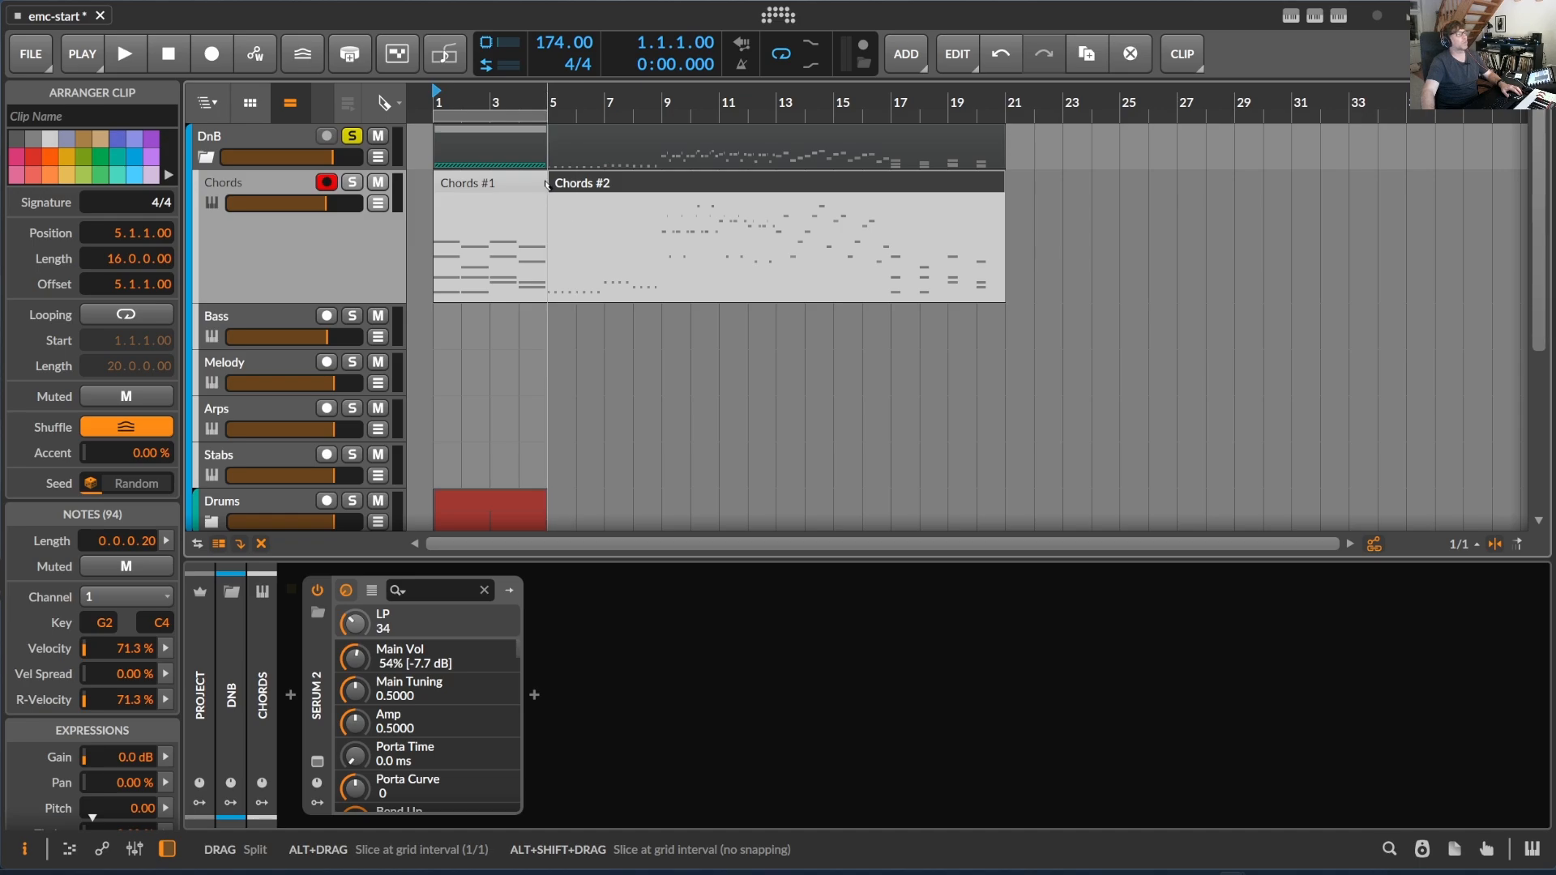
pyautogui.click(669, 251)
pyautogui.click(778, 251)
pyautogui.hotkey('ctrl', 'z')
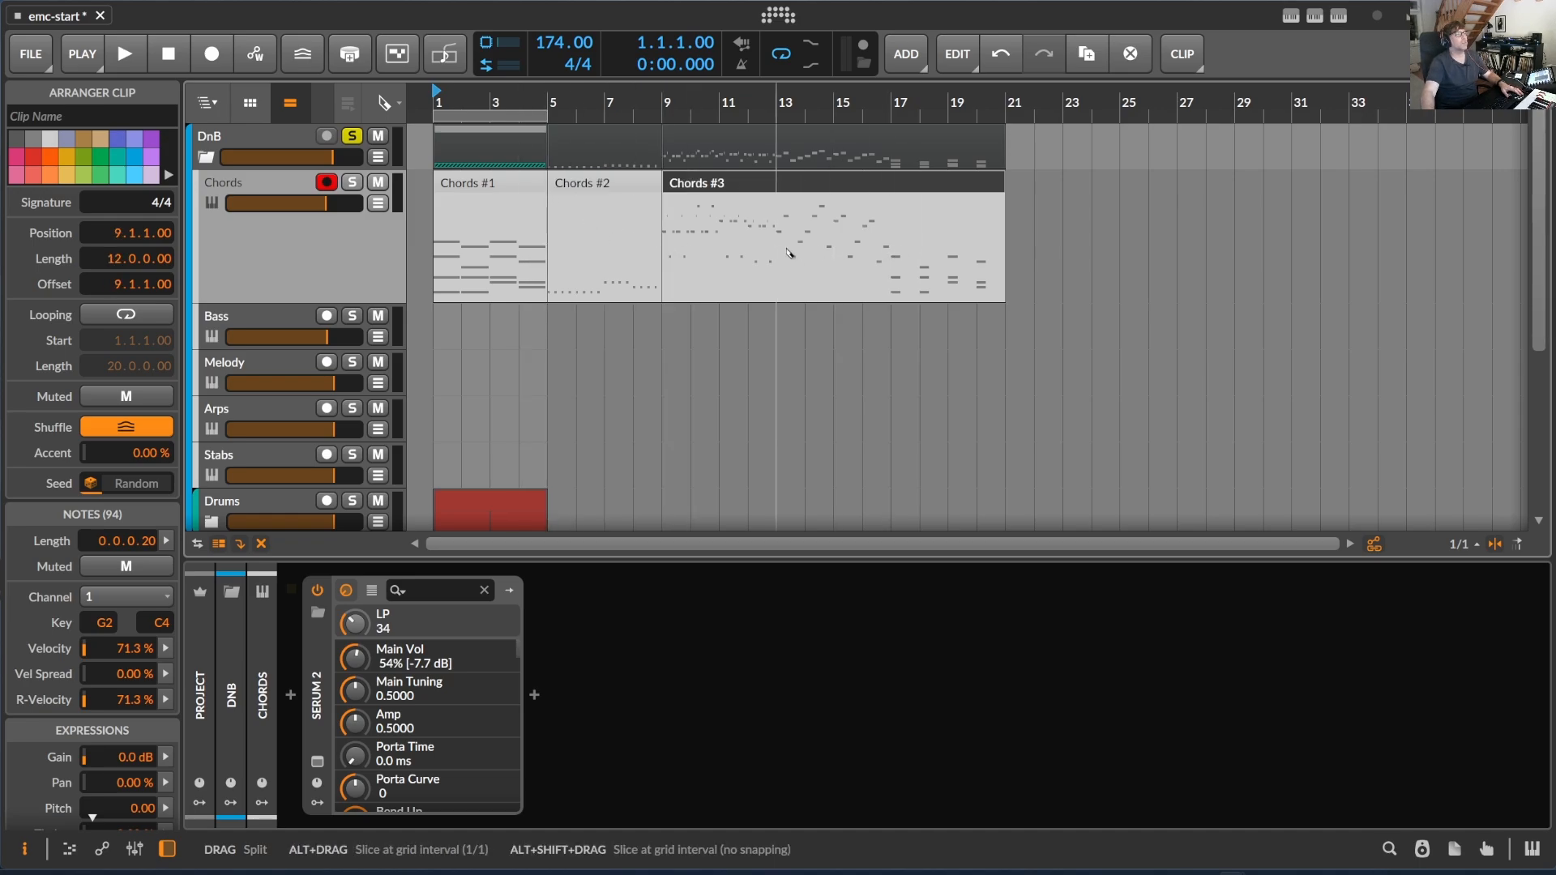
pyautogui.click(778, 252)
pyautogui.click(892, 252)
pyautogui.press('1')
# - Move the four split-off clips in order to bar 1 of the Bass, Melody, Arps and Stabs tracks
pyautogui.click(600, 187)
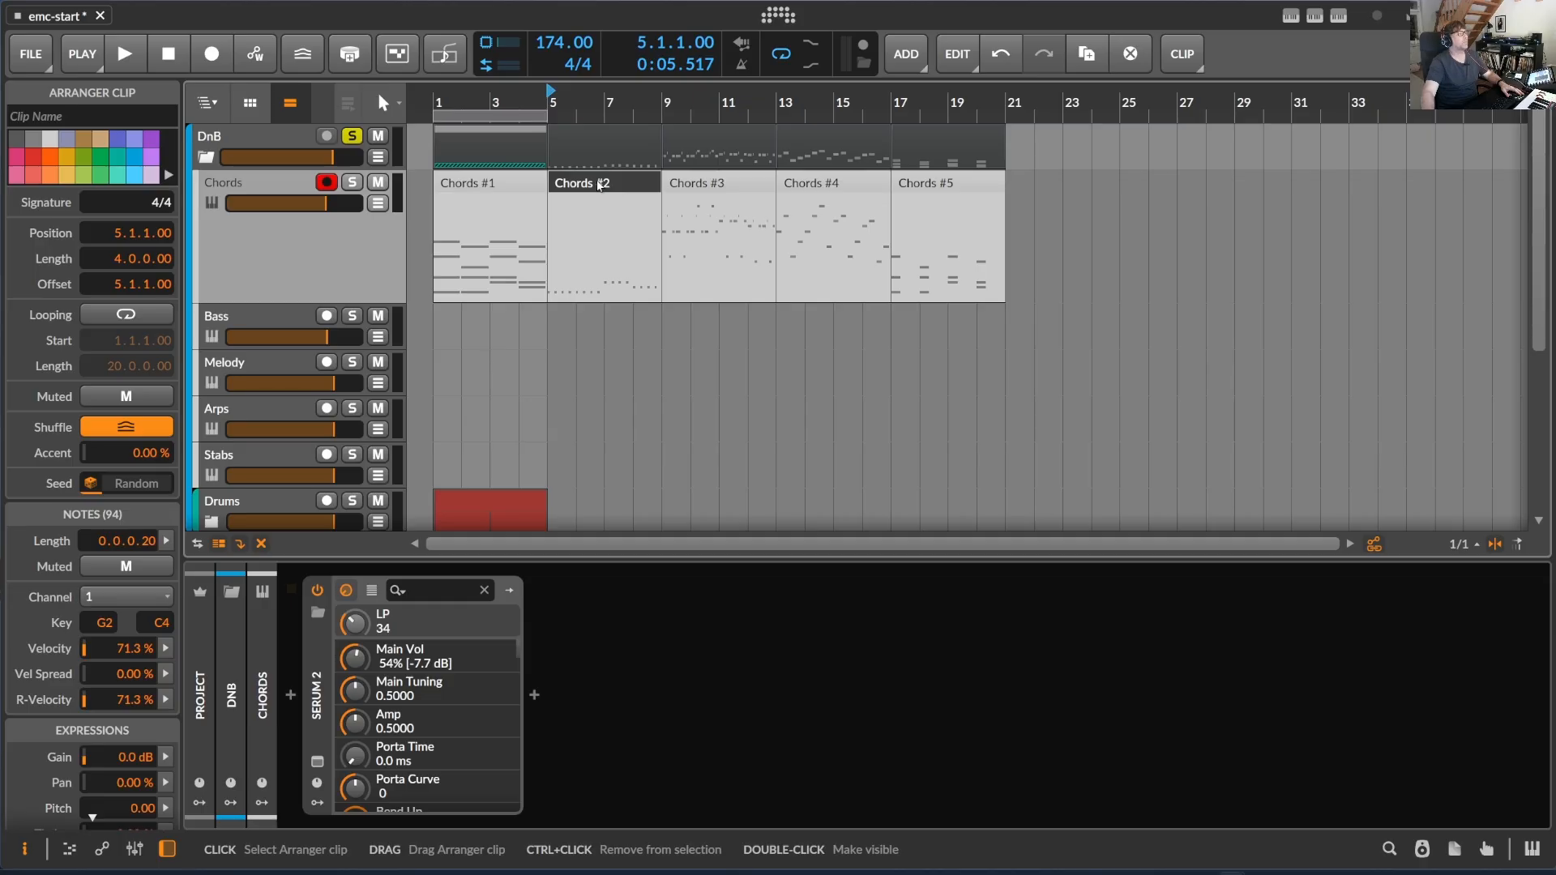
pyautogui.moveTo(601, 188); pyautogui.dragTo(488, 322)
pyautogui.moveTo(666, 183); pyautogui.dragTo(438, 363)
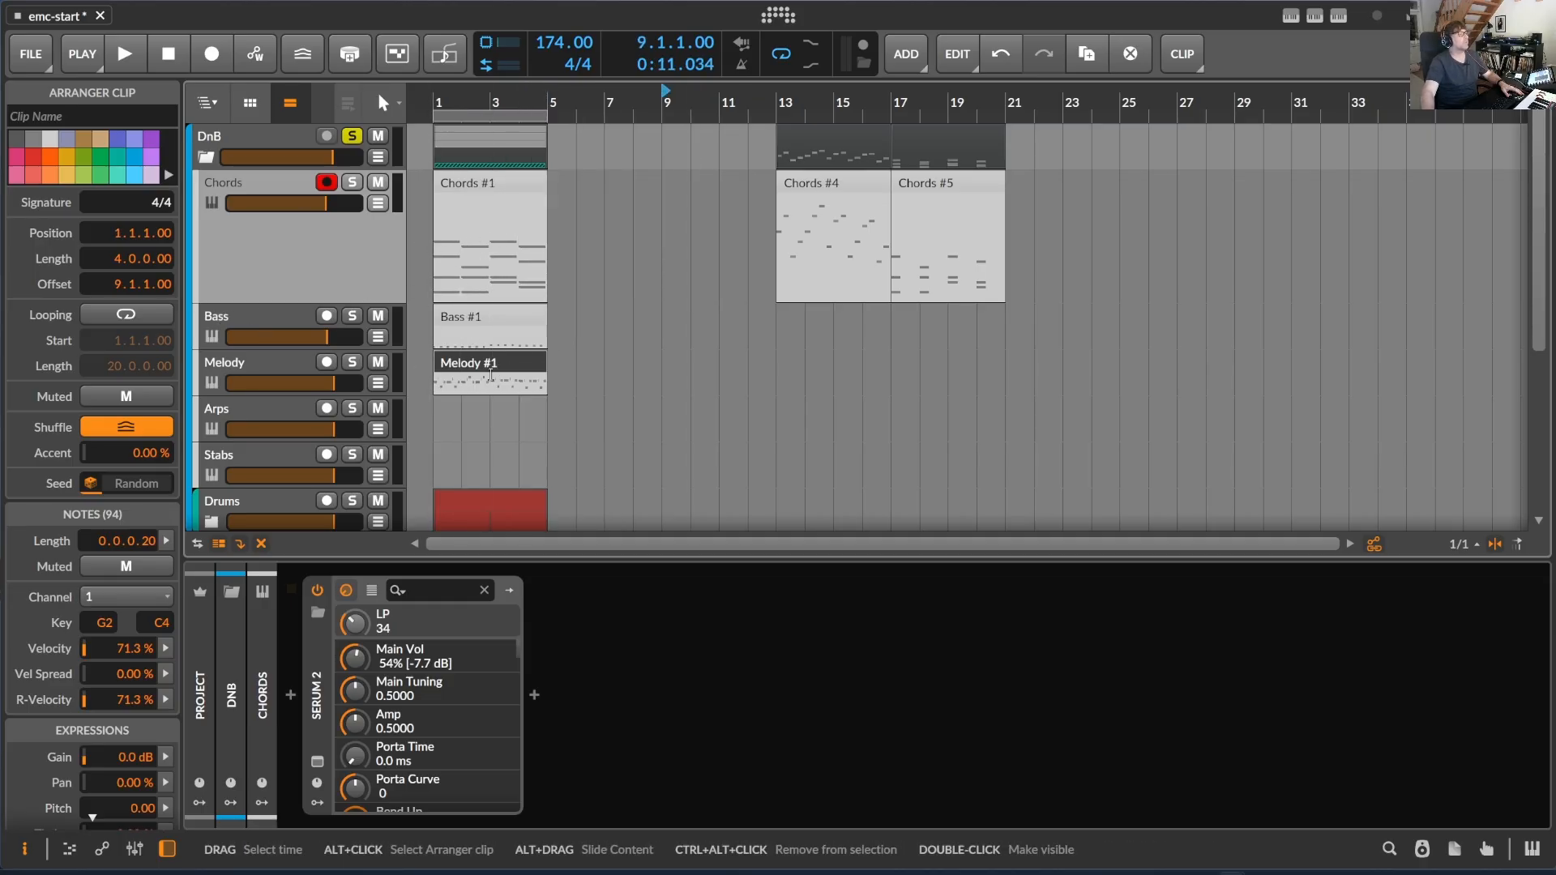
pyautogui.moveTo(814, 176); pyautogui.dragTo(476, 412)
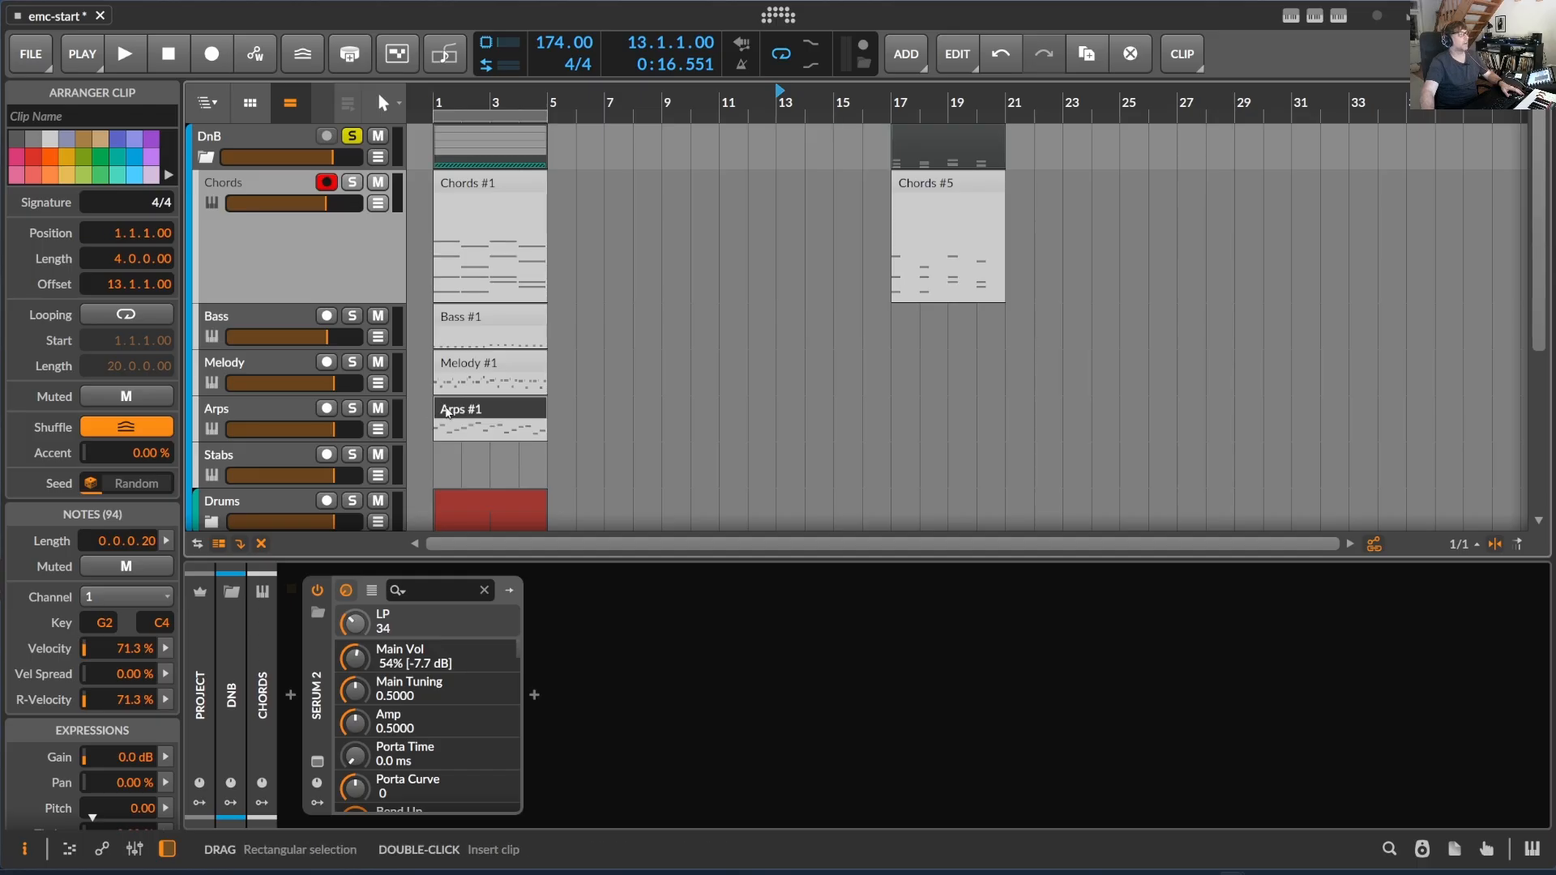
pyautogui.moveTo(895, 188); pyautogui.dragTo(434, 464)
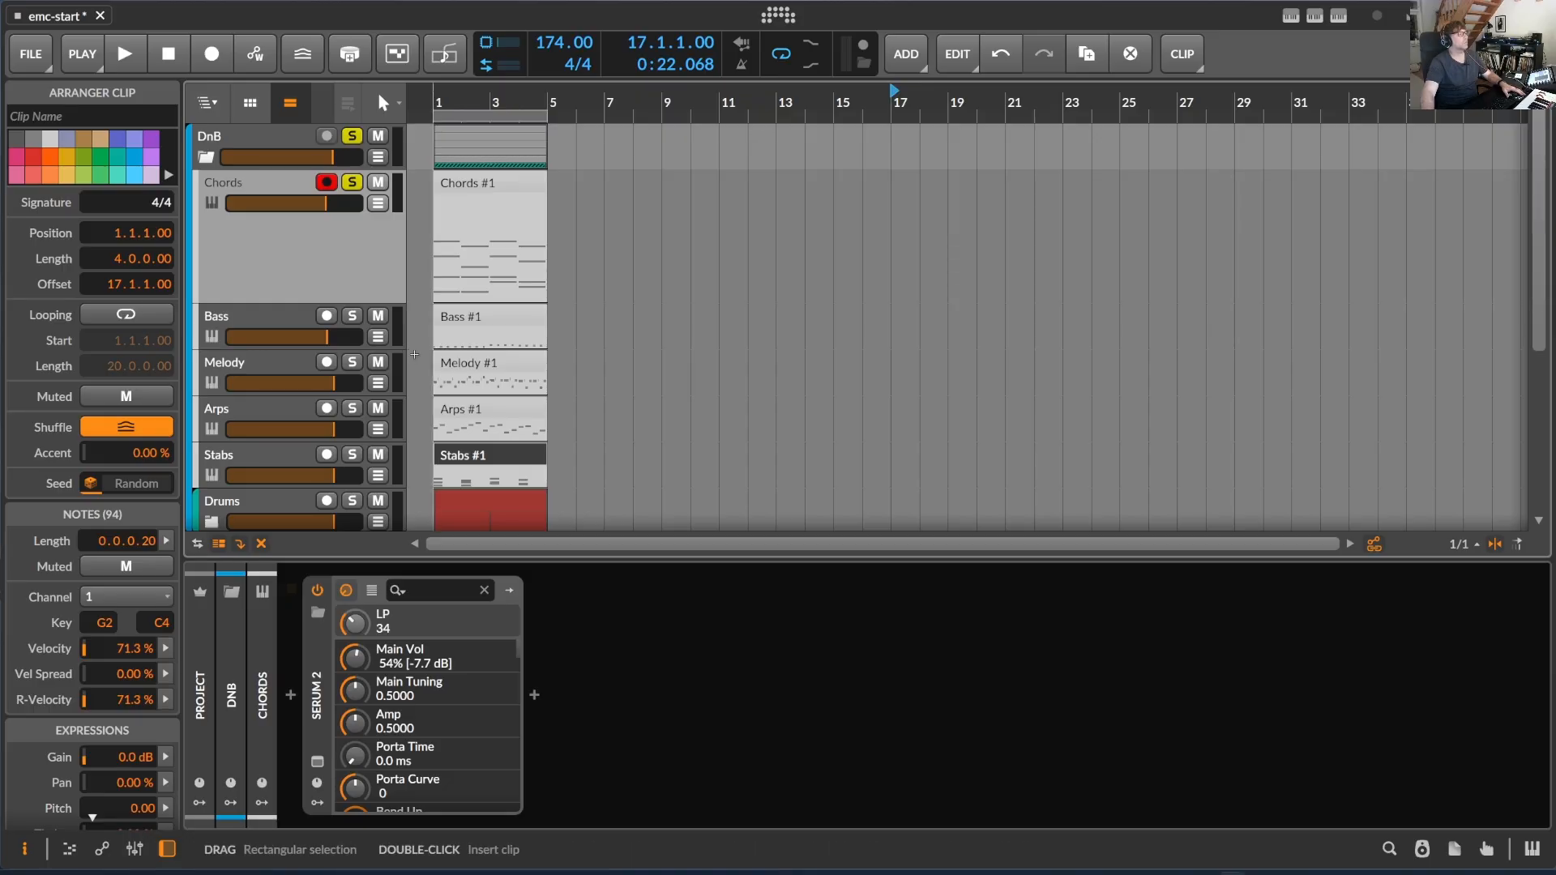
# - Play the soloed Chords track, lower its volume to -2.8 dB and stop playback
pyautogui.scroll(-2, 416, 354)
pyautogui.scroll(2, 416, 353)
pyautogui.press('space')
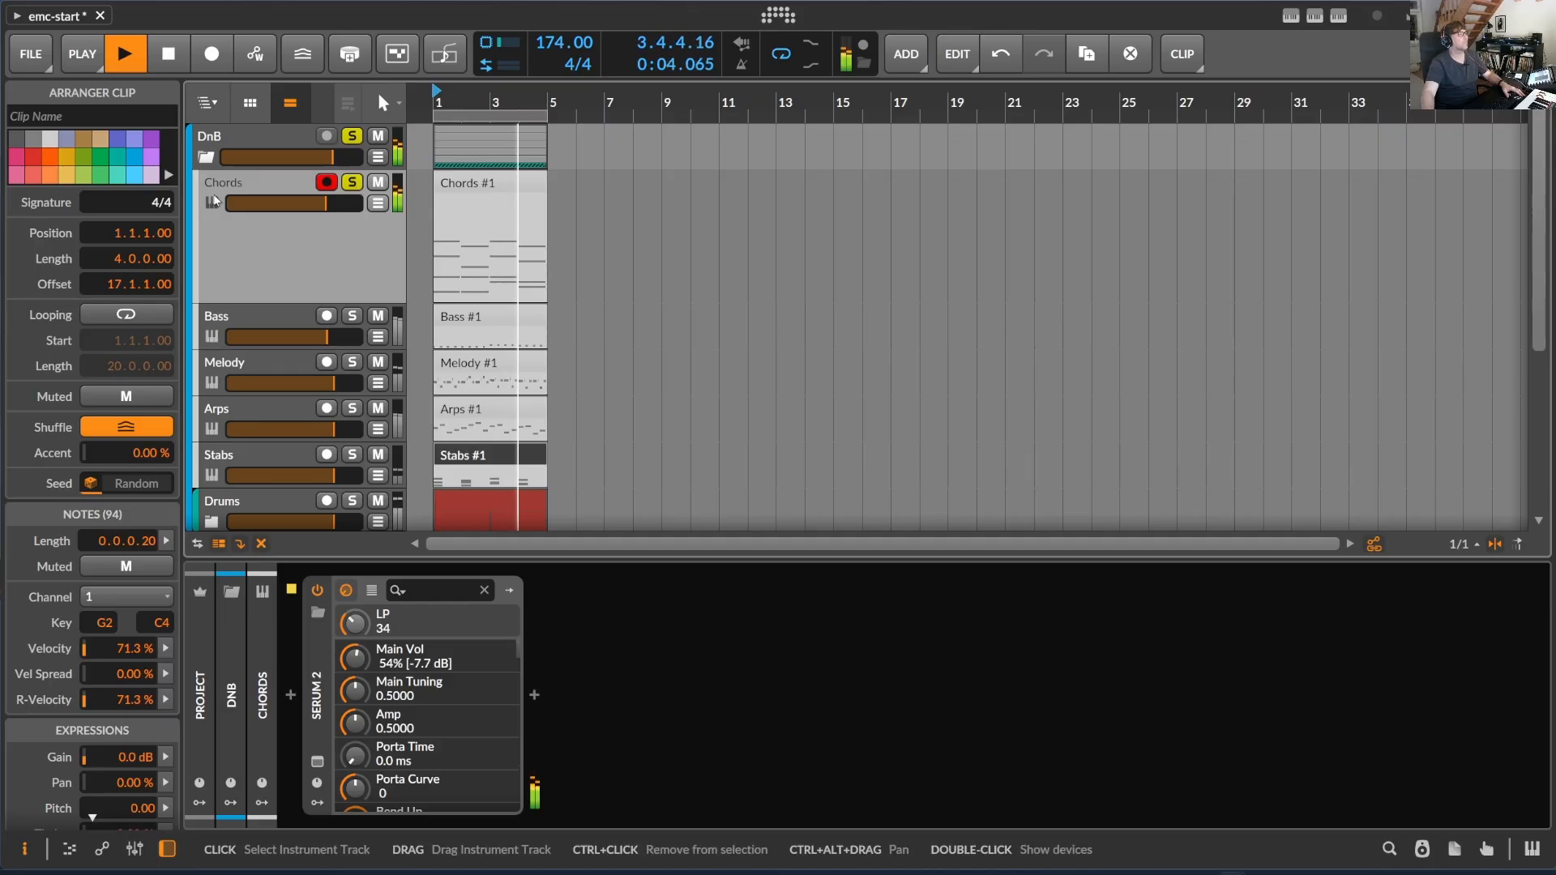
pyautogui.moveTo(326, 208); pyautogui.dragTo(322, 207)
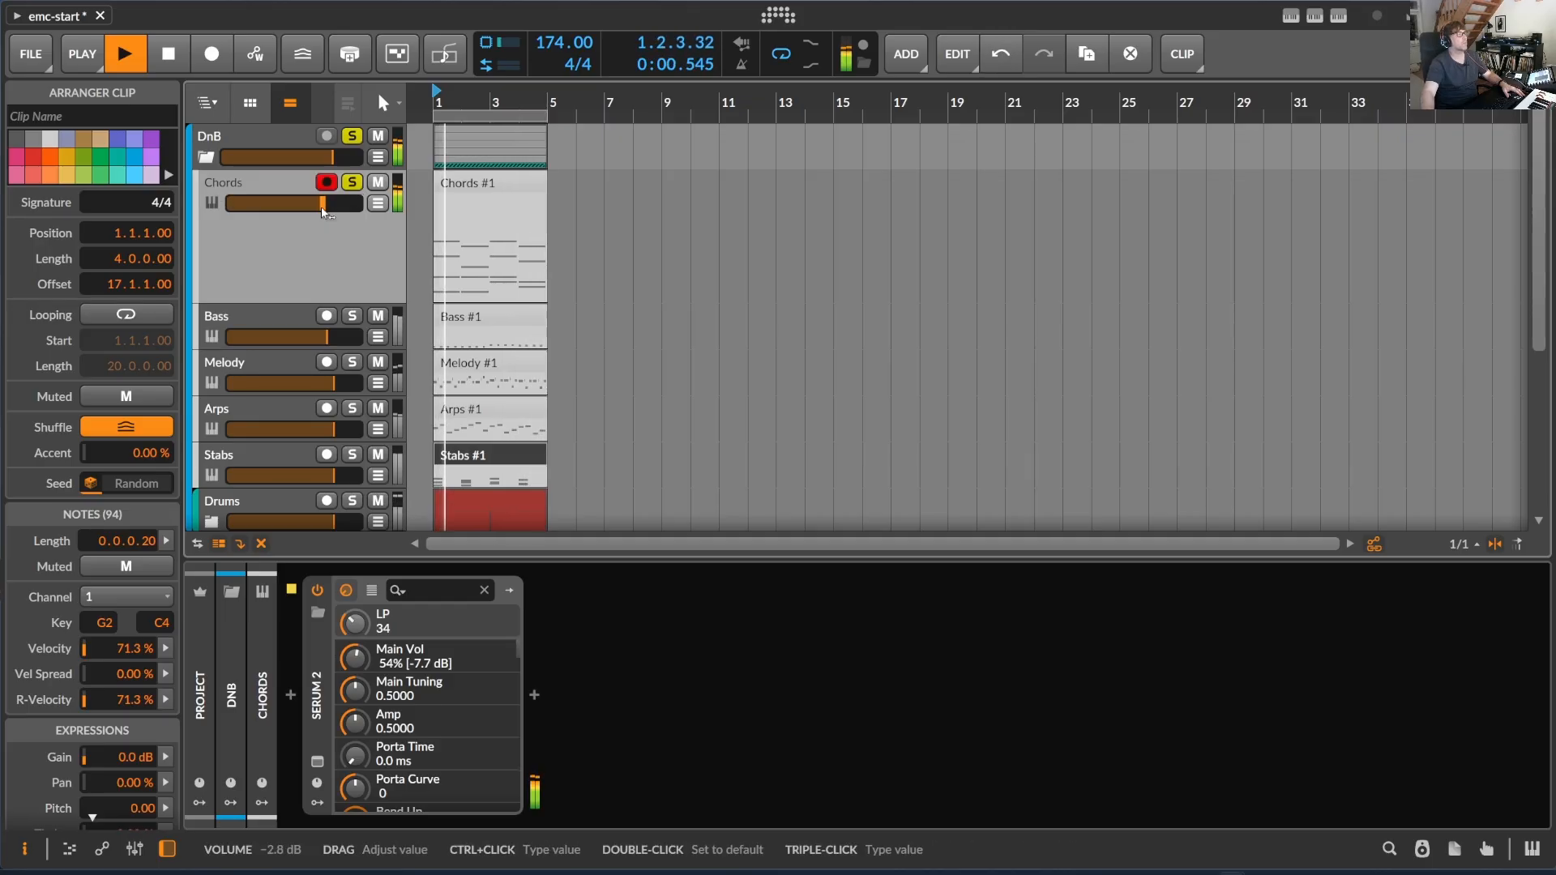
pyautogui.press('space')
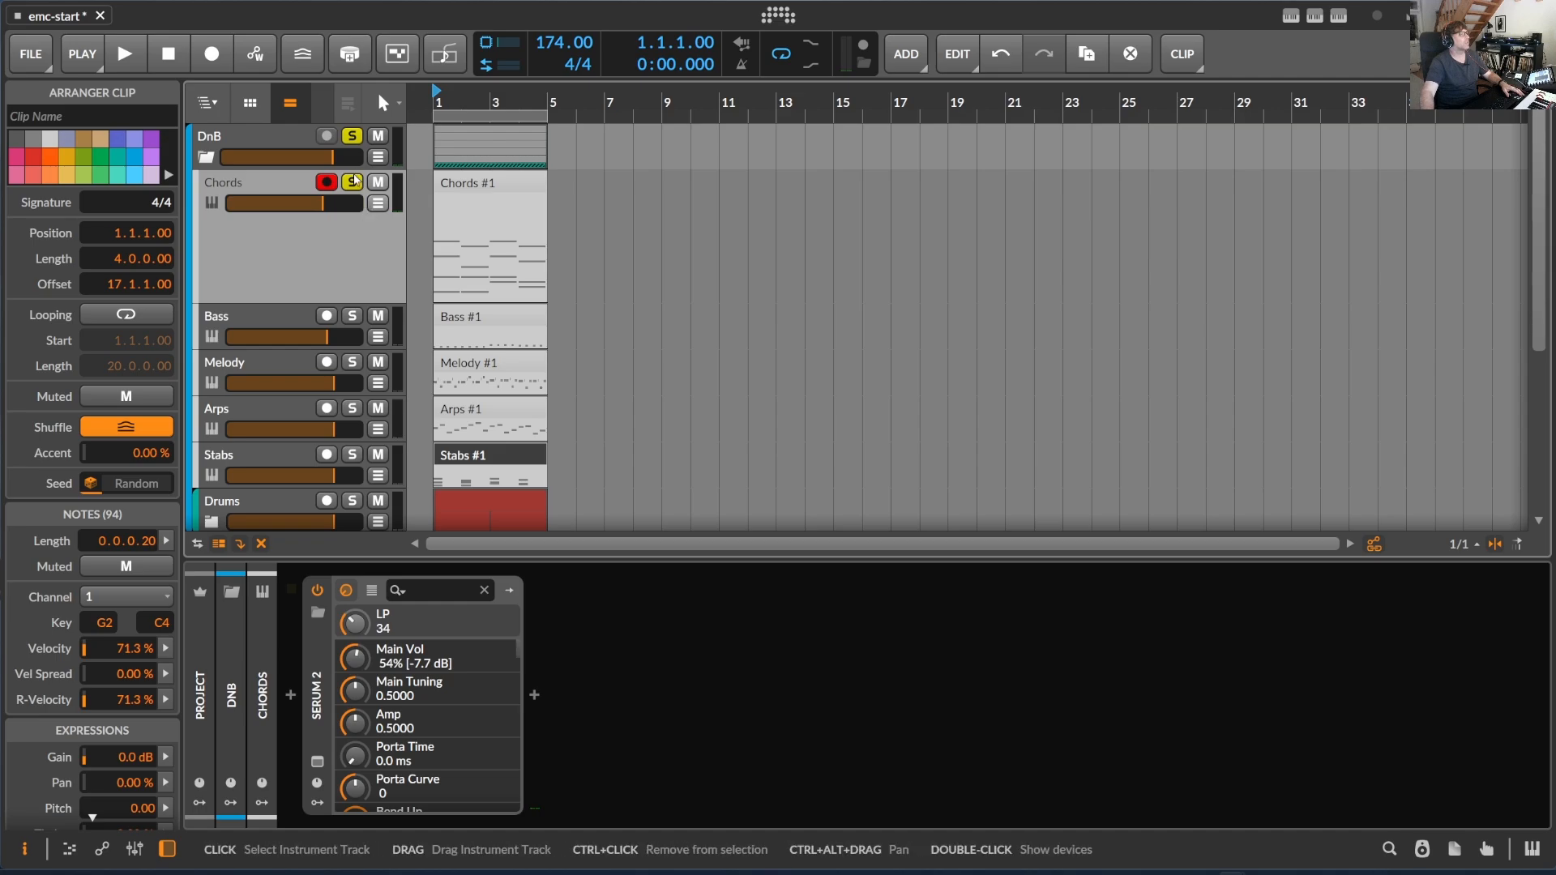
# - Solo the Bass track alongside the Drums, start playback and raise the Bass volume to -0.4 dB
pyautogui.scroll(-3, 322, 361)
pyautogui.scroll(4, 341, 349)
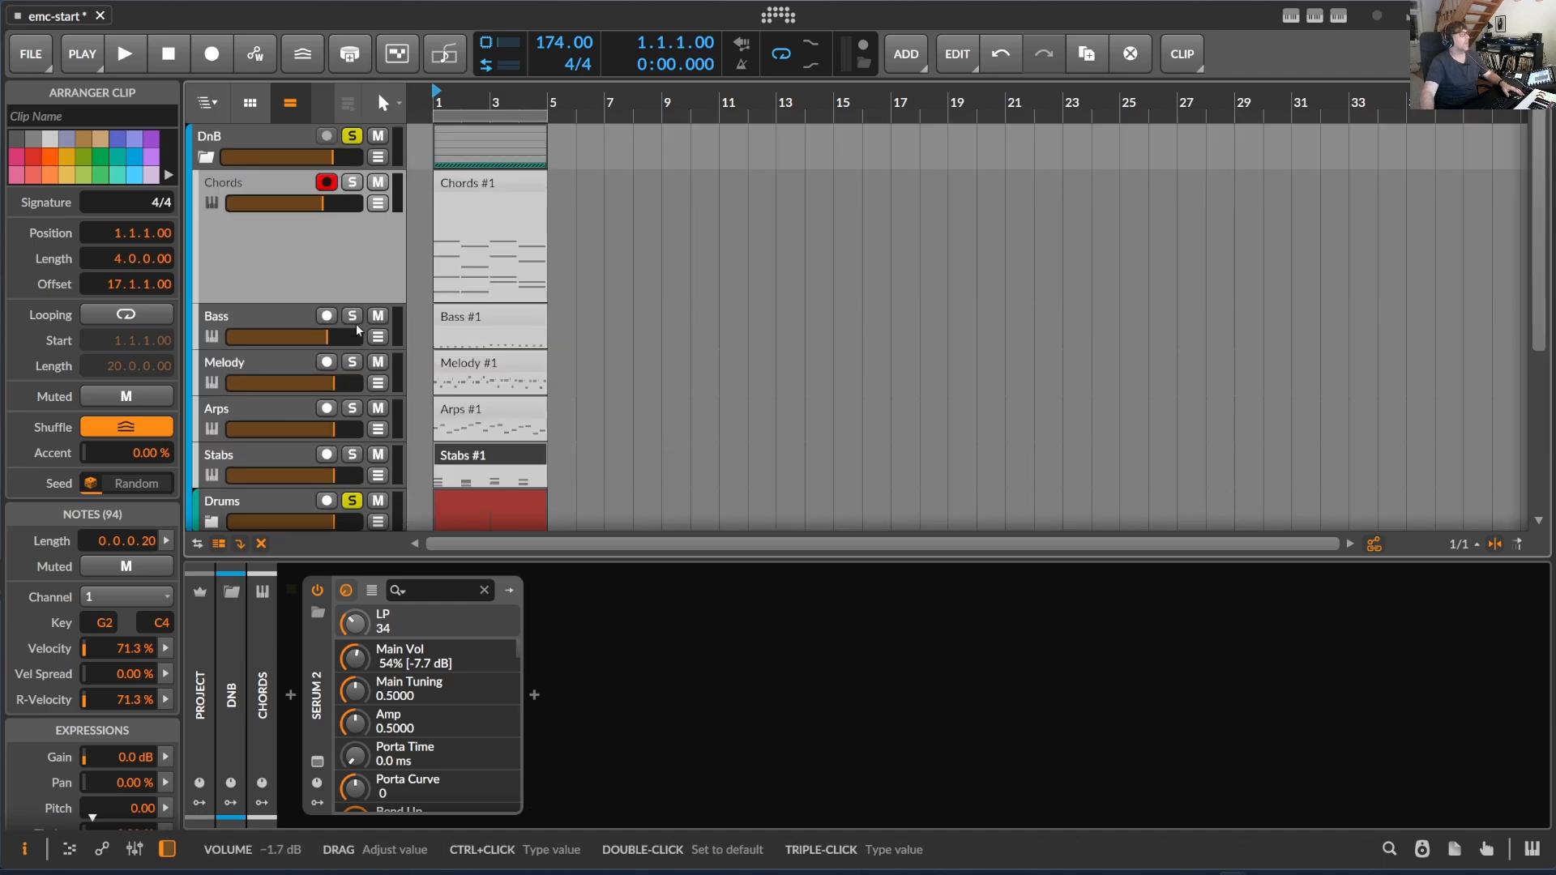
pyautogui.click(352, 315)
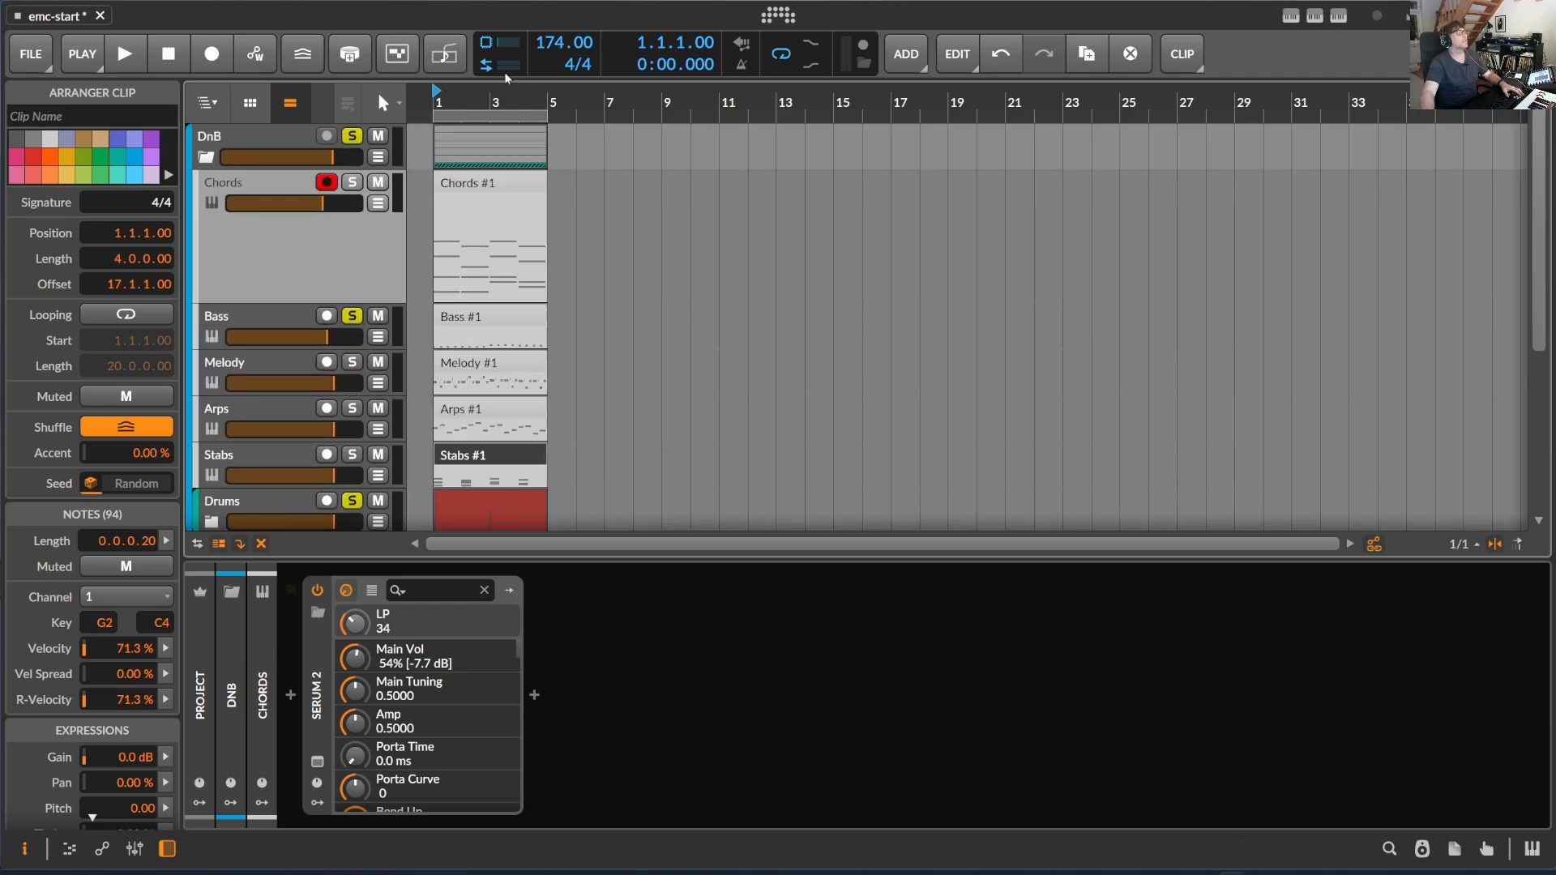
pyautogui.press('space')
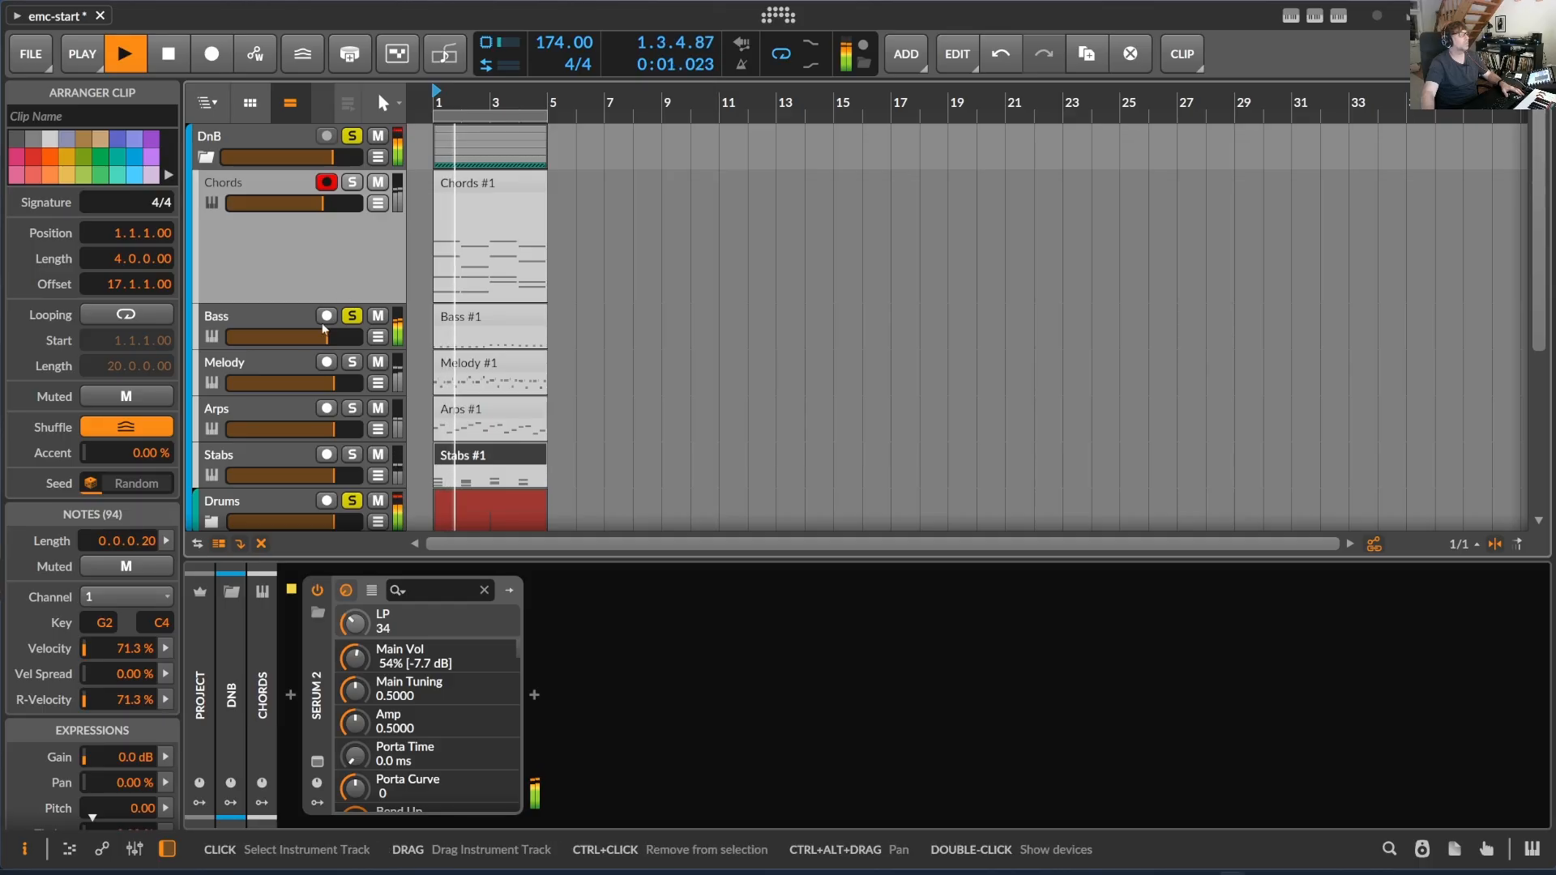
pyautogui.click(298, 320)
pyautogui.moveTo(327, 336); pyautogui.dragTo(332, 337)
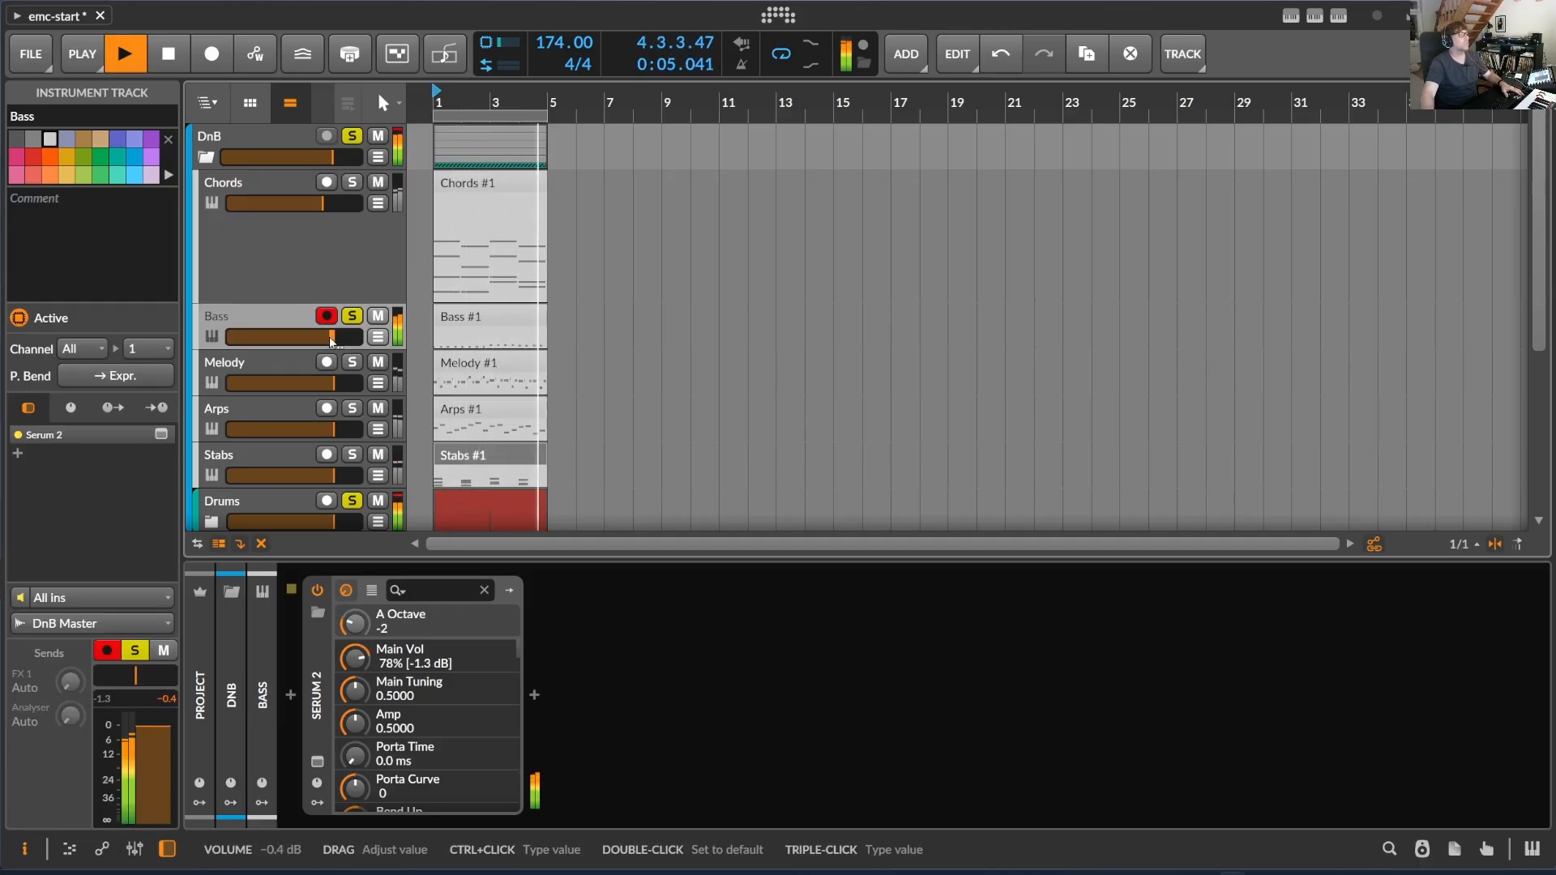
# - Listen to the bass with the Drums solo switched off and on again, with the Melody track soloed as well
pyautogui.scroll(-3, 331, 343)
pyautogui.click(354, 344)
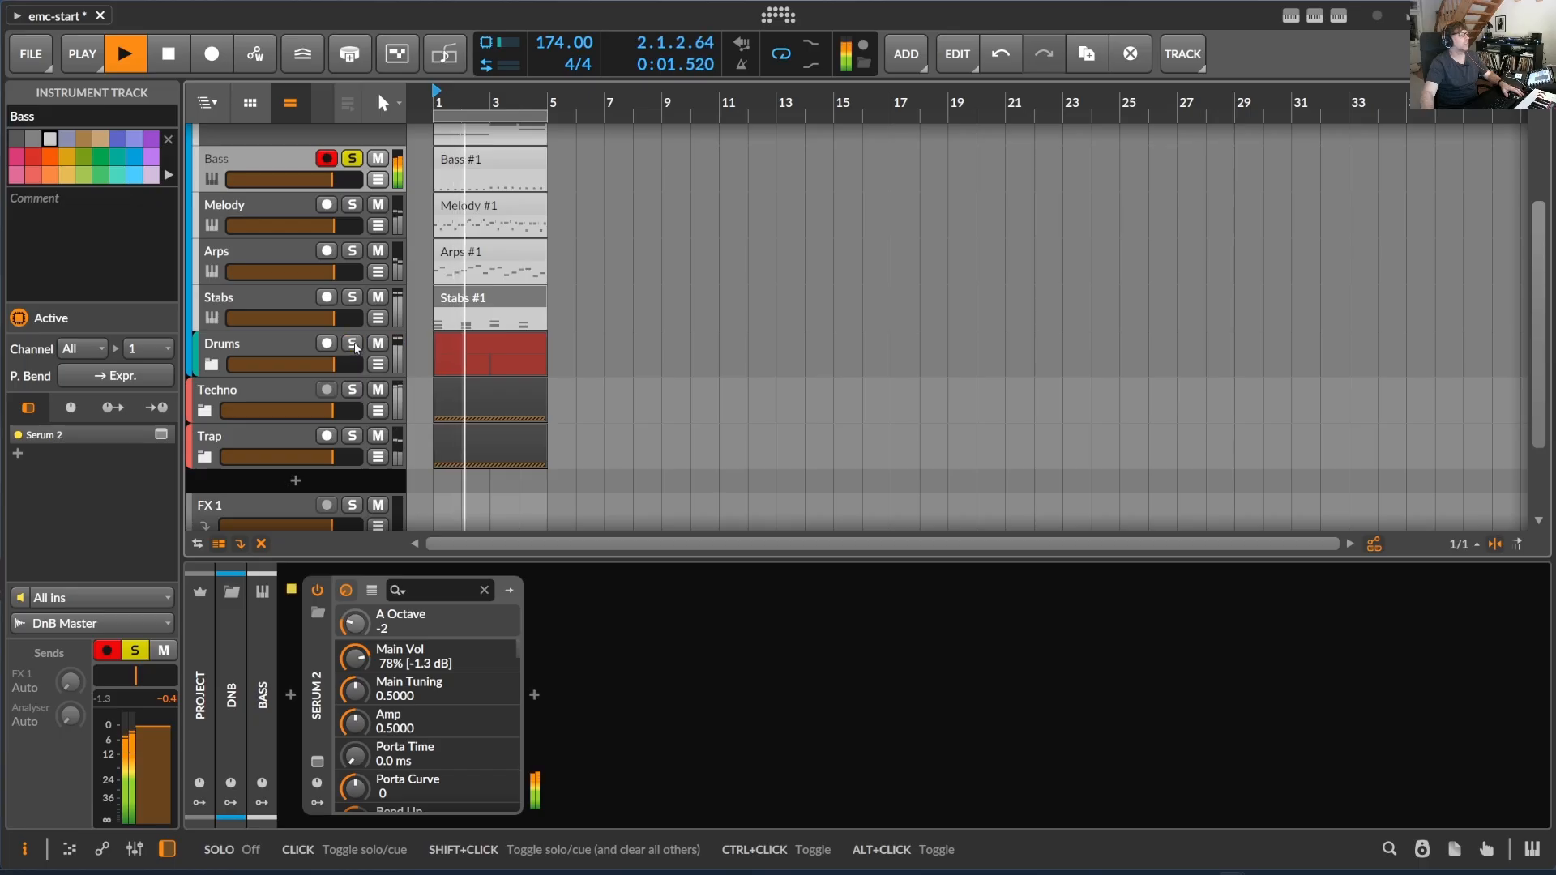
pyautogui.click(354, 344)
pyautogui.scroll(3, 365, 341)
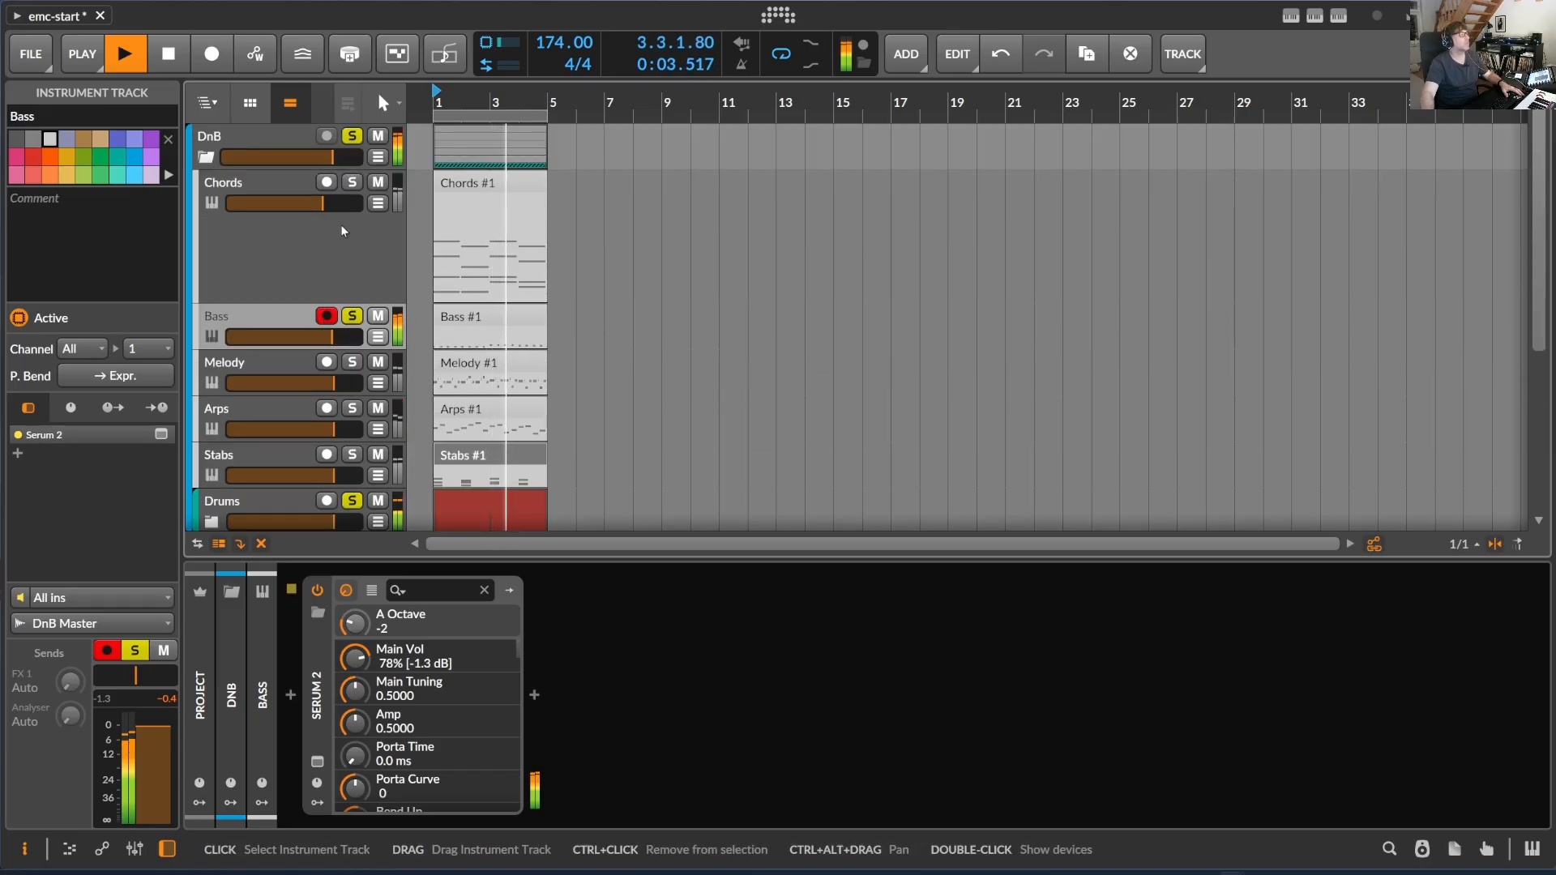
pyautogui.click(352, 361)
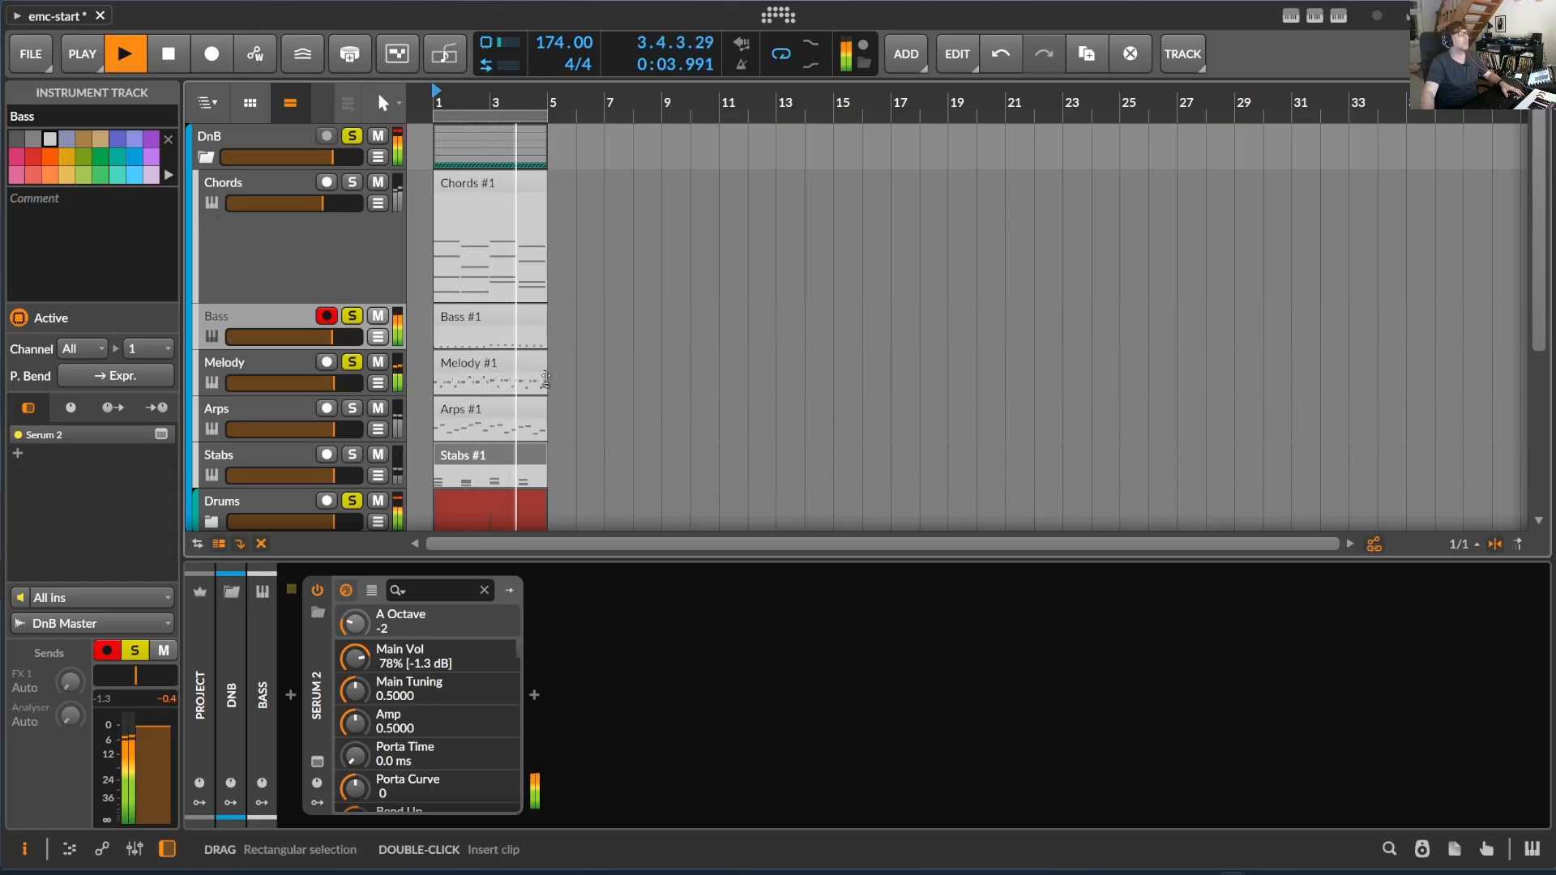
pyautogui.moveTo(459, 100); pyautogui.dragTo(459, 172)
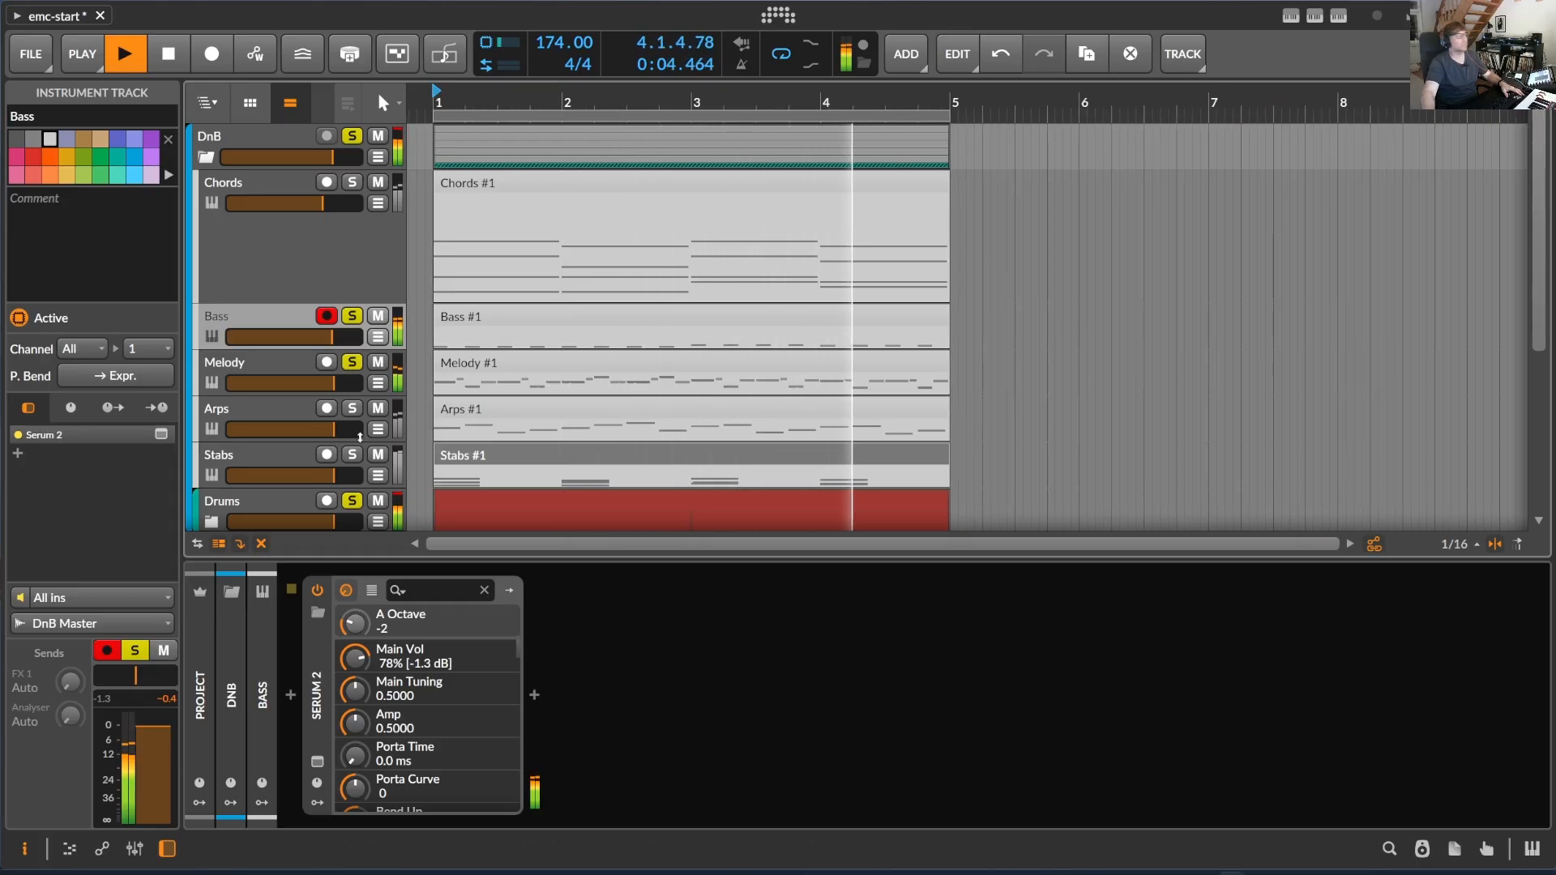
# - Add the Arps track to the soloed tracks and open its Serum 2 plug-in window
pyautogui.click(354, 413)
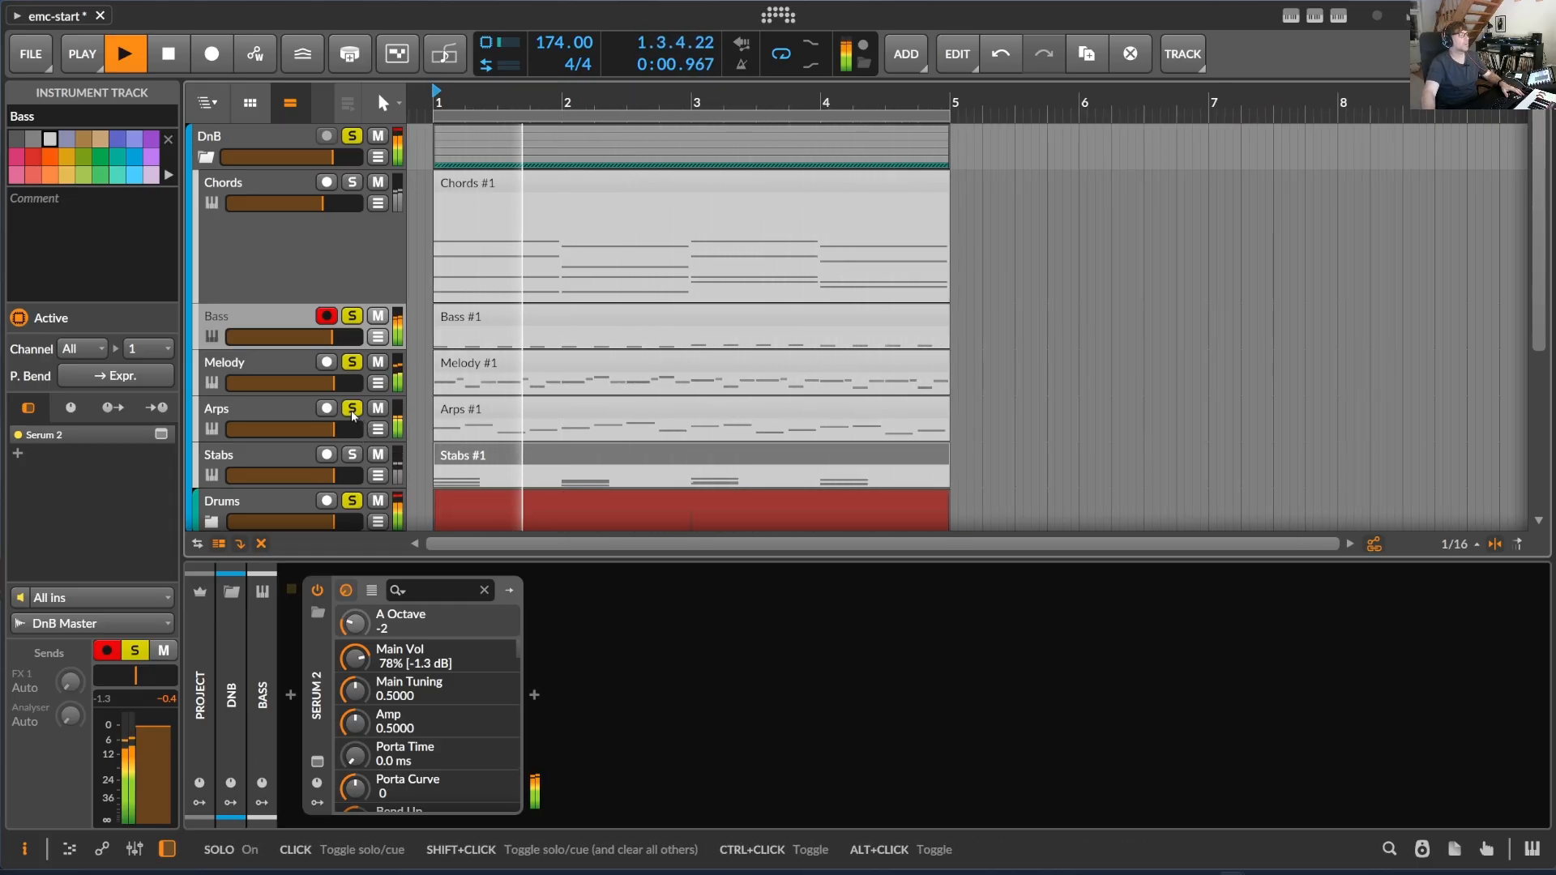
pyautogui.doubleClick(217, 416)
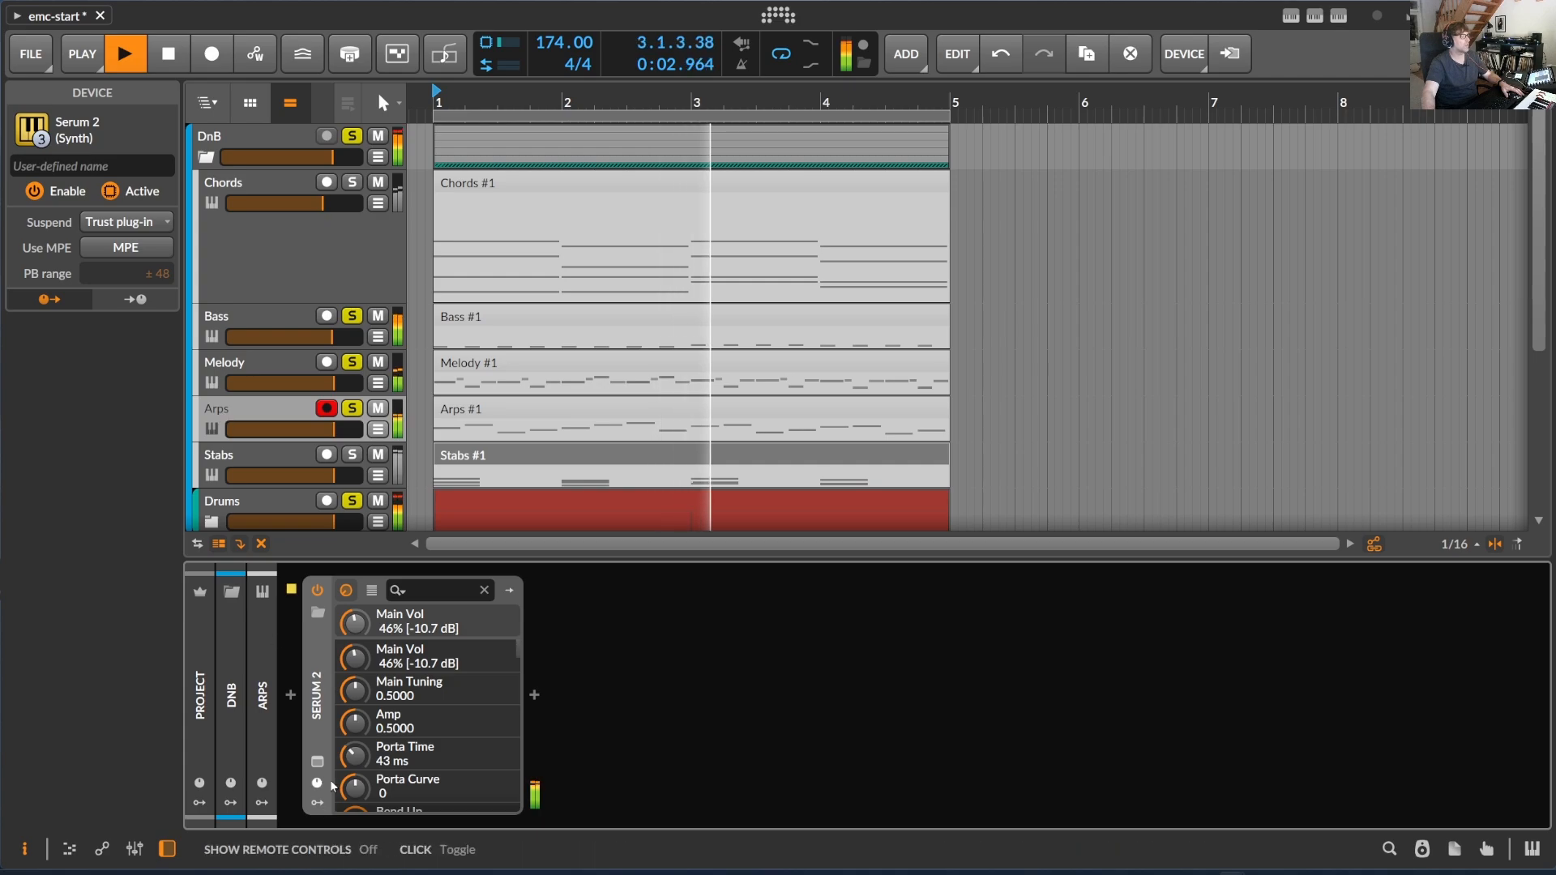
pyautogui.click(319, 762)
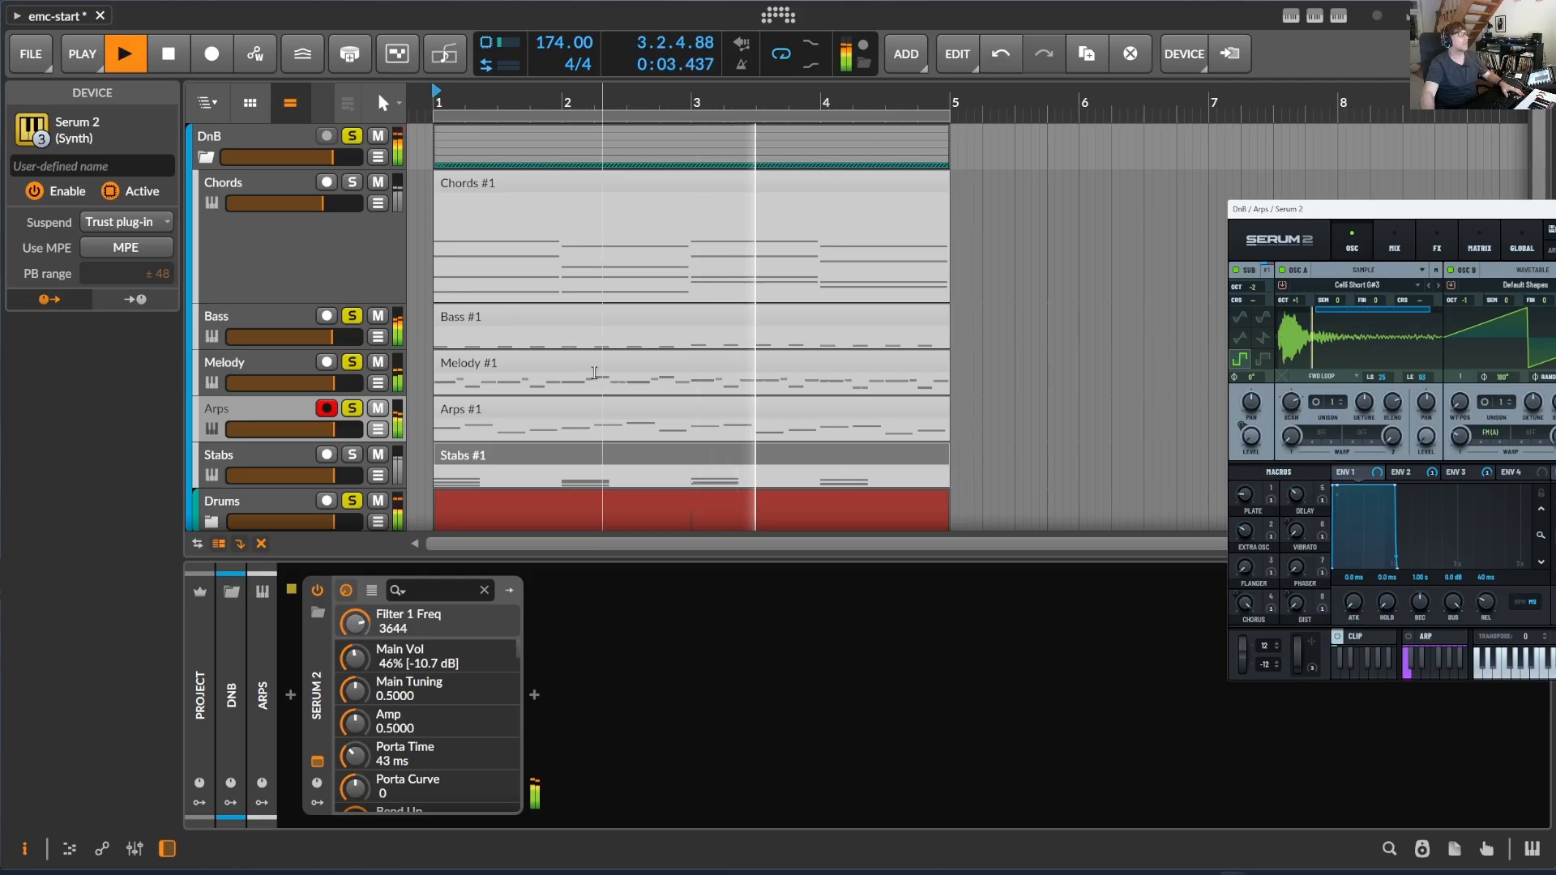
# - Unsolo the Melody and Arps tracks, solo the Chords track with the Bass and Drums, and stop playback
pyautogui.click(353, 362)
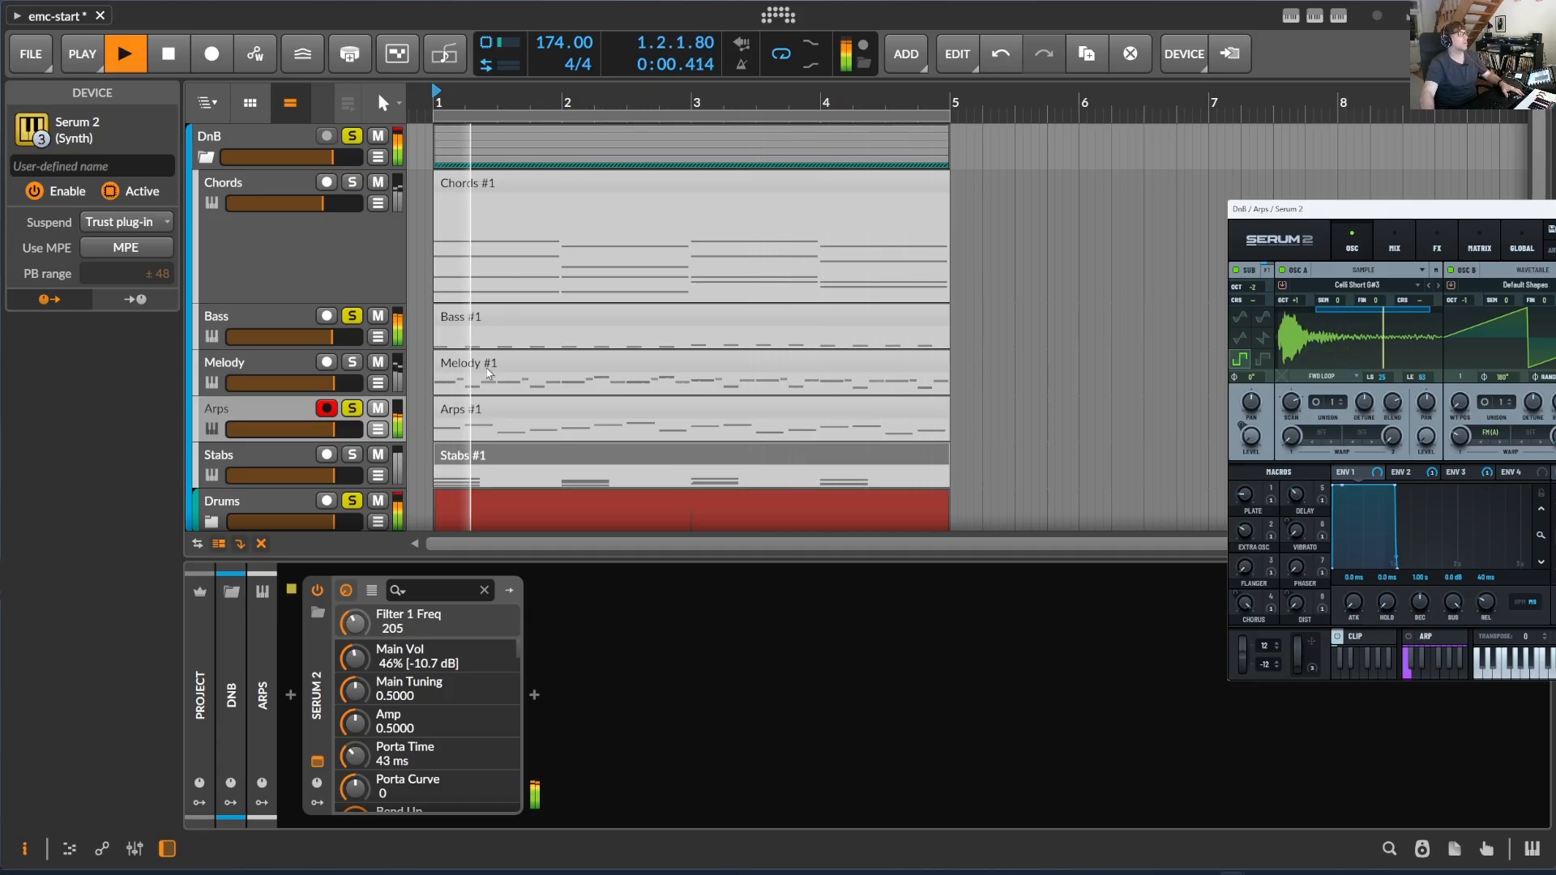
pyautogui.click(352, 408)
pyautogui.click(352, 182)
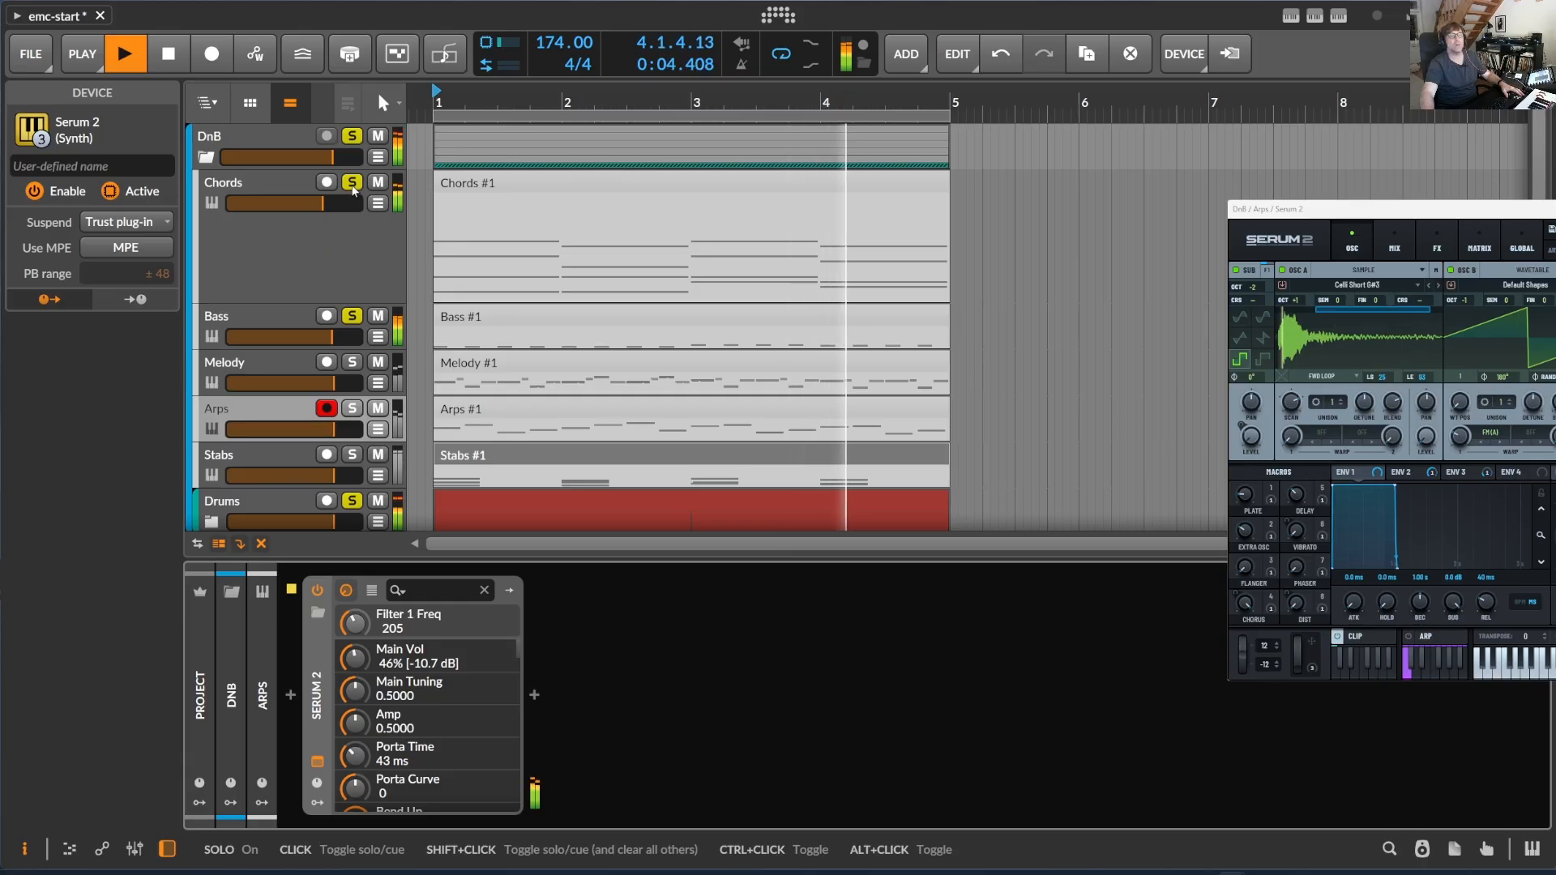
pyautogui.press('space')
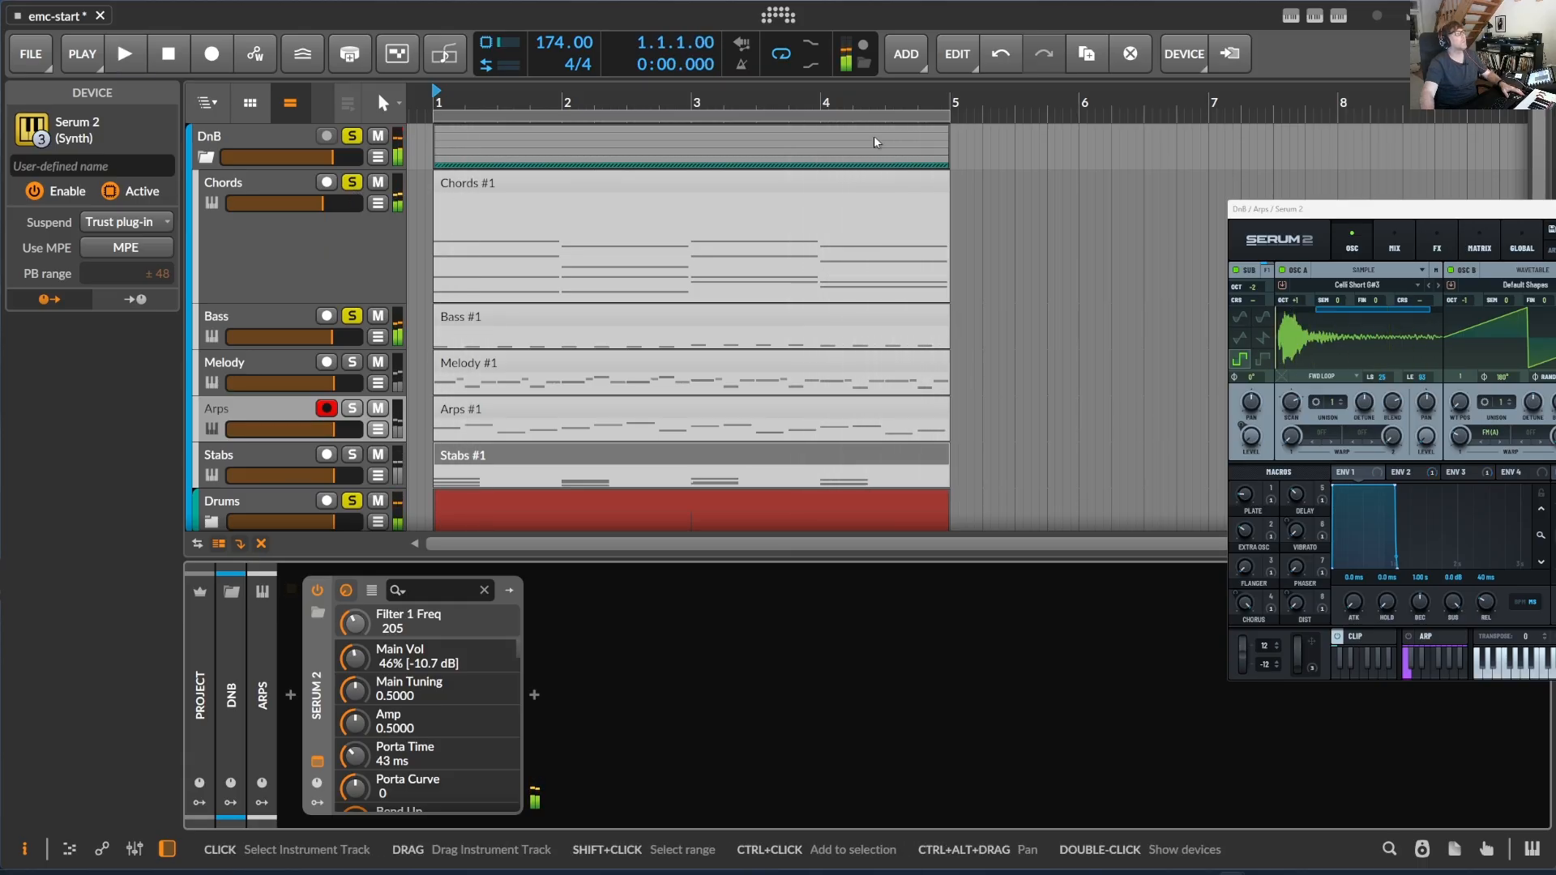
# - Move the Serum 2 window aside and extend the Chords clip back to its full 20 bars
pyautogui.moveTo(1281, 209); pyautogui.dragTo(1204, 140)
pyautogui.moveTo(781, 94)
pyautogui.mouseDown()
pyautogui.moveTo(531, 77)
pyautogui.moveTo(535, 57)
pyautogui.moveTo(546, 65)
pyautogui.moveTo(514, 89)
pyautogui.mouseUp()
pyautogui.moveTo(511, 186); pyautogui.dragTo(970, 189)
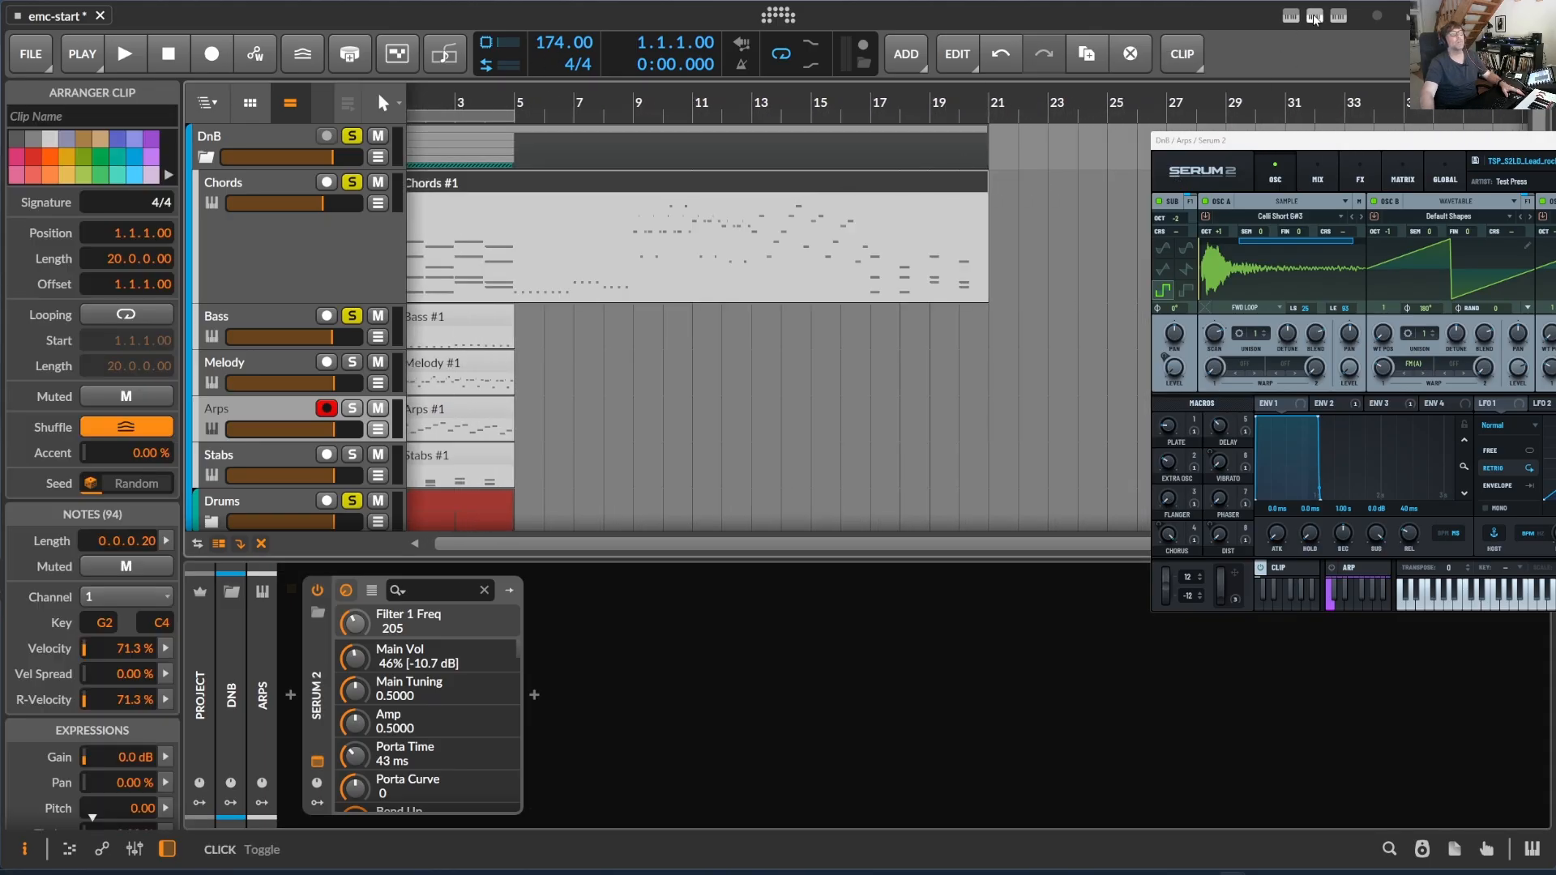
# - Regenerate the DnB - Liquid melody in the extended Chords clip several times to get a warm variation
pyautogui.click(1315, 16)
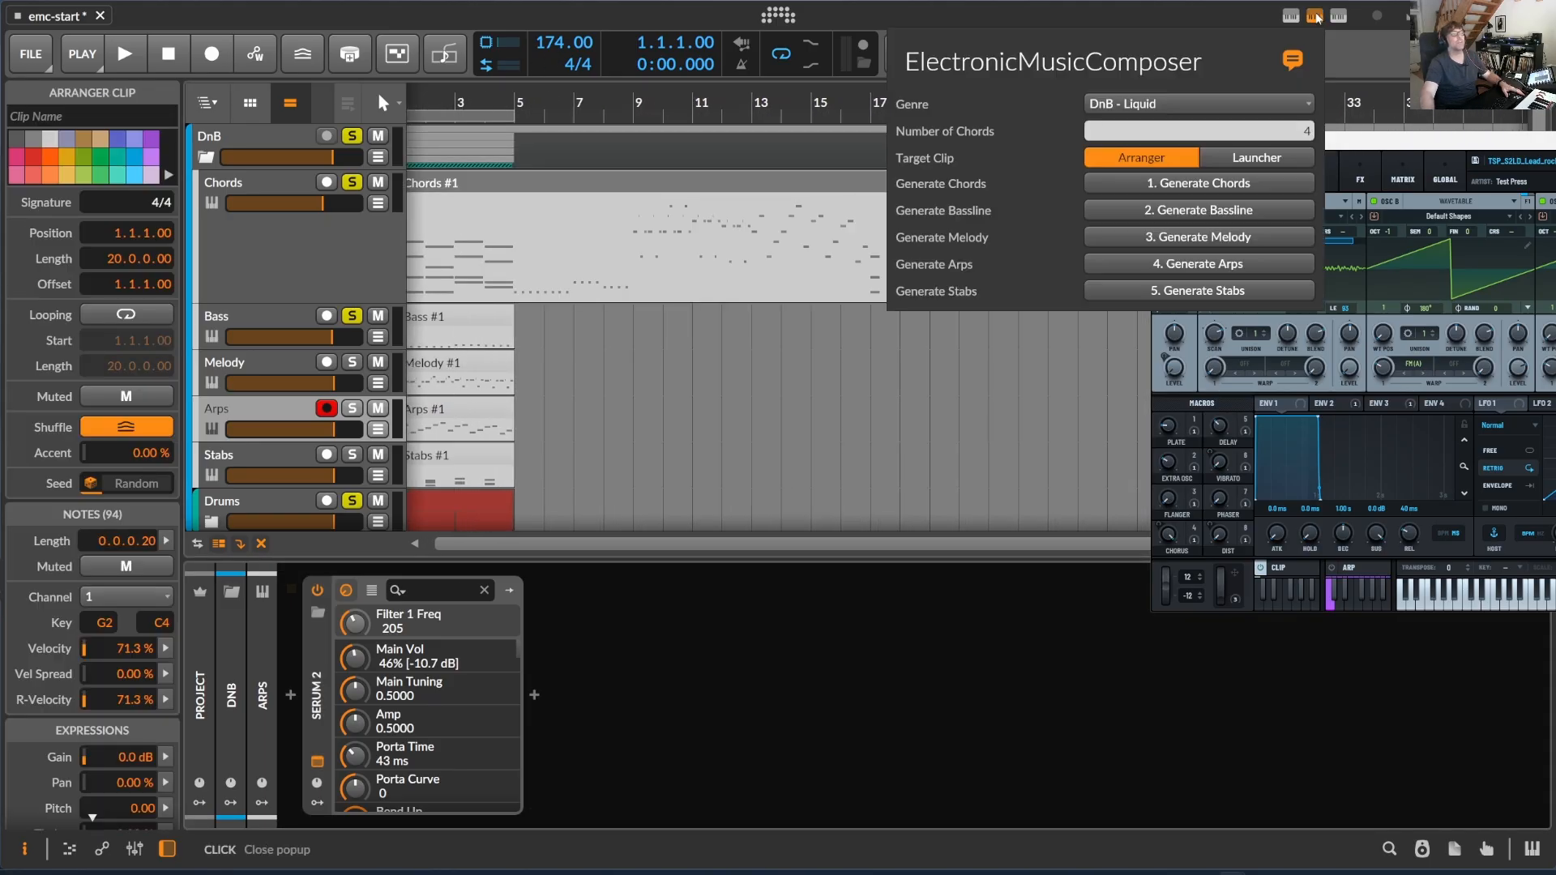
pyautogui.click(1214, 243)
pyautogui.click(1214, 242)
pyautogui.click(1216, 240)
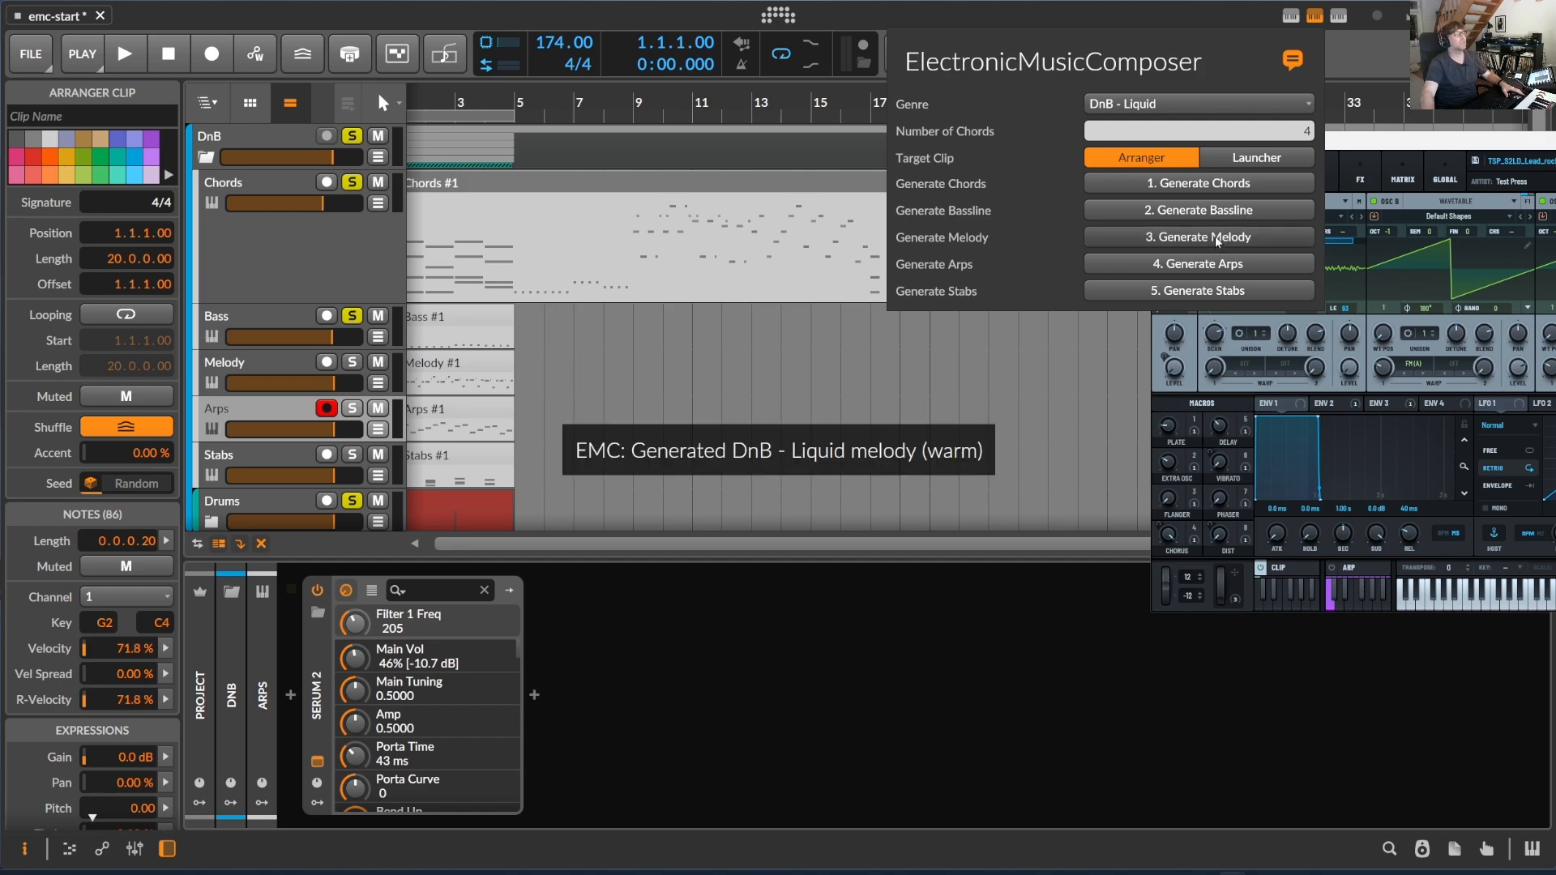
# - Regenerate the DnB - Liquid melody in the Chords clip repeatedly until a vocal variation is produced
pyautogui.click(1218, 240)
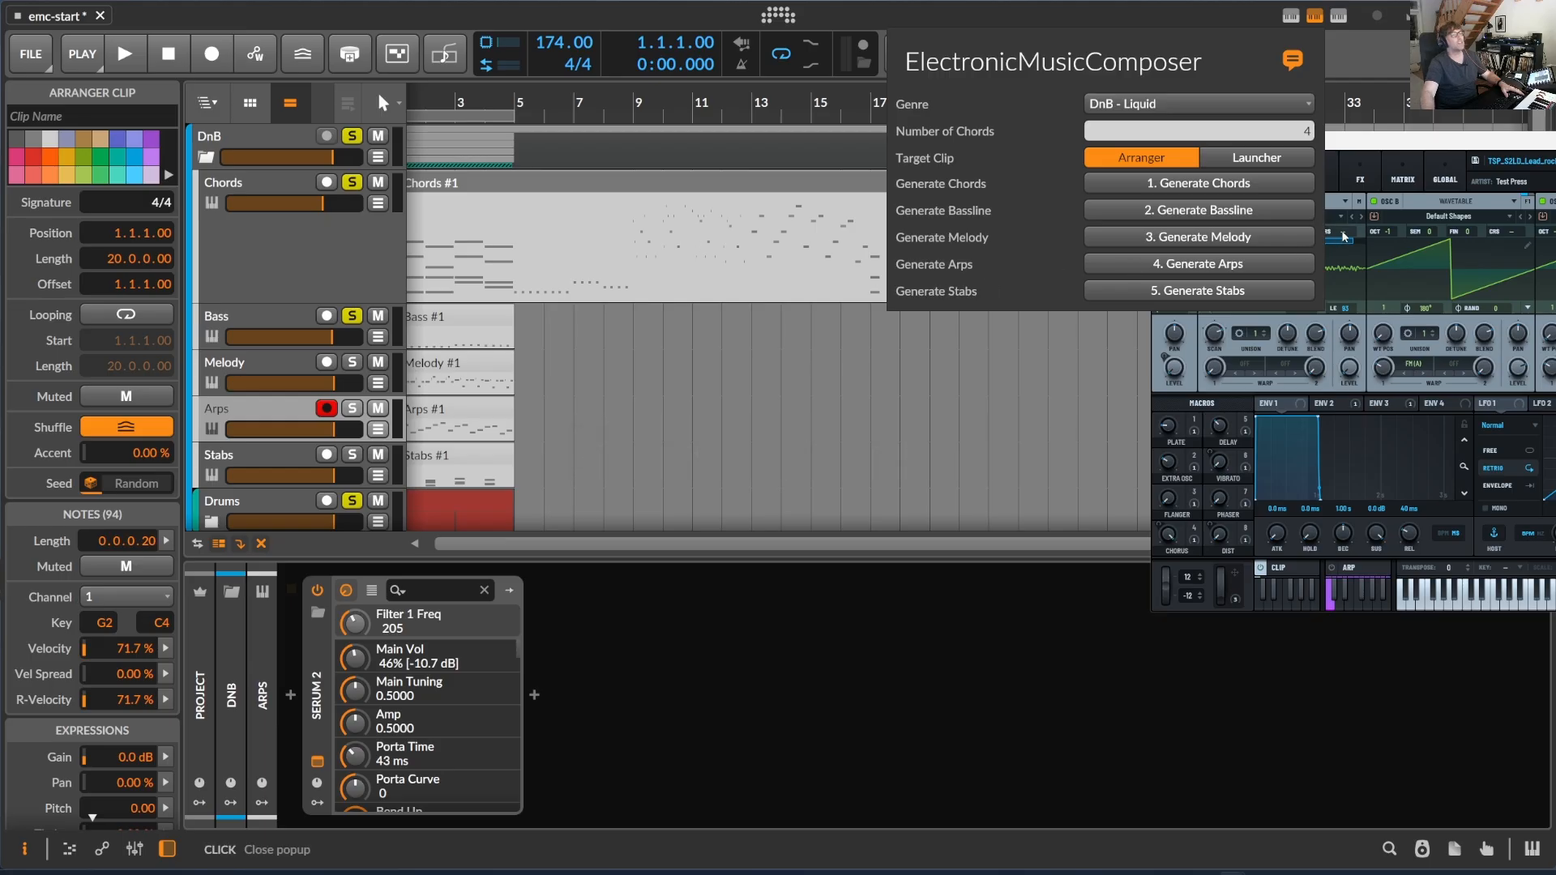
pyautogui.click(1246, 240)
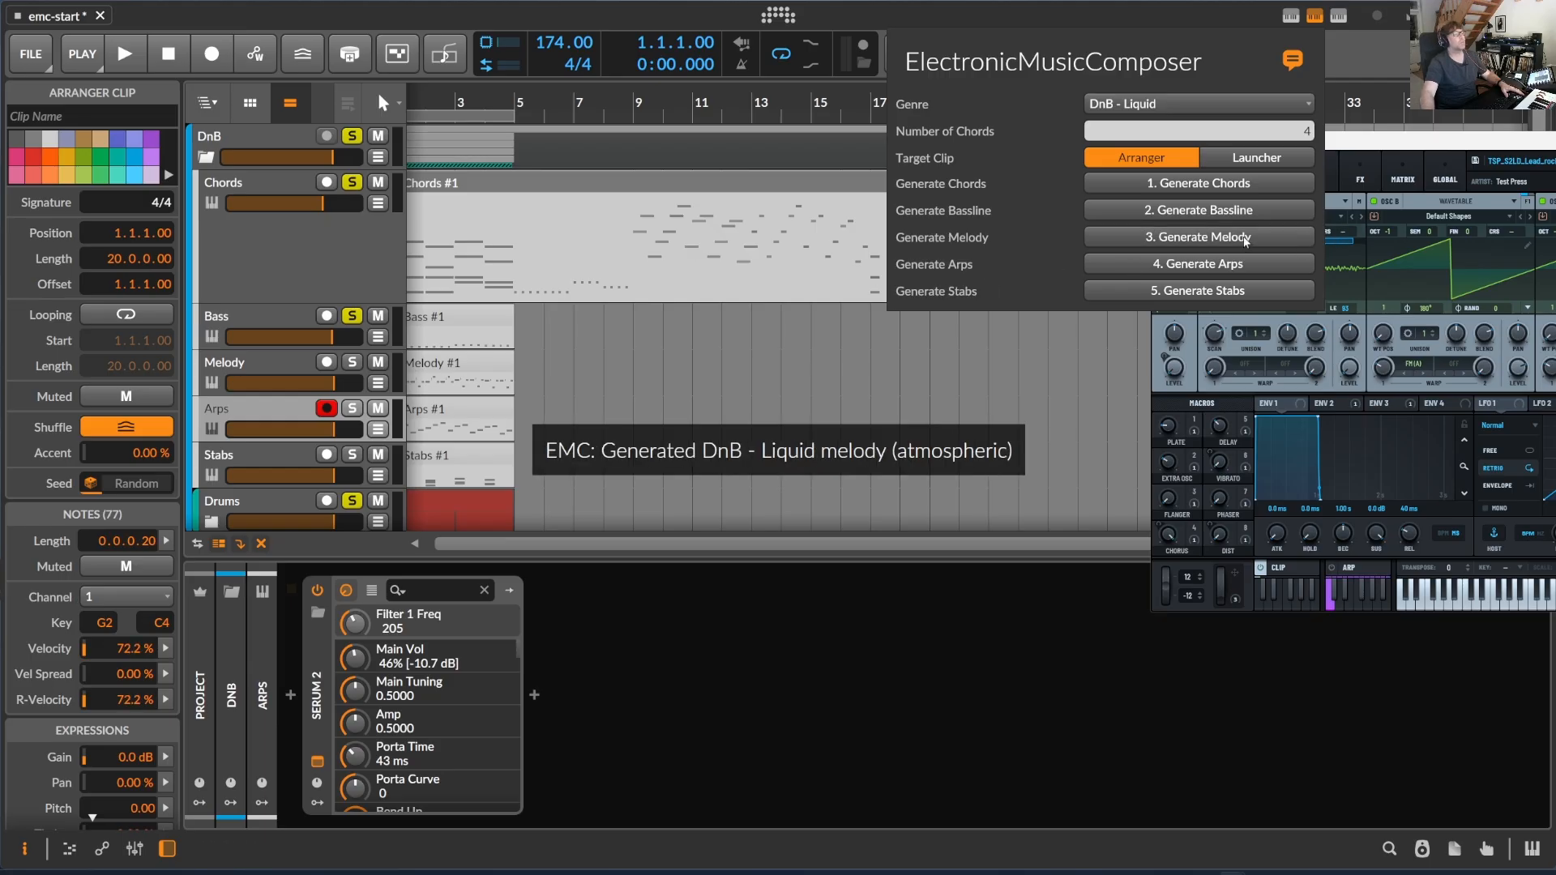
pyautogui.click(1246, 239)
pyautogui.click(1245, 240)
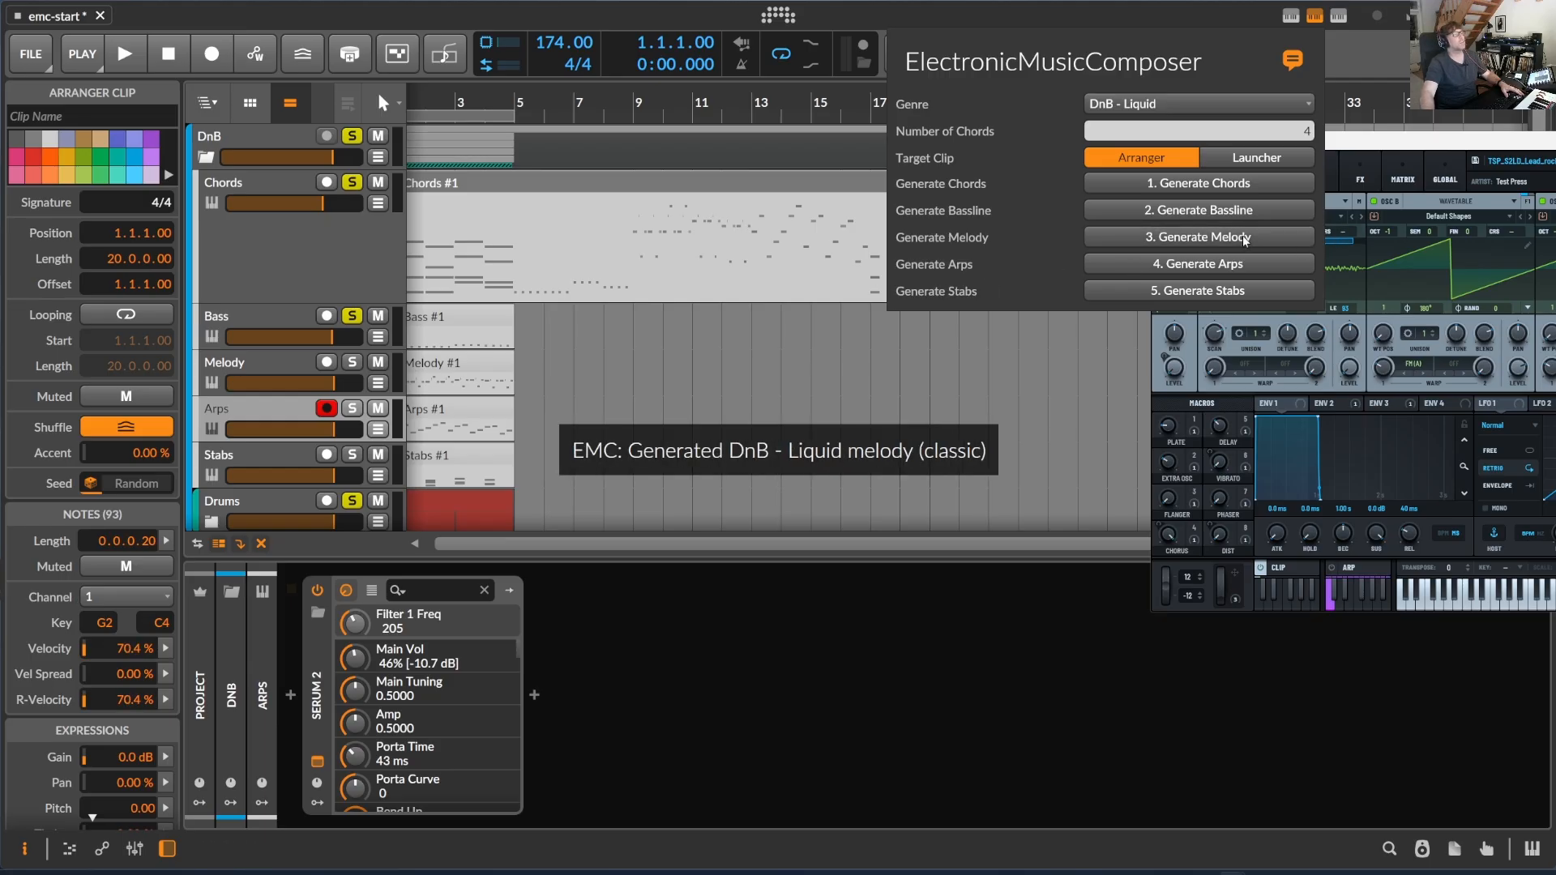
pyautogui.click(1211, 241)
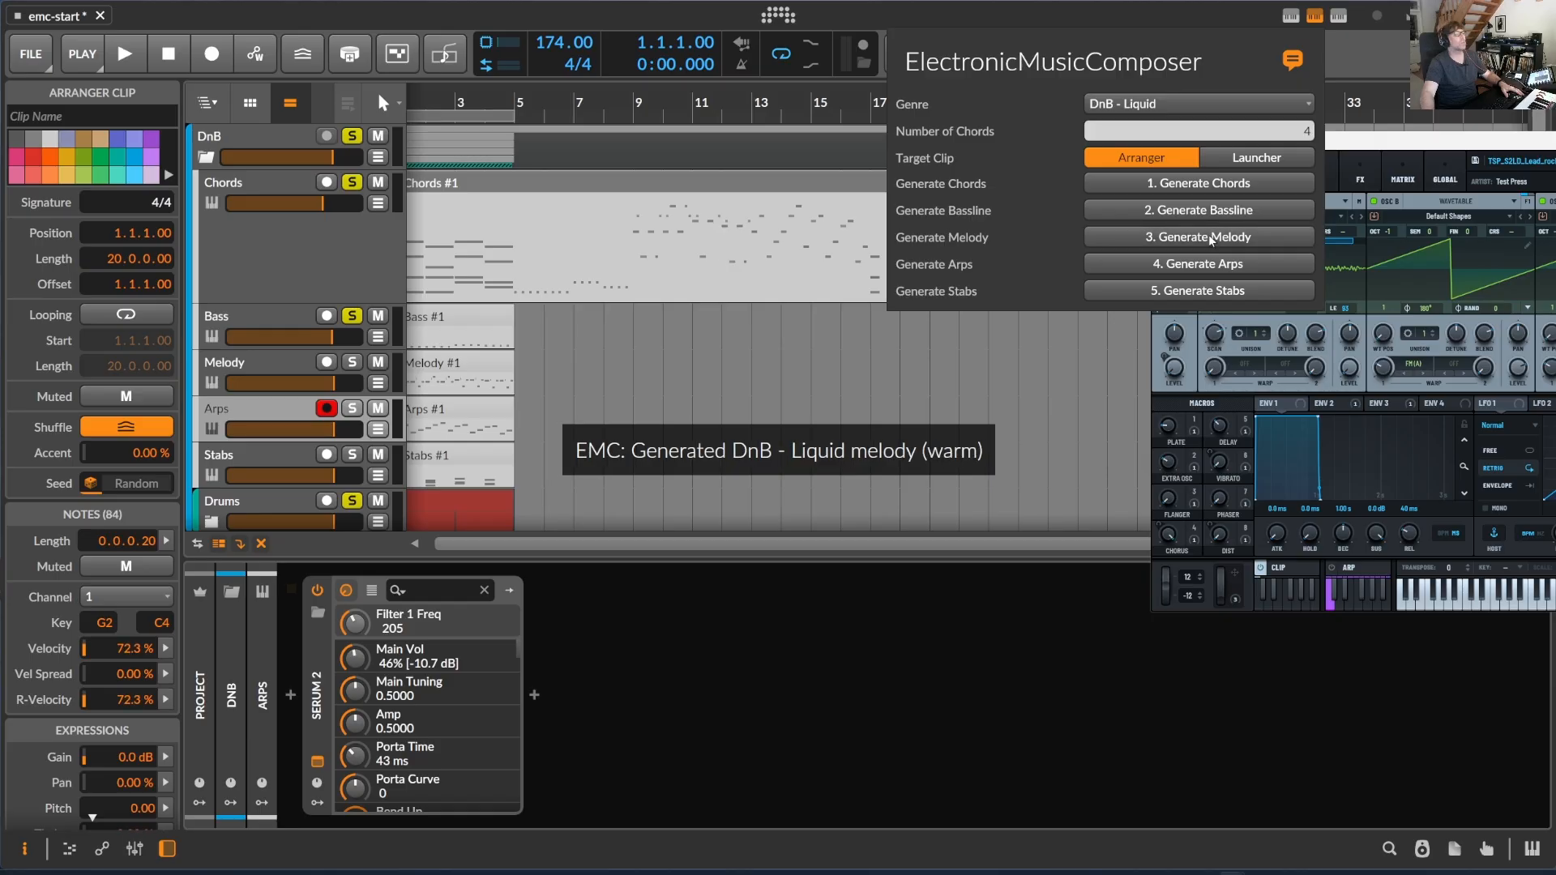
pyautogui.click(1212, 241)
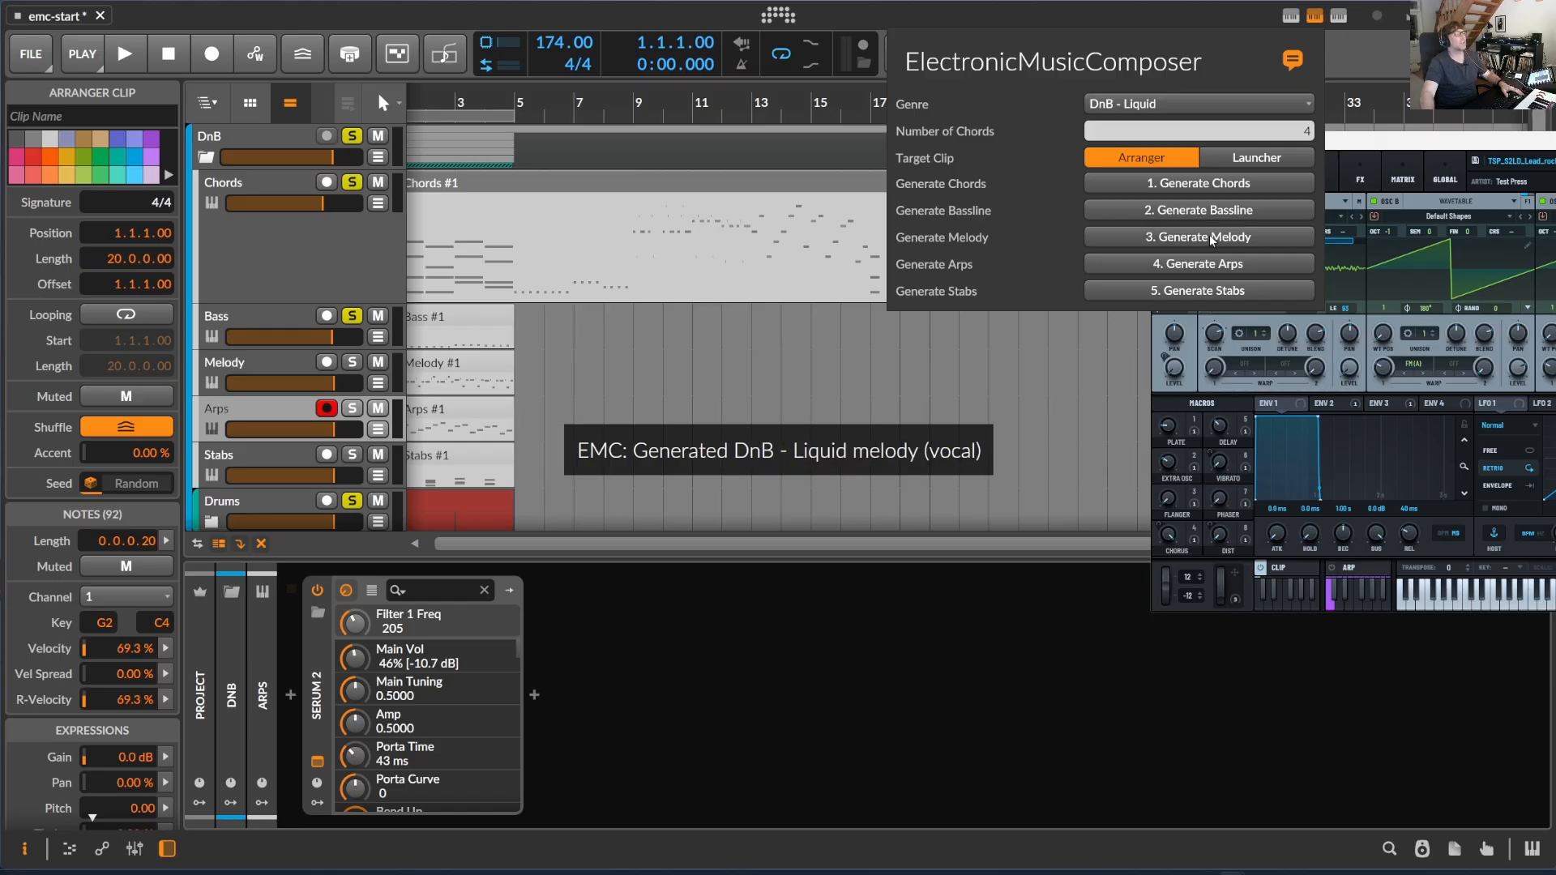
pyautogui.click(783, 220)
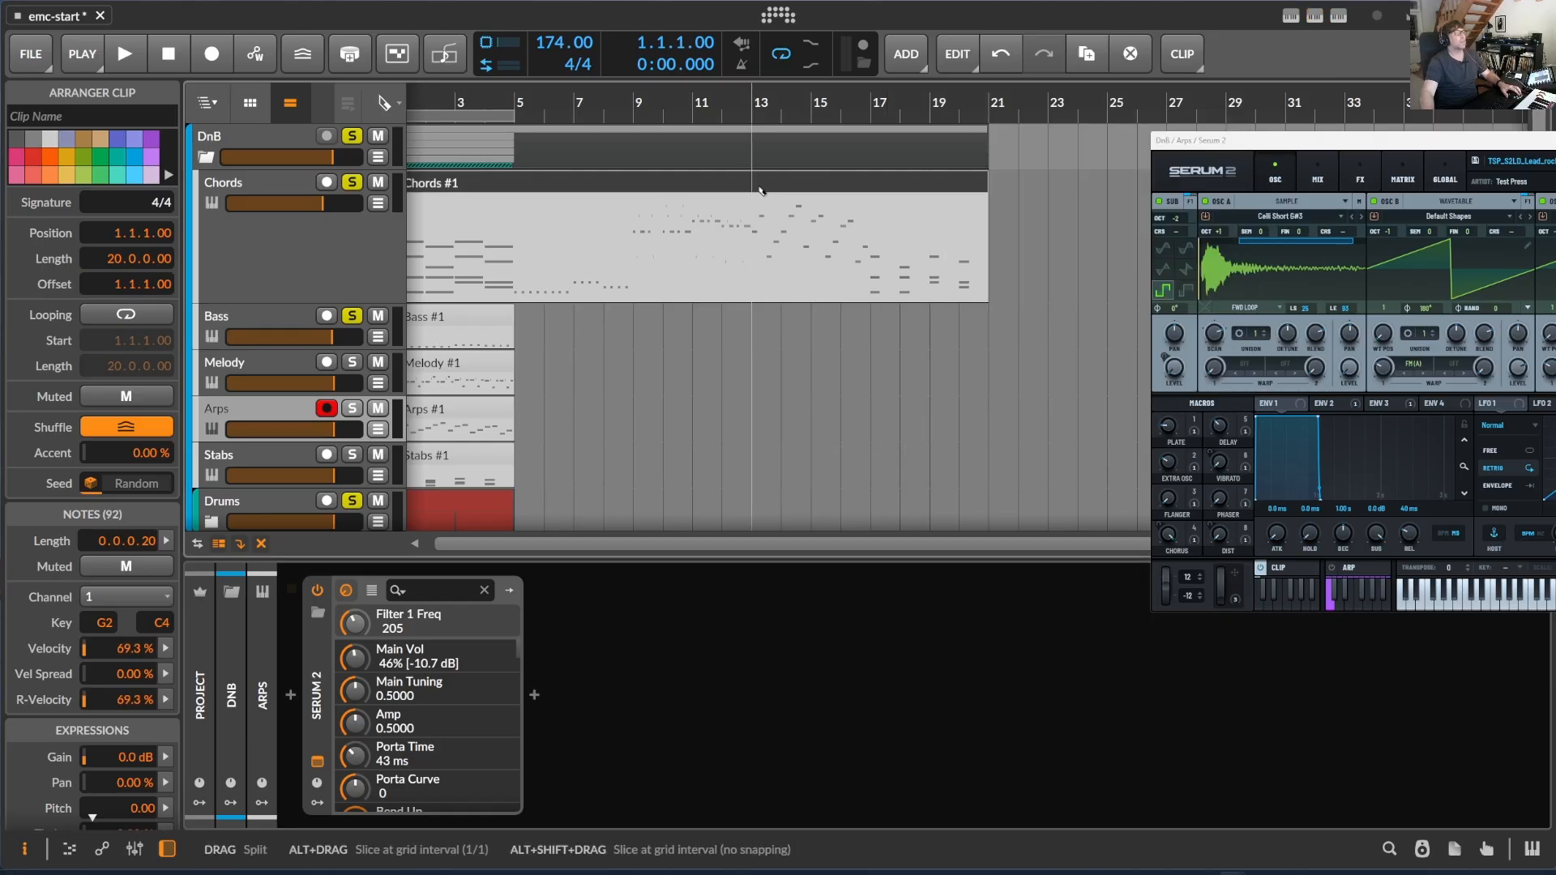
# - Split the Chords clip at bars 9 and 13 and move the four-bar melody section to bar 1 of the Melody track
pyautogui.click(636, 208)
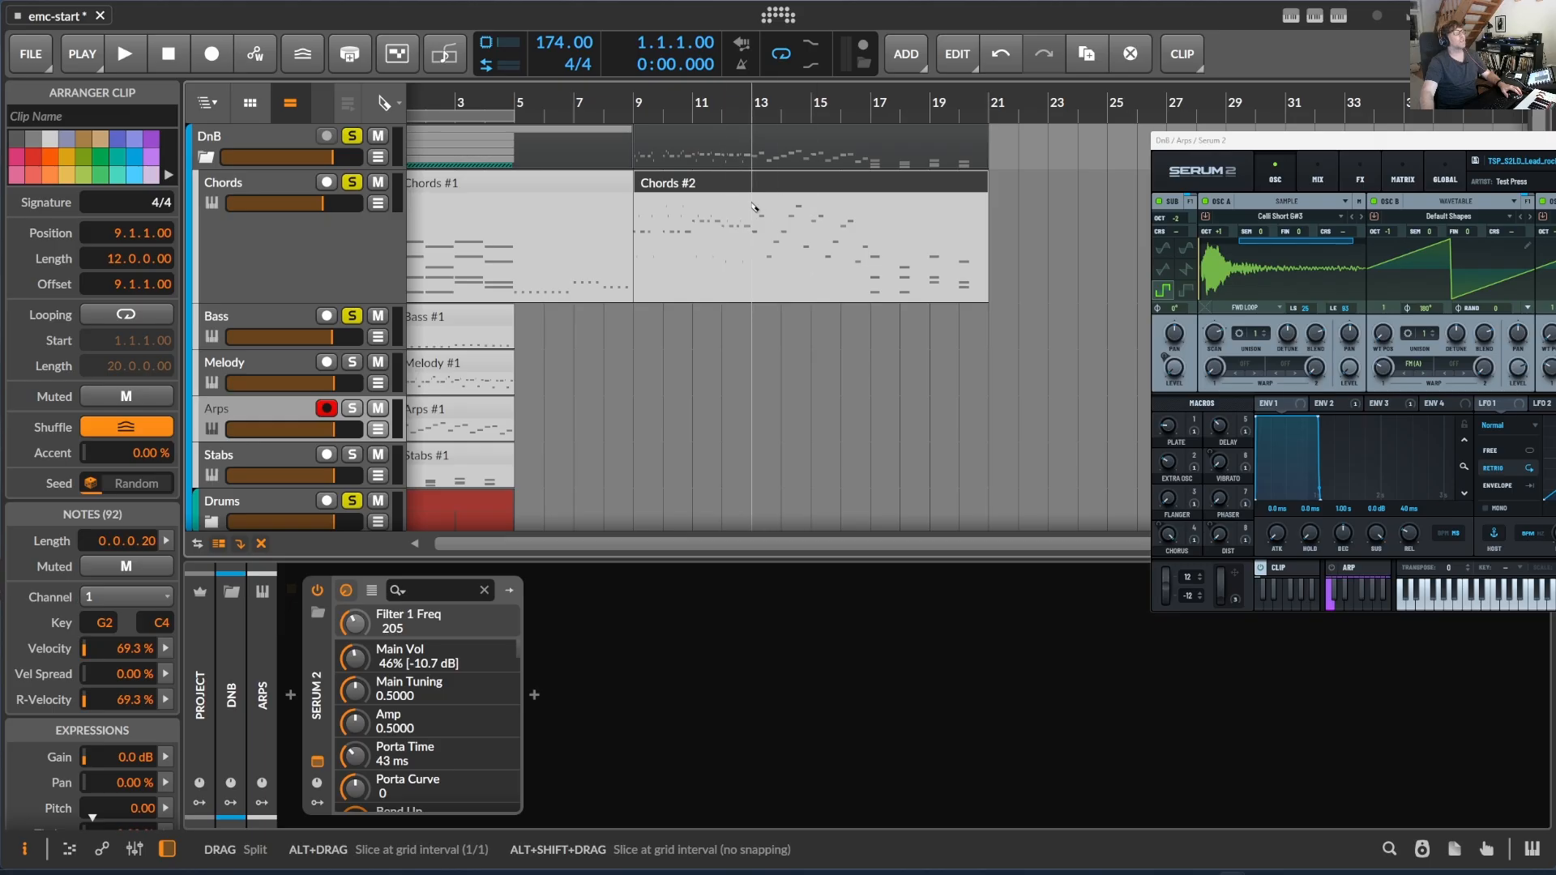
pyautogui.click(760, 202)
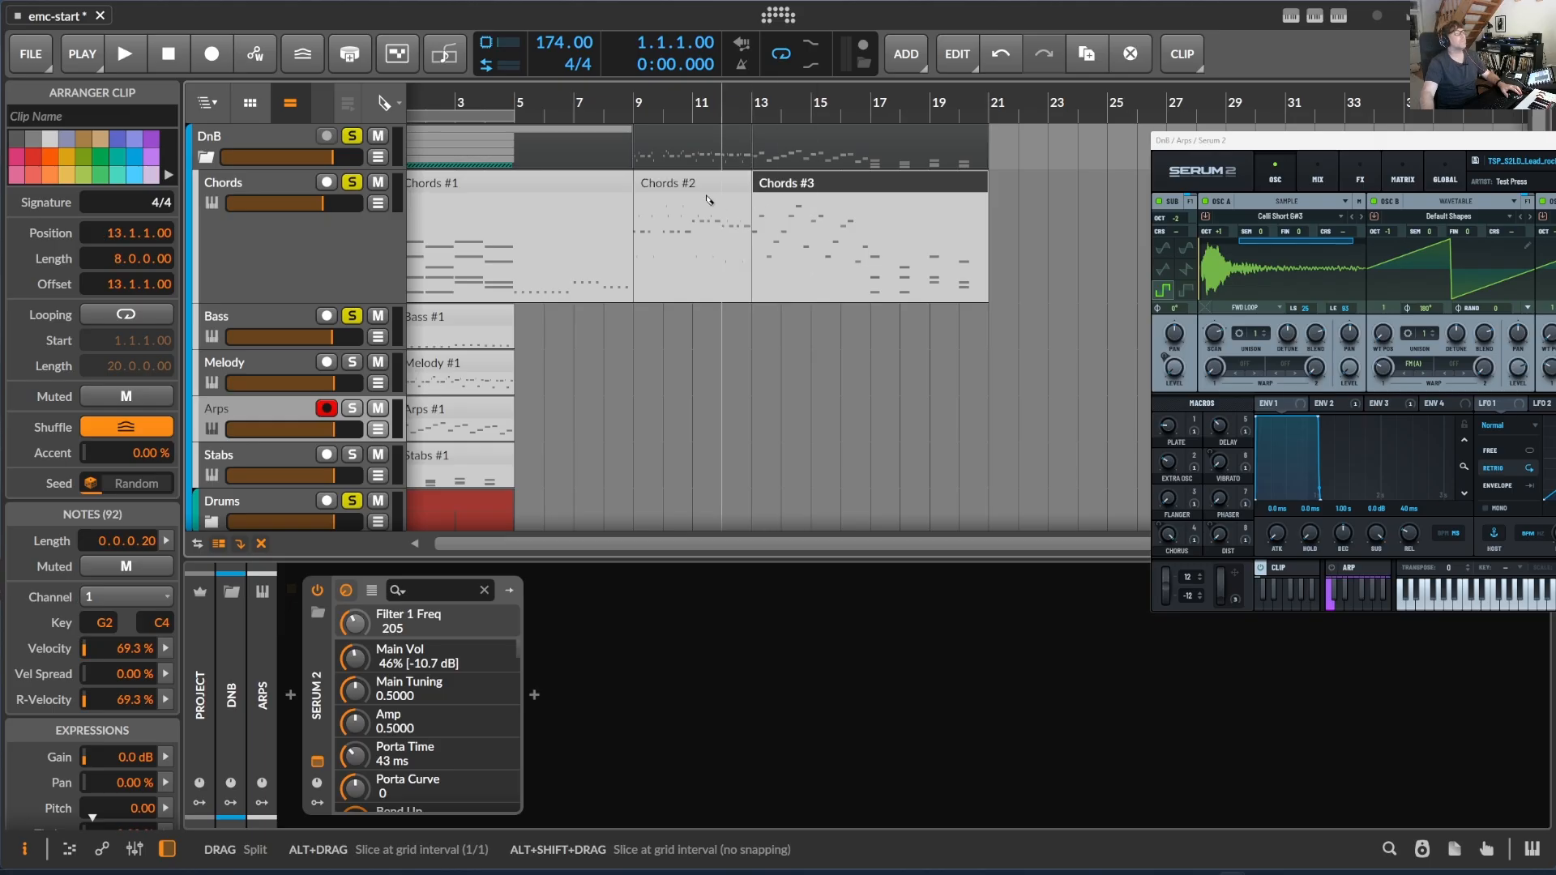
pyautogui.press('1')
pyautogui.click(689, 182)
pyautogui.moveTo(544, 101); pyautogui.dragTo(598, 108)
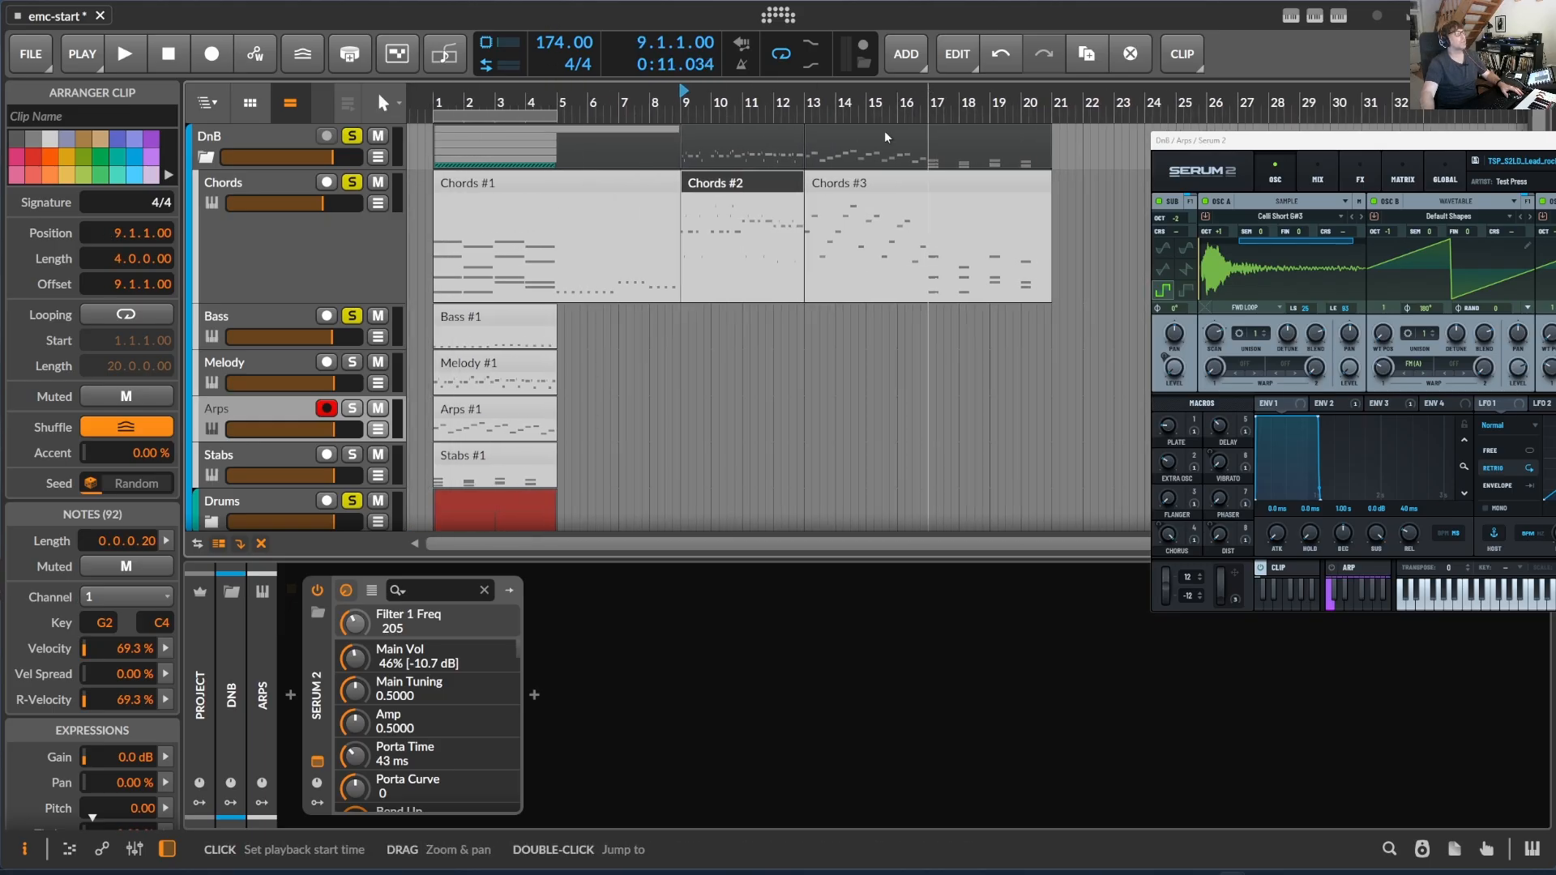
pyautogui.moveTo(738, 184); pyautogui.dragTo(470, 381)
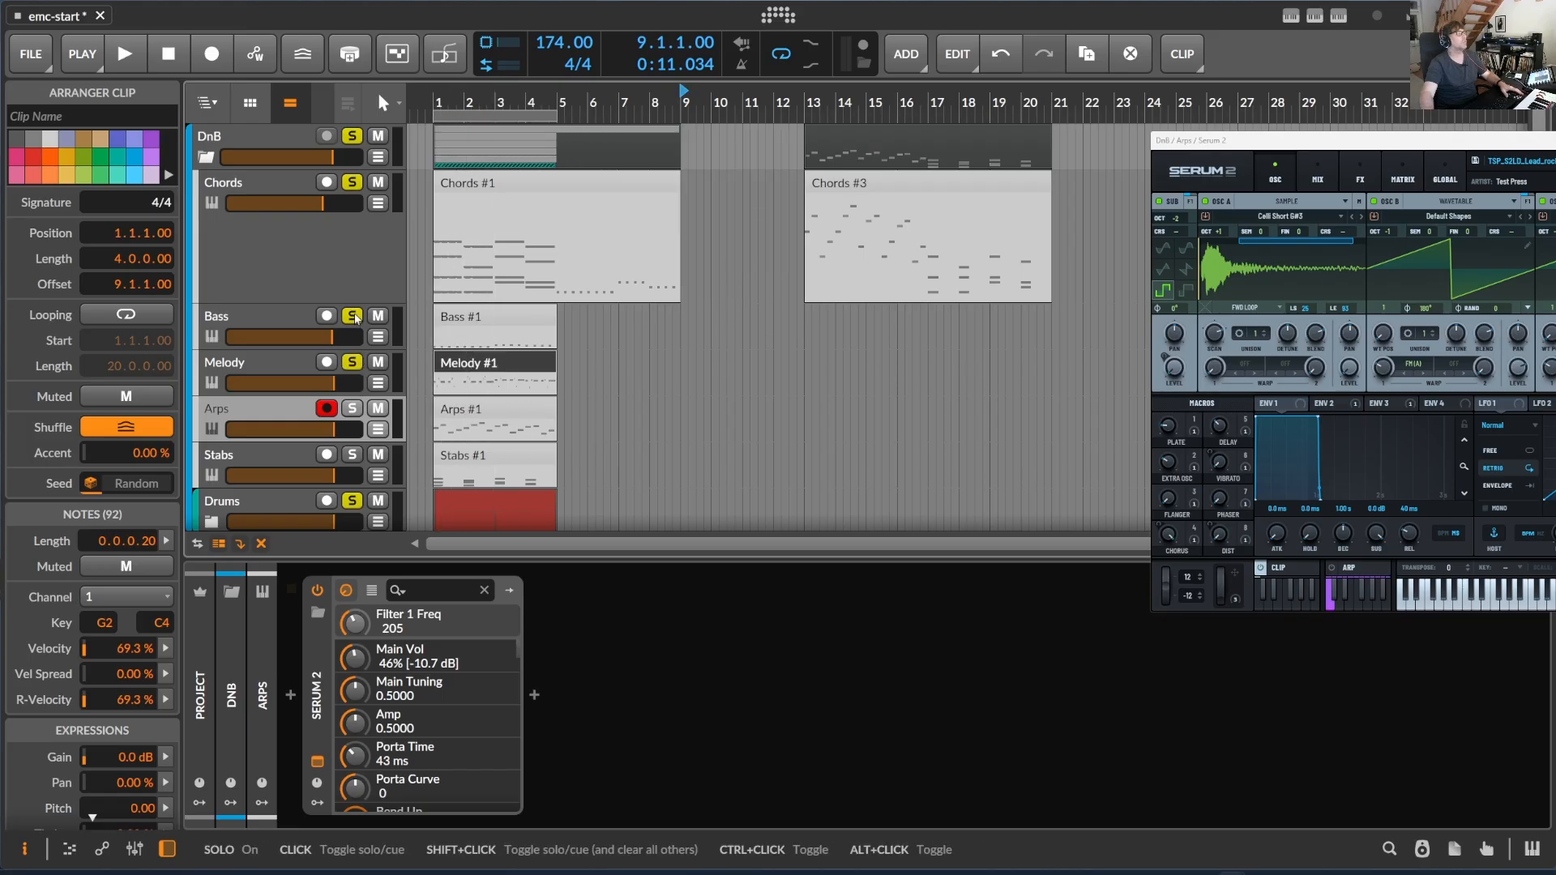
# - Unsolo the Chords track and play the new melody with the Bass and Drums from bar 1
pyautogui.click(352, 182)
pyautogui.press('space')
pyautogui.press('space')
pyautogui.press('space')
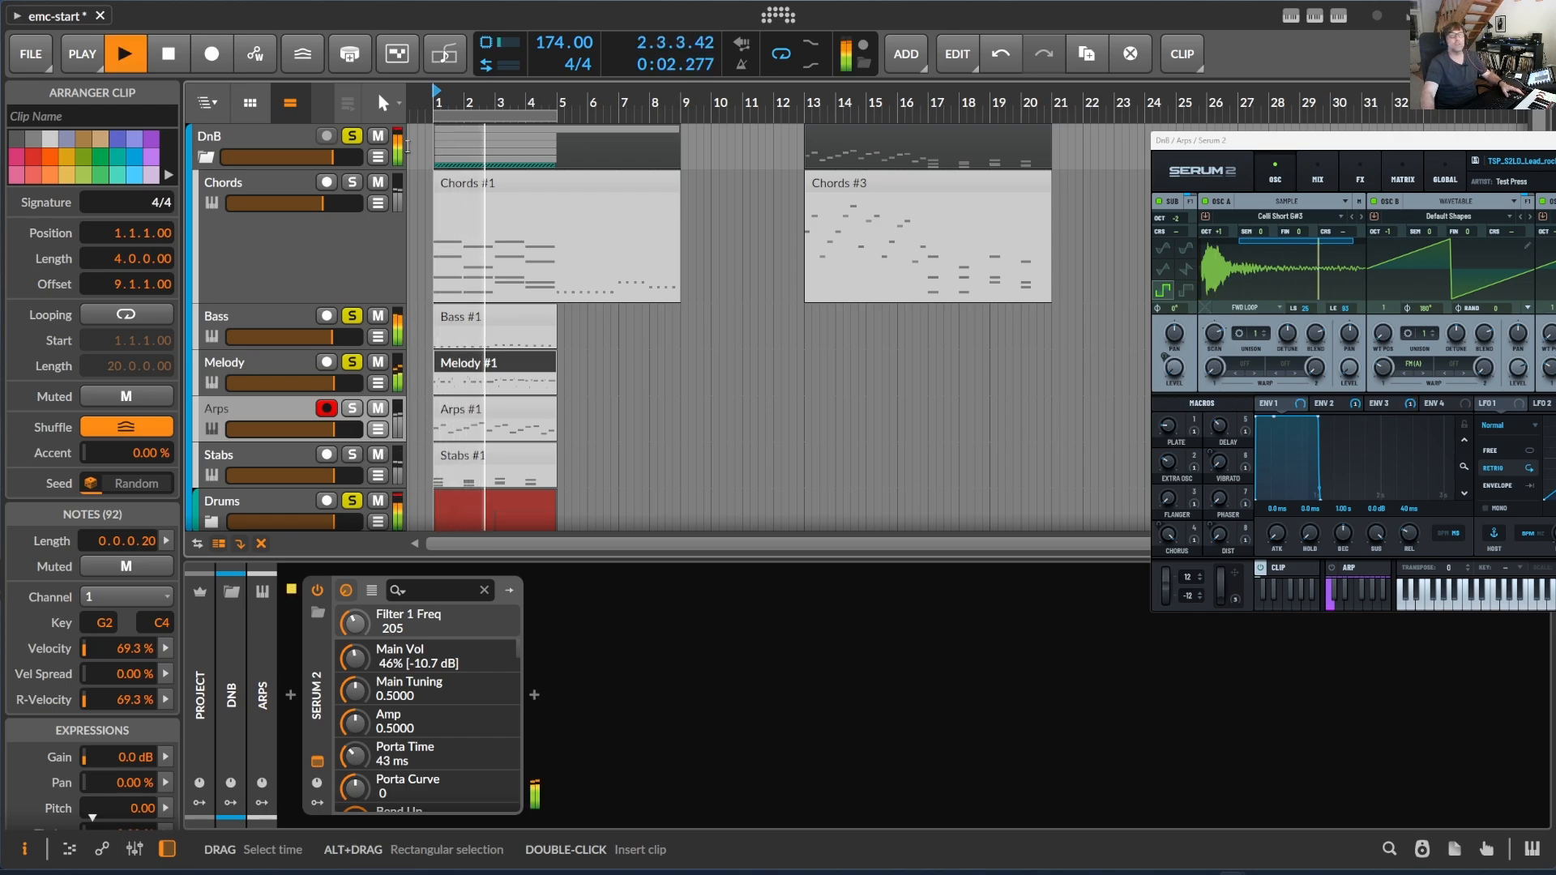
# - Open the Melody track's Serum 2 window and adjust the filter frequency and the FM macro to about 5 during playback
pyautogui.click(273, 364)
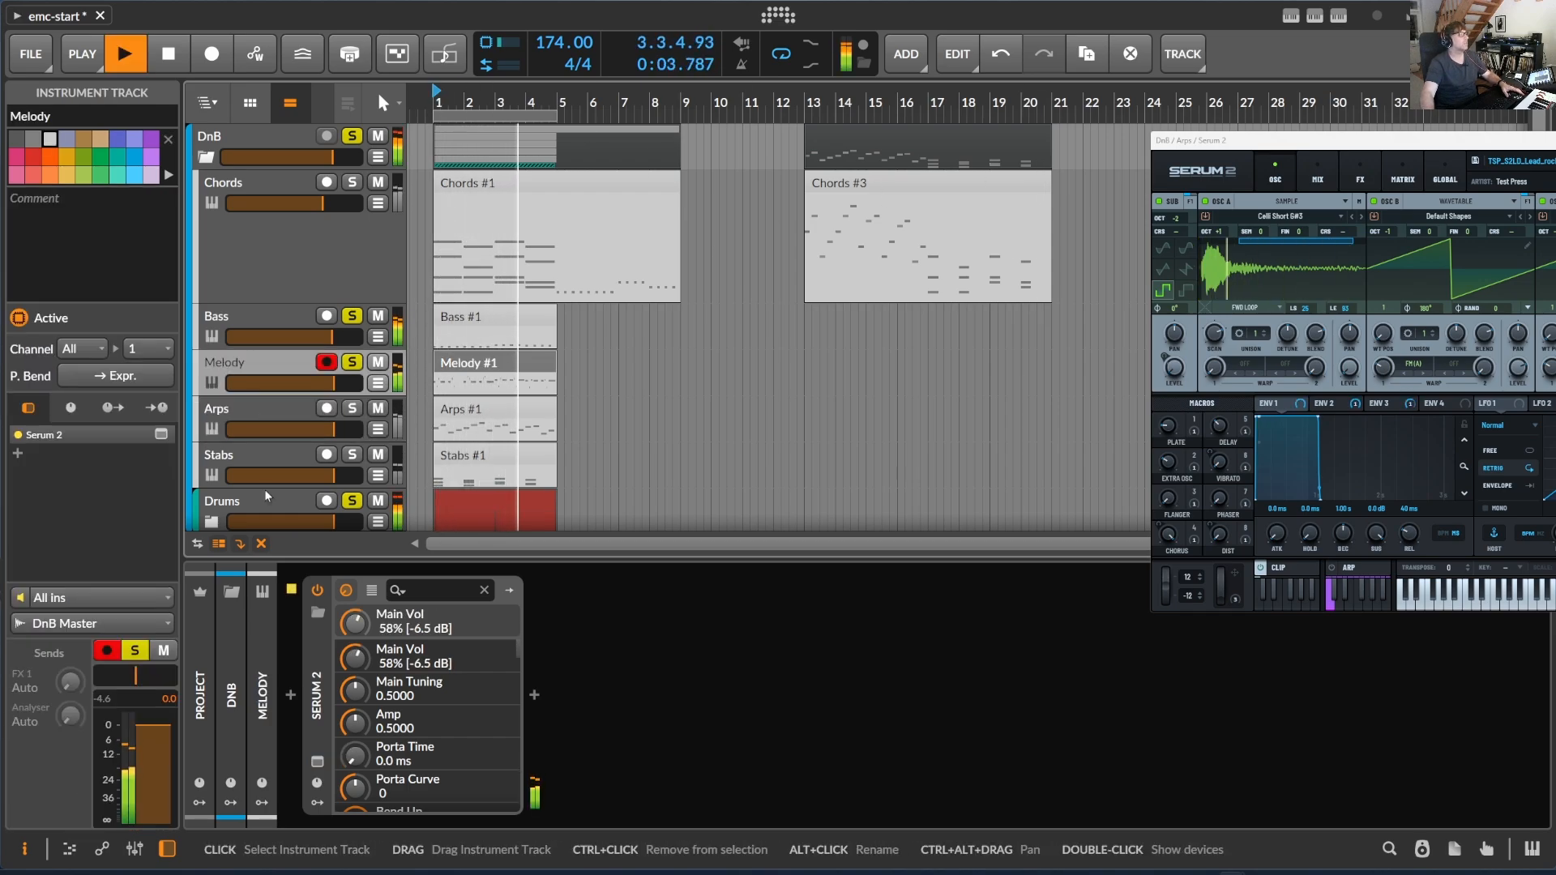
pyautogui.click(318, 762)
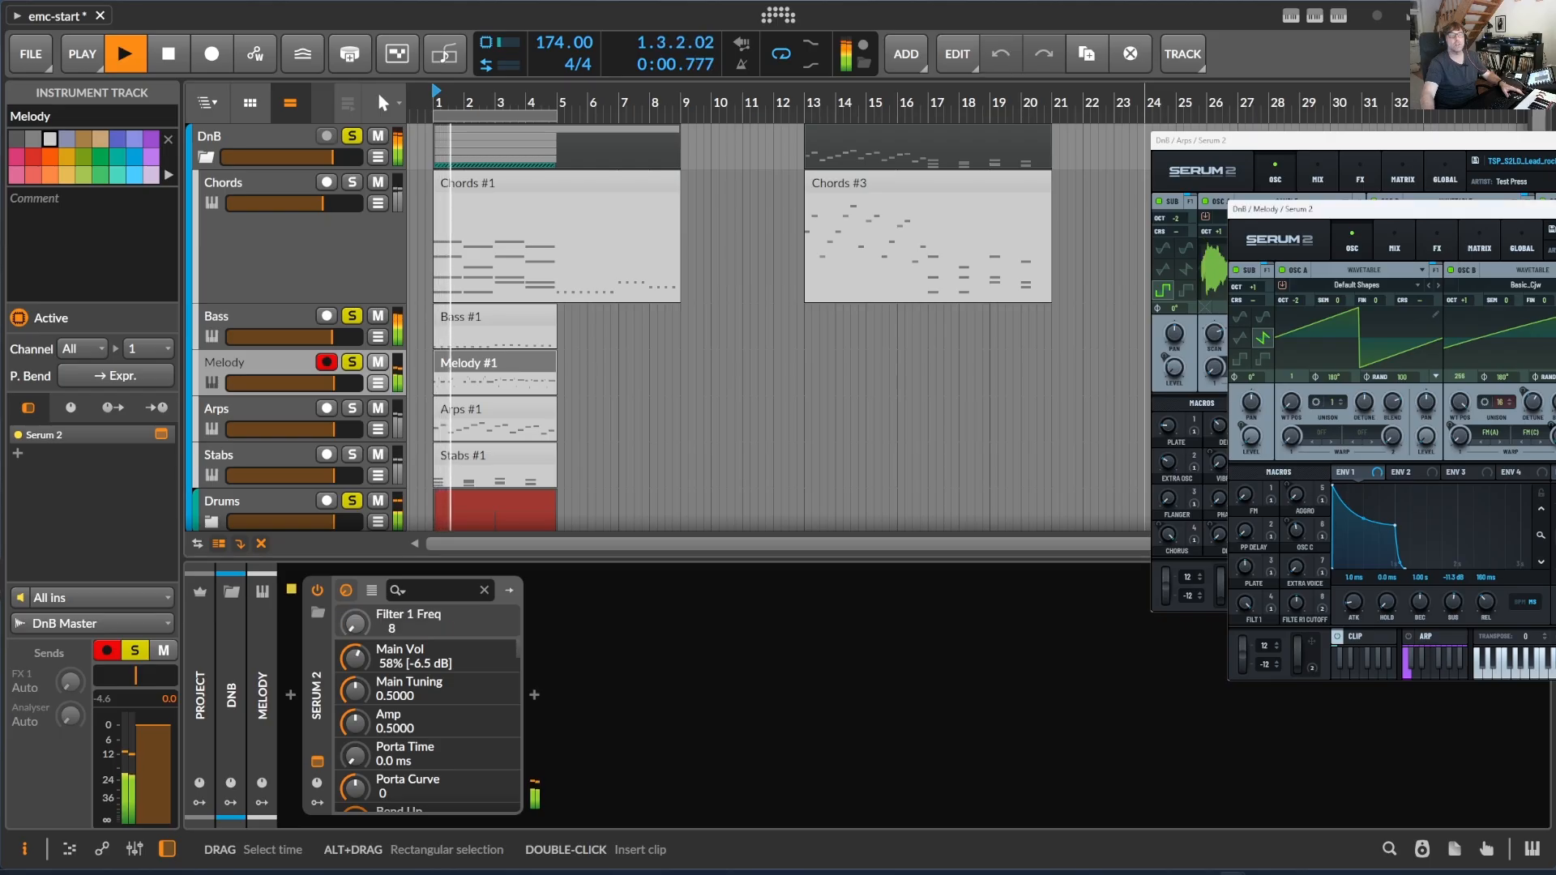
pyautogui.moveTo(1555, 405); pyautogui.dragTo(1555, 442)
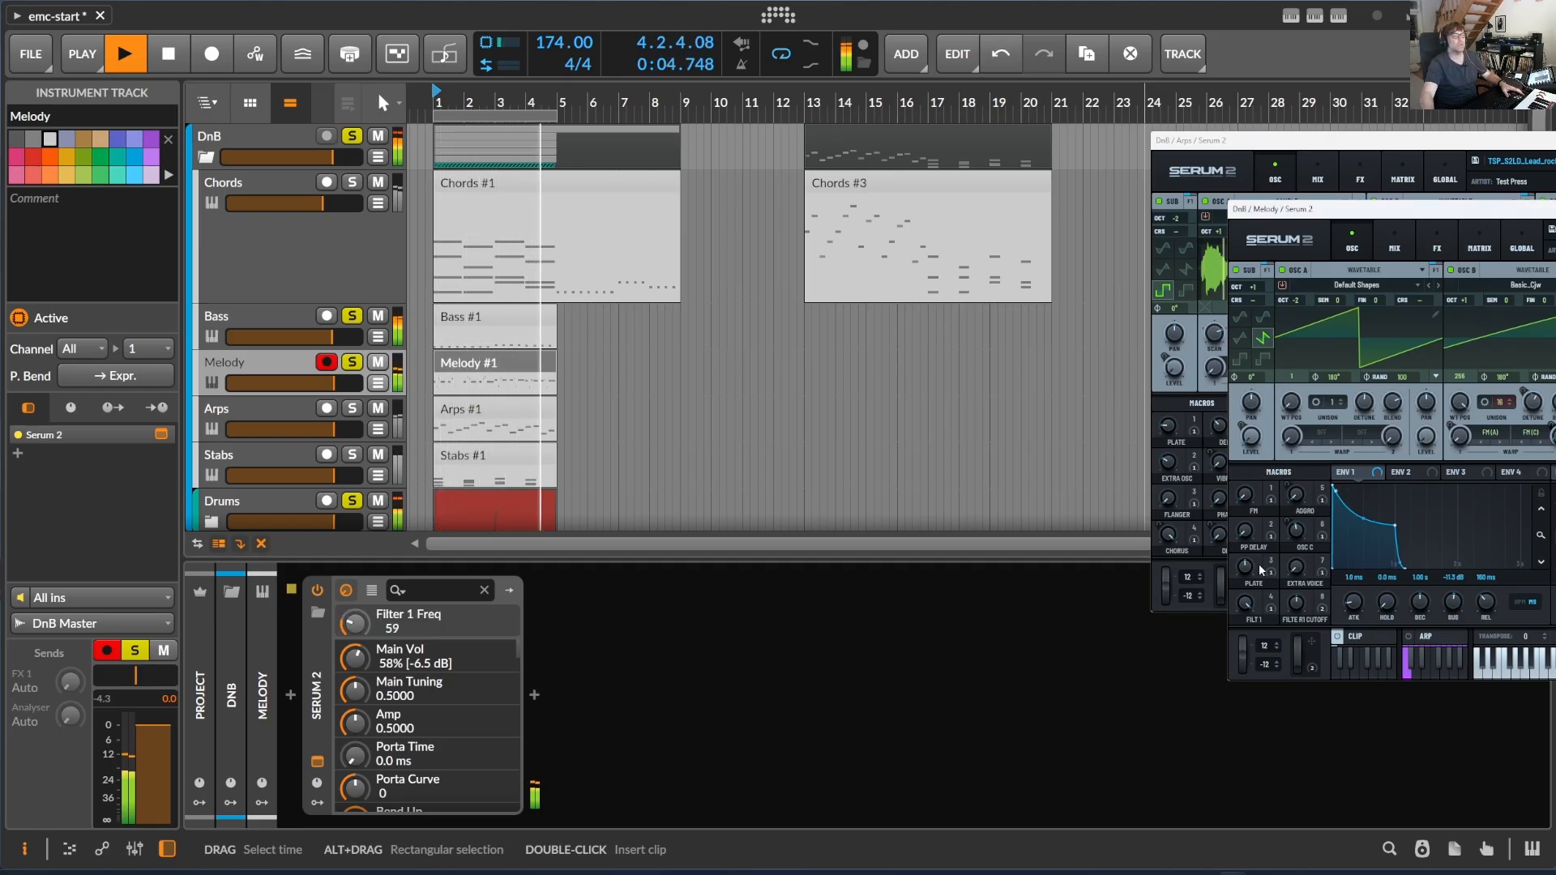
pyautogui.moveTo(1246, 568); pyautogui.dragTo(1270, 519)
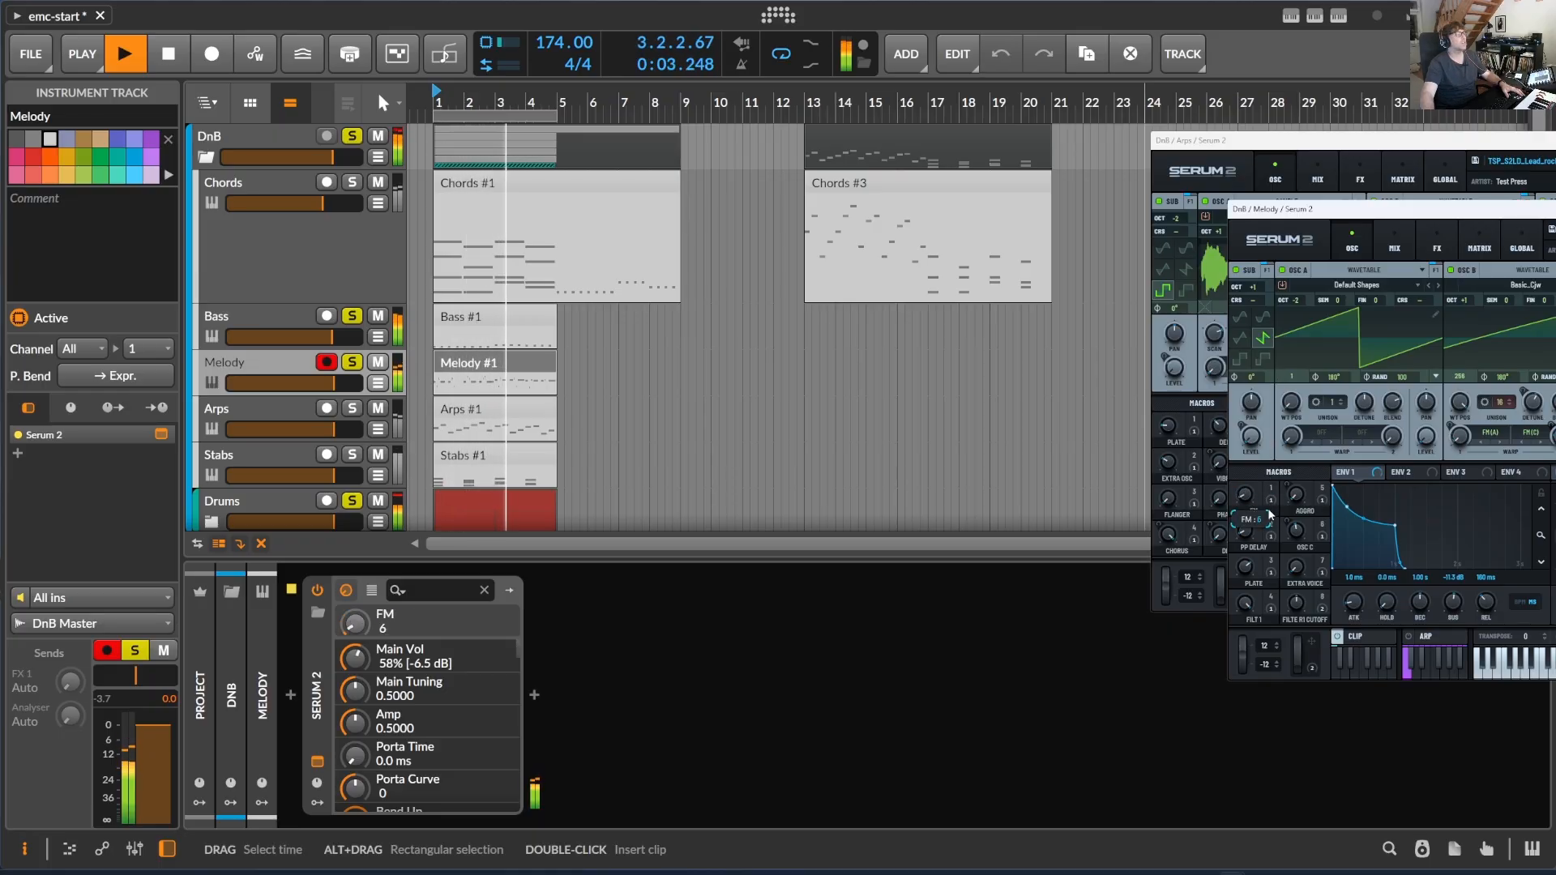
# - Add the Stabs track to the soloed tracks and open its Stabs #1 clip in the note editor
pyautogui.scroll(-1, 488, 421)
pyautogui.click(353, 376)
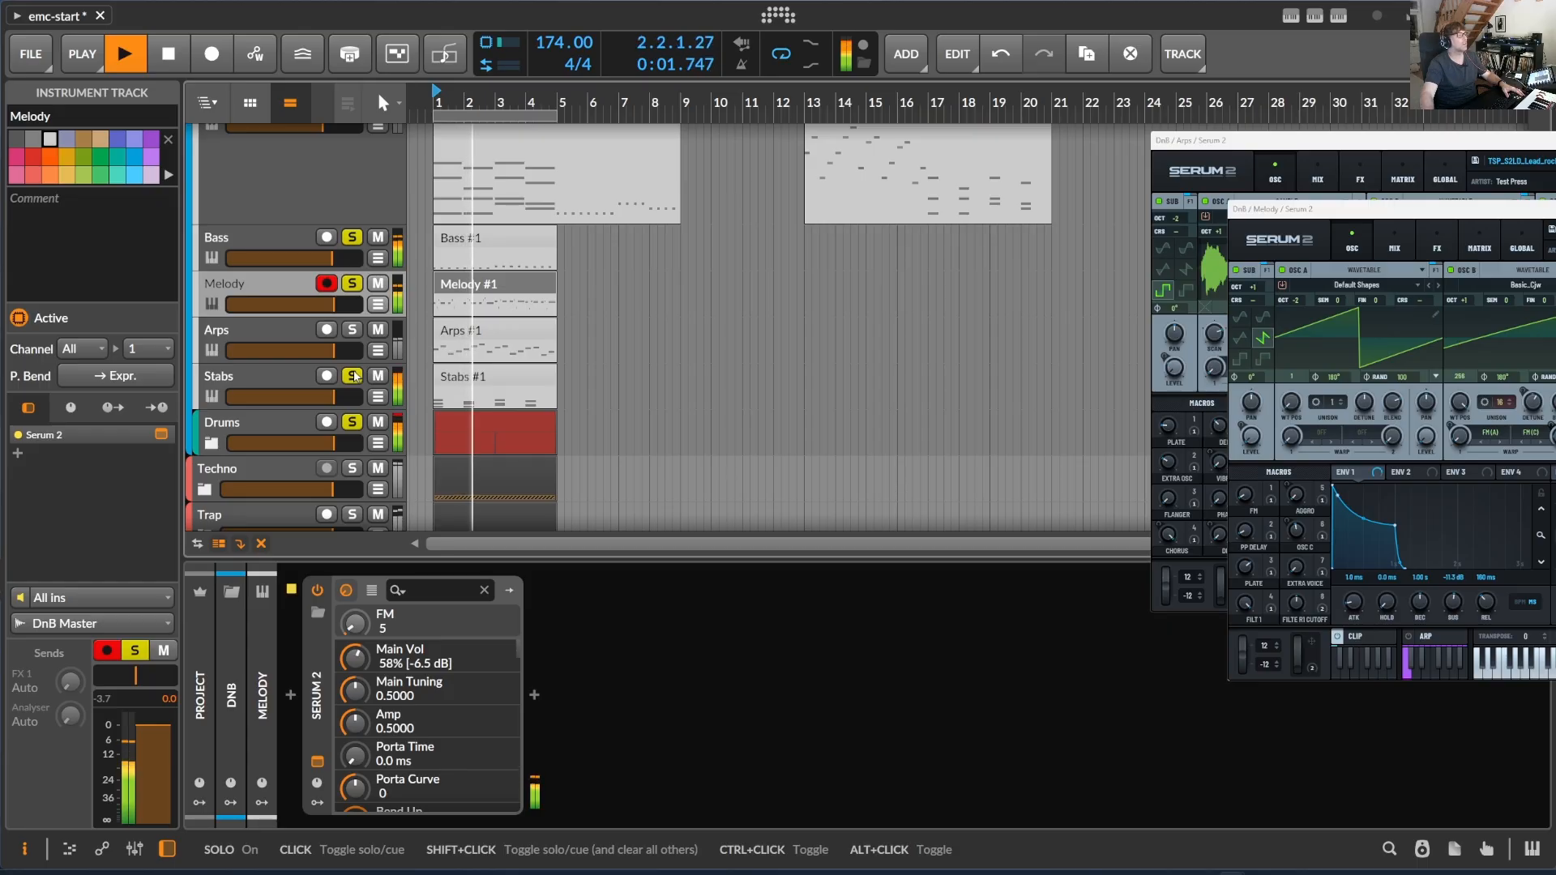
pyautogui.doubleClick(450, 401)
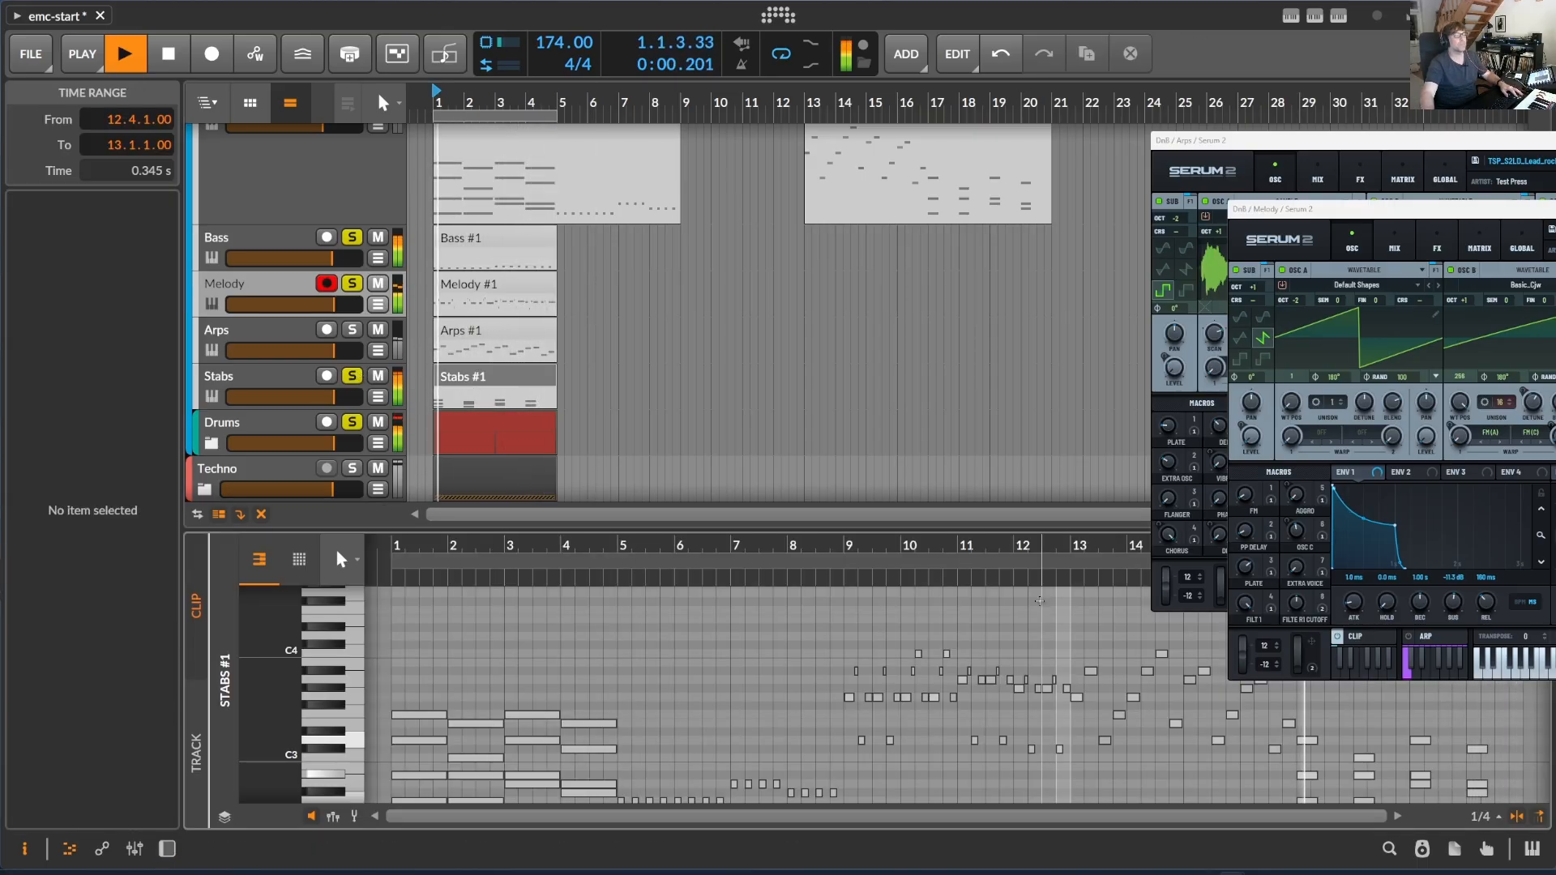
pyautogui.click(502, 387)
pyautogui.doubleClick(502, 387)
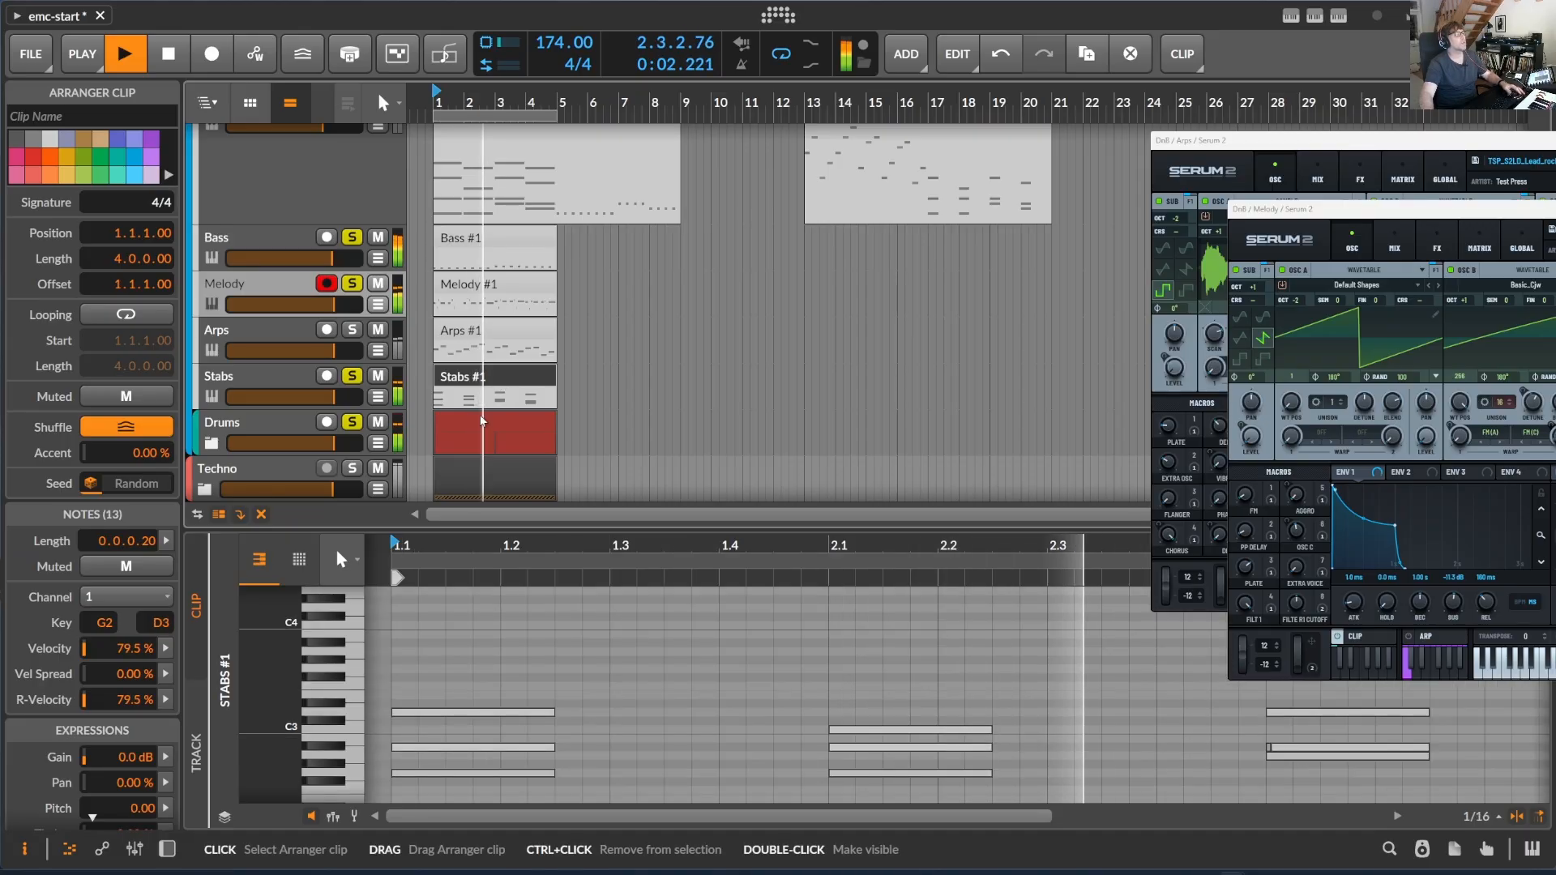
pyautogui.press('3')
pyautogui.click(798, 643)
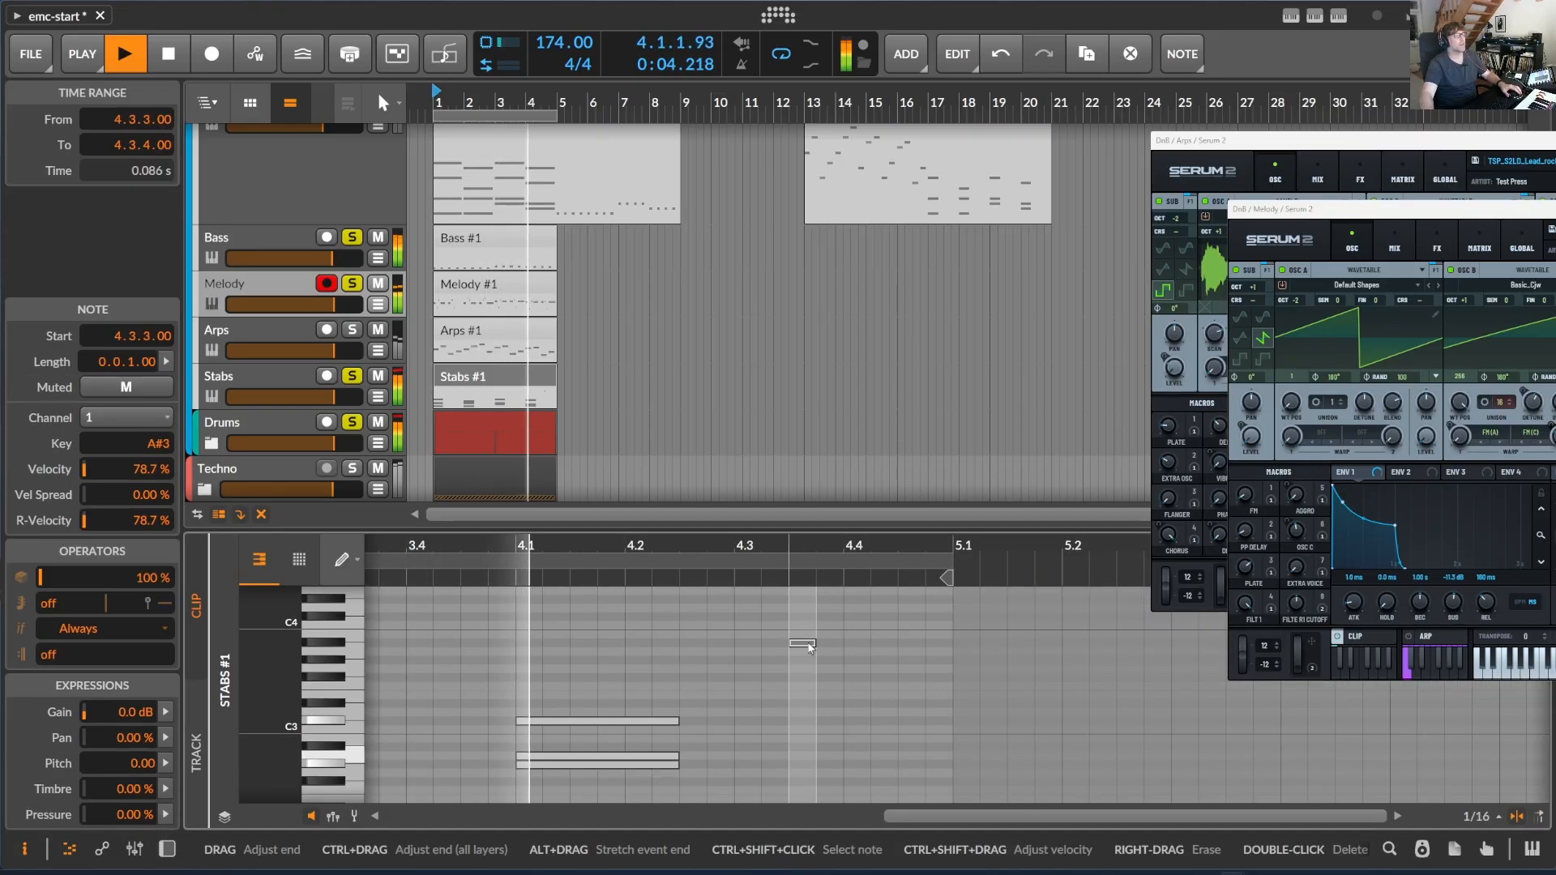
pyautogui.doubleClick(806, 644)
pyautogui.press('1')
# - Transpose all notes in the Stabs clip up one octave and audition the four-bar loop
pyautogui.press('space')
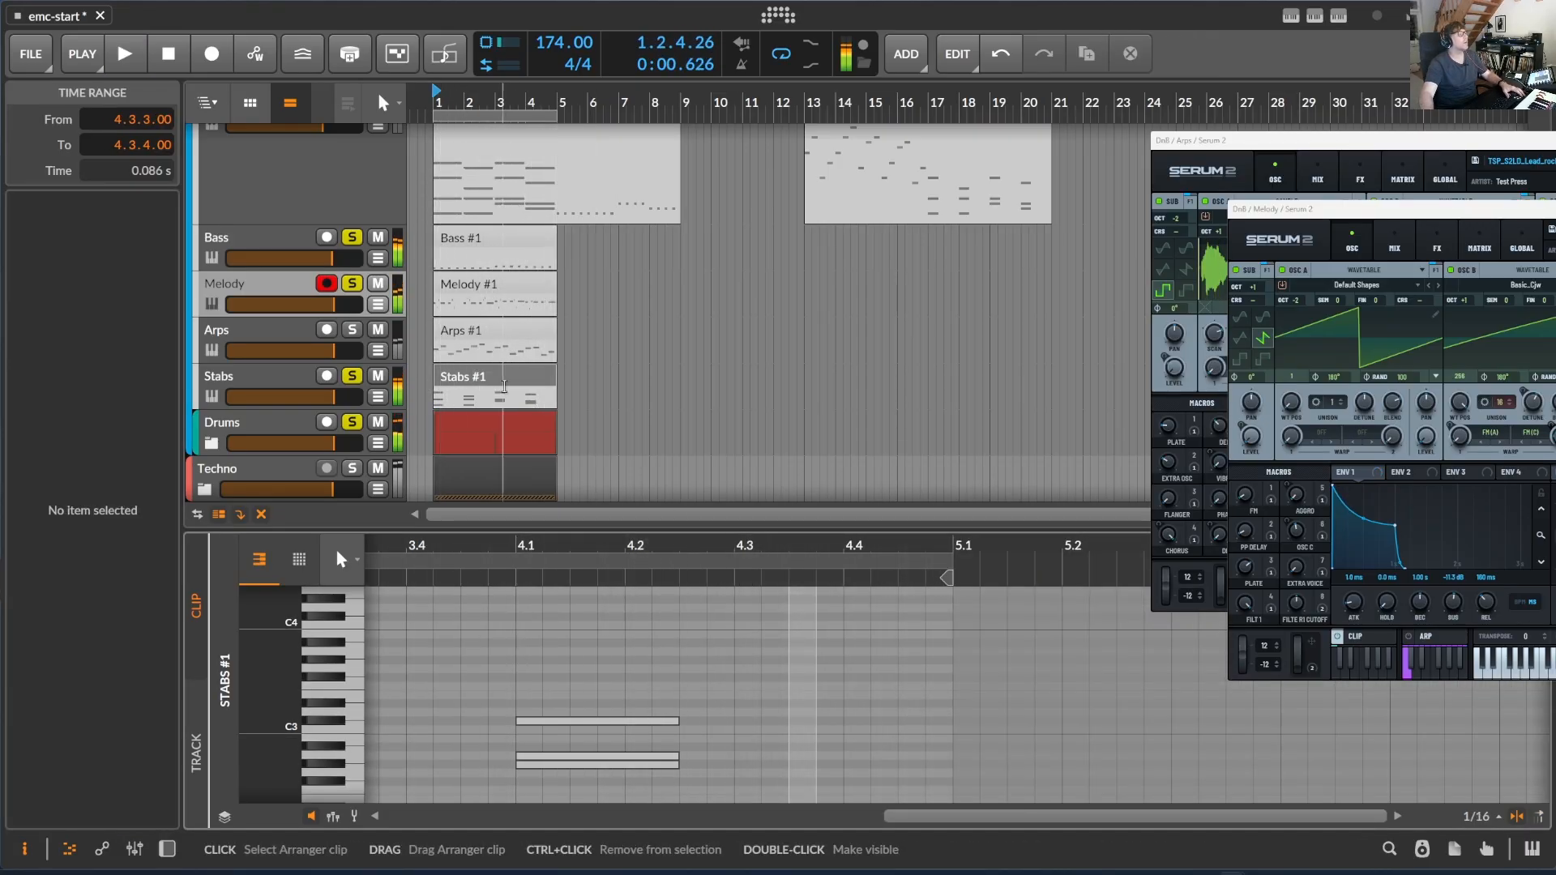
pyautogui.click(481, 385)
pyautogui.click(599, 657)
pyautogui.hotkey('ctrl', 'a')
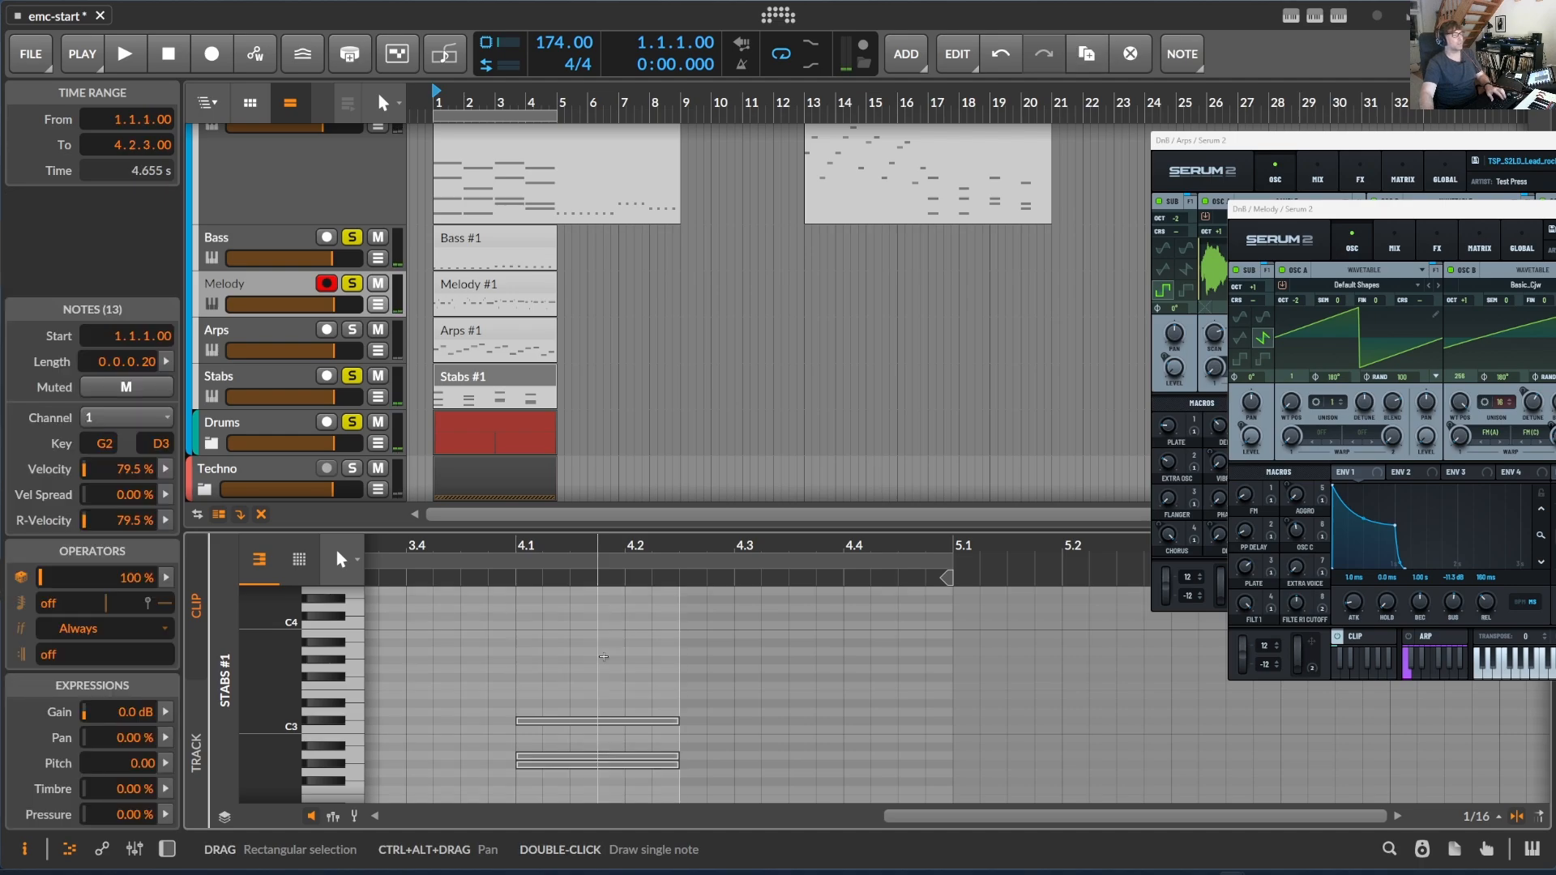
pyautogui.hotkey('shift', 'Up')
pyautogui.press('space')
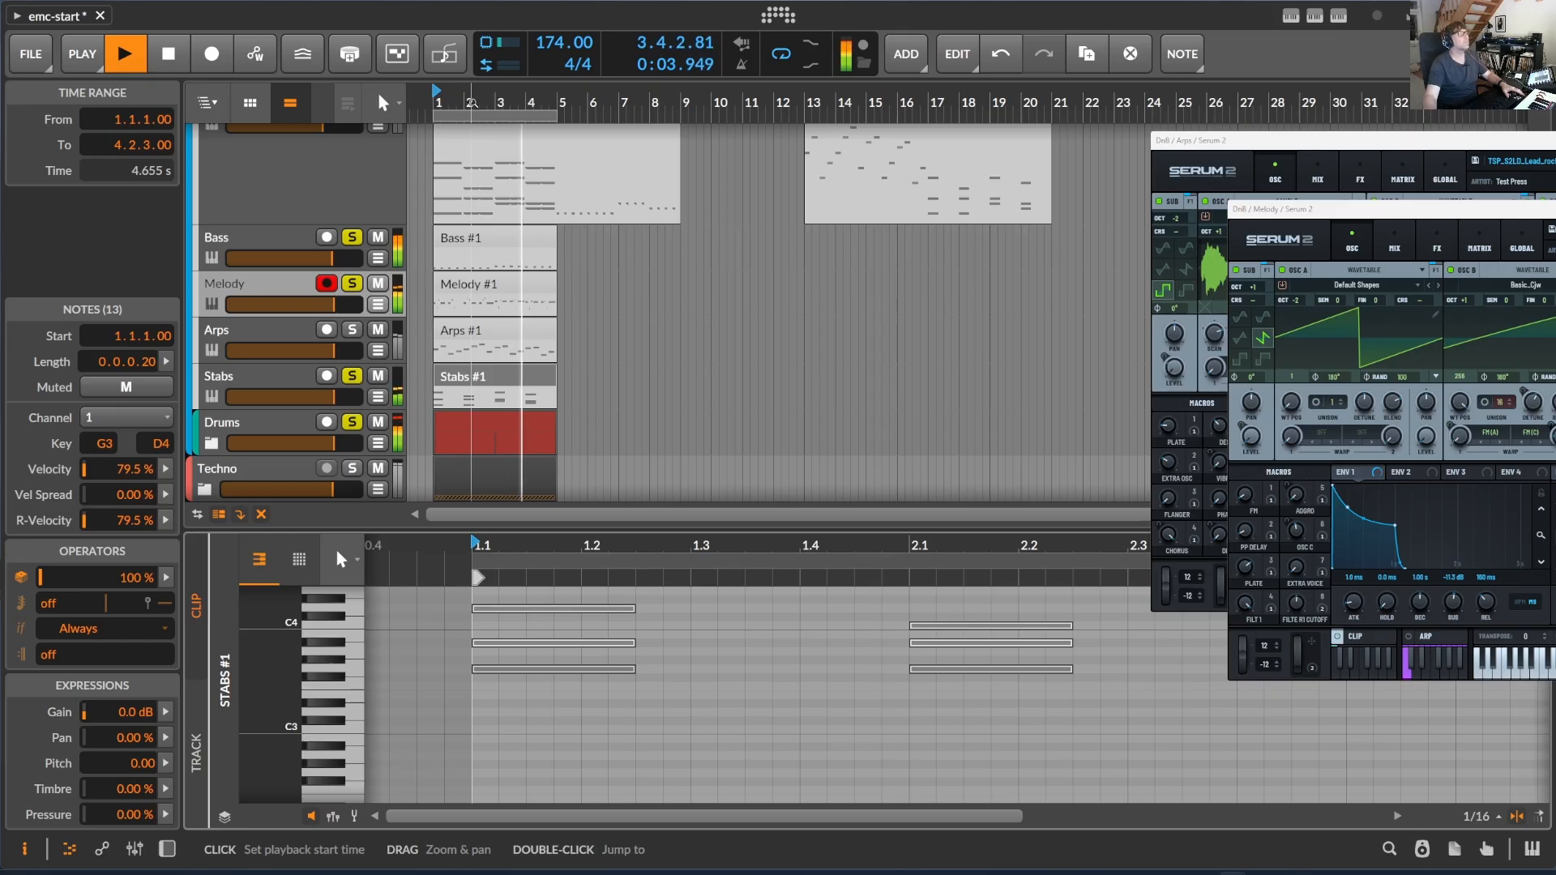
pyautogui.moveTo(480, 101); pyautogui.dragTo(857, 135)
pyautogui.moveTo(658, 101); pyautogui.dragTo(654, 94)
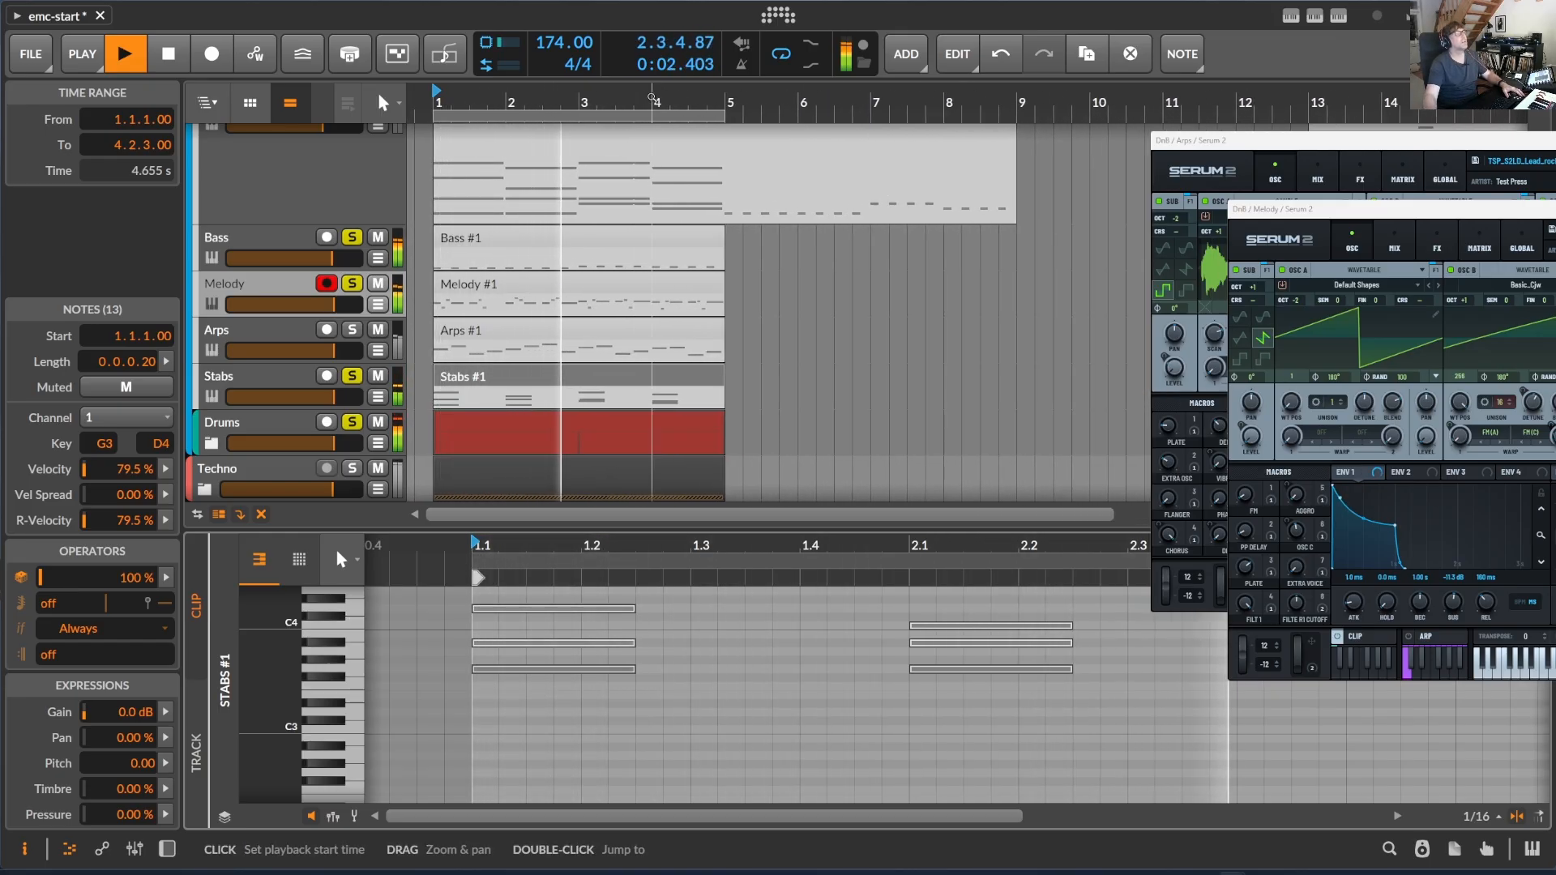
pyautogui.press('space')
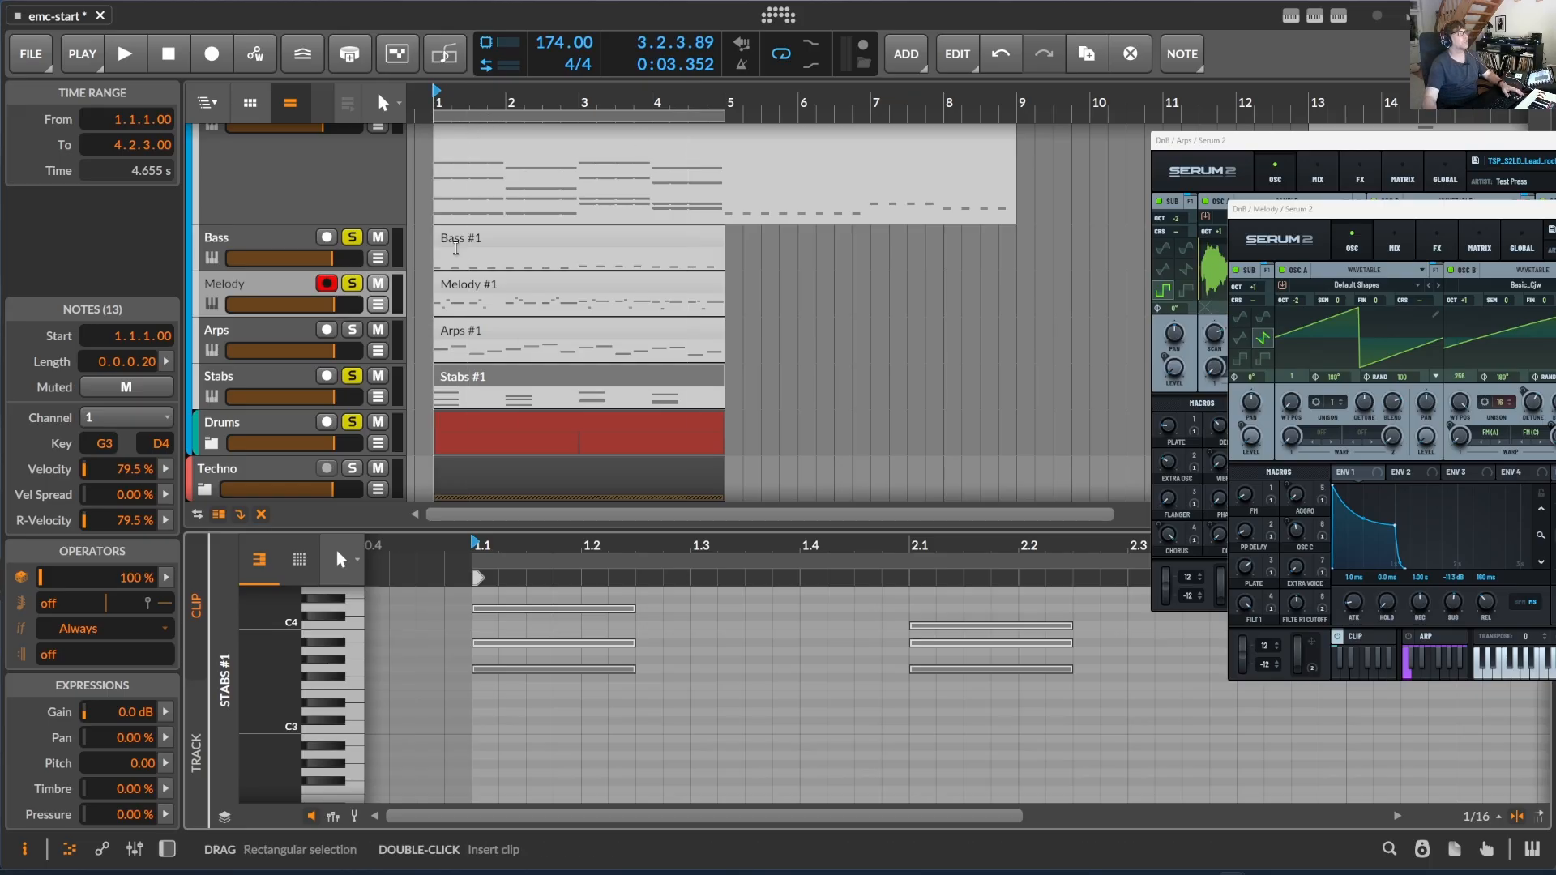
# - Collapse the DnB group, unsolo it, and mute it
pyautogui.scroll(2, 405, 162)
pyautogui.click(207, 159)
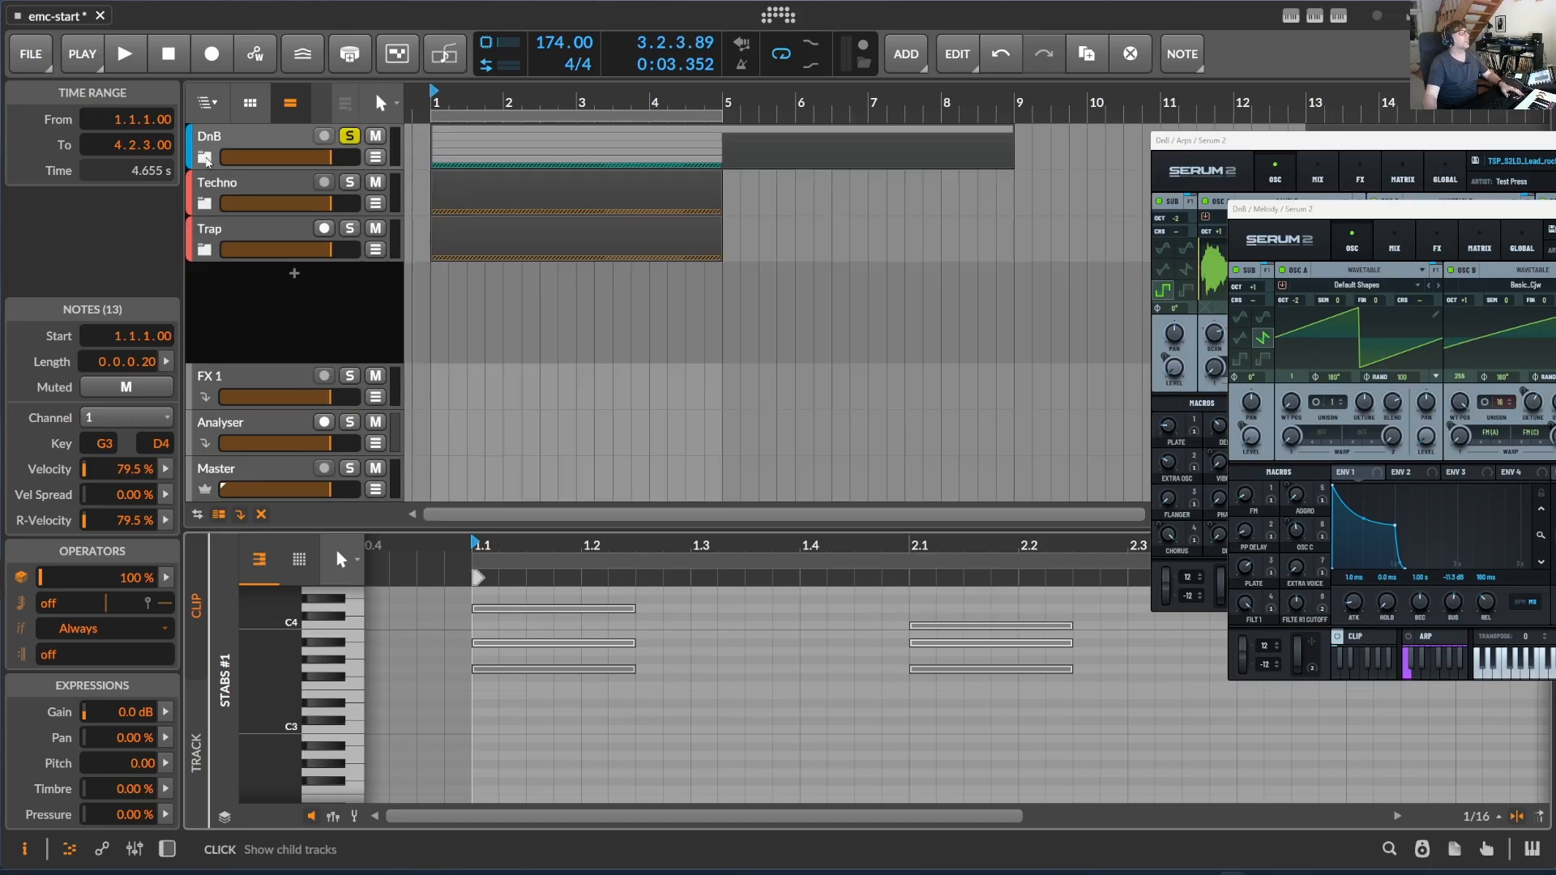
pyautogui.click(349, 136)
pyautogui.click(376, 135)
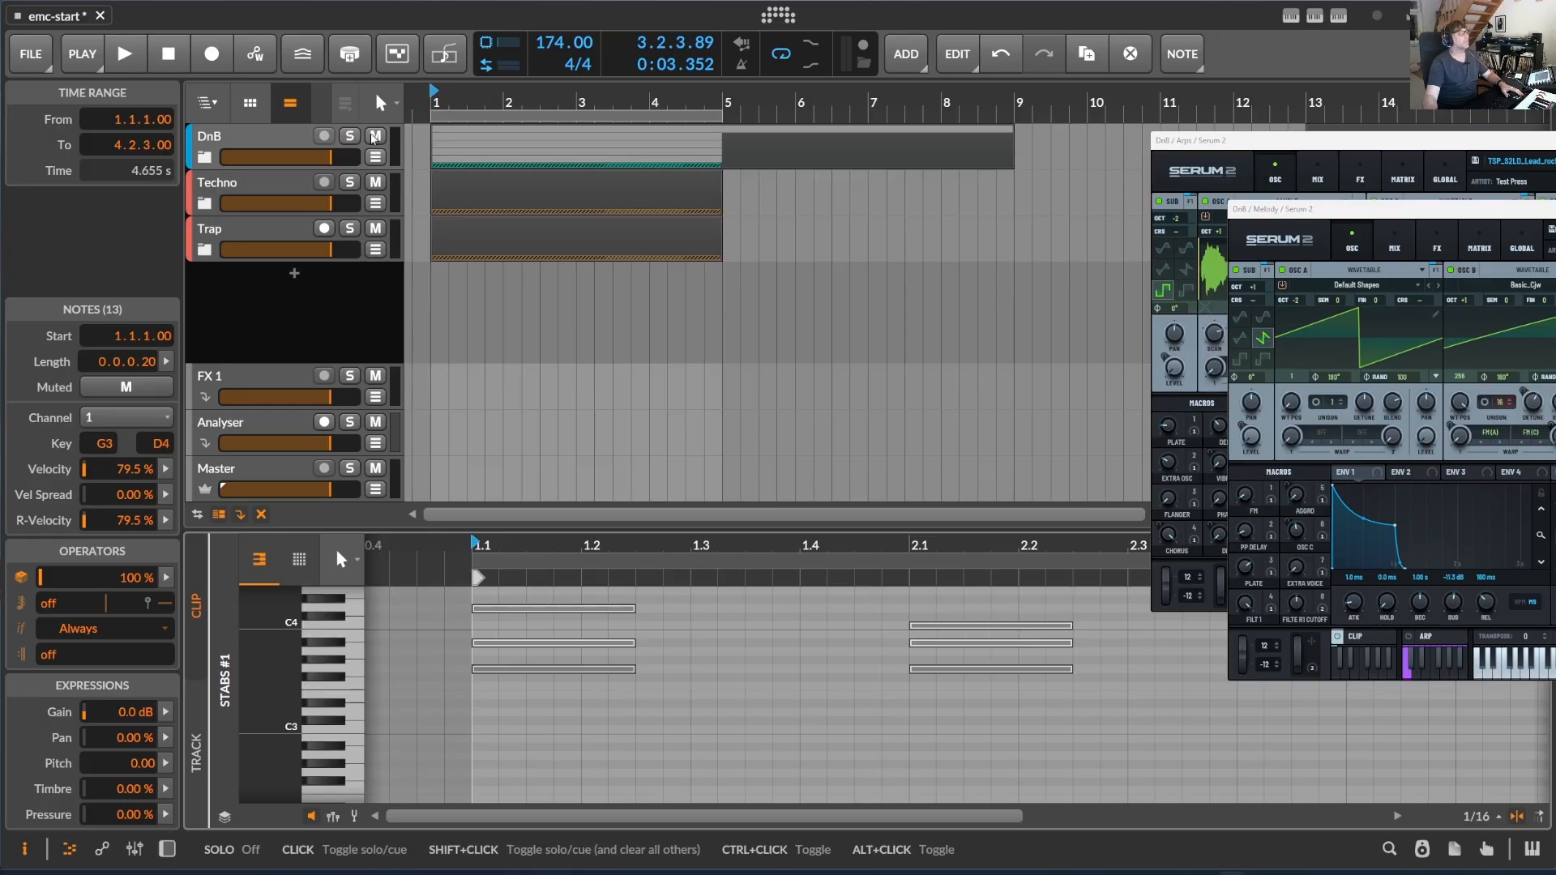
# - Expand the Techno group and check the loops inside its Drums subgroup
pyautogui.click(219, 209)
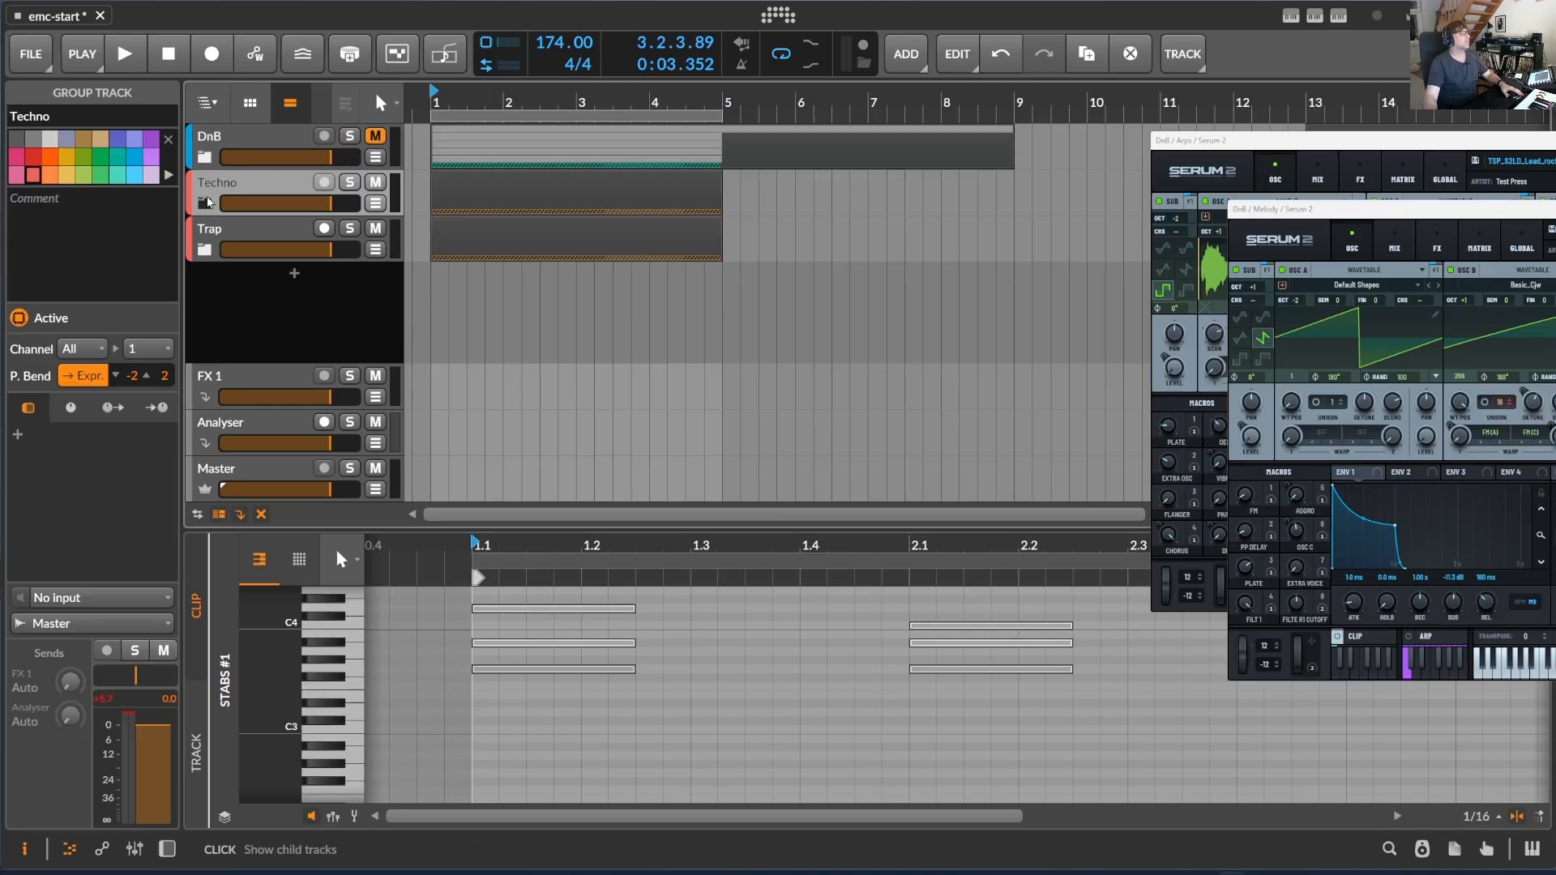
pyautogui.click(205, 203)
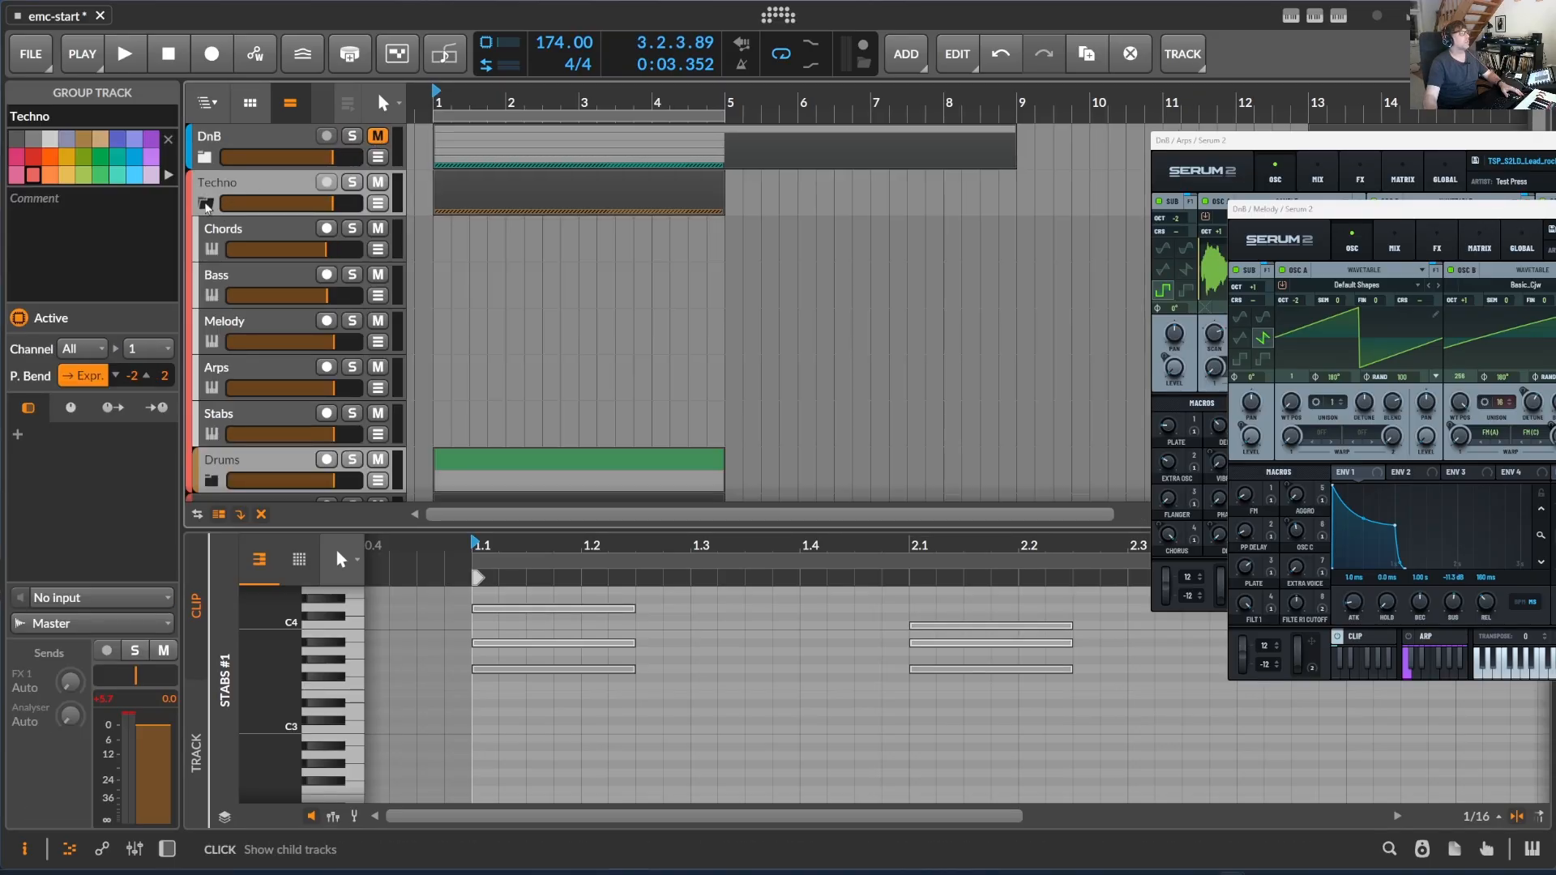
pyautogui.click(350, 183)
pyautogui.click(351, 183)
pyautogui.scroll(-3, 454, 284)
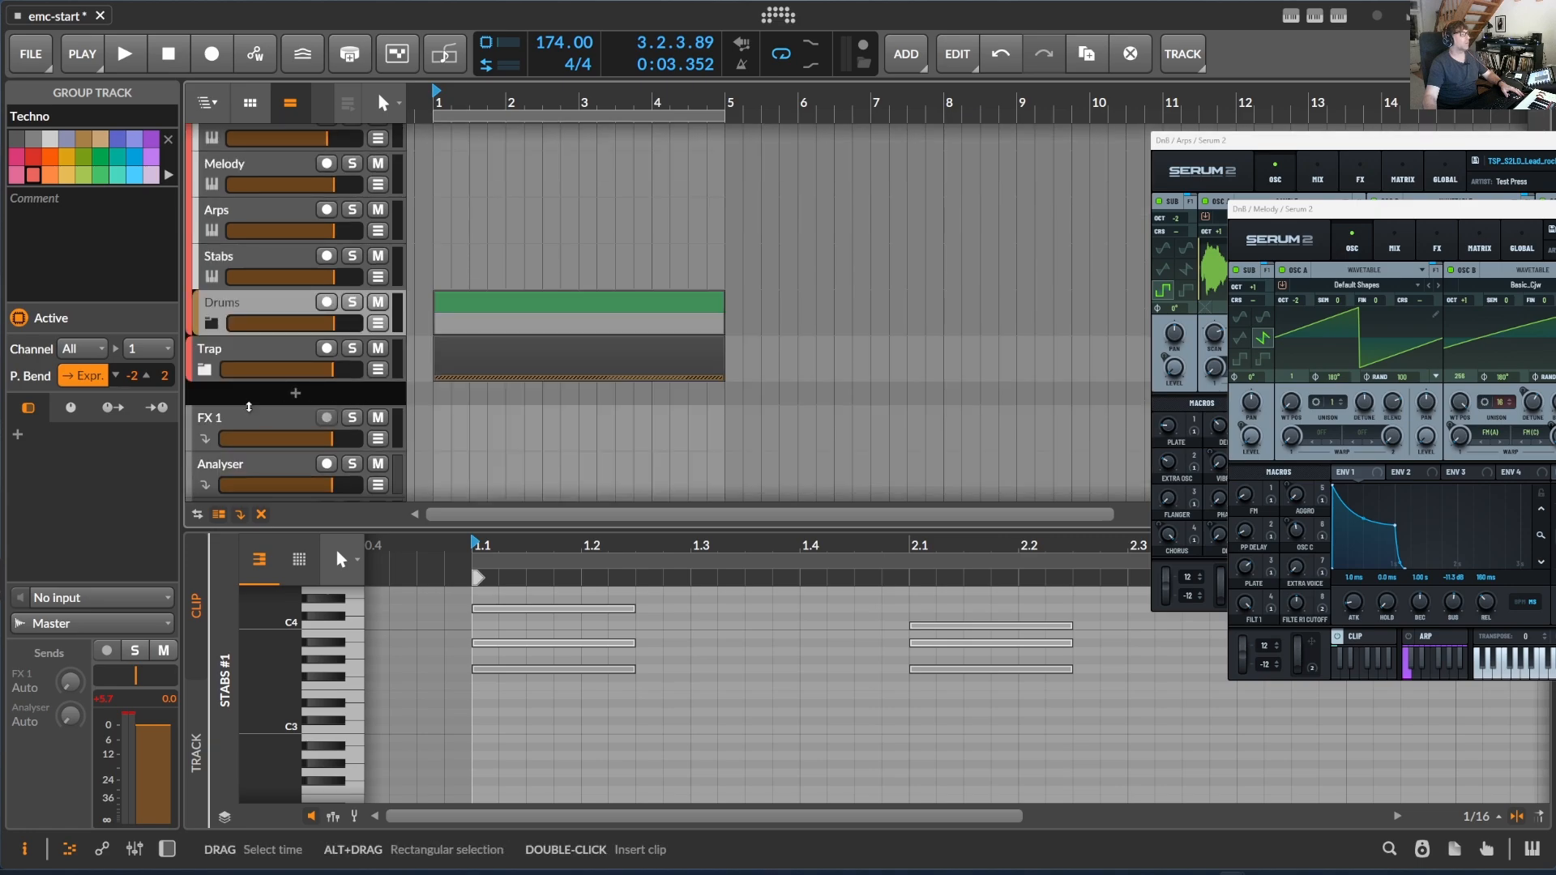
pyautogui.click(212, 323)
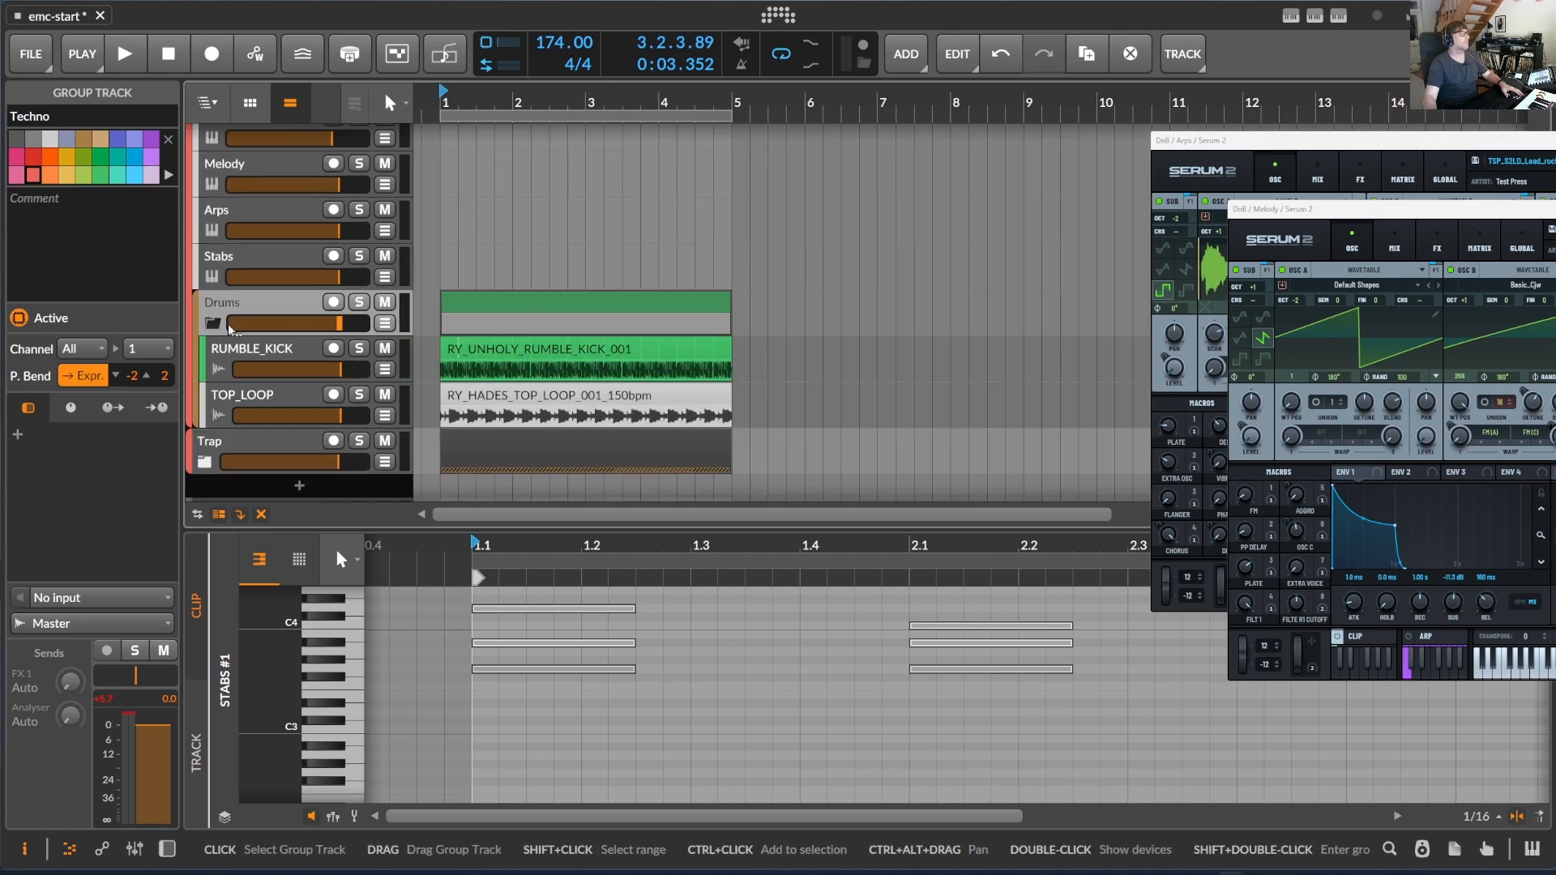
pyautogui.click(206, 324)
pyautogui.scroll(3, 254, 229)
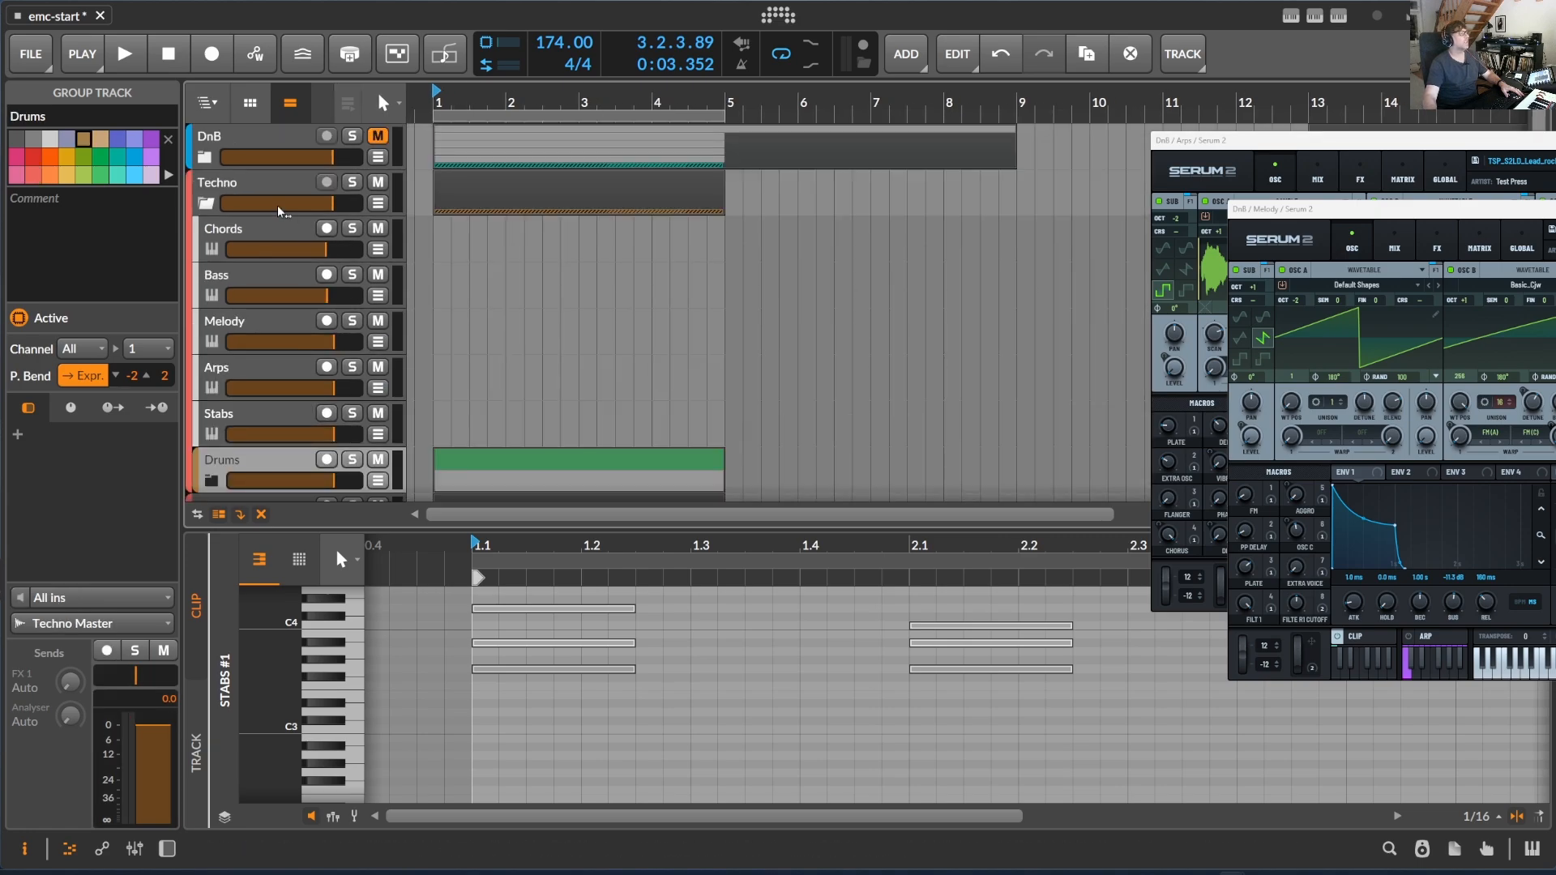
# - Draw an empty four-bar clip from bar 1 to bar 5 on the Techno group's Chords track
pyautogui.click(254, 229)
pyautogui.click(452, 230)
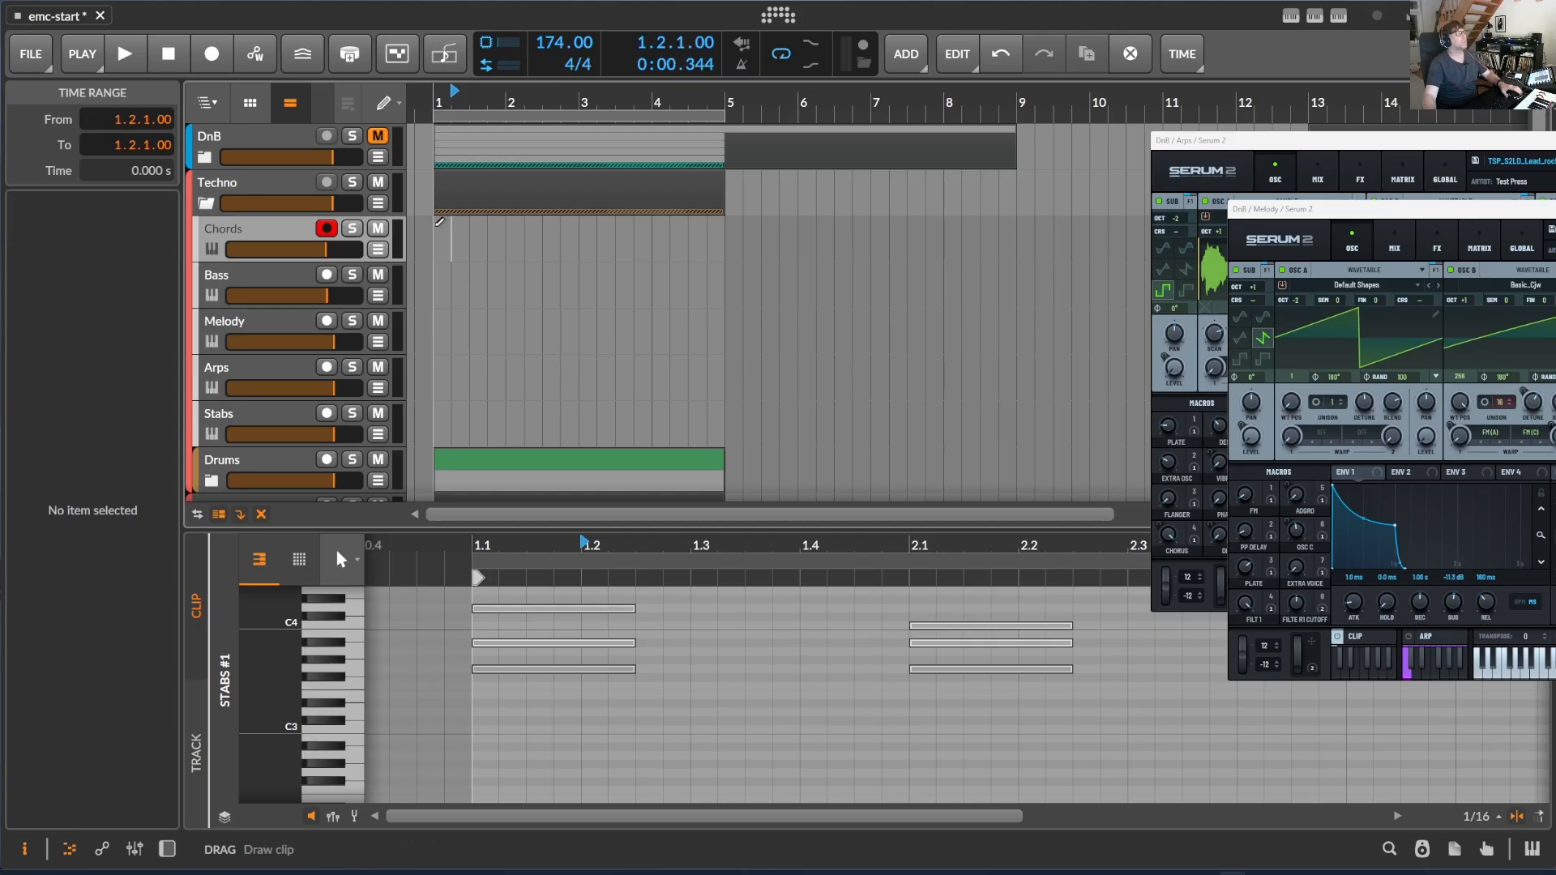
pyautogui.moveTo(439, 221); pyautogui.dragTo(721, 227)
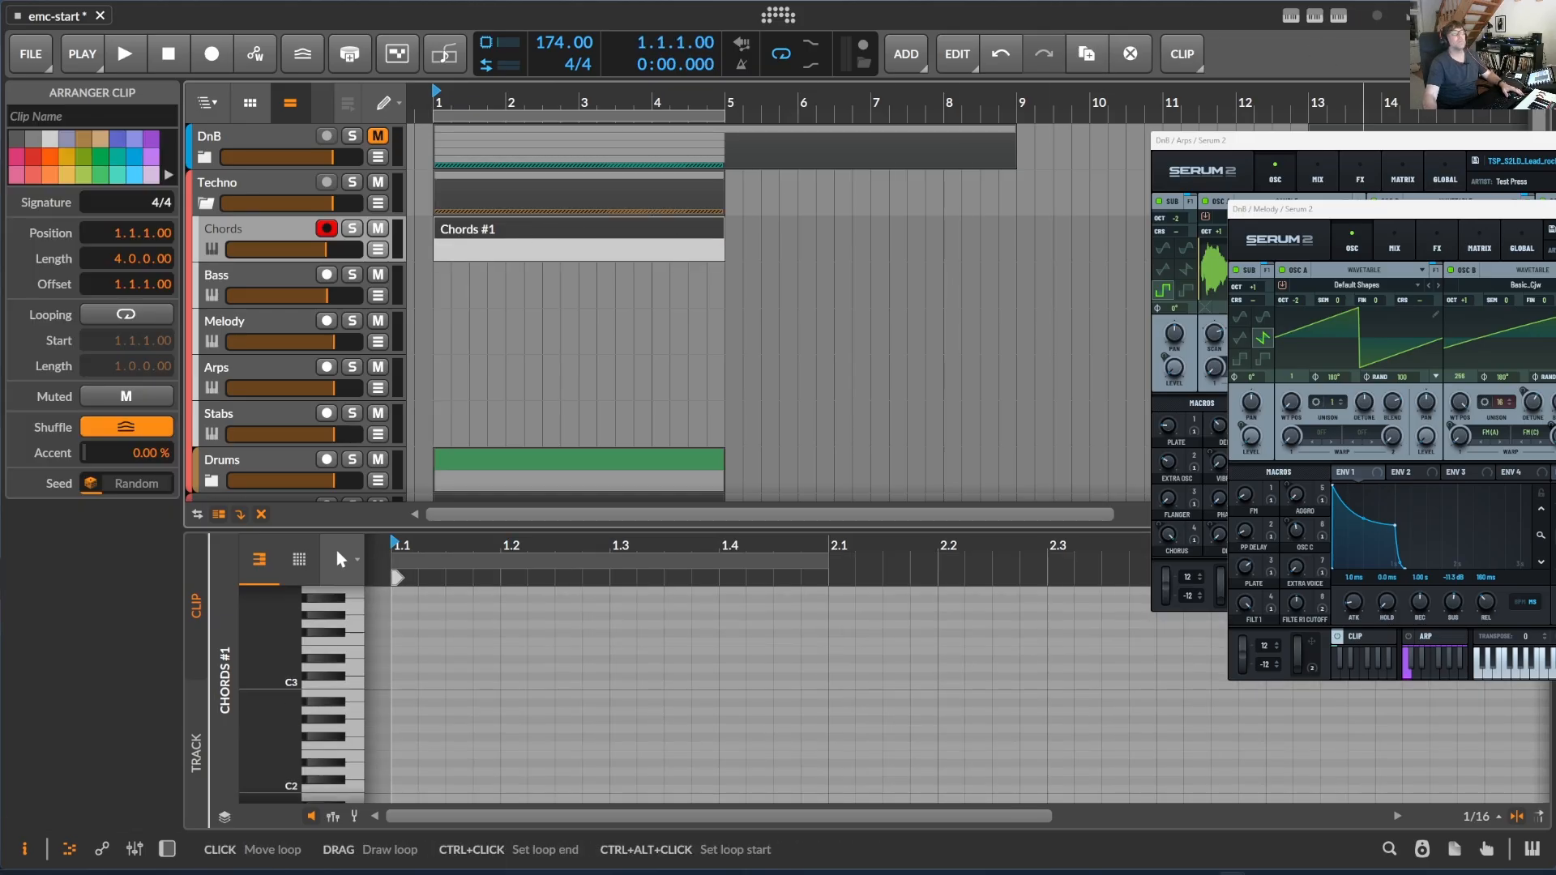
# - Close both Serum 2 plug-in windows and open the ElectronicMusicComposer controls for the new Chords clip
pyautogui.hotkey('alt', 'F4')
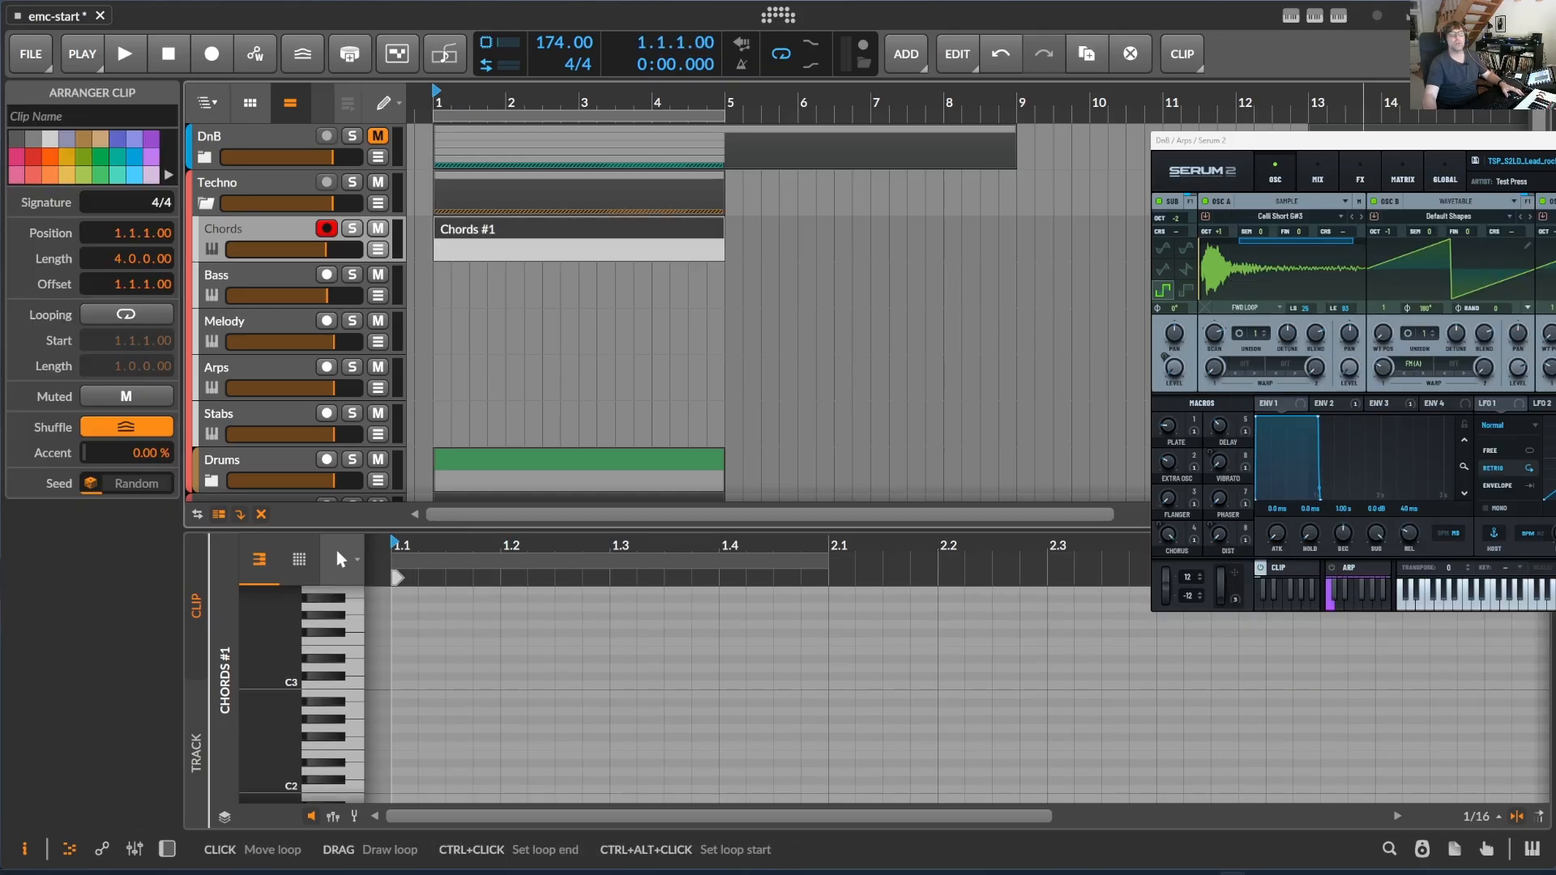
pyautogui.hotkey('alt', 'F4')
pyautogui.click(1315, 17)
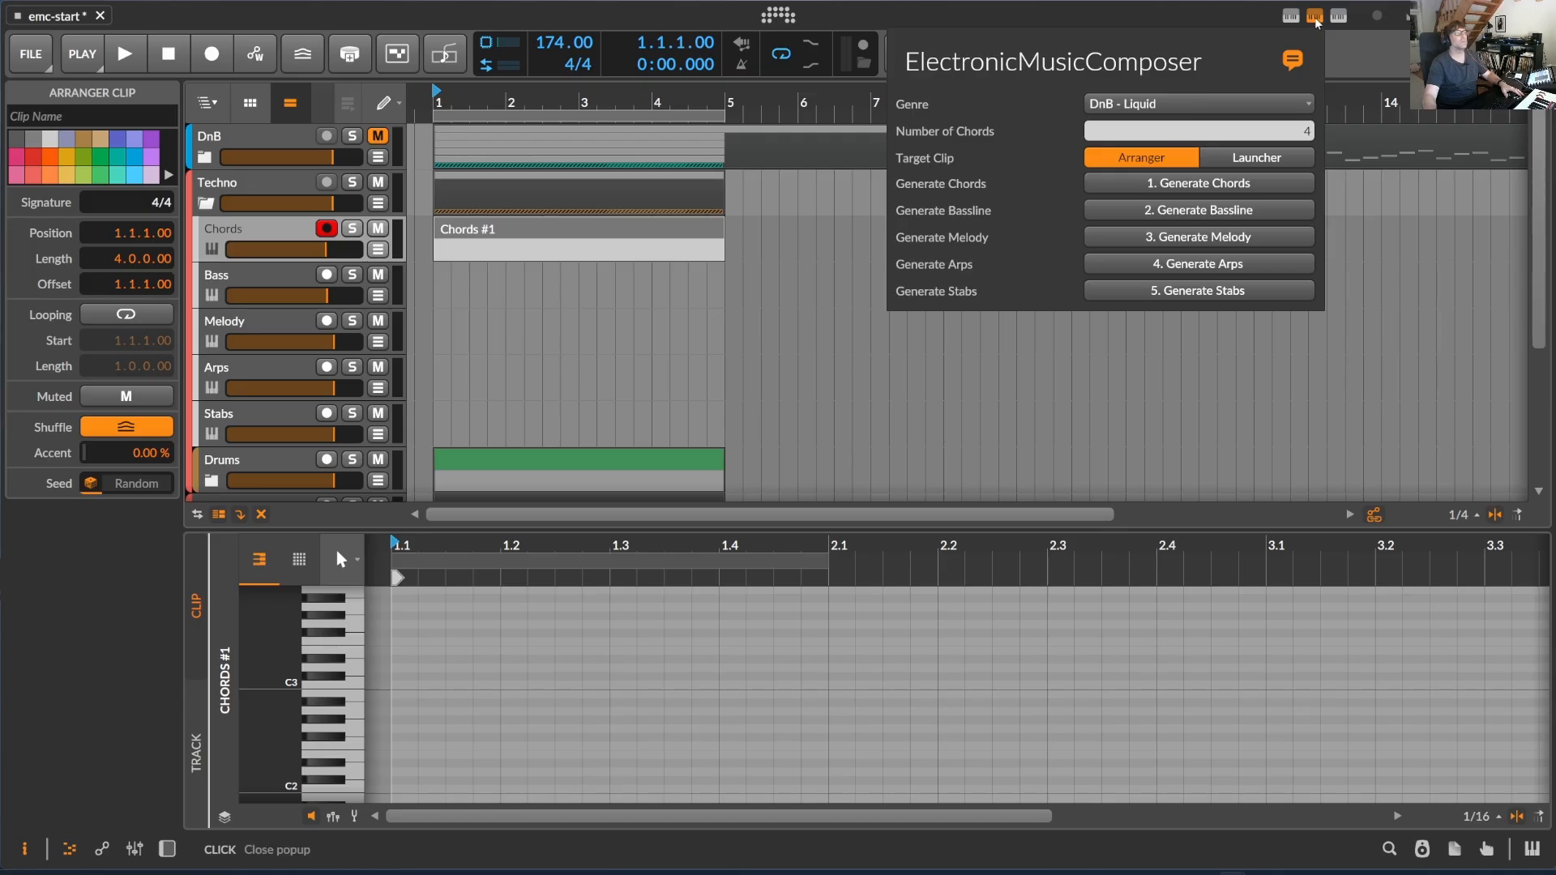
# - Set the genre to Hard Techno and generate four chords into the Techno group's Chords clip
pyautogui.click(1223, 98)
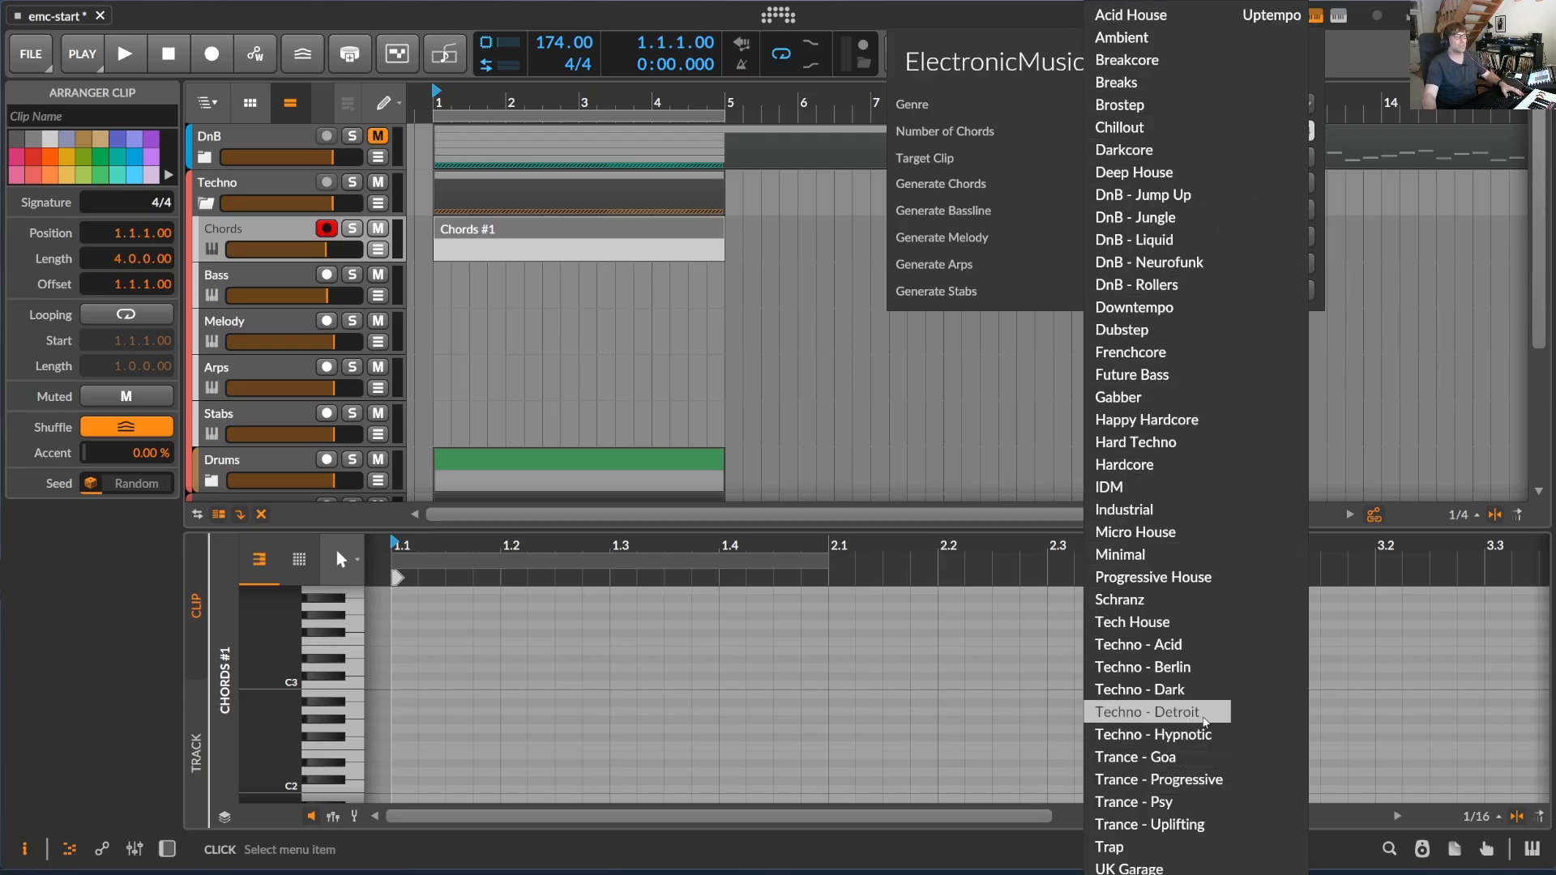
pyautogui.click(1204, 442)
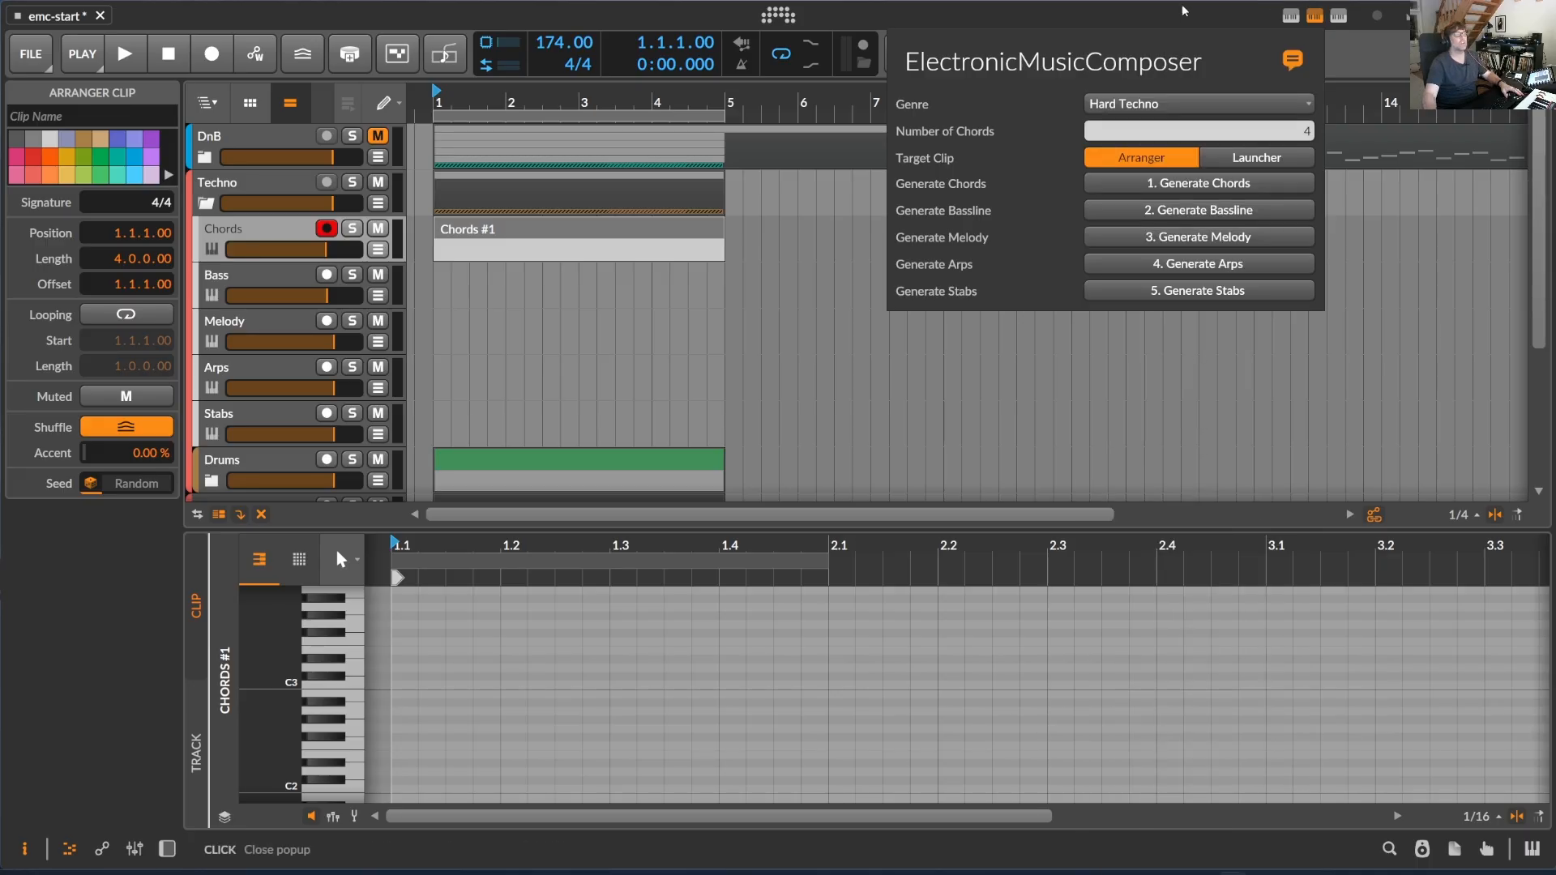
pyautogui.click(1212, 183)
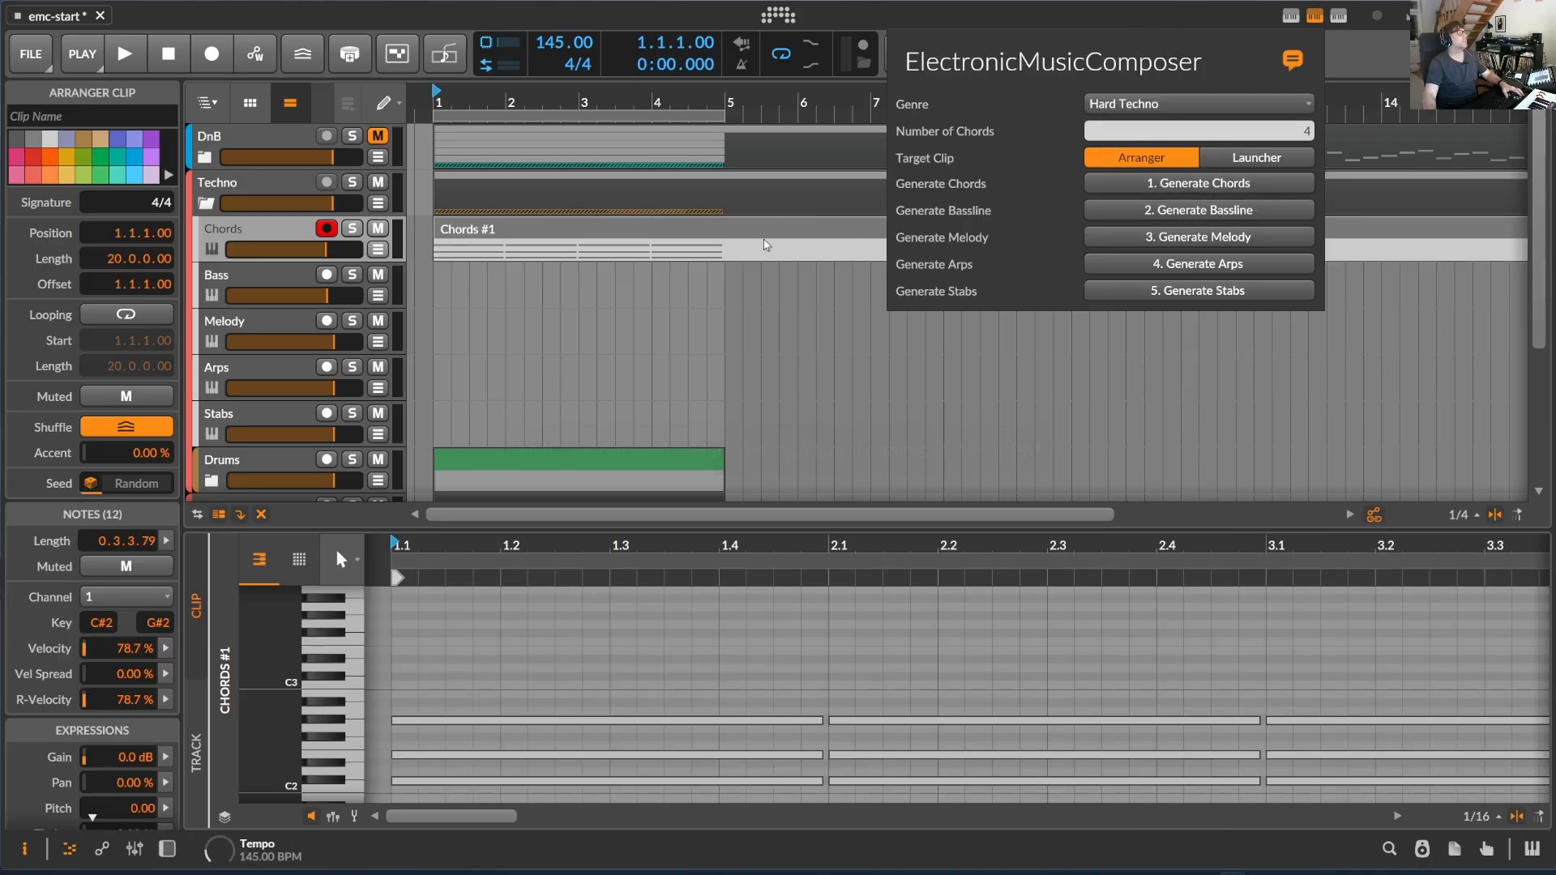
# - Solo the Techno group's Chords track and audition the generated chords
pyautogui.click(352, 229)
pyautogui.press('space')
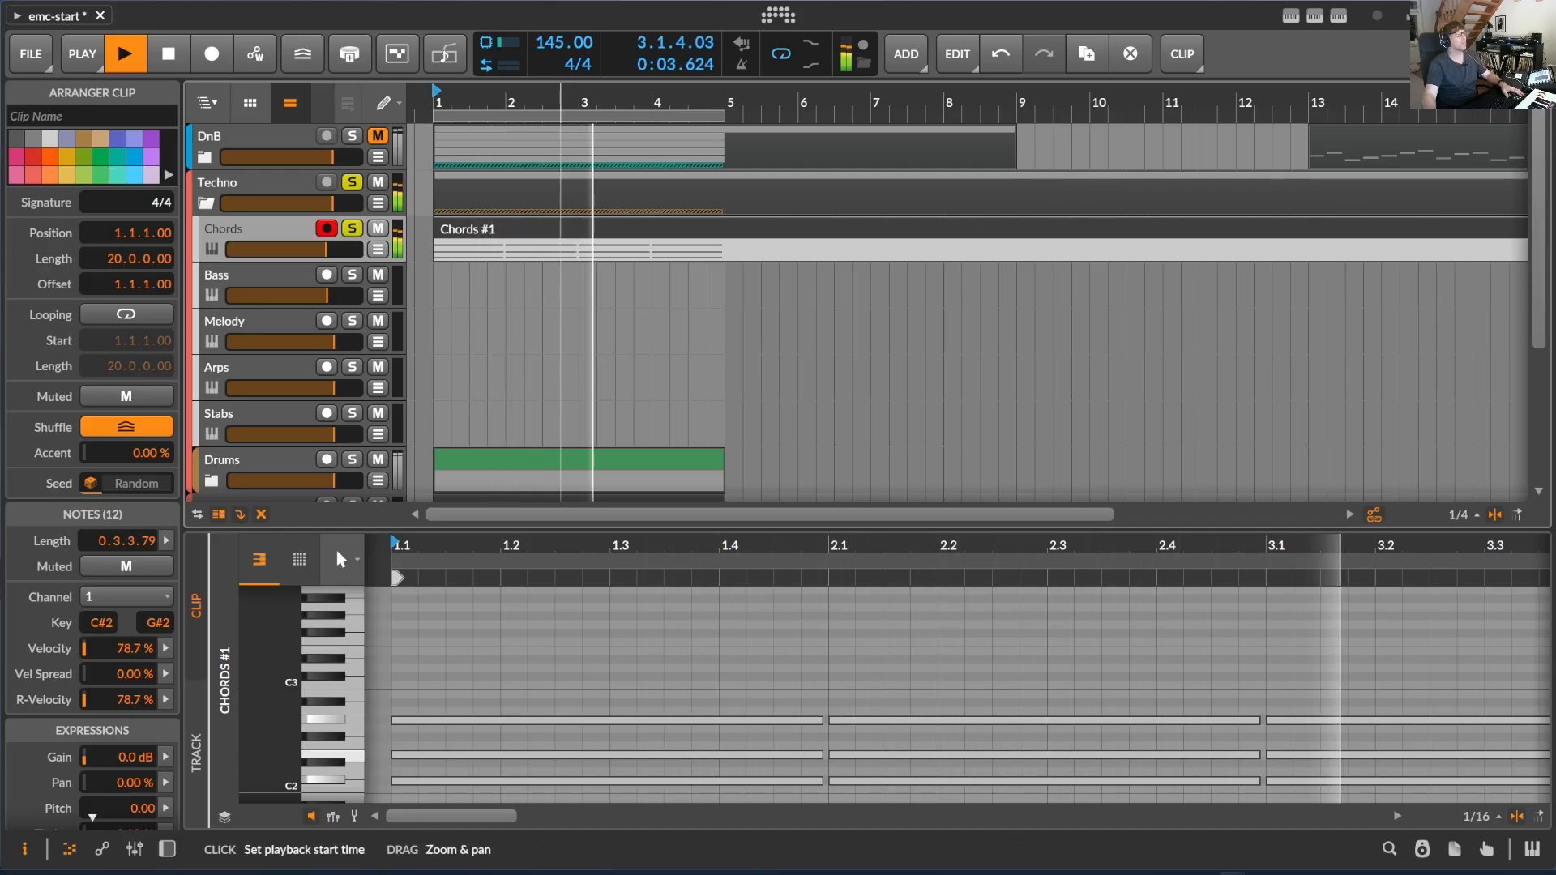
pyautogui.moveTo(561, 97); pyautogui.dragTo(561, 51)
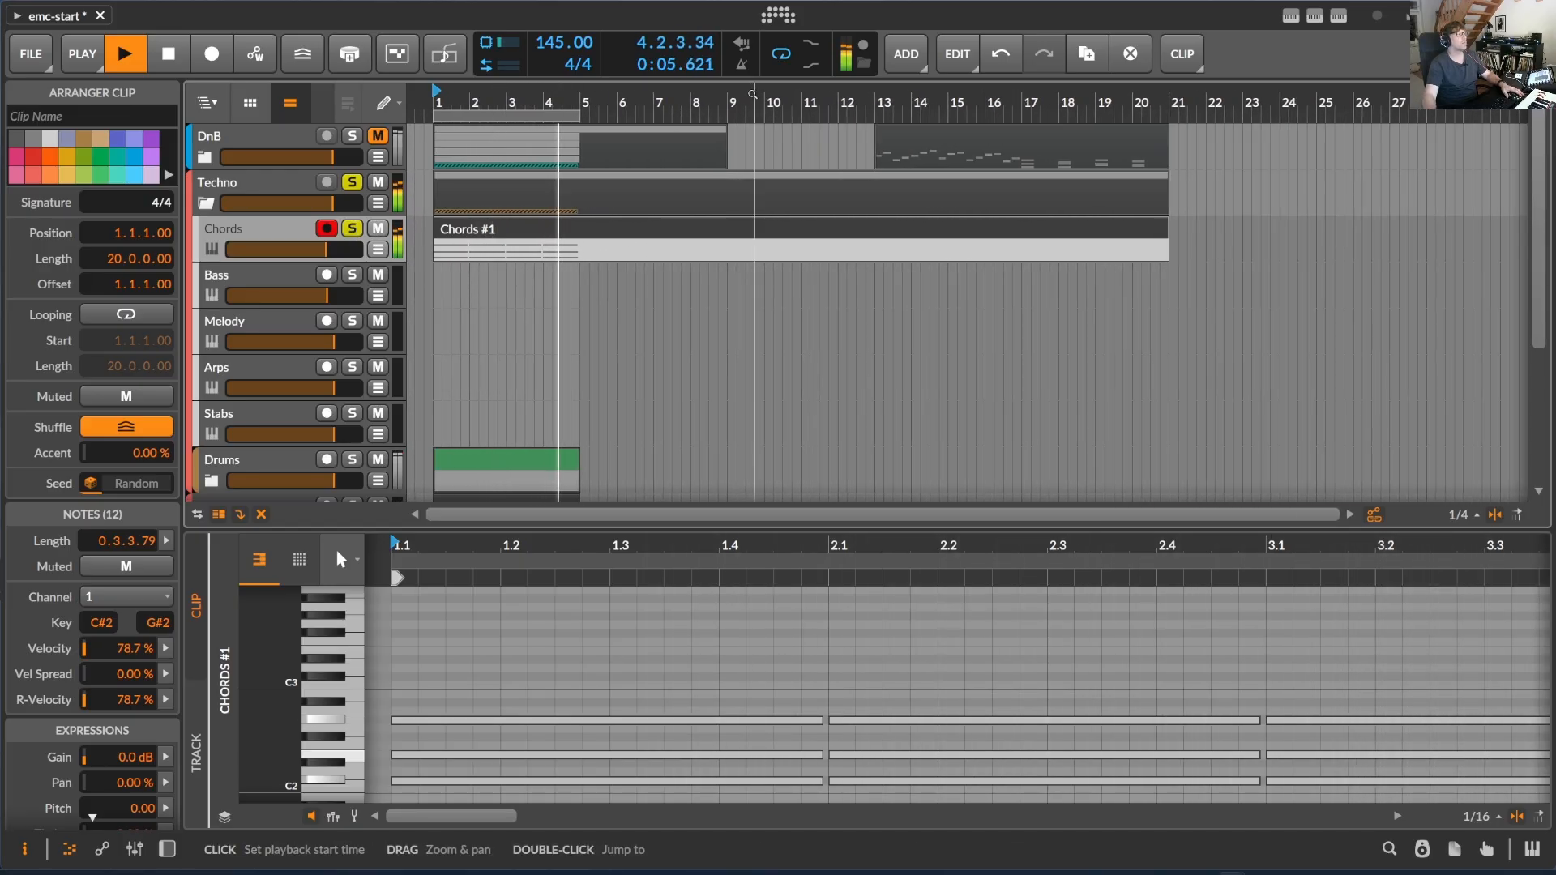
pyautogui.press('space')
# - Regenerate the four Hard Techno chords in the Chords clip and play back the new progression
pyautogui.click(1317, 17)
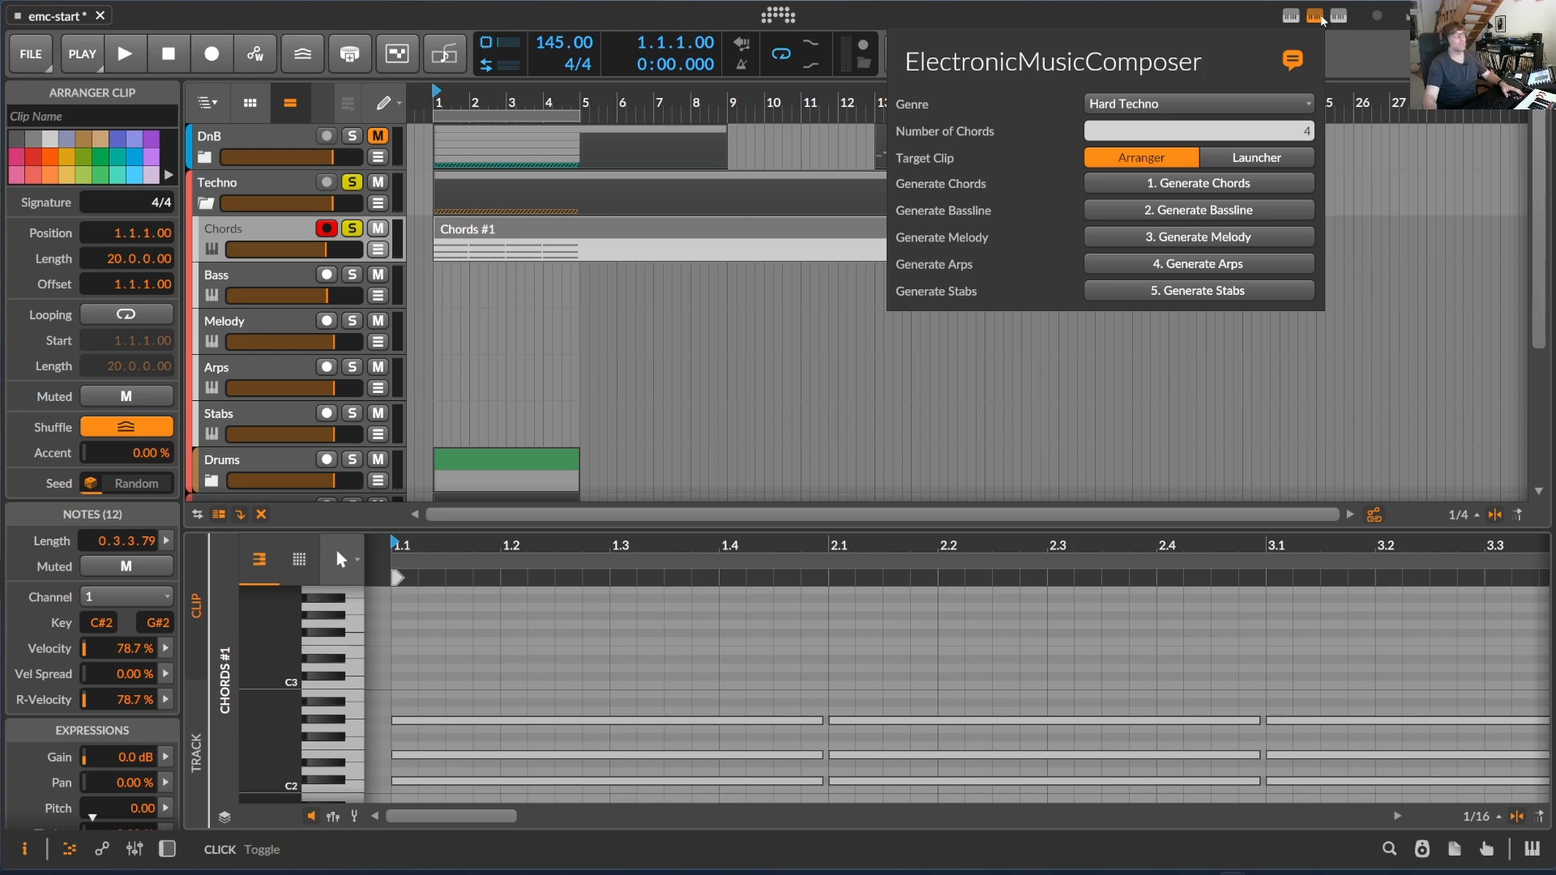
pyautogui.click(1215, 191)
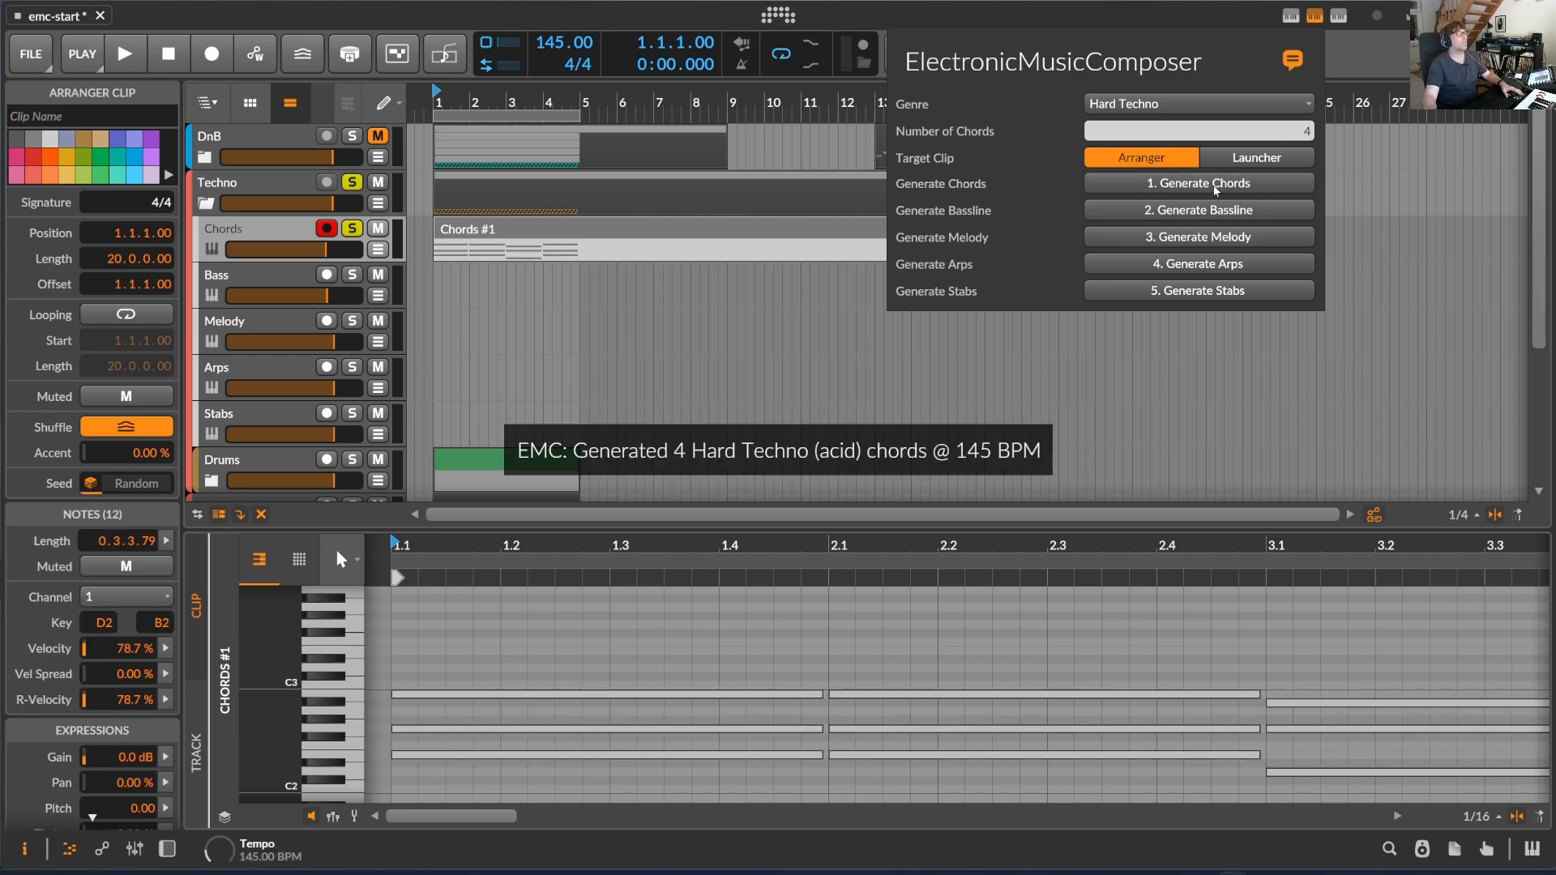
pyautogui.press('space')
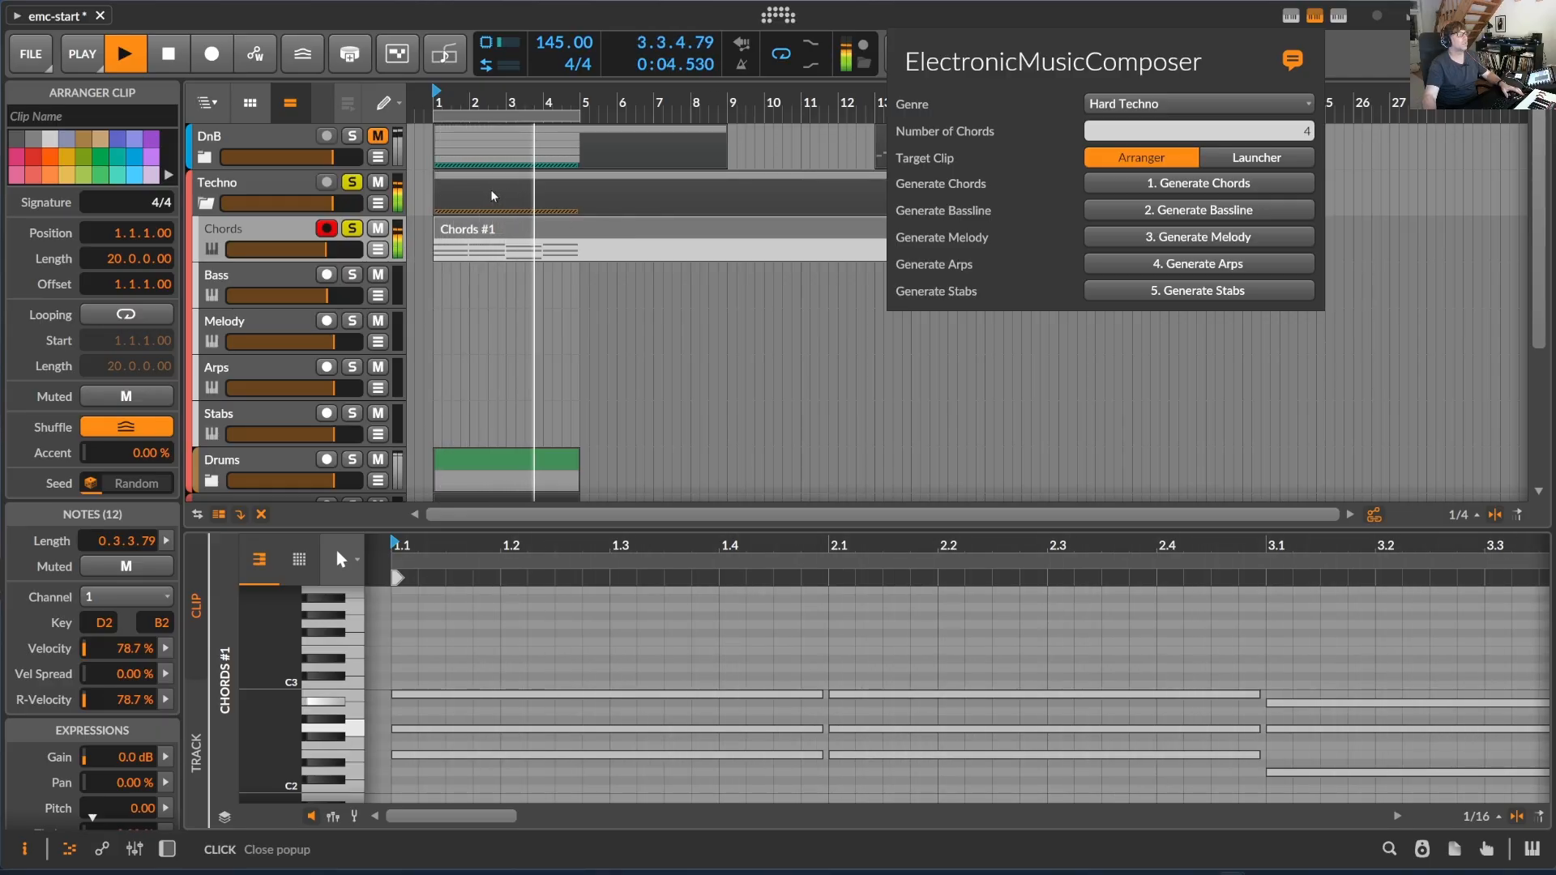
pyautogui.press('space')
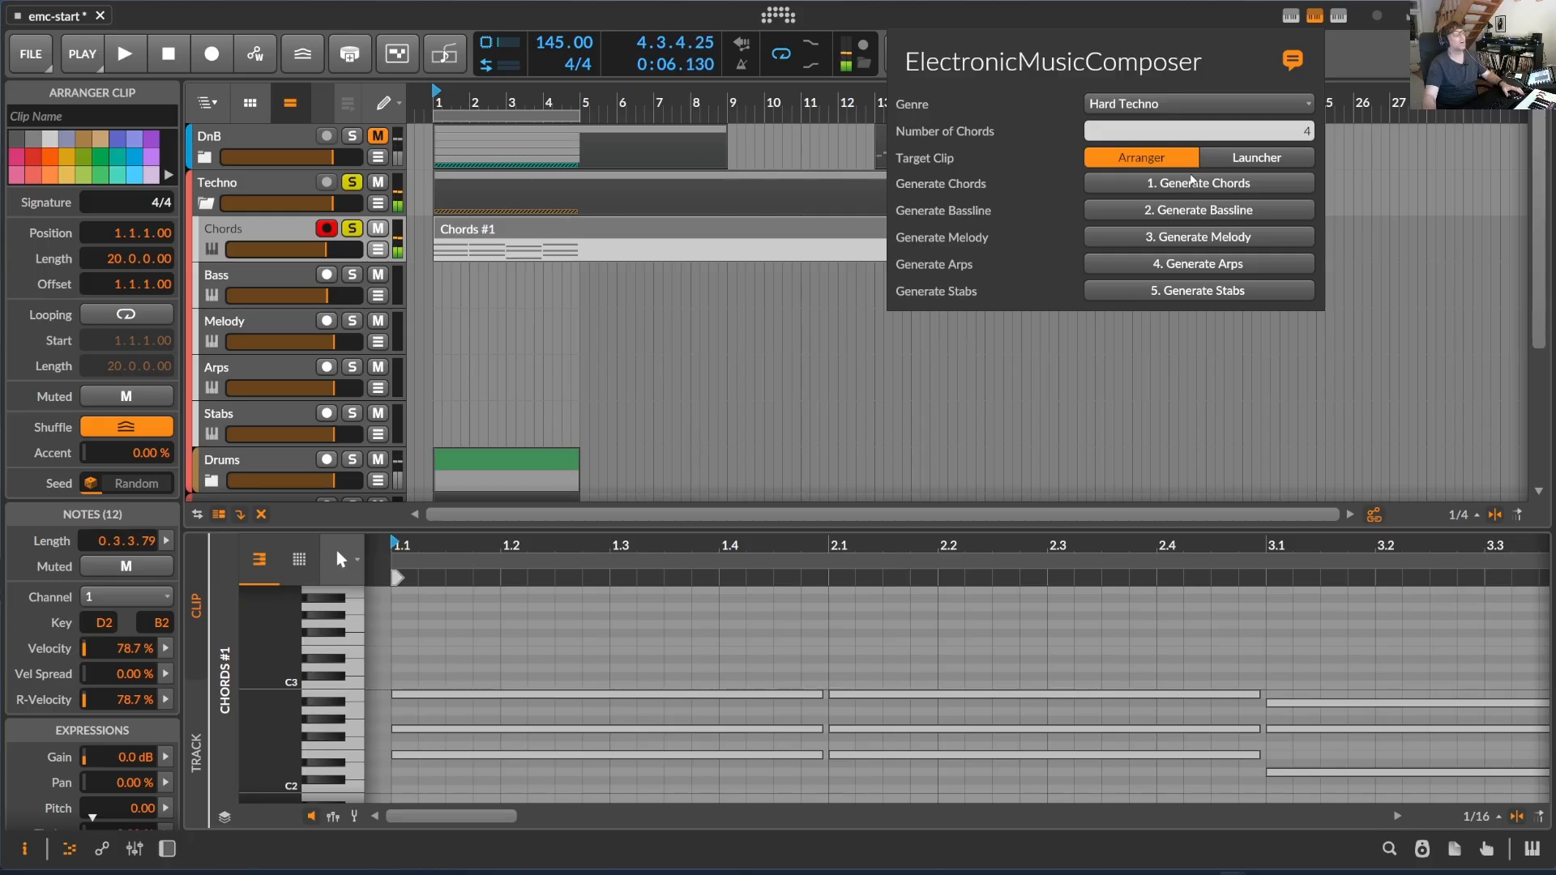
# - Generate a Hard Techno bassline, melody, arps and stabs into the Chords clip, regenerating the bassline and melody for new variations
pyautogui.click(1221, 213)
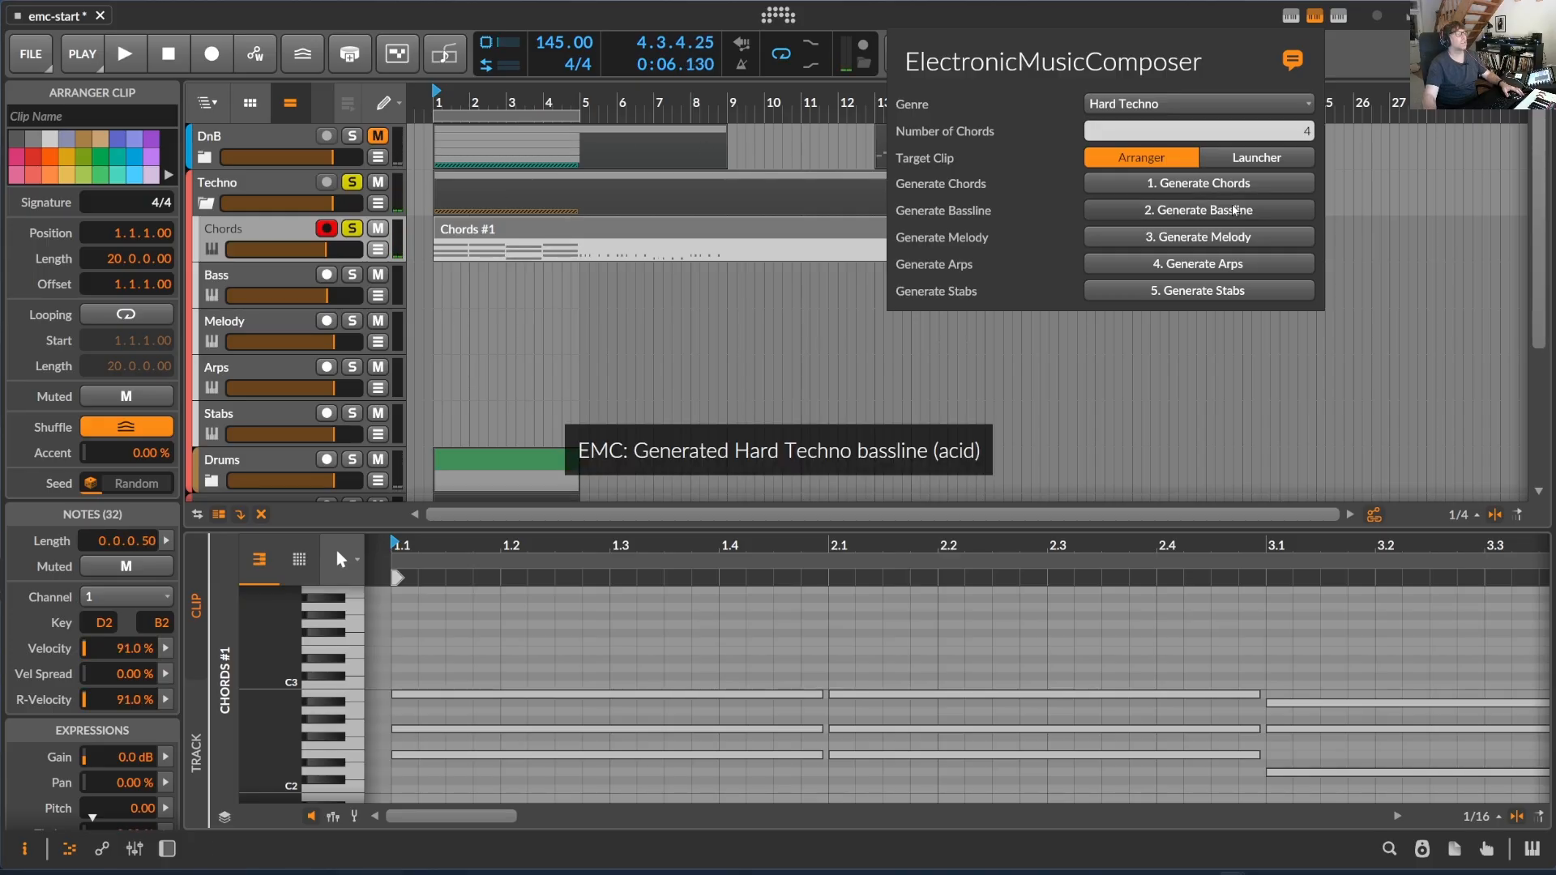
pyautogui.click(1233, 210)
pyautogui.click(1233, 210)
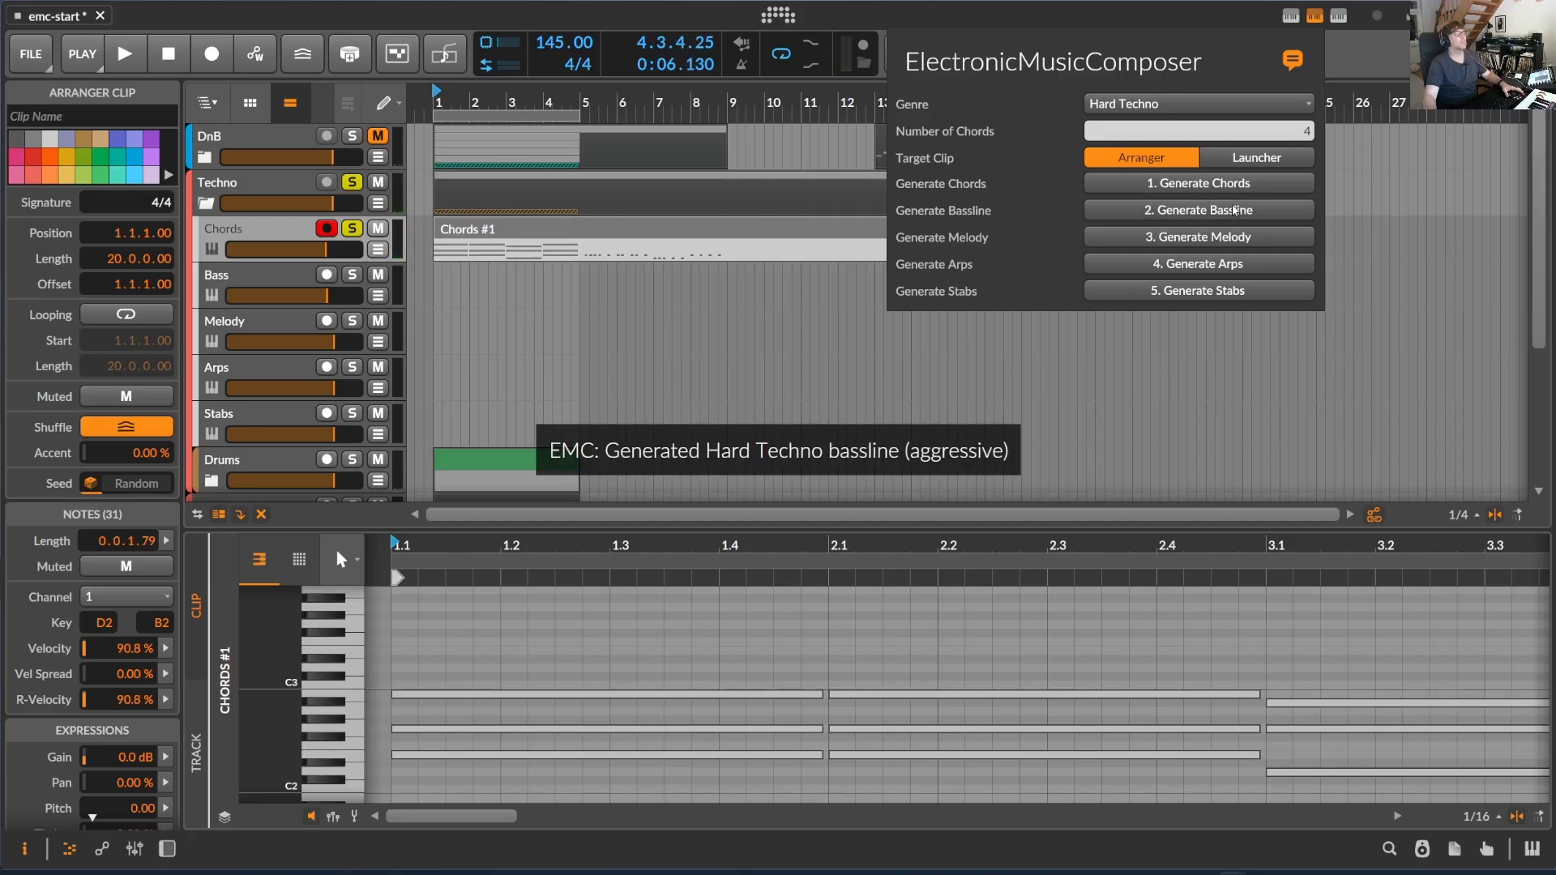
pyautogui.click(1234, 243)
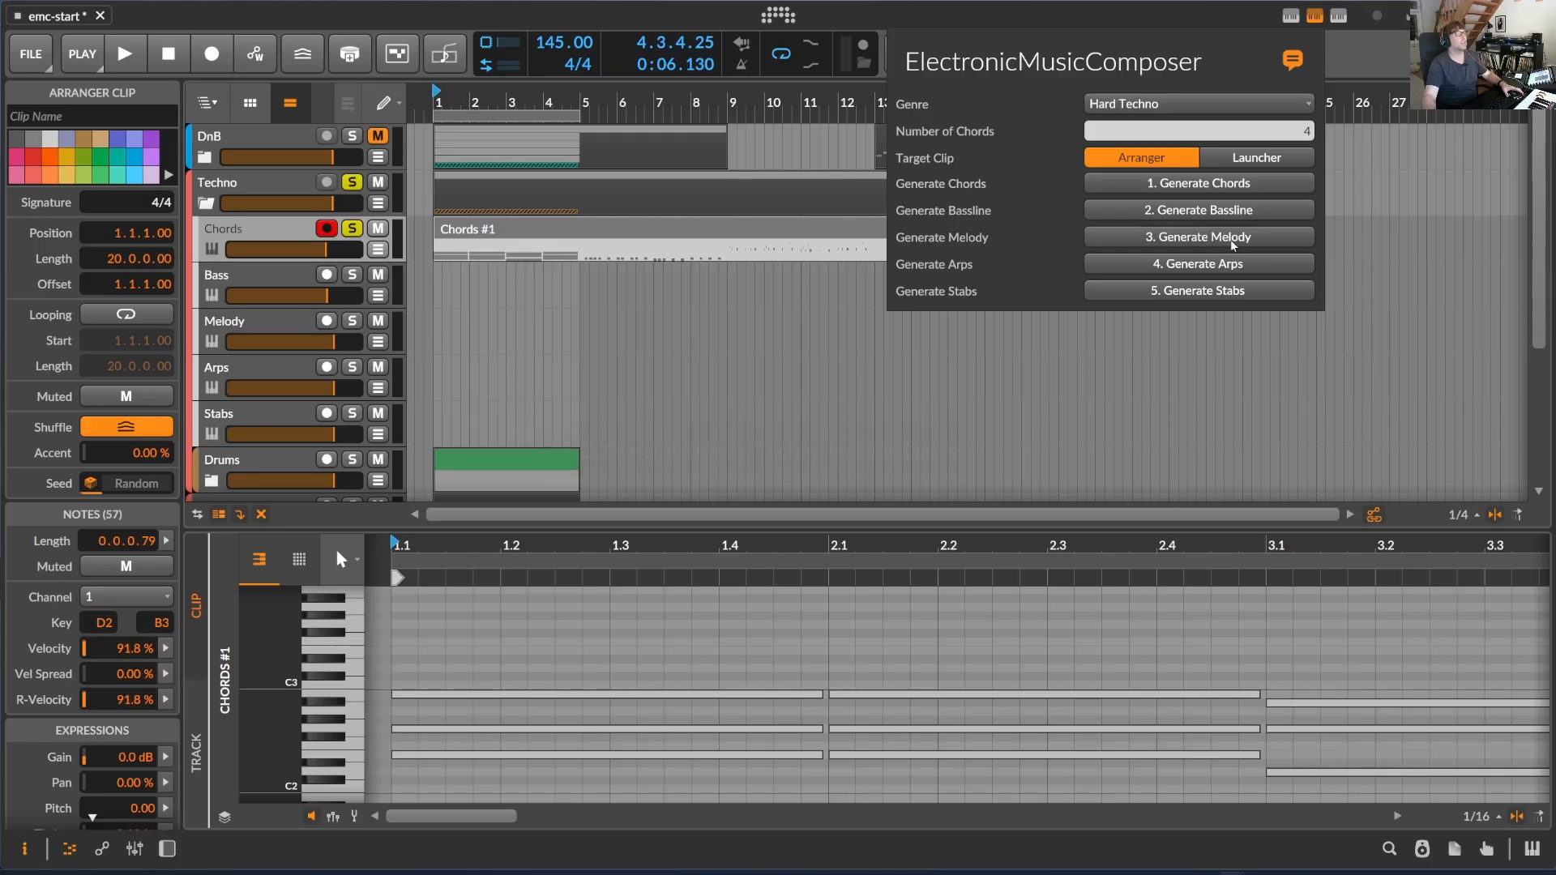
pyautogui.click(1234, 243)
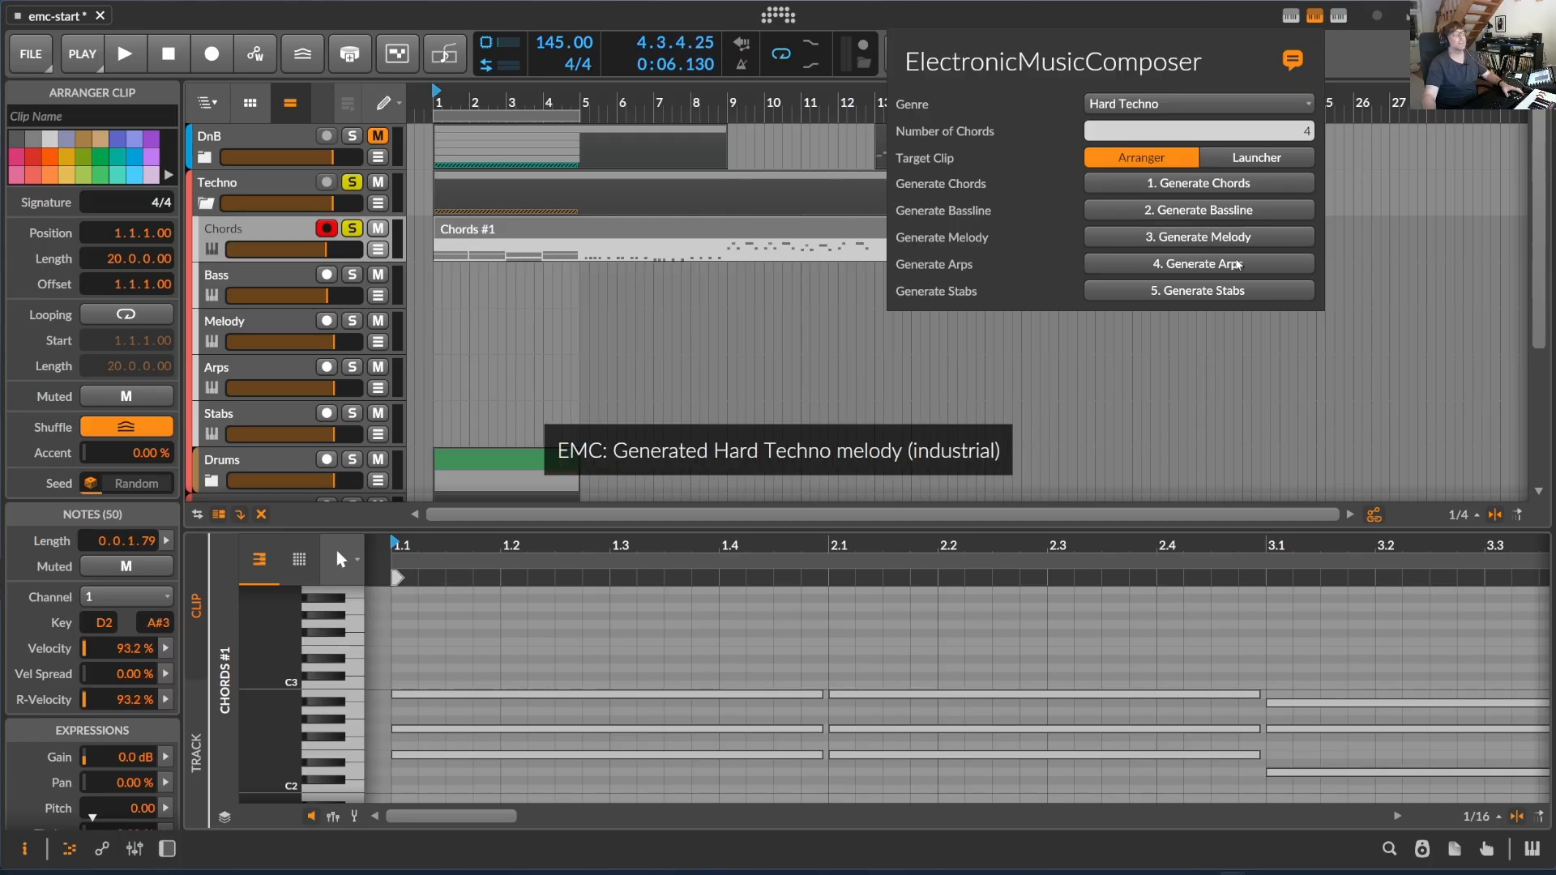
pyautogui.click(1238, 264)
pyautogui.click(1237, 290)
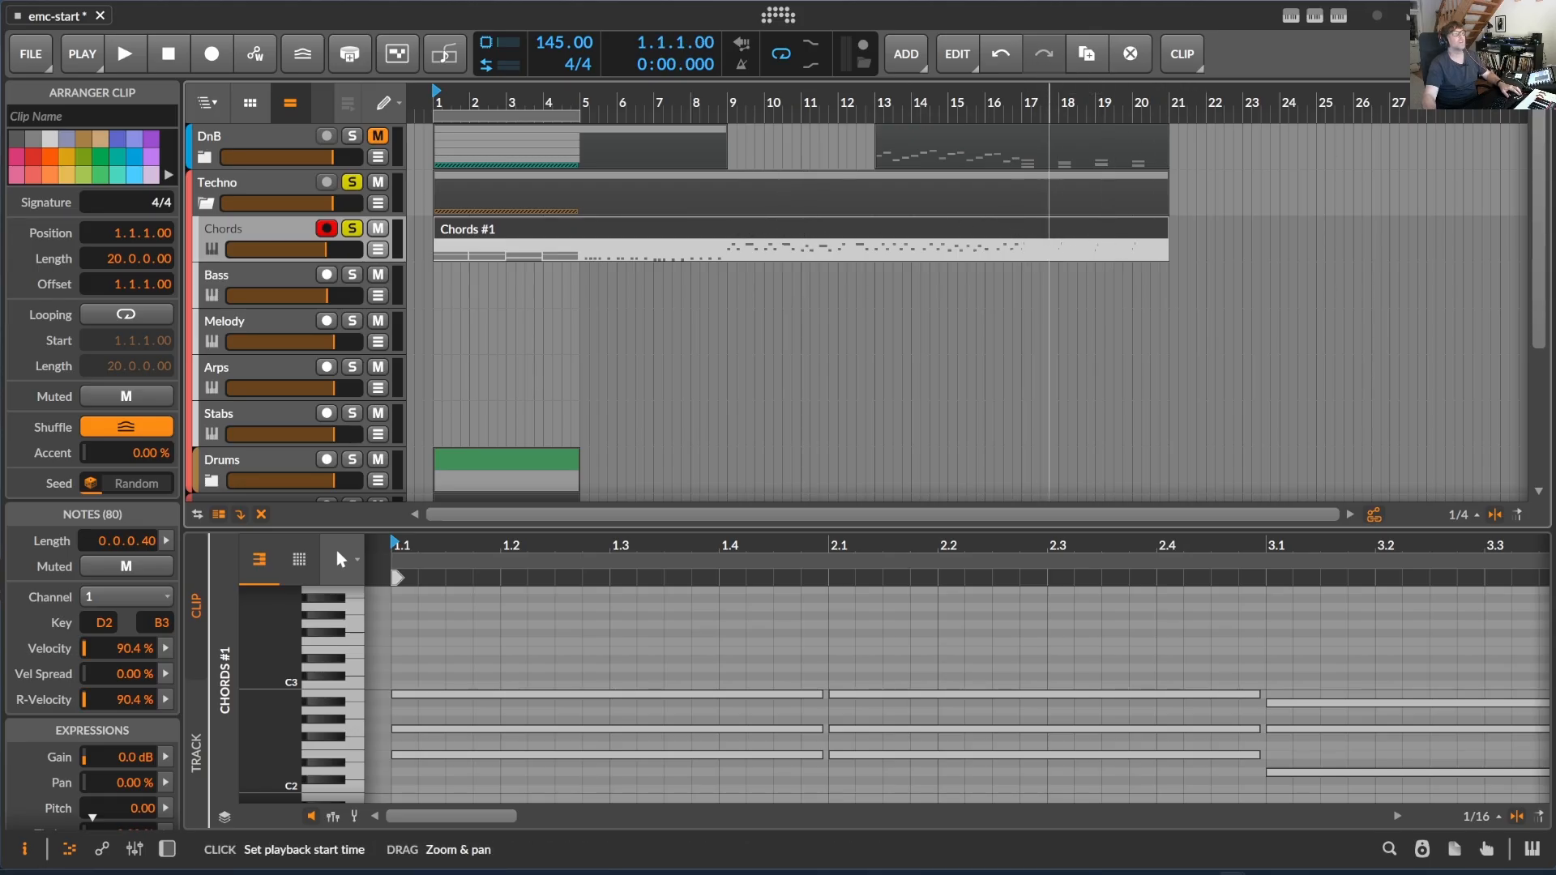
# - Split the Techno Chords clip at bars 5, 9, 13 and 17 into five four-bar clips
pyautogui.moveTo(1049, 102); pyautogui.dragTo(1222, 105)
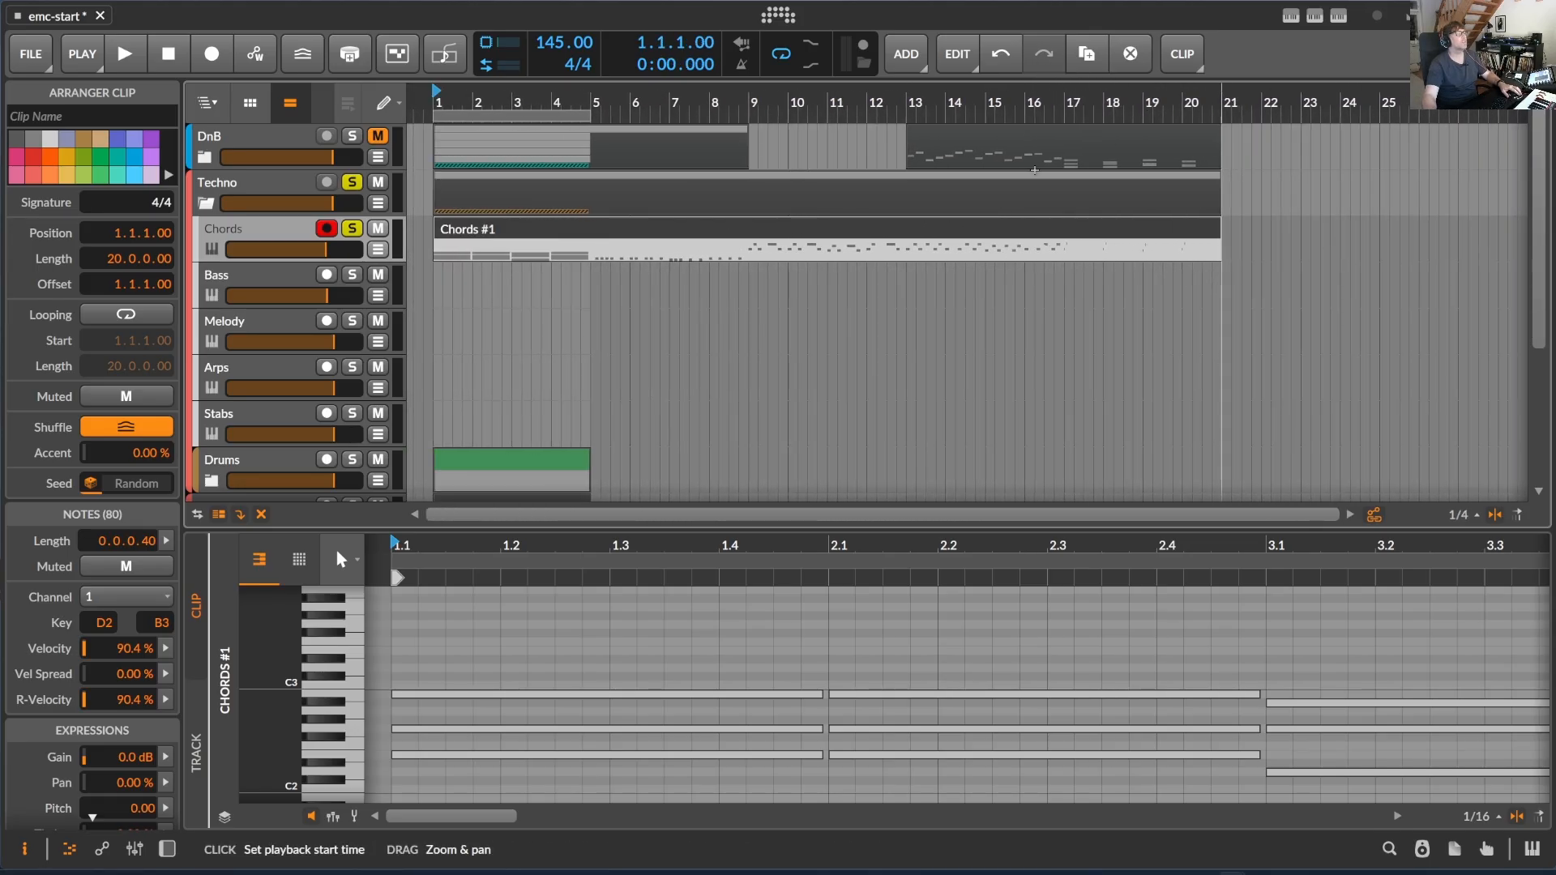
pyautogui.click(592, 247)
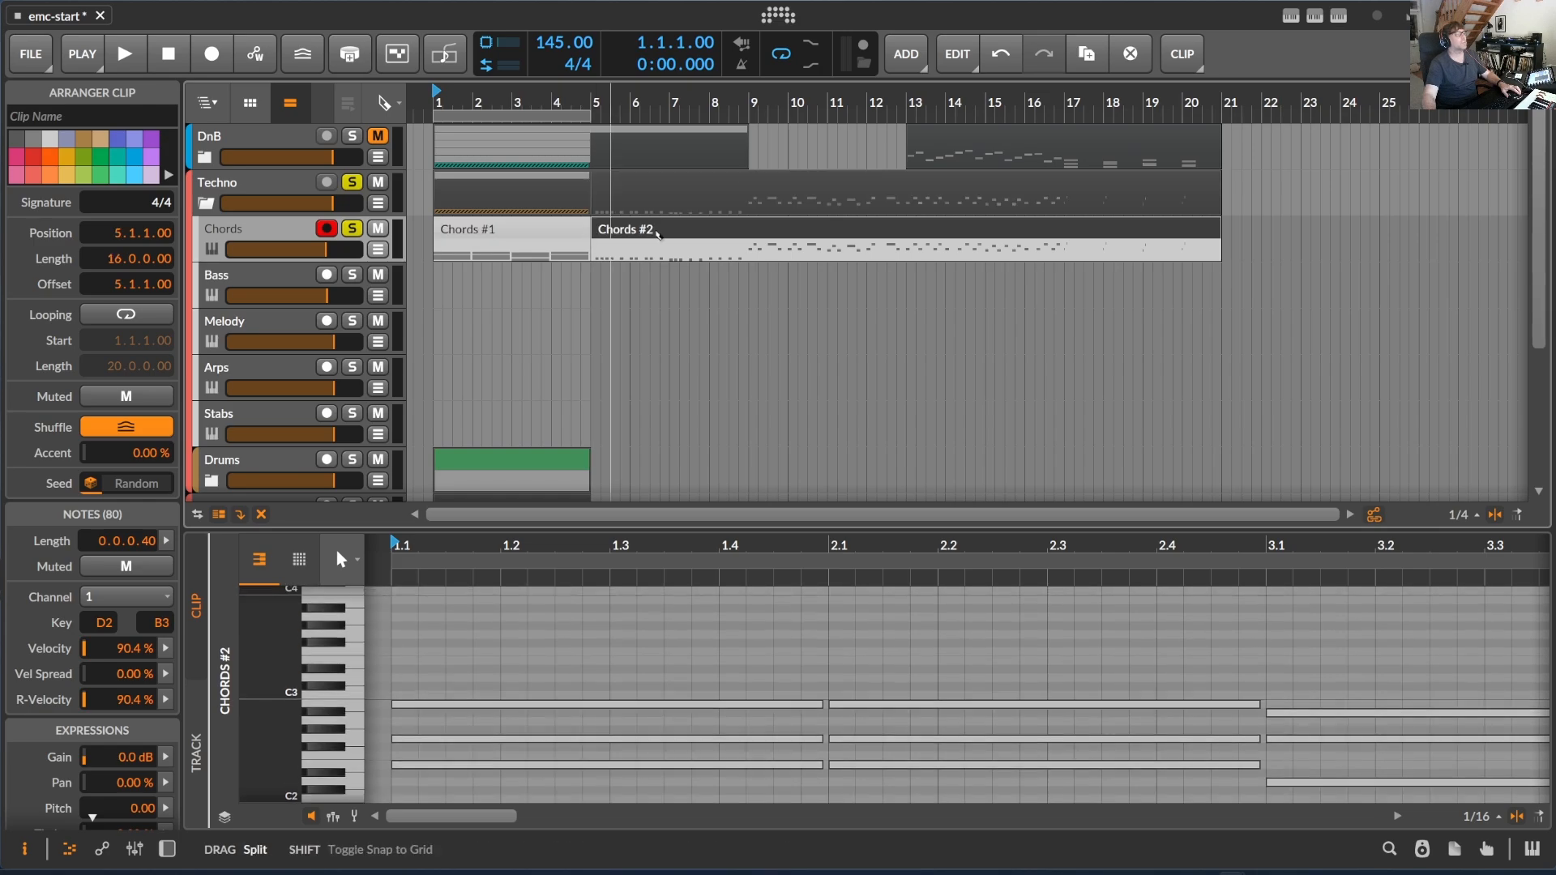
pyautogui.click(747, 247)
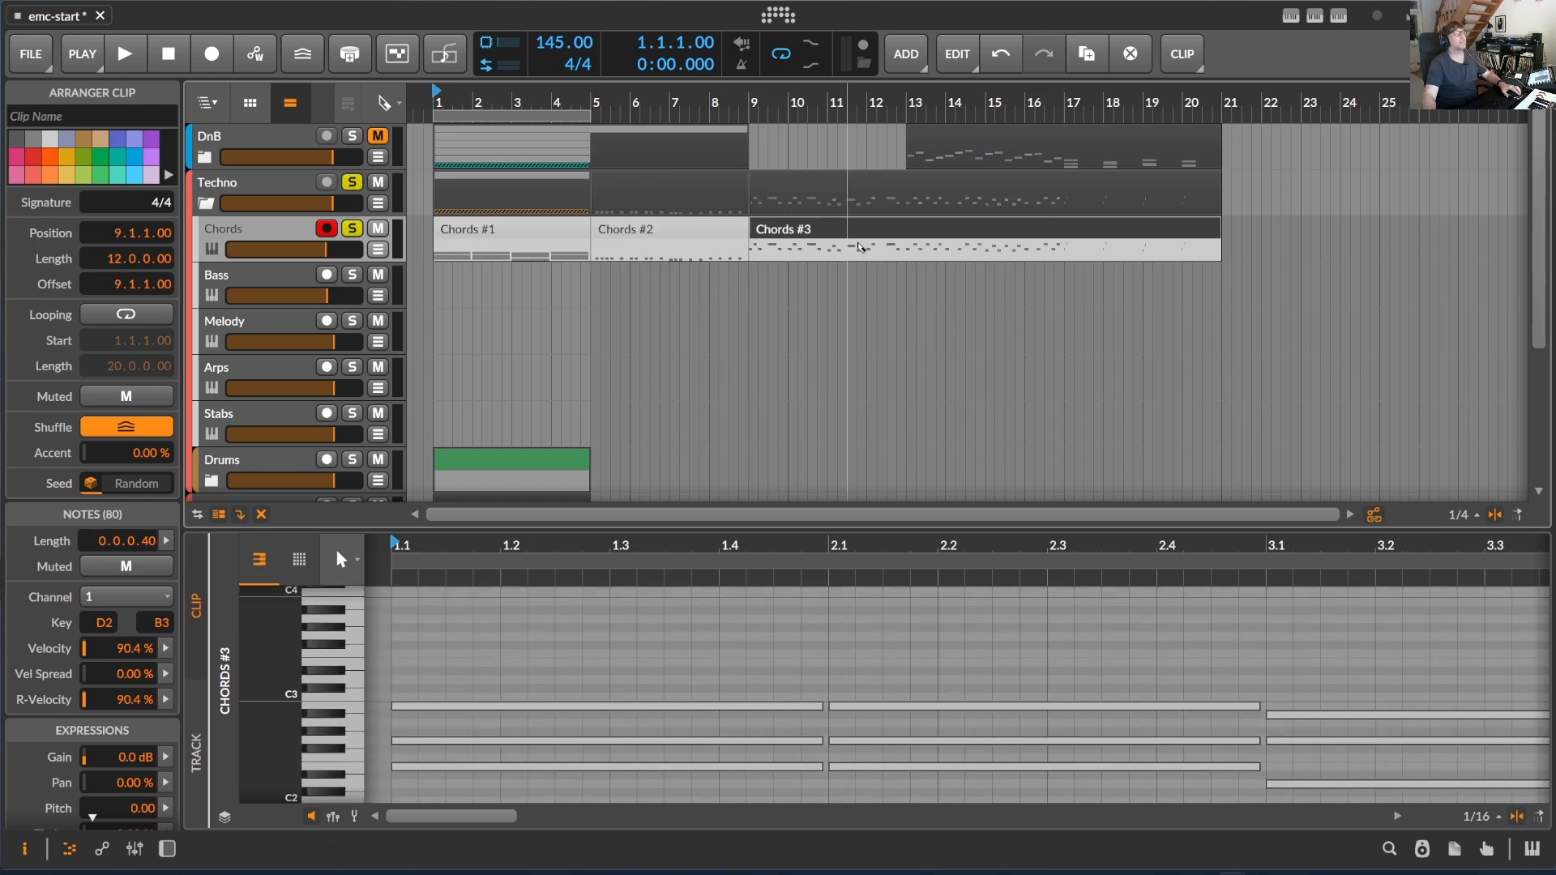
pyautogui.click(908, 242)
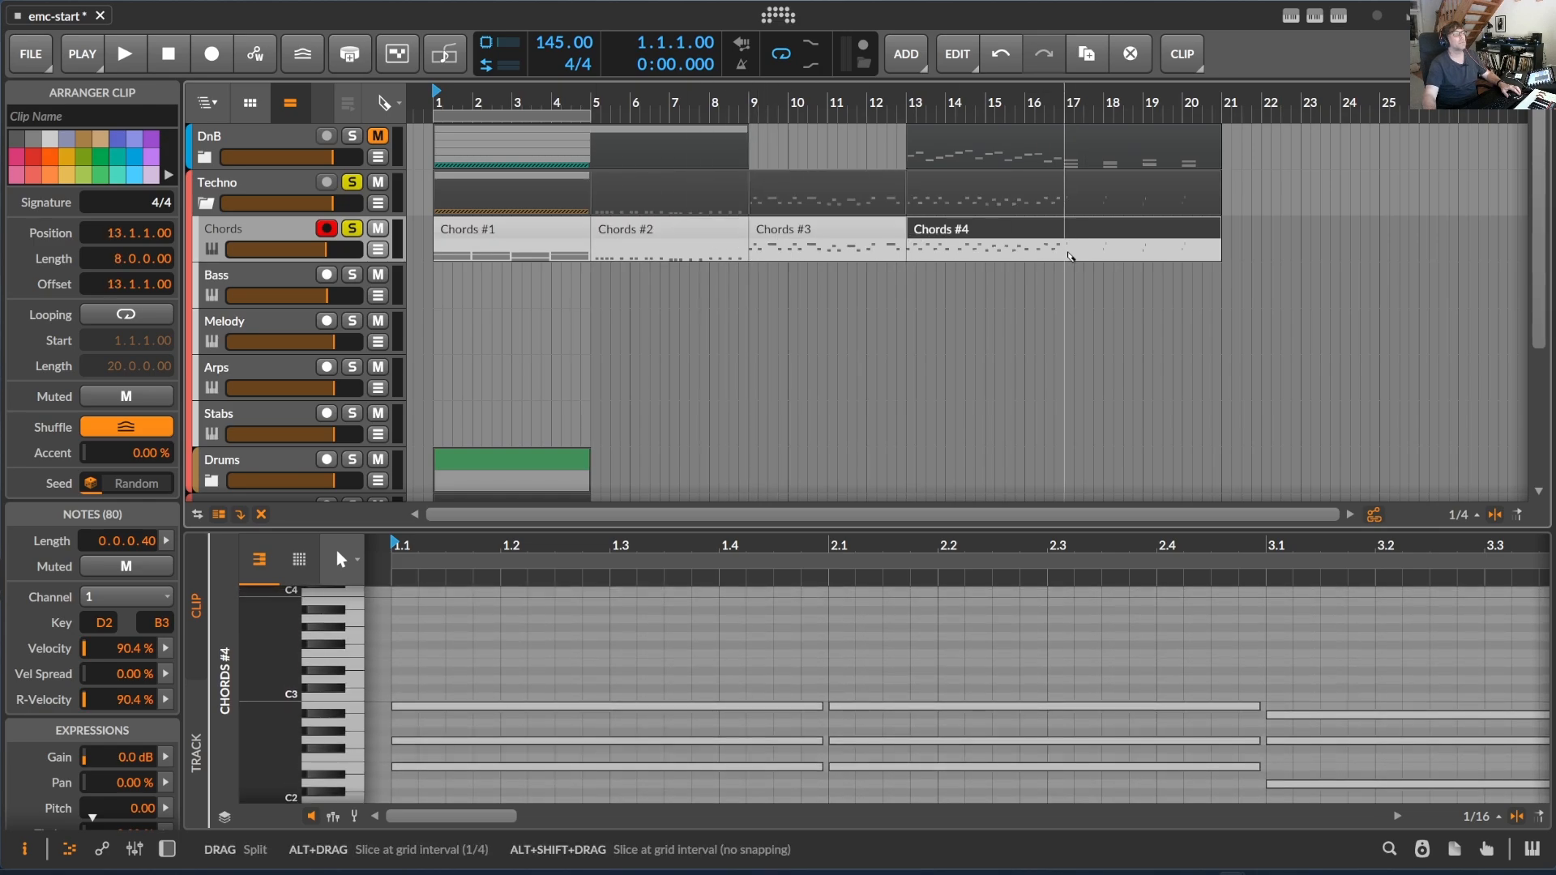
pyautogui.click(1065, 243)
# - Move the second to fifth Chords clips to bar 1 on the Bass, Melody, Arps and Stabs tracks respectively
pyautogui.moveTo(646, 231); pyautogui.dragTo(489, 278)
pyautogui.moveTo(754, 243); pyautogui.dragTo(441, 328)
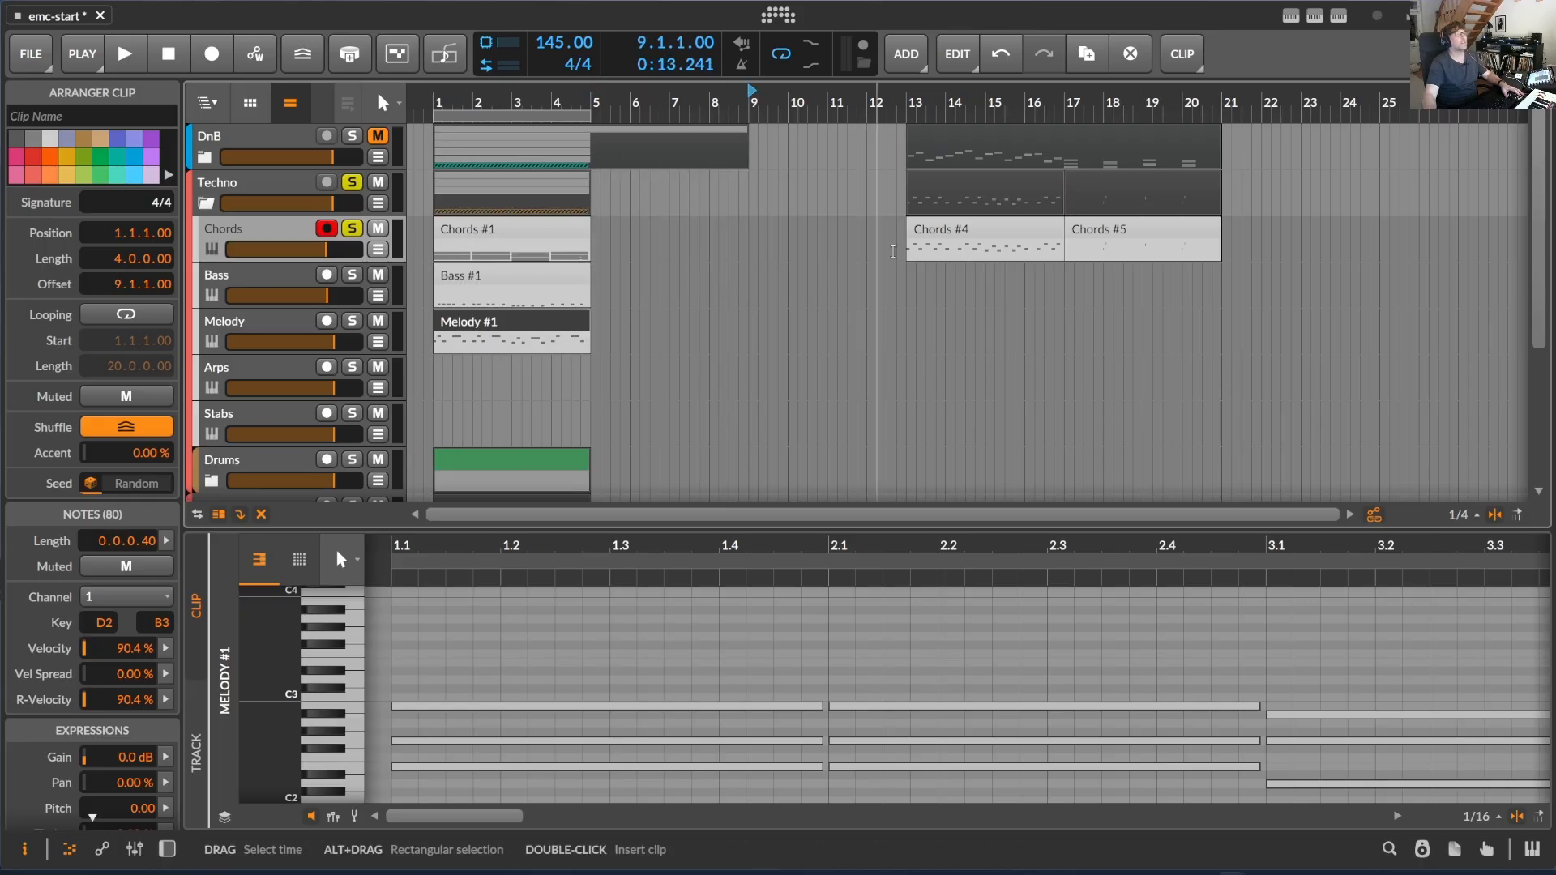
pyautogui.moveTo(934, 241); pyautogui.dragTo(462, 368)
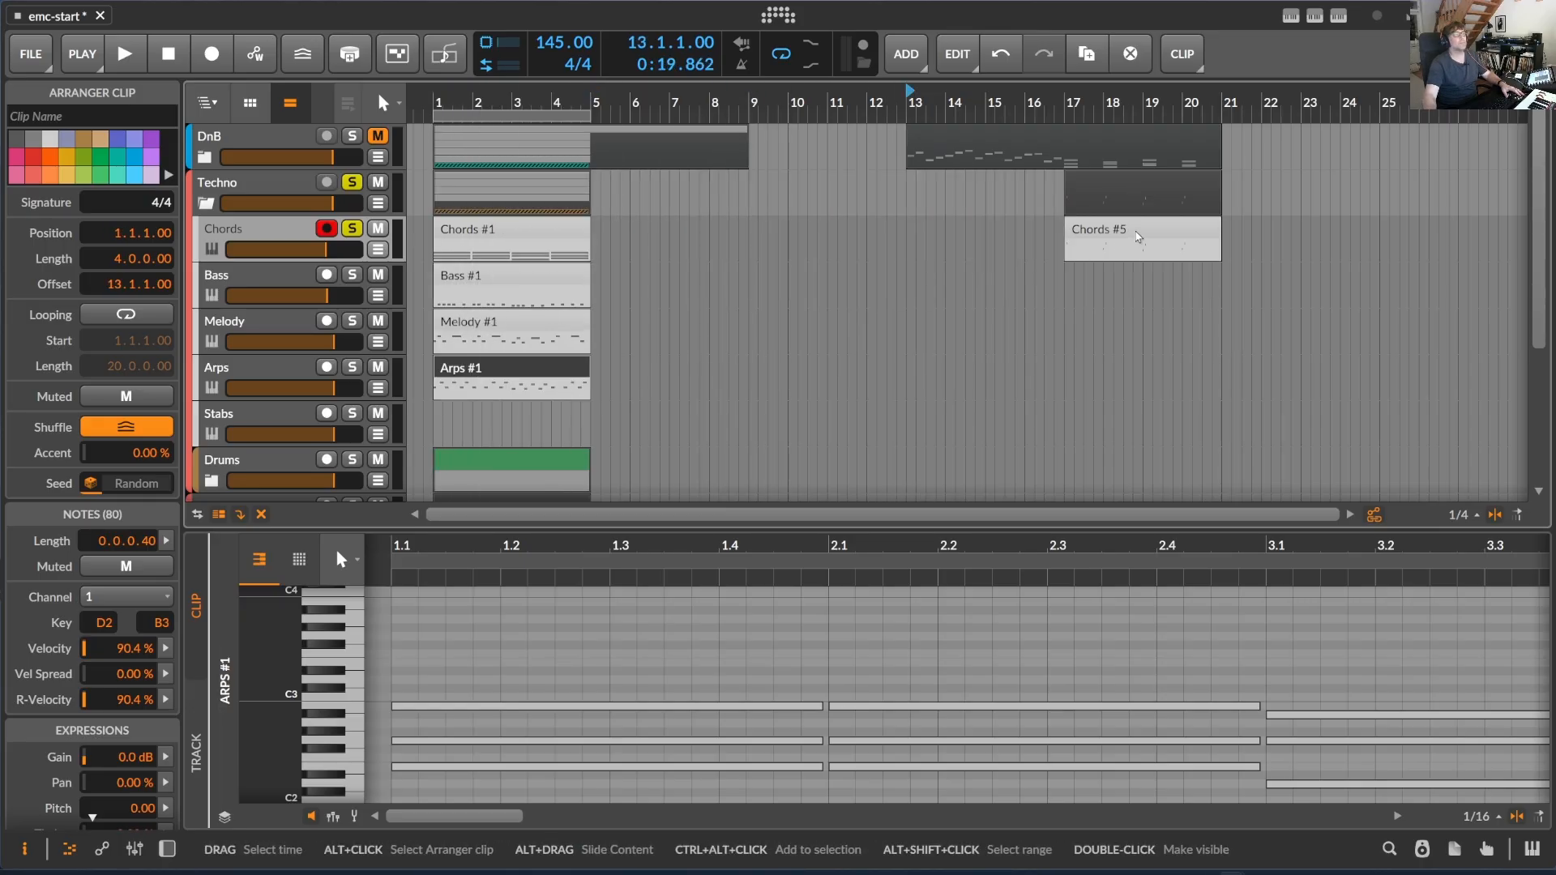
pyautogui.moveTo(1076, 232); pyautogui.dragTo(445, 418)
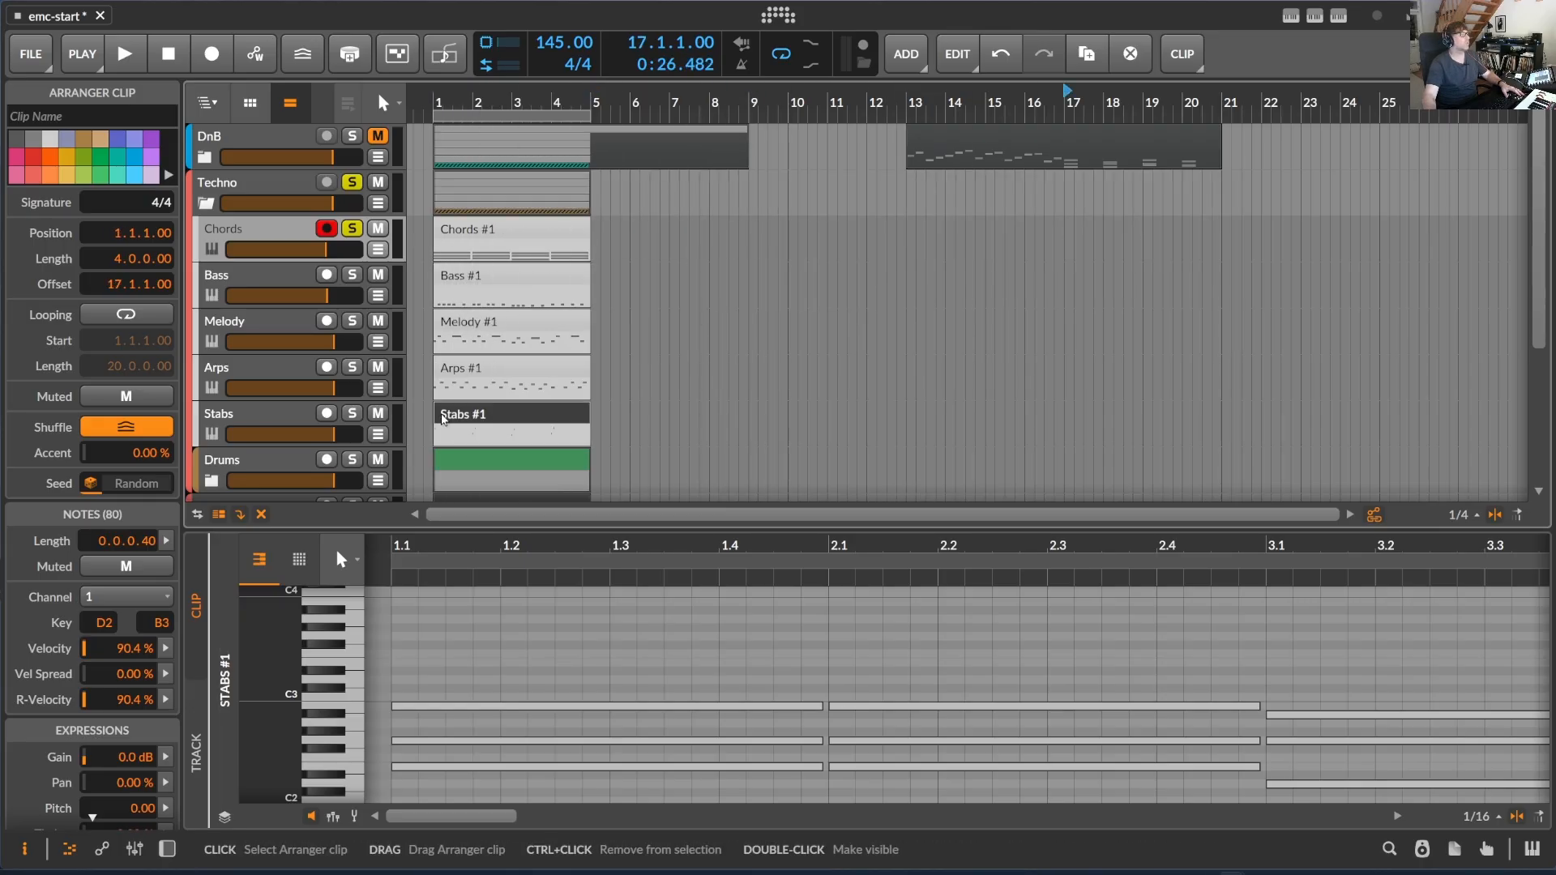
# - Solo the Techno group's Bass track and Drums subgroup and play them together from bar 1
pyautogui.click(353, 277)
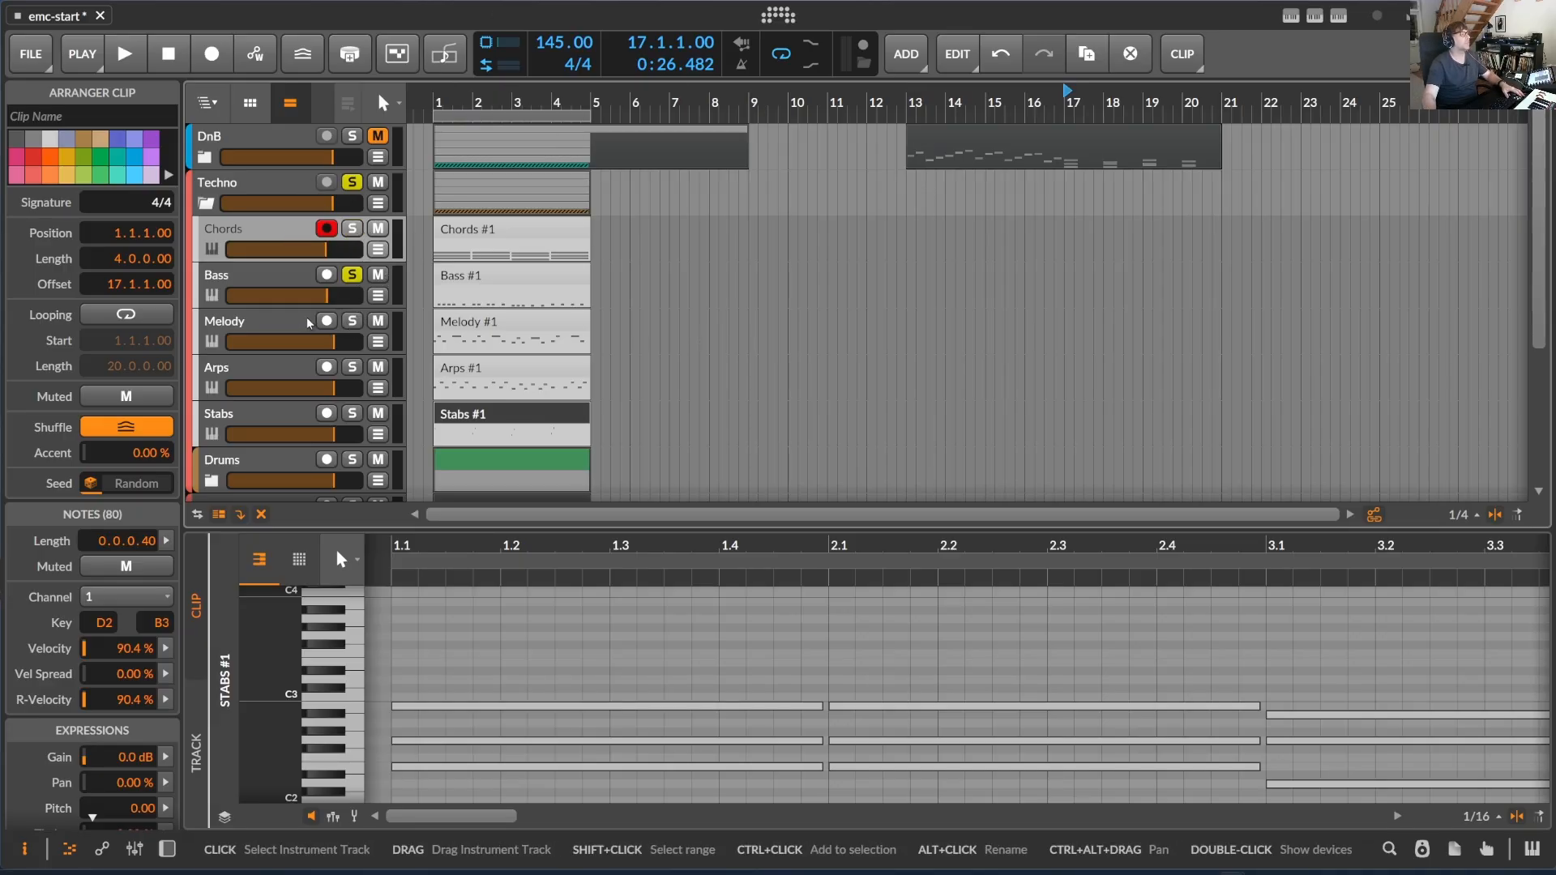
pyautogui.scroll(-4, 308, 324)
pyautogui.click(354, 265)
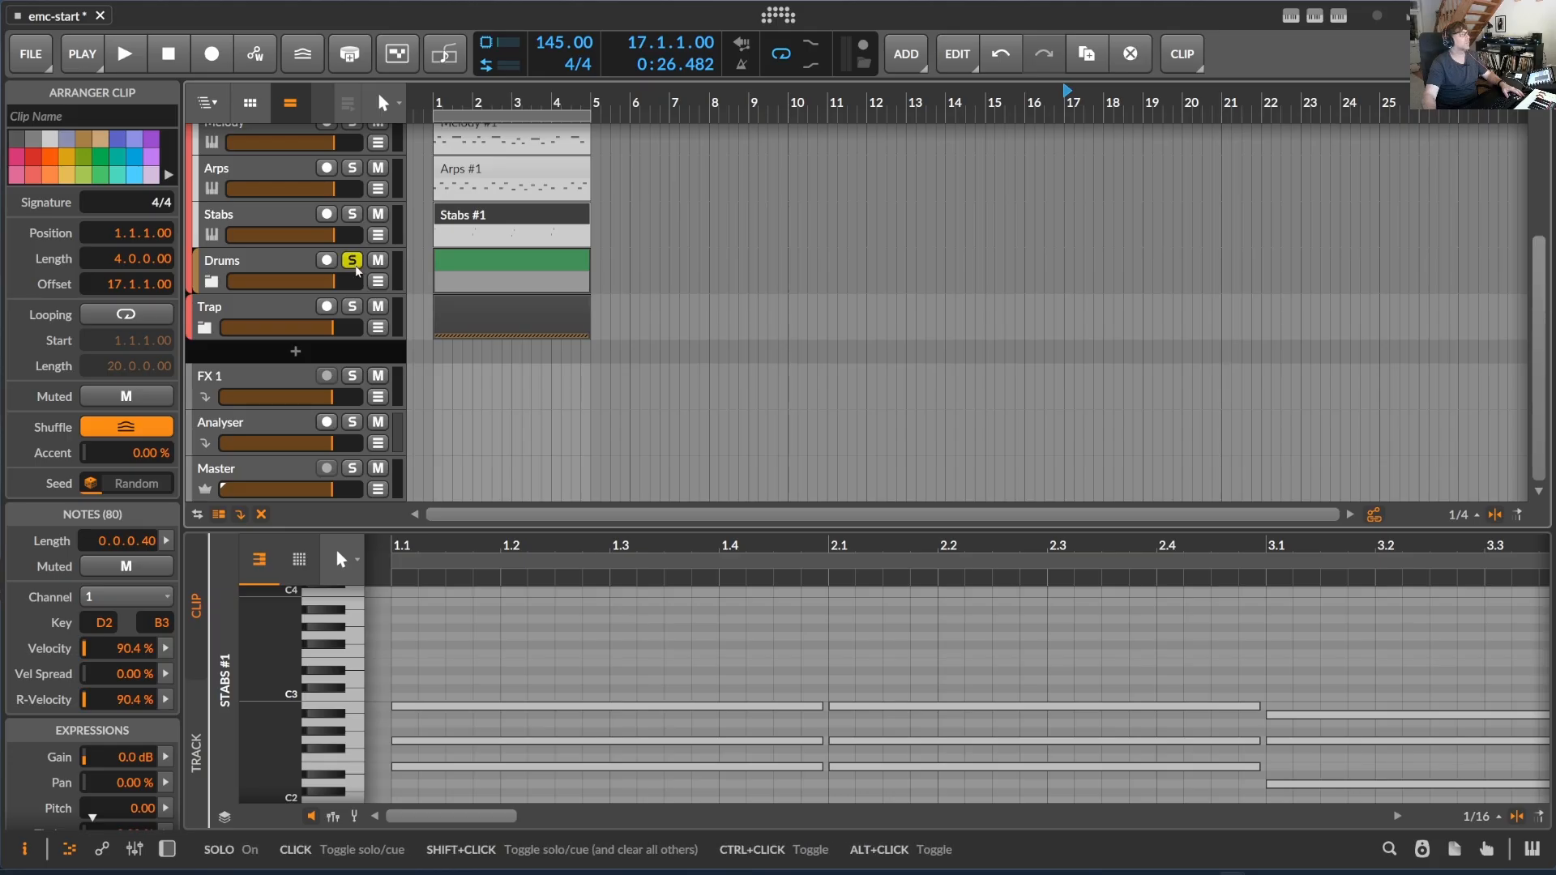
pyautogui.hotkey('alt', 'space')
pyautogui.moveTo(483, 103); pyautogui.dragTo(532, 102)
pyautogui.scroll(3, 316, 263)
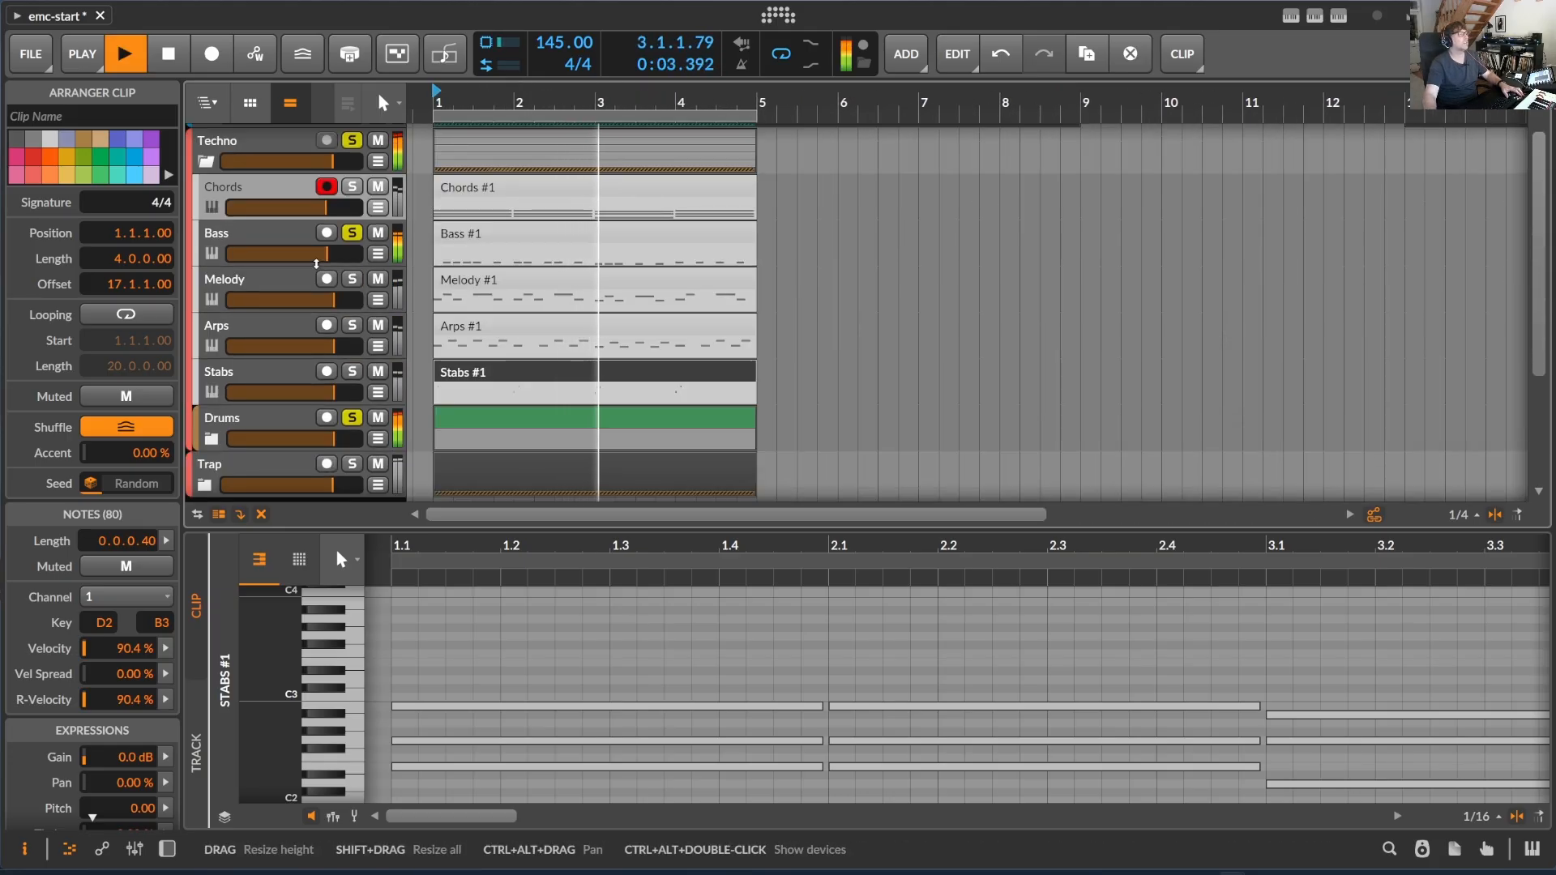
# - Open the Bass track's Serum 2 device and fine-tune its Beat LFO amount during playback
pyautogui.click(283, 236)
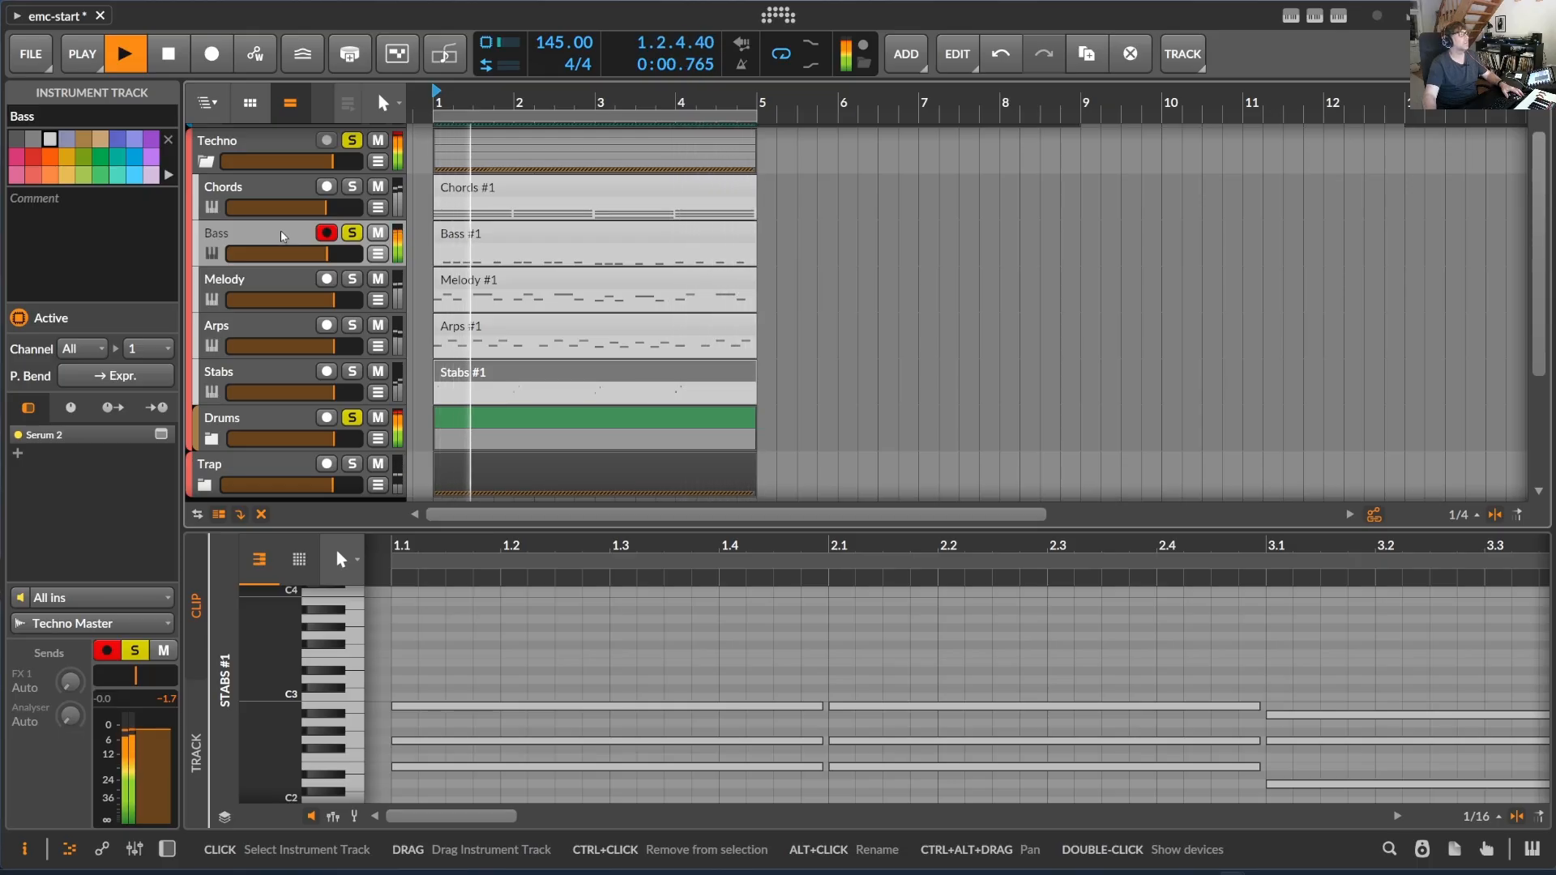
pyautogui.doubleClick(283, 235)
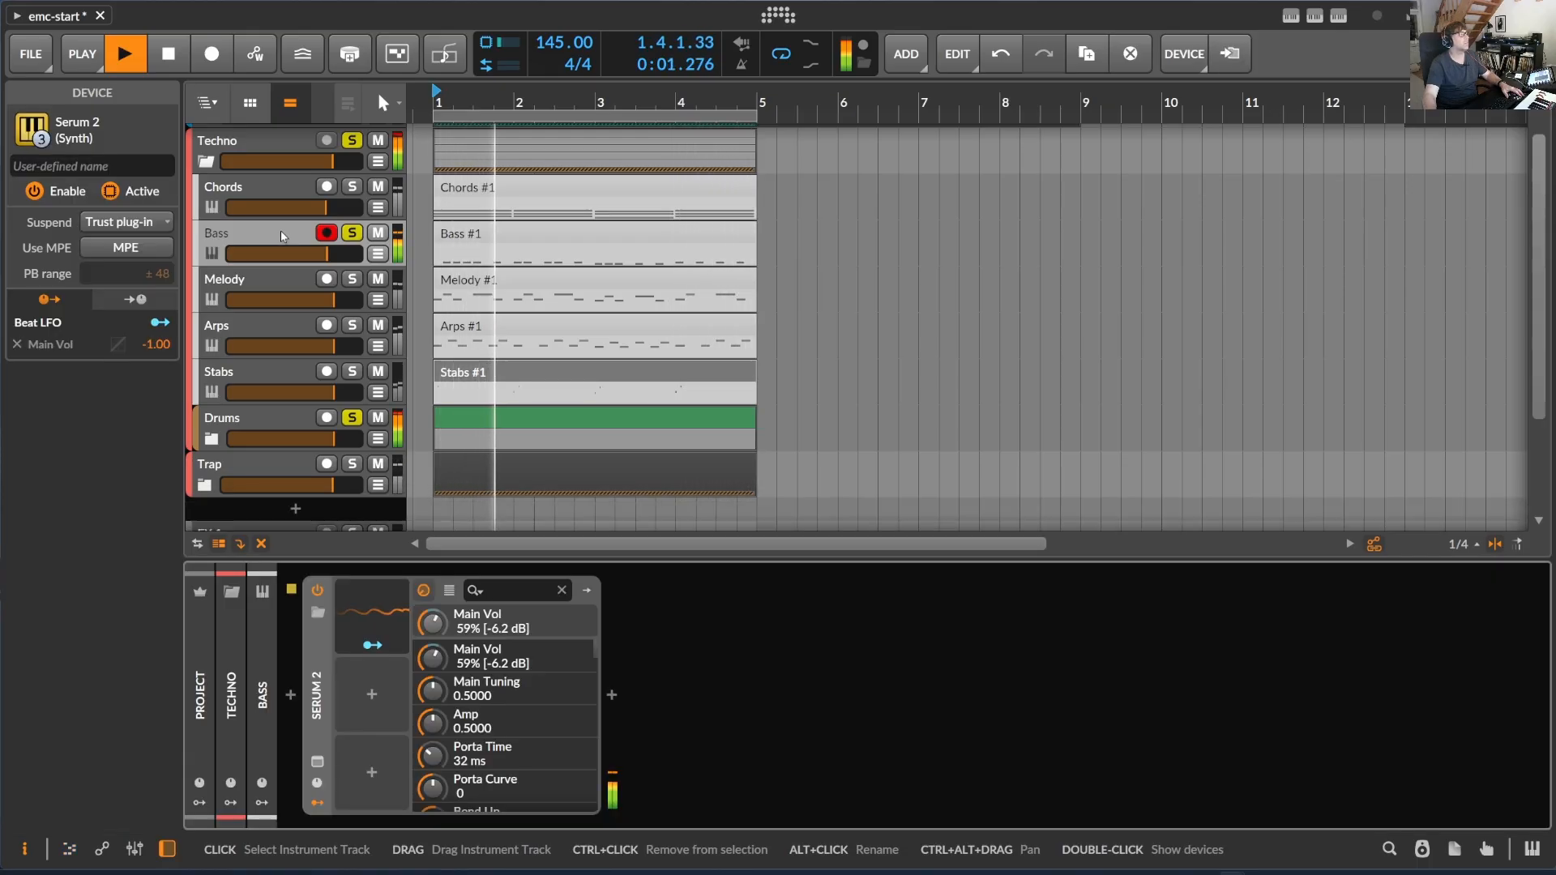
pyautogui.click(402, 624)
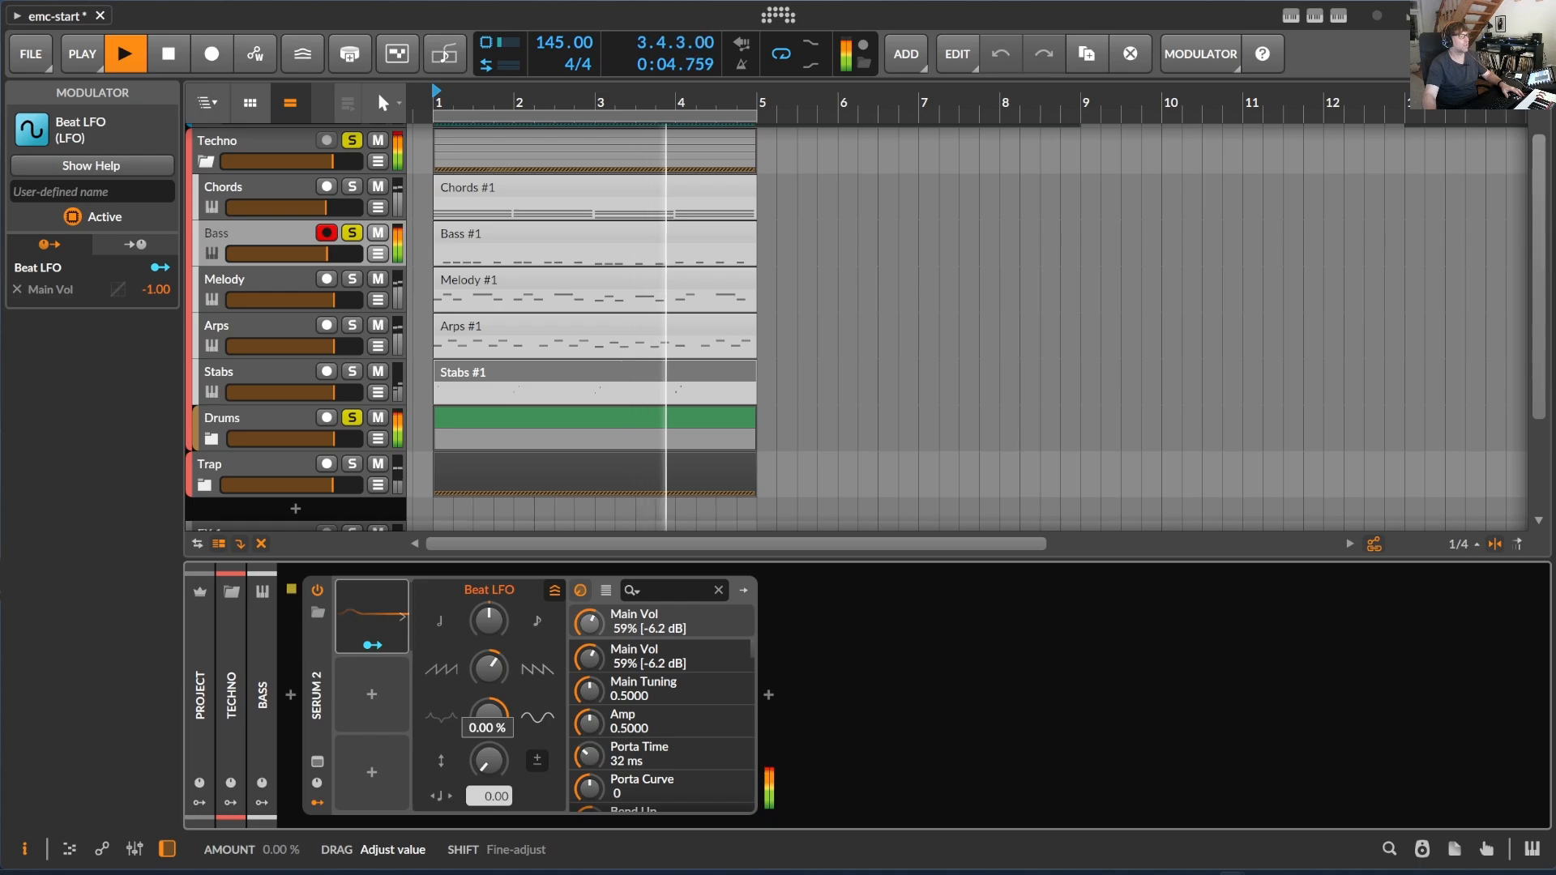
pyautogui.moveTo(489, 712); pyautogui.dragTo(488, 687)
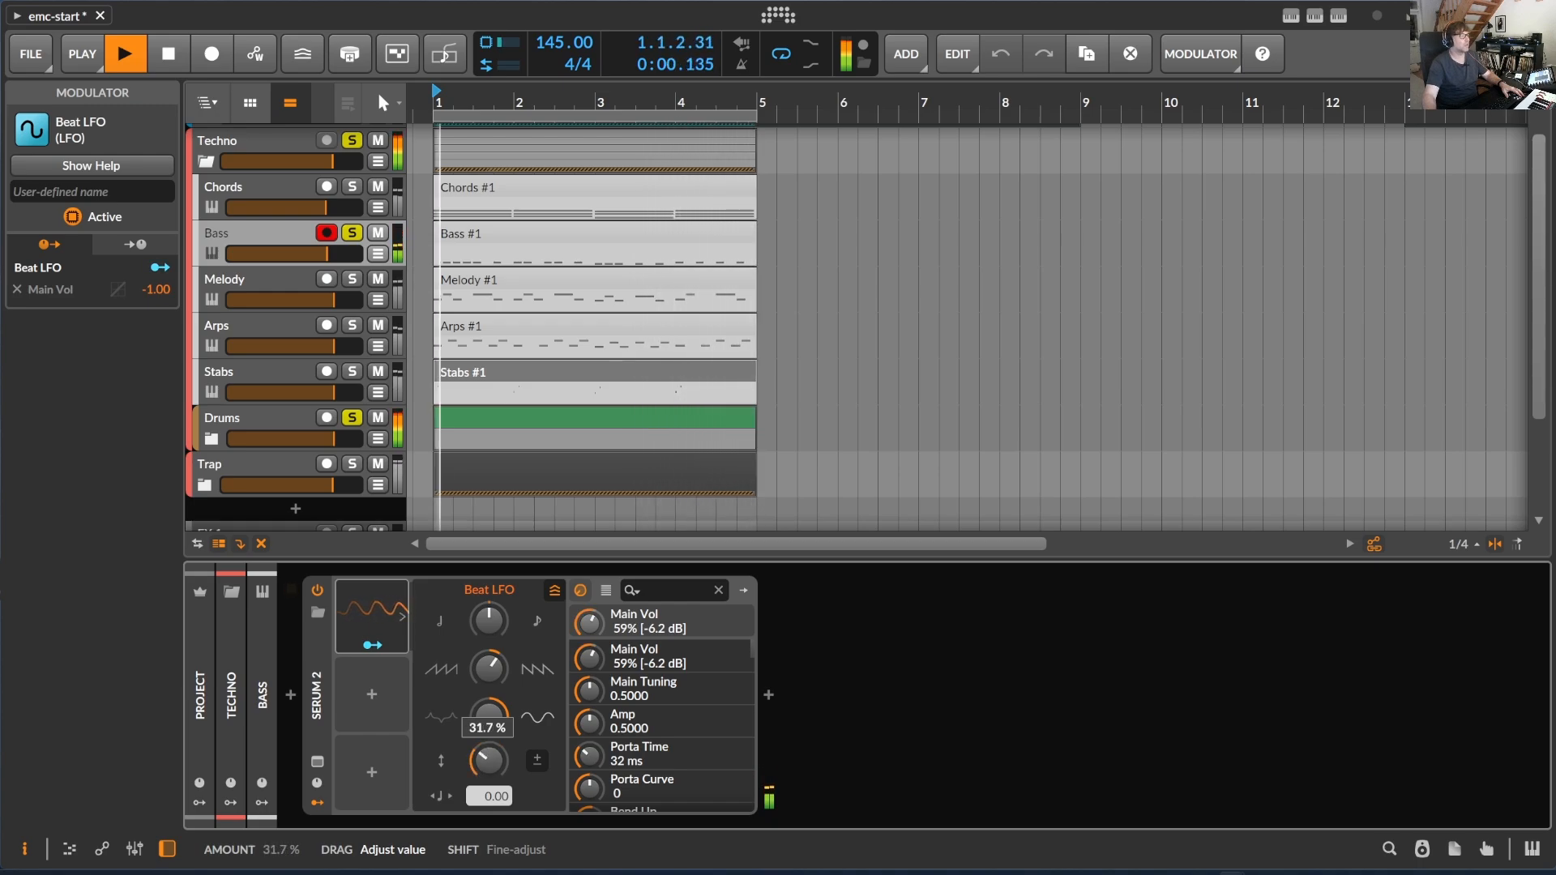
pyautogui.moveTo(489, 761); pyautogui.dragTo(489, 770)
pyautogui.press('space')
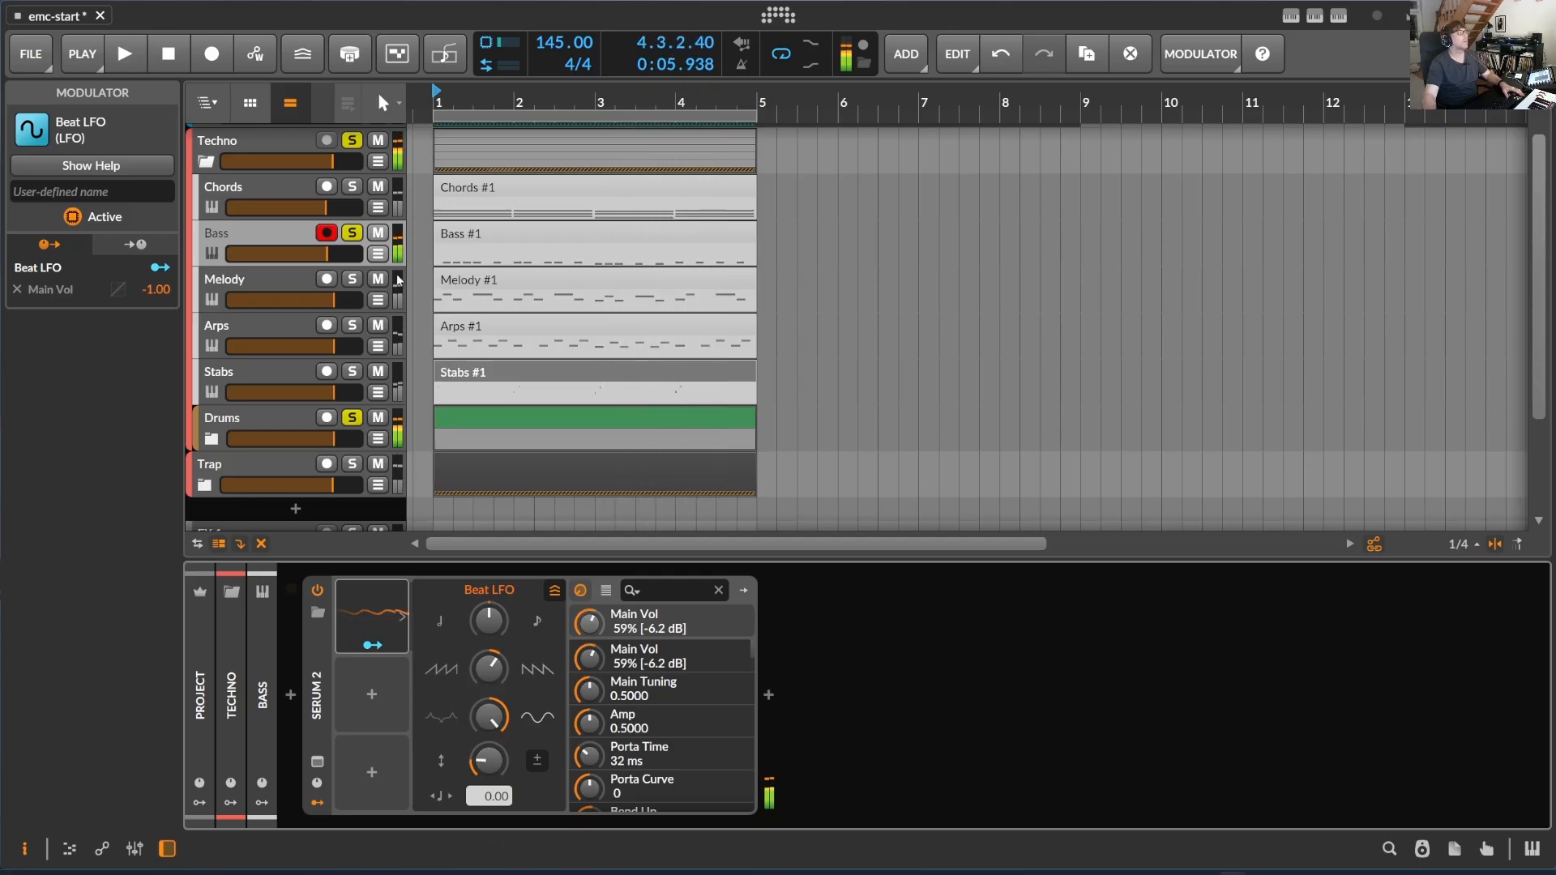
# - Add the Melody track to the solo with Bass and Drums, and select Melody to show its Serum 2 device
pyautogui.click(352, 282)
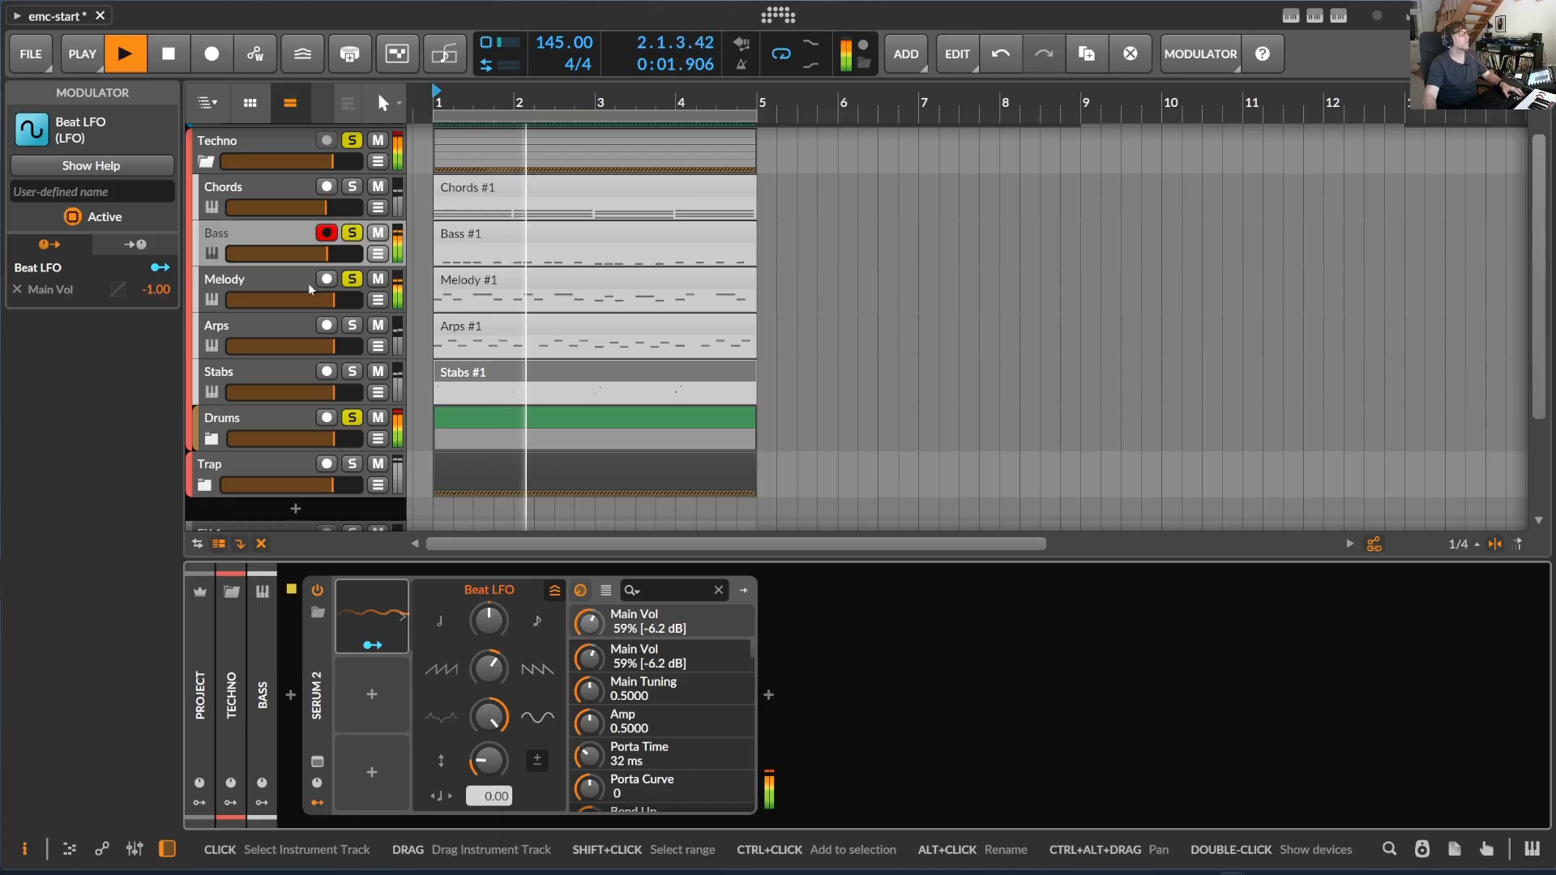
pyautogui.click(282, 283)
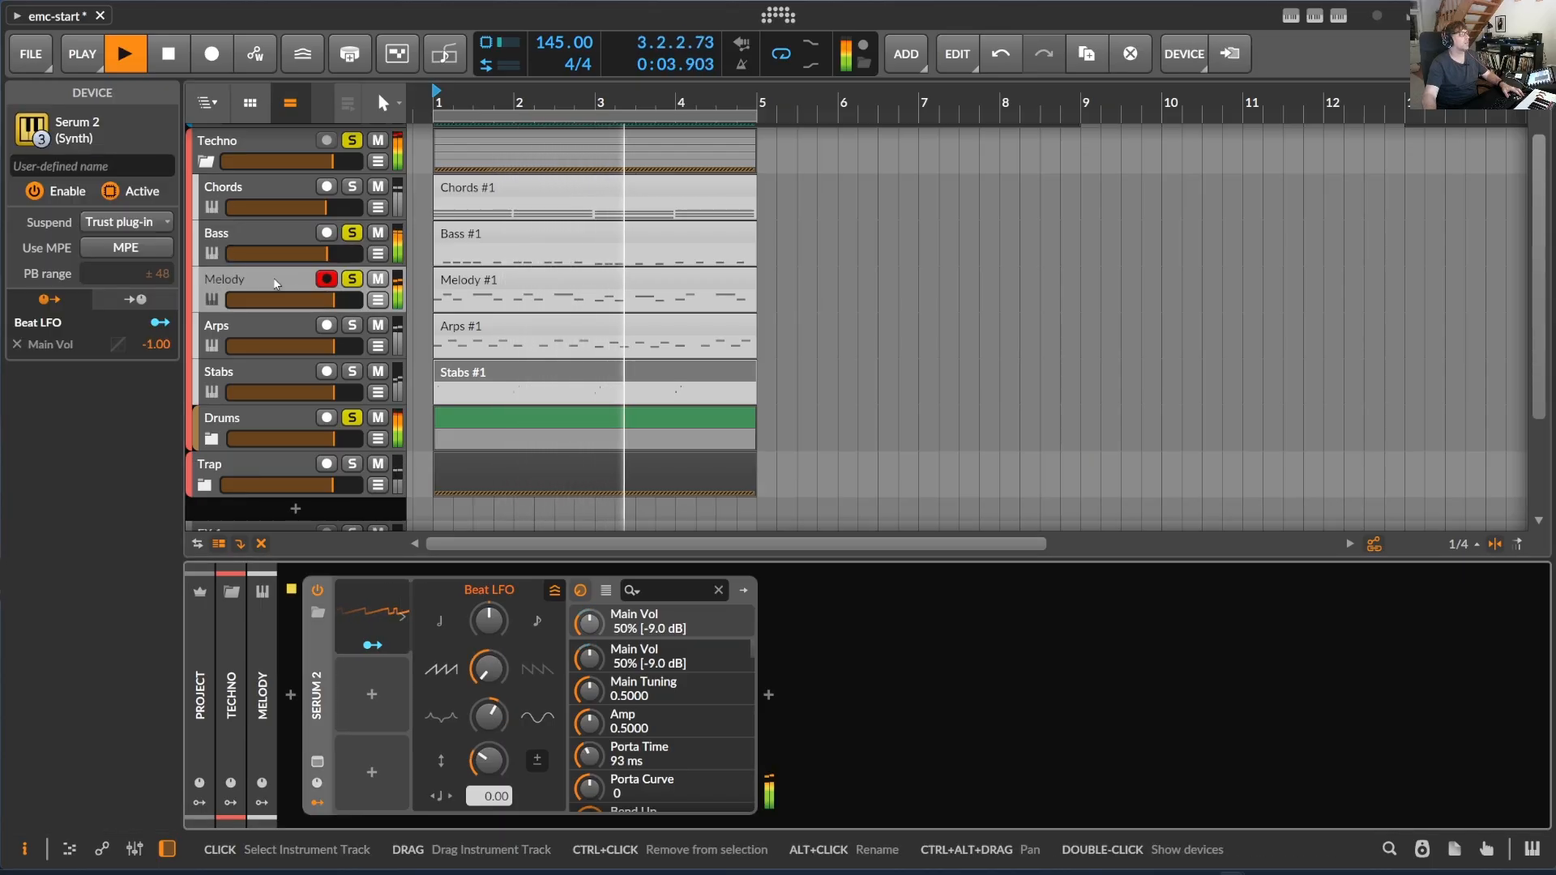
pyautogui.click(255, 280)
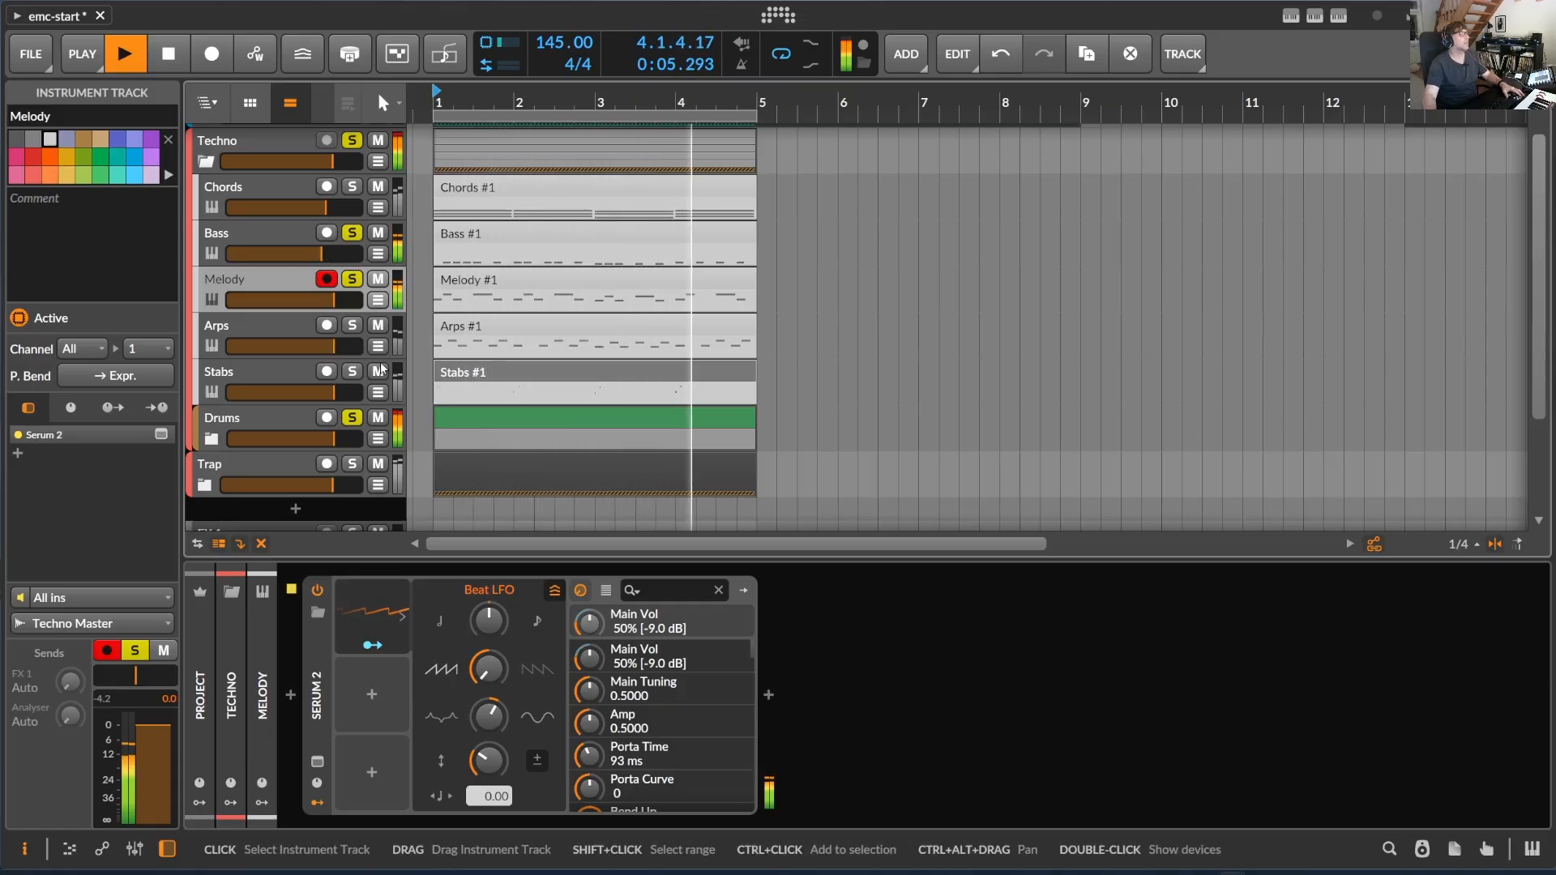
# - Solo the Arps track, unsolo Bass, and audition Arps with Drums, first without and then with Melody
pyautogui.press('space')
pyautogui.click(360, 285)
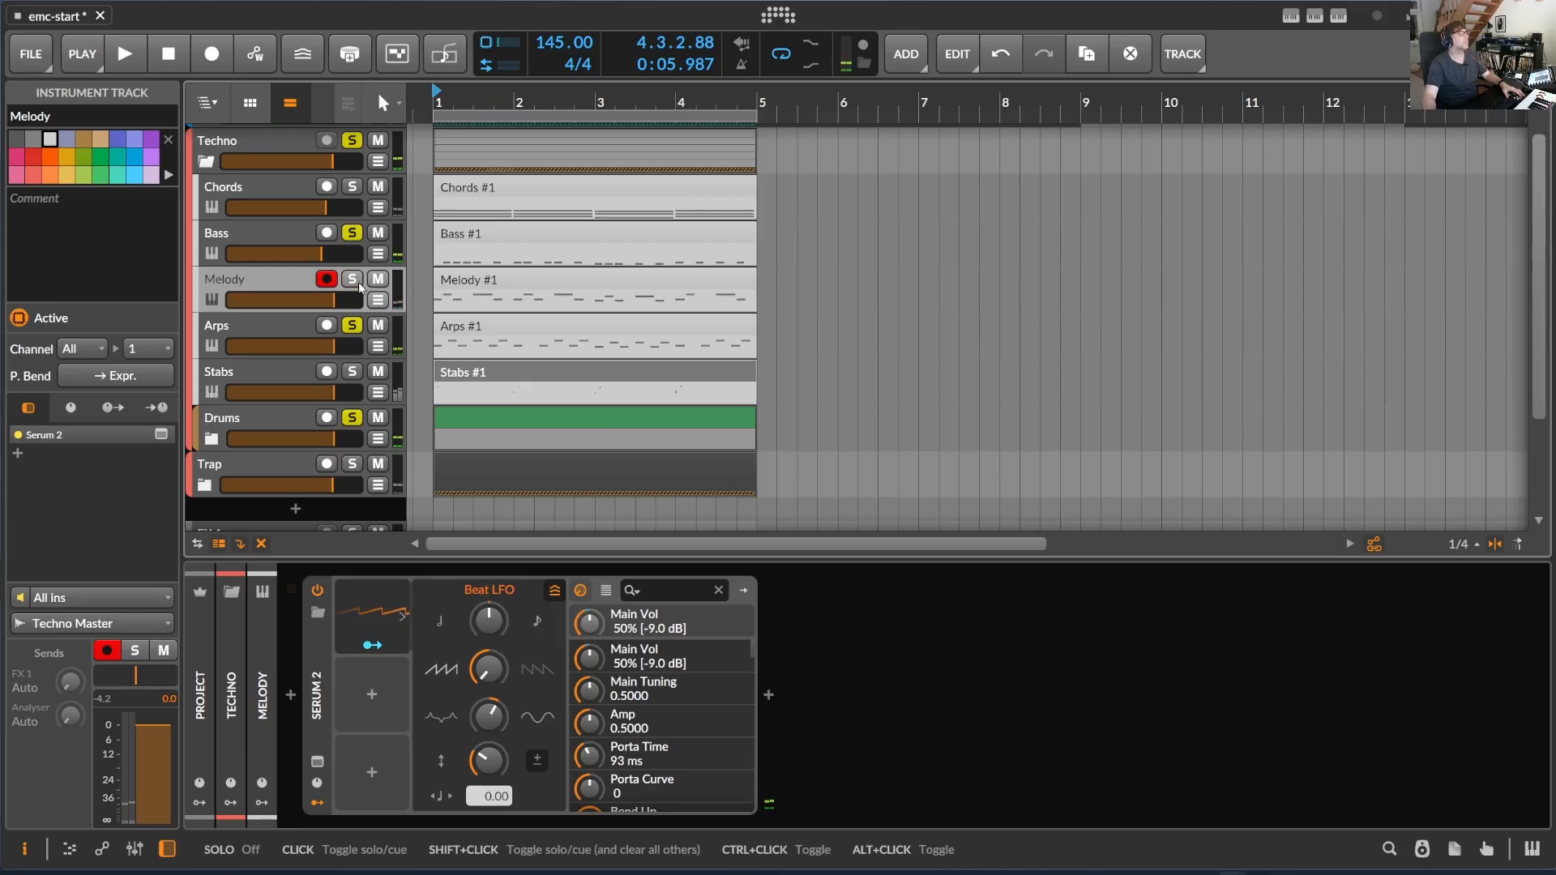
pyautogui.click(352, 233)
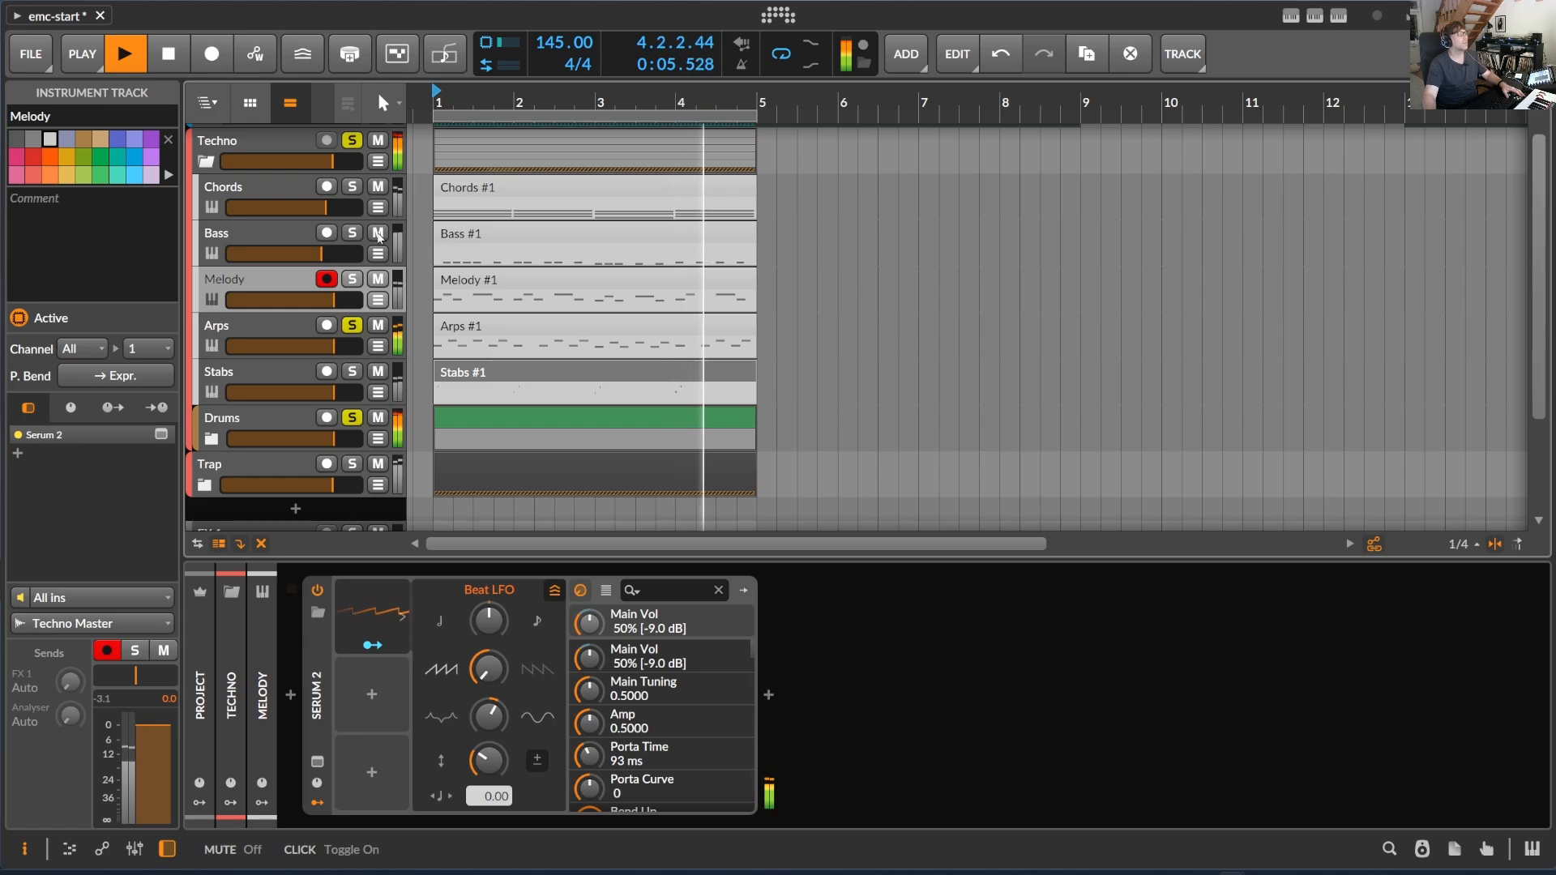
pyautogui.click(353, 280)
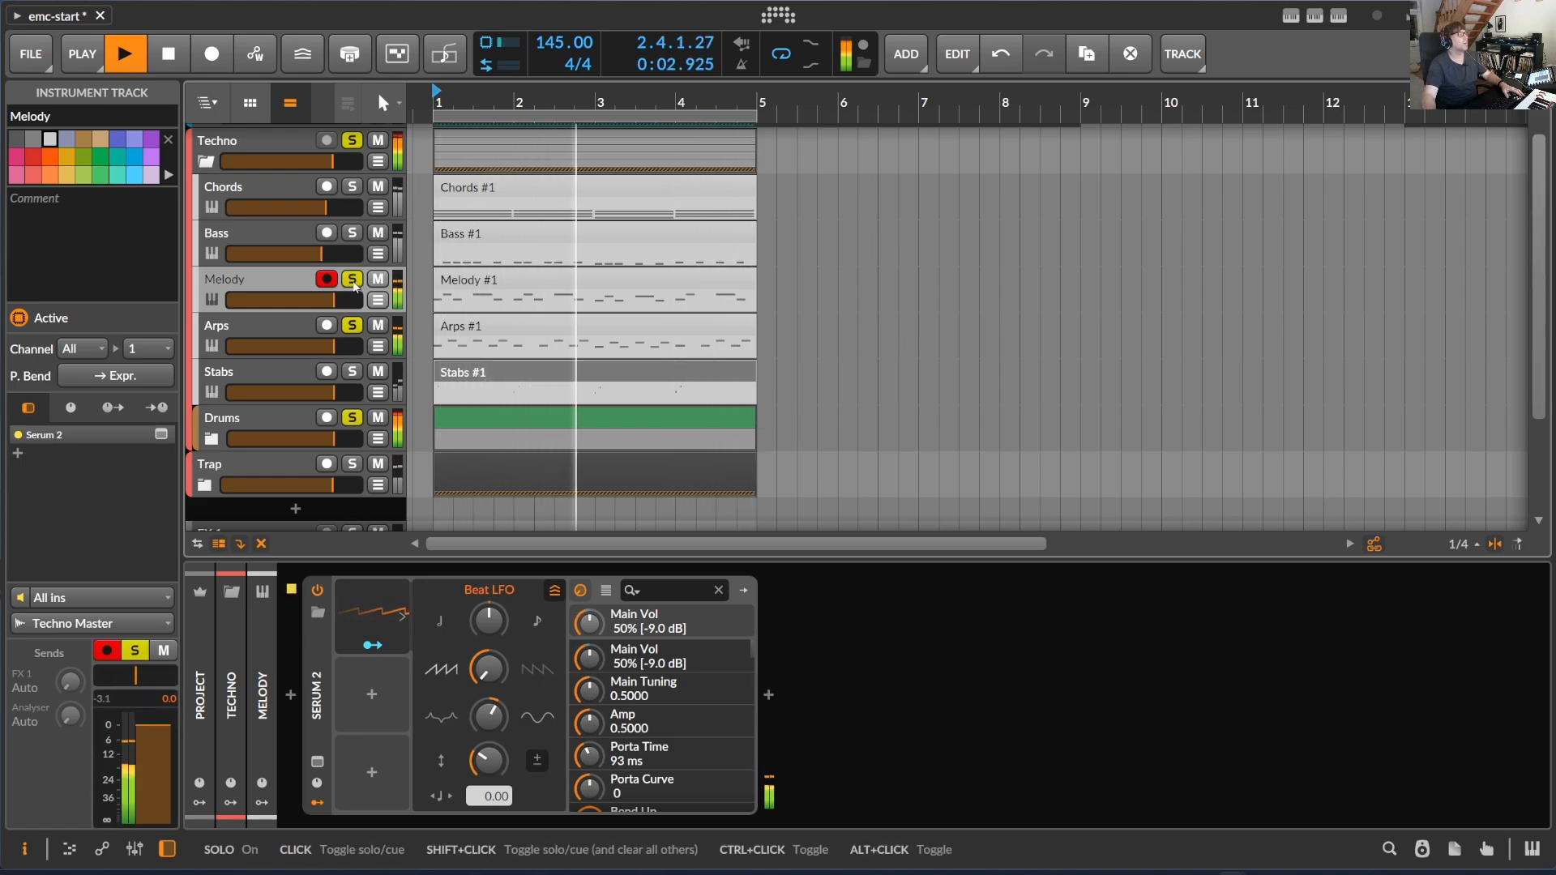
# - Drop Melody and Arps from the solo, audition Stabs with Drums, and select the Stabs track to show its devices
pyautogui.click(353, 281)
pyautogui.click(353, 280)
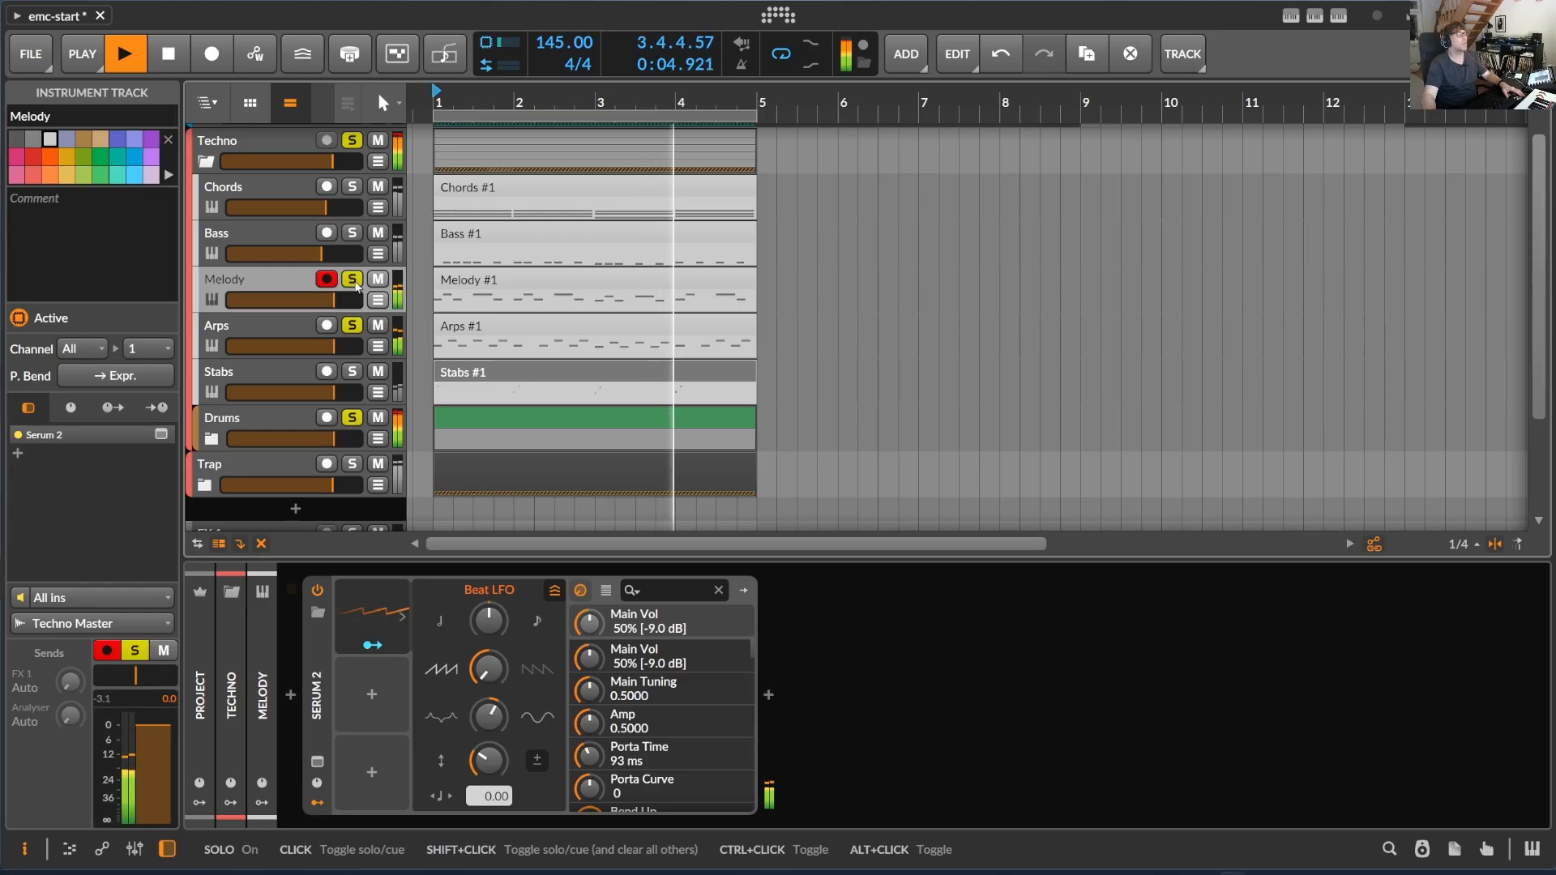
pyautogui.click(354, 280)
pyautogui.press('space')
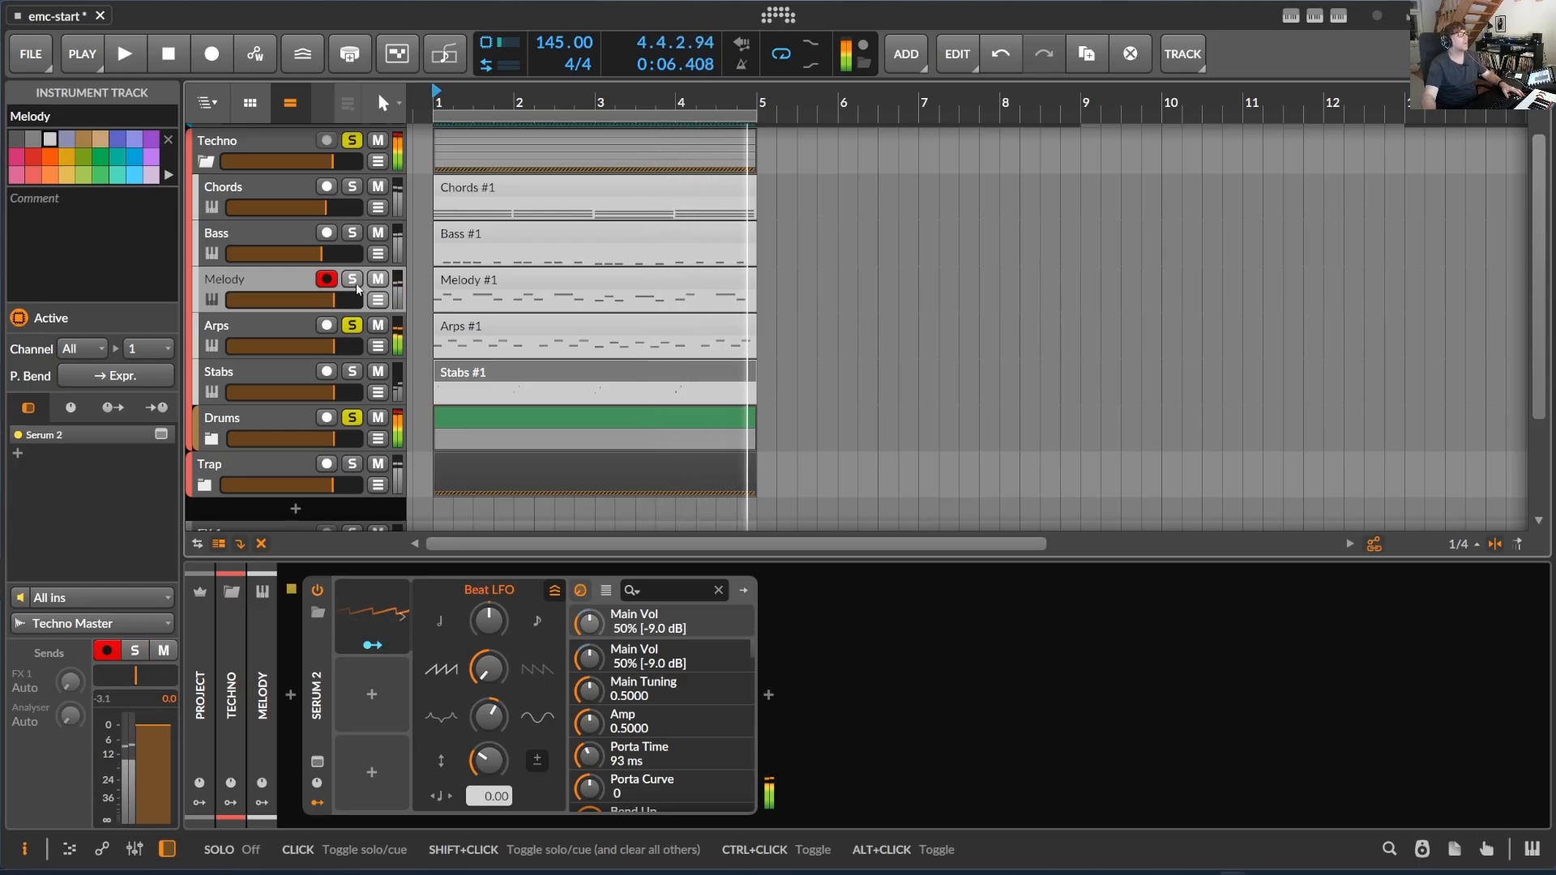
pyautogui.click(351, 371)
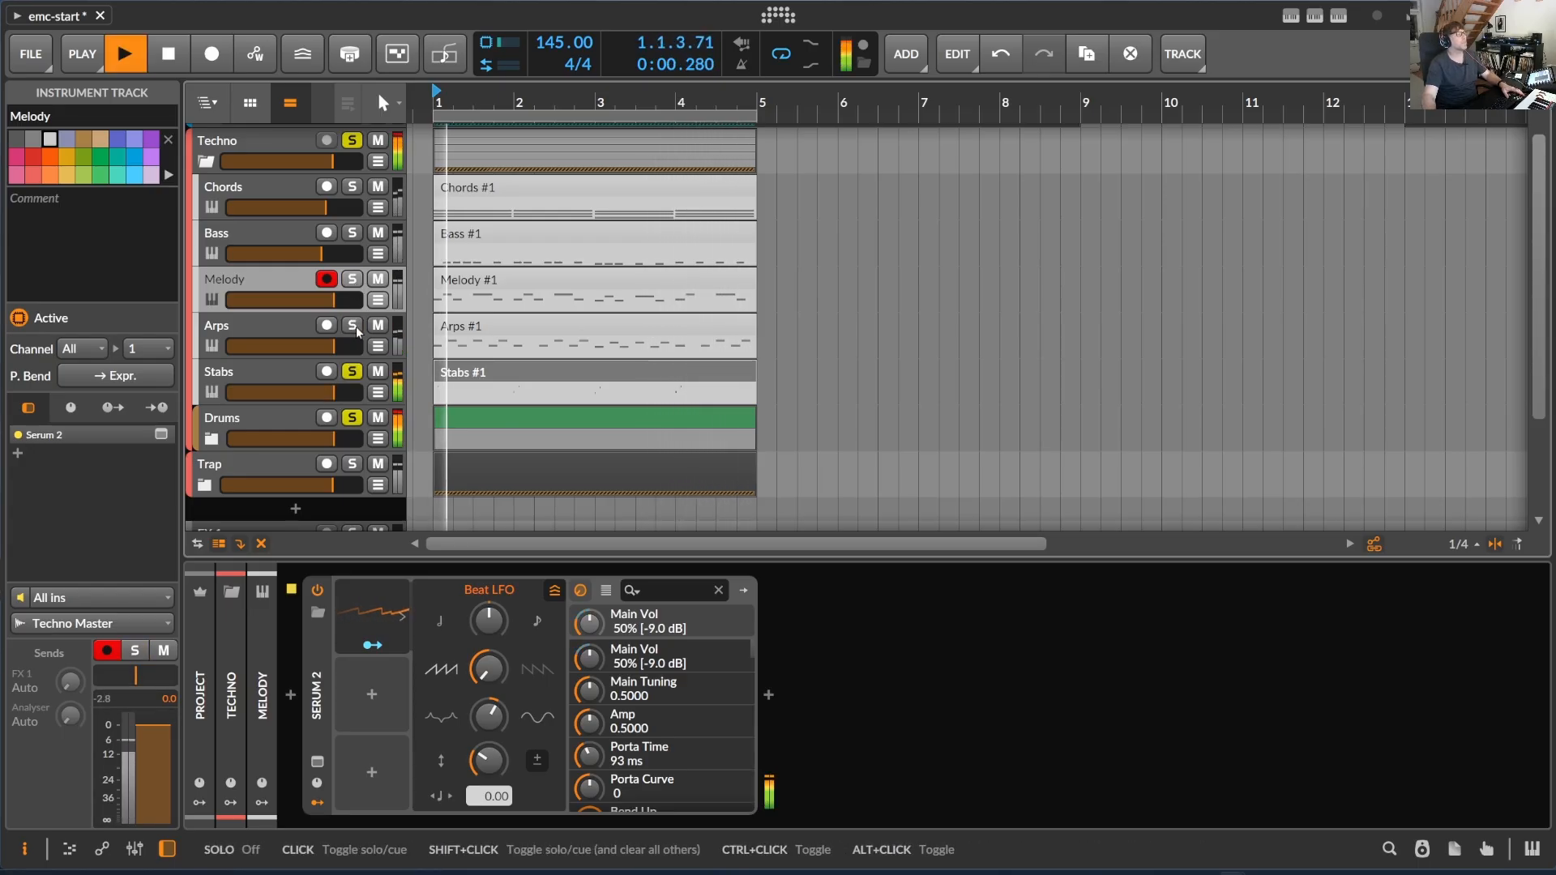
pyautogui.click(261, 378)
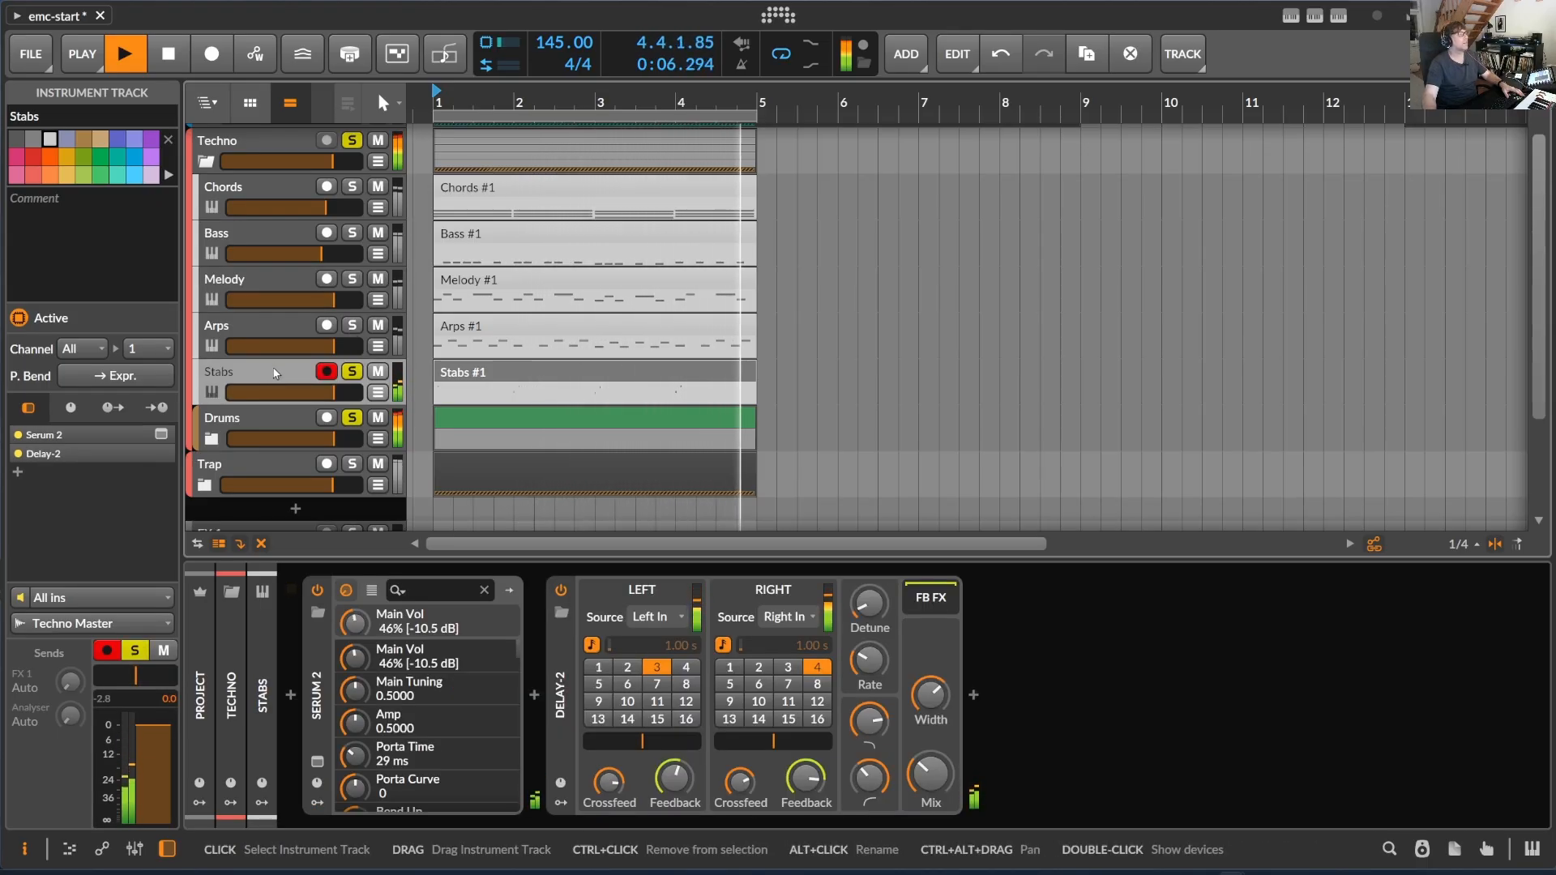
# - Mute TOP_LOOP inside the Drums subgroup, and add Chords to the solo with its volume lowered to -3.0 dB
pyautogui.click(212, 439)
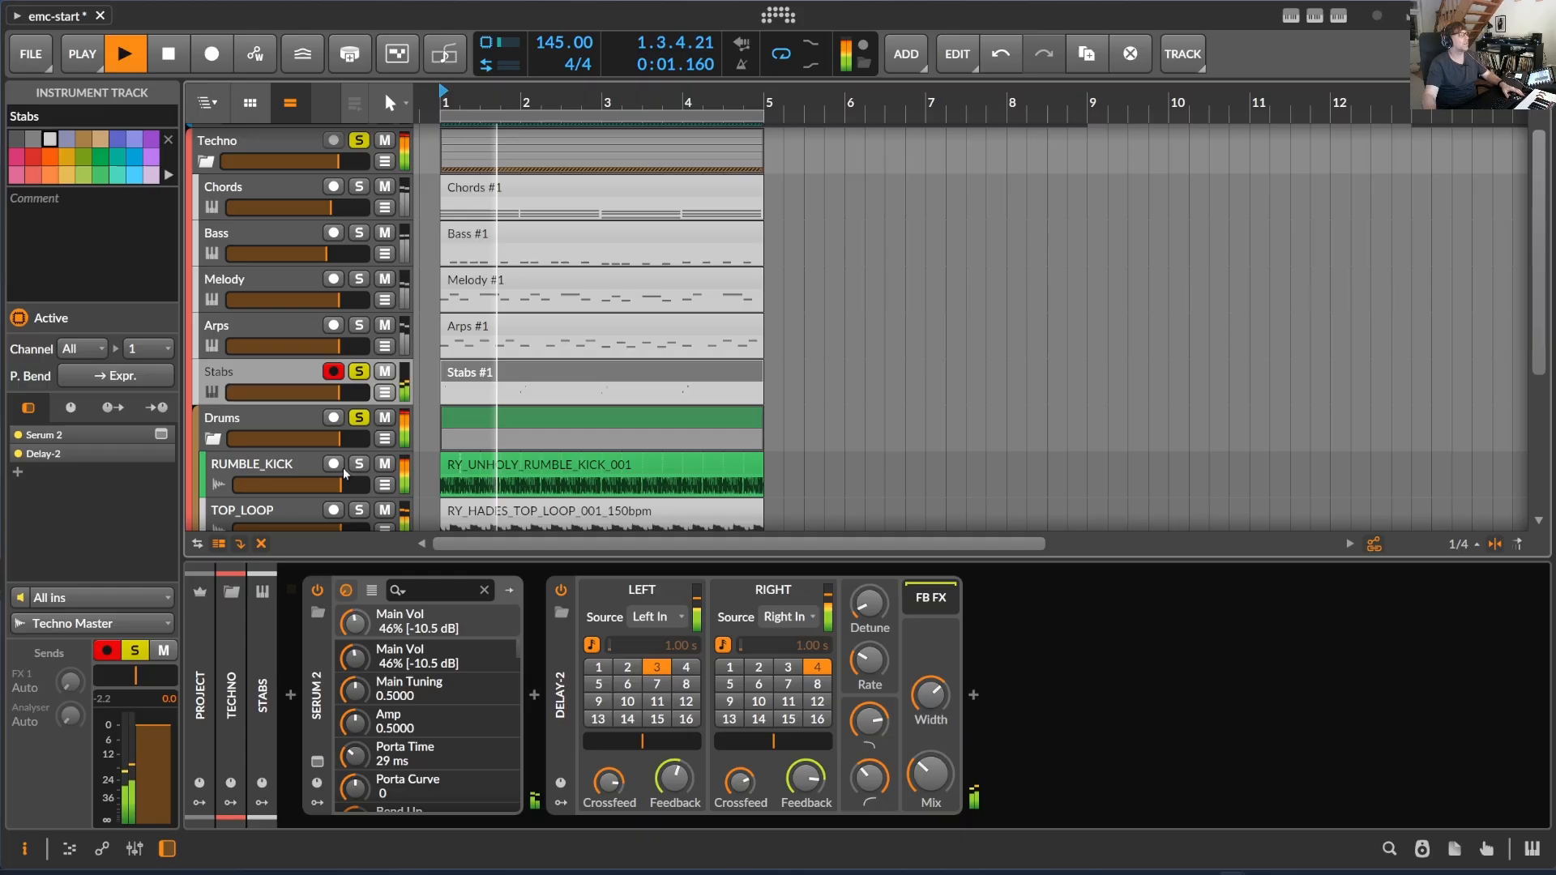
pyautogui.click(384, 511)
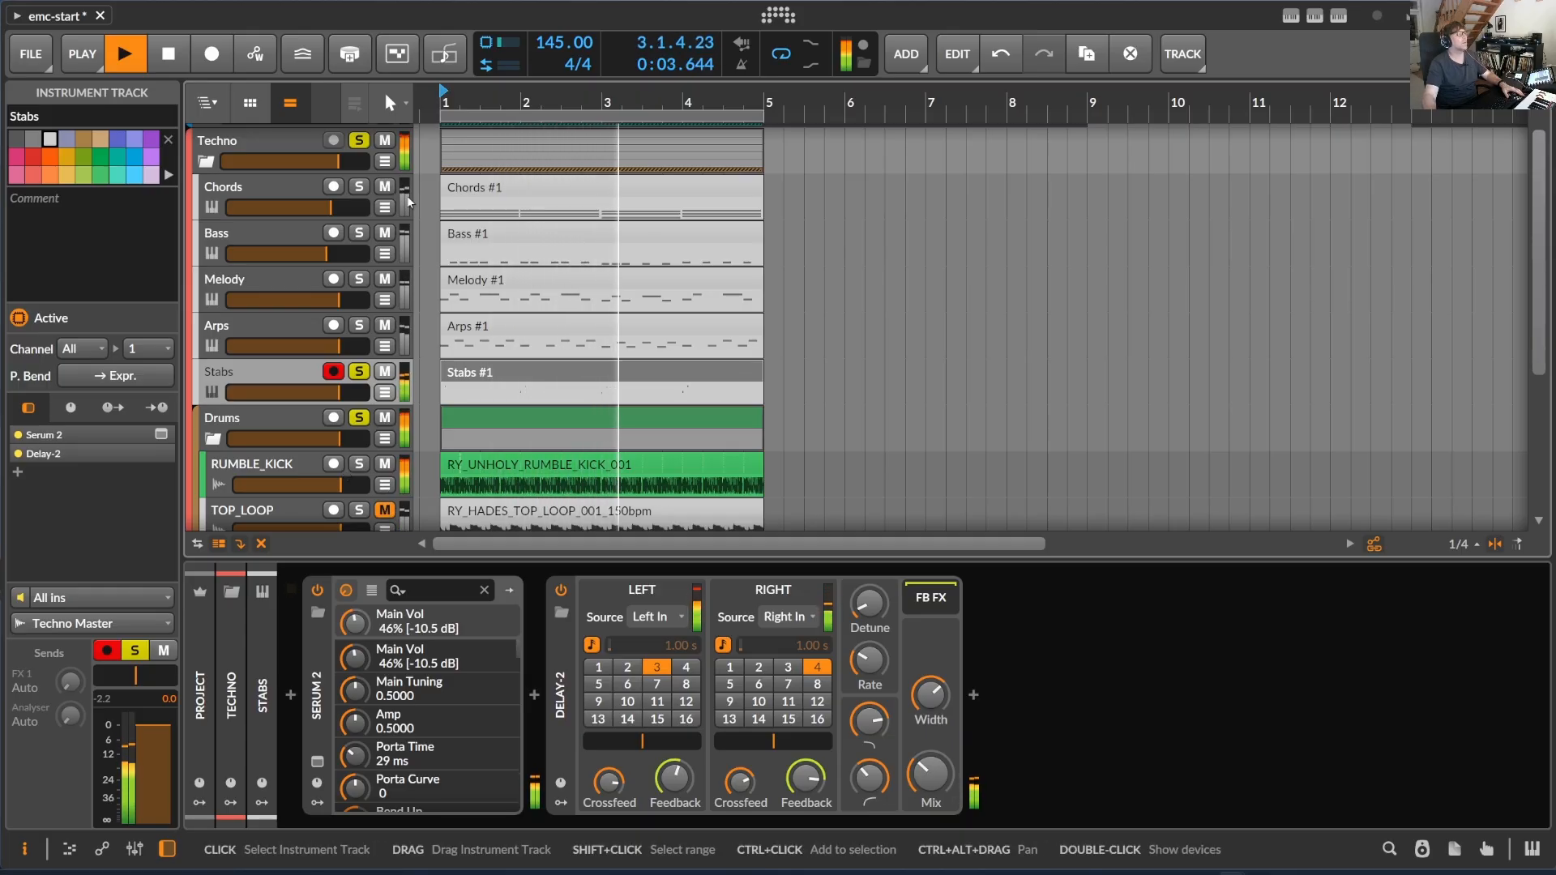
pyautogui.click(357, 190)
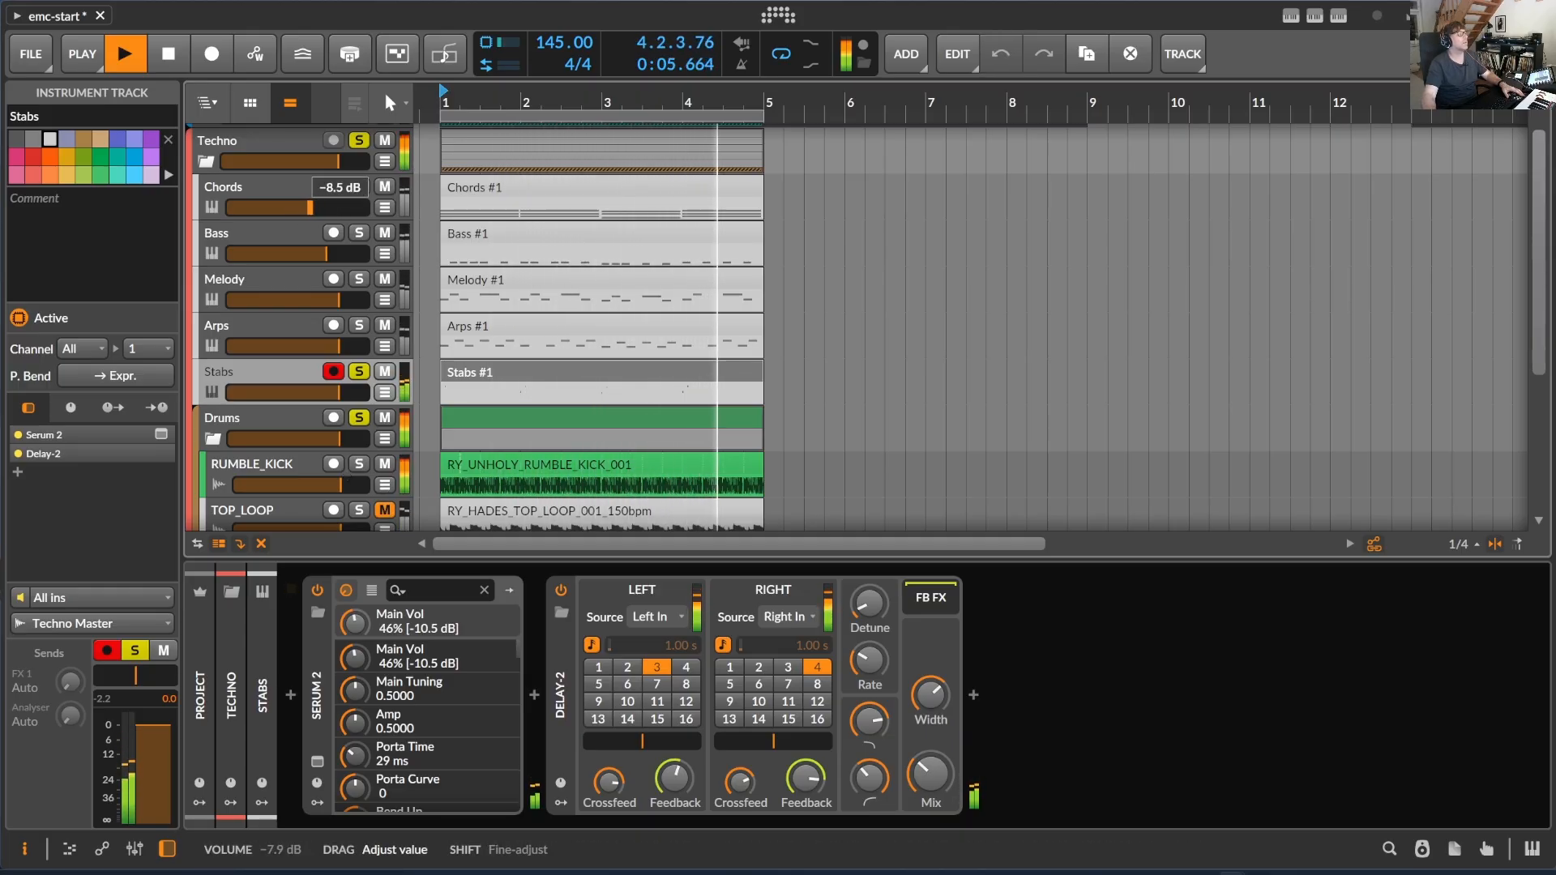
pyautogui.moveTo(331, 208)
pyautogui.mouseDown()
pyautogui.moveTo(310, 210)
pyautogui.moveTo(324, 208)
pyautogui.mouseUp()
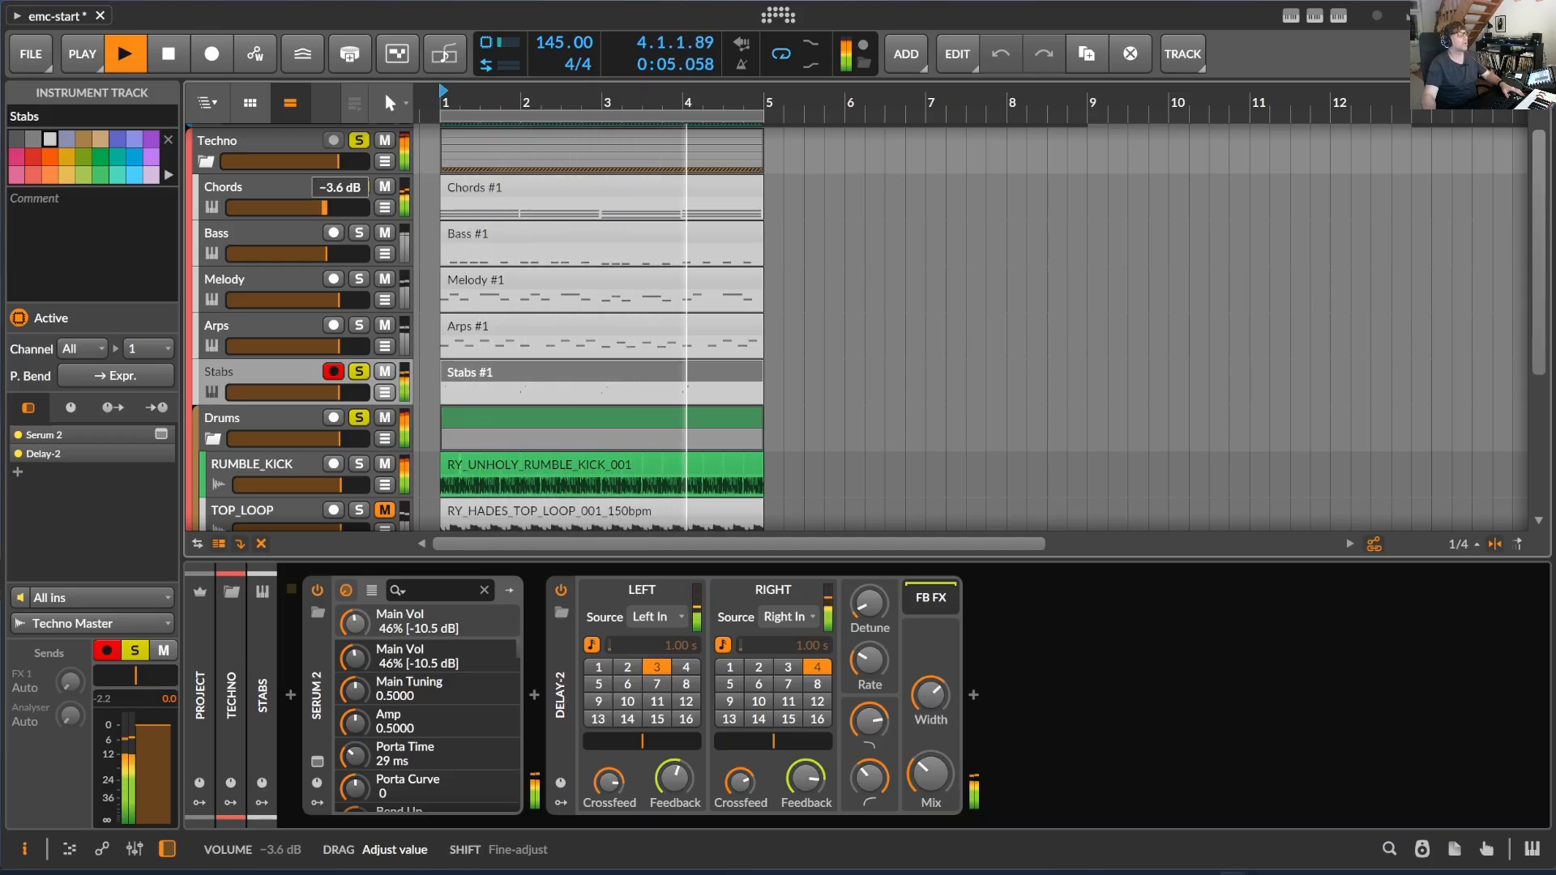
# - Swap Chords for Arps in the solo with Stabs, unmute TOP_LOOP in the Drums subgroup, and stop playback
pyautogui.click(358, 326)
pyautogui.click(359, 187)
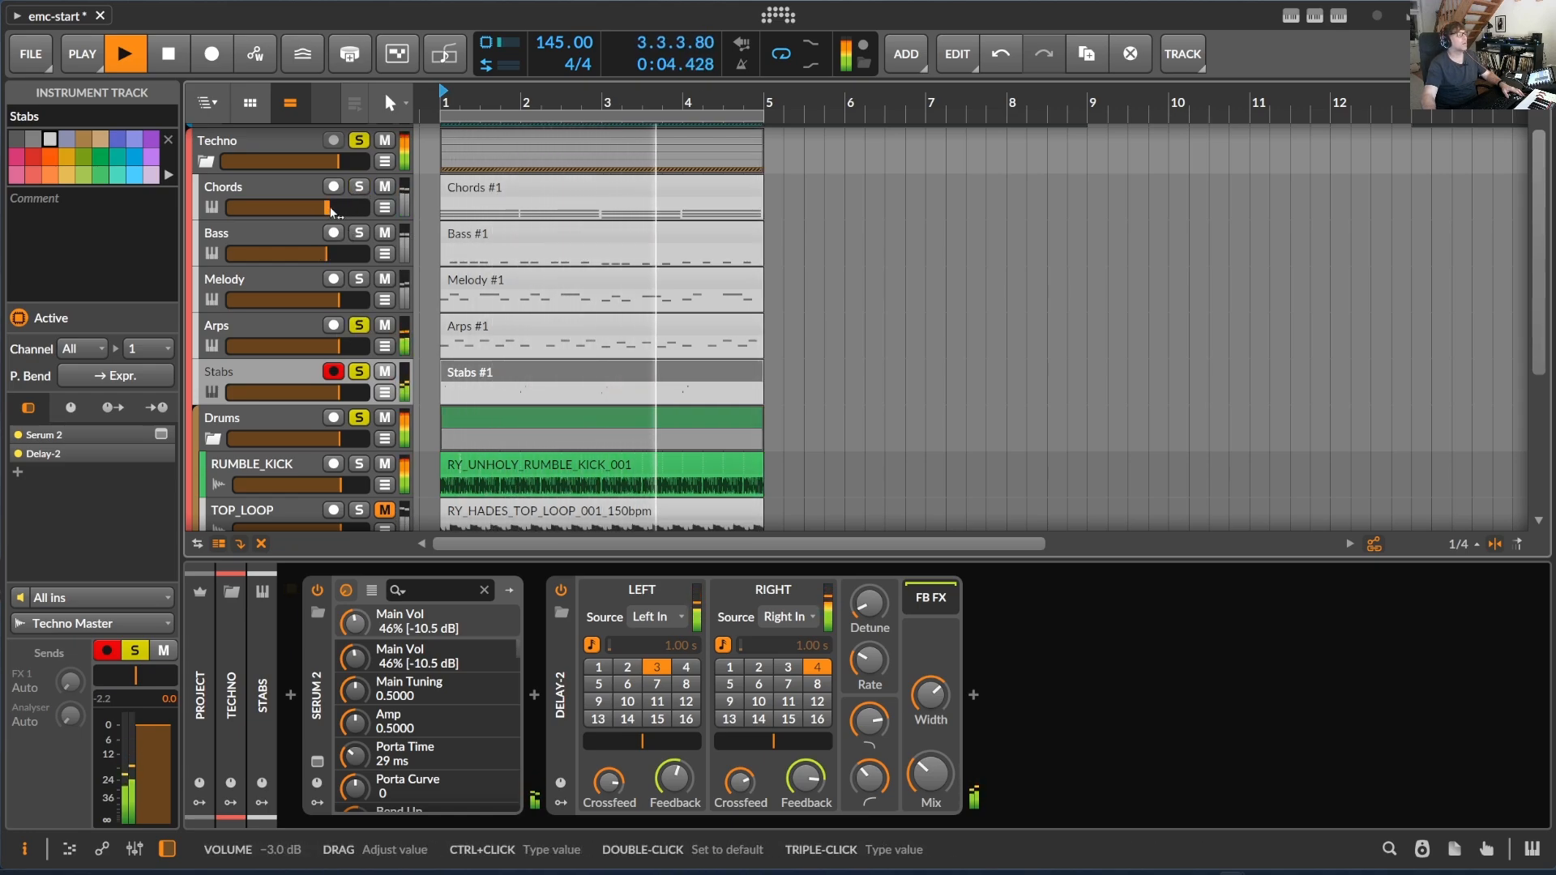
pyautogui.scroll(-2, 373, 364)
pyautogui.click(387, 433)
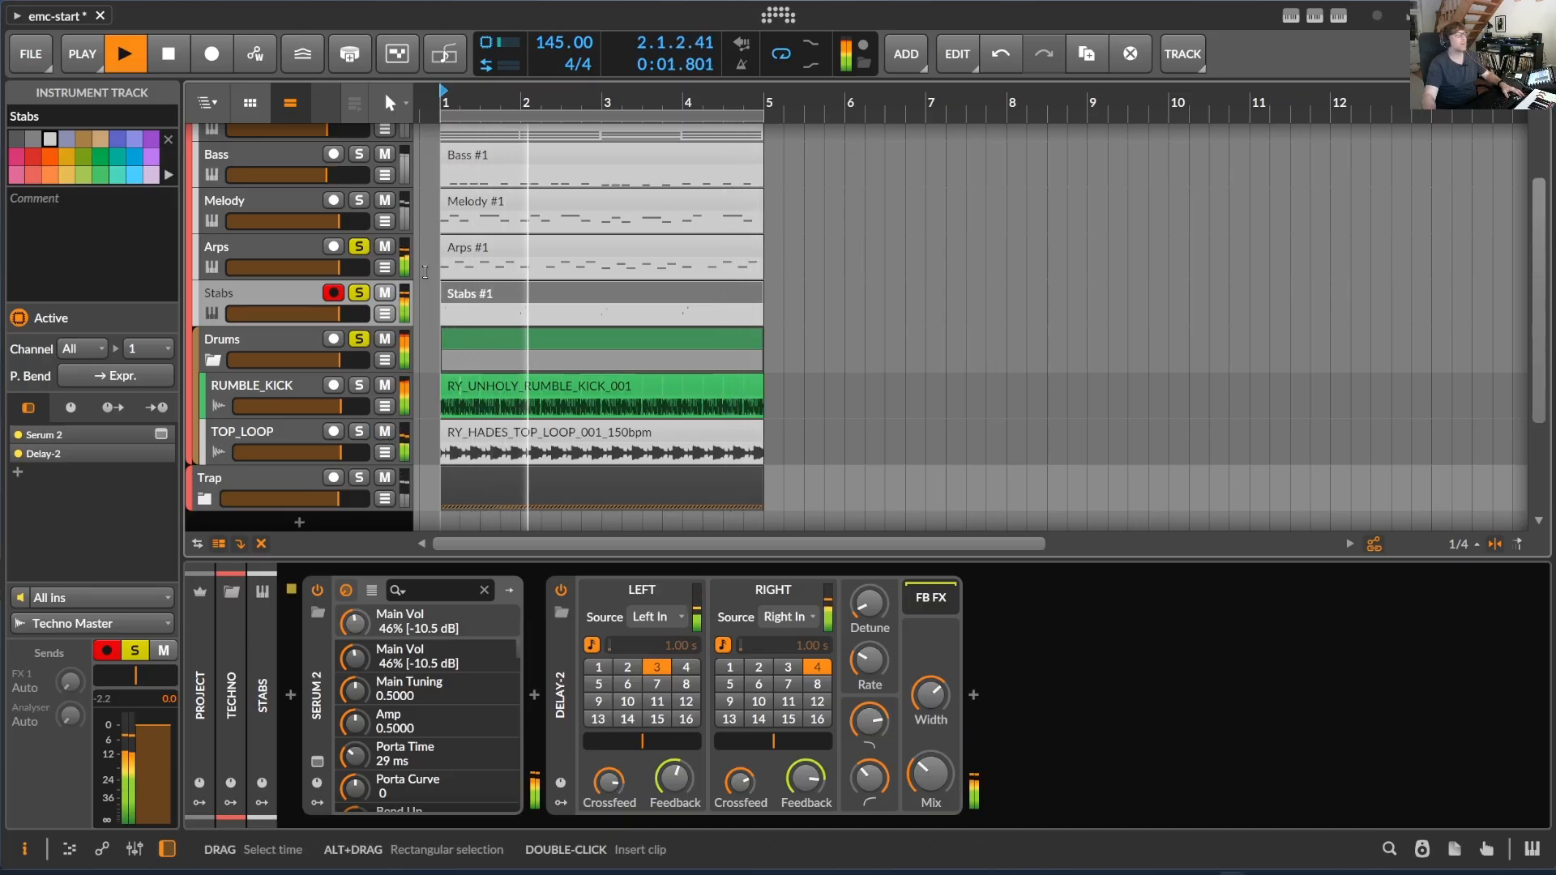
pyautogui.press('space')
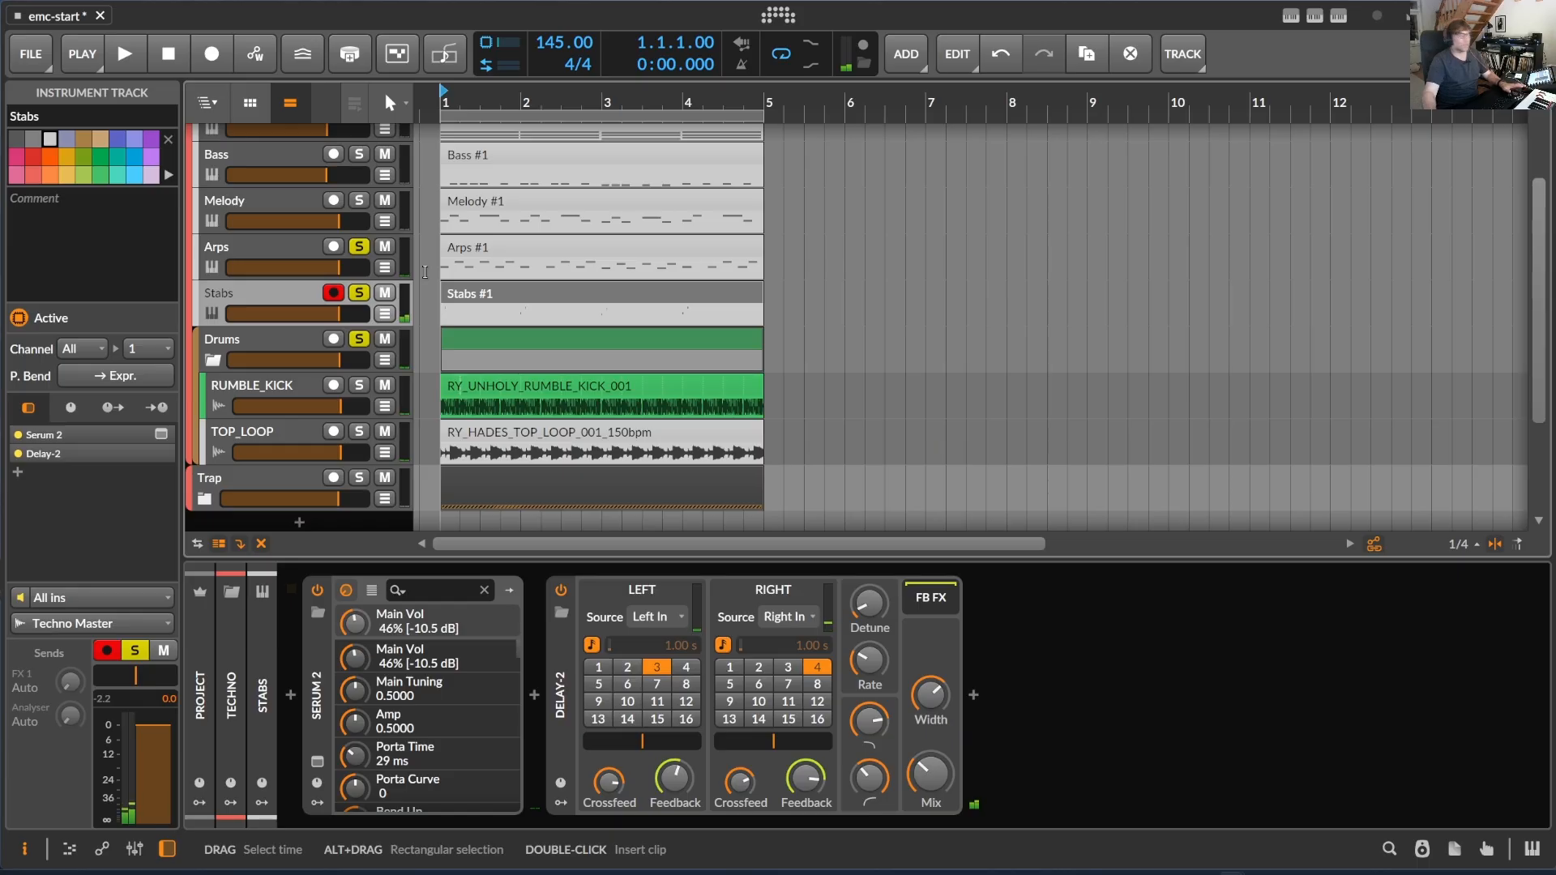
pyautogui.click(1316, 17)
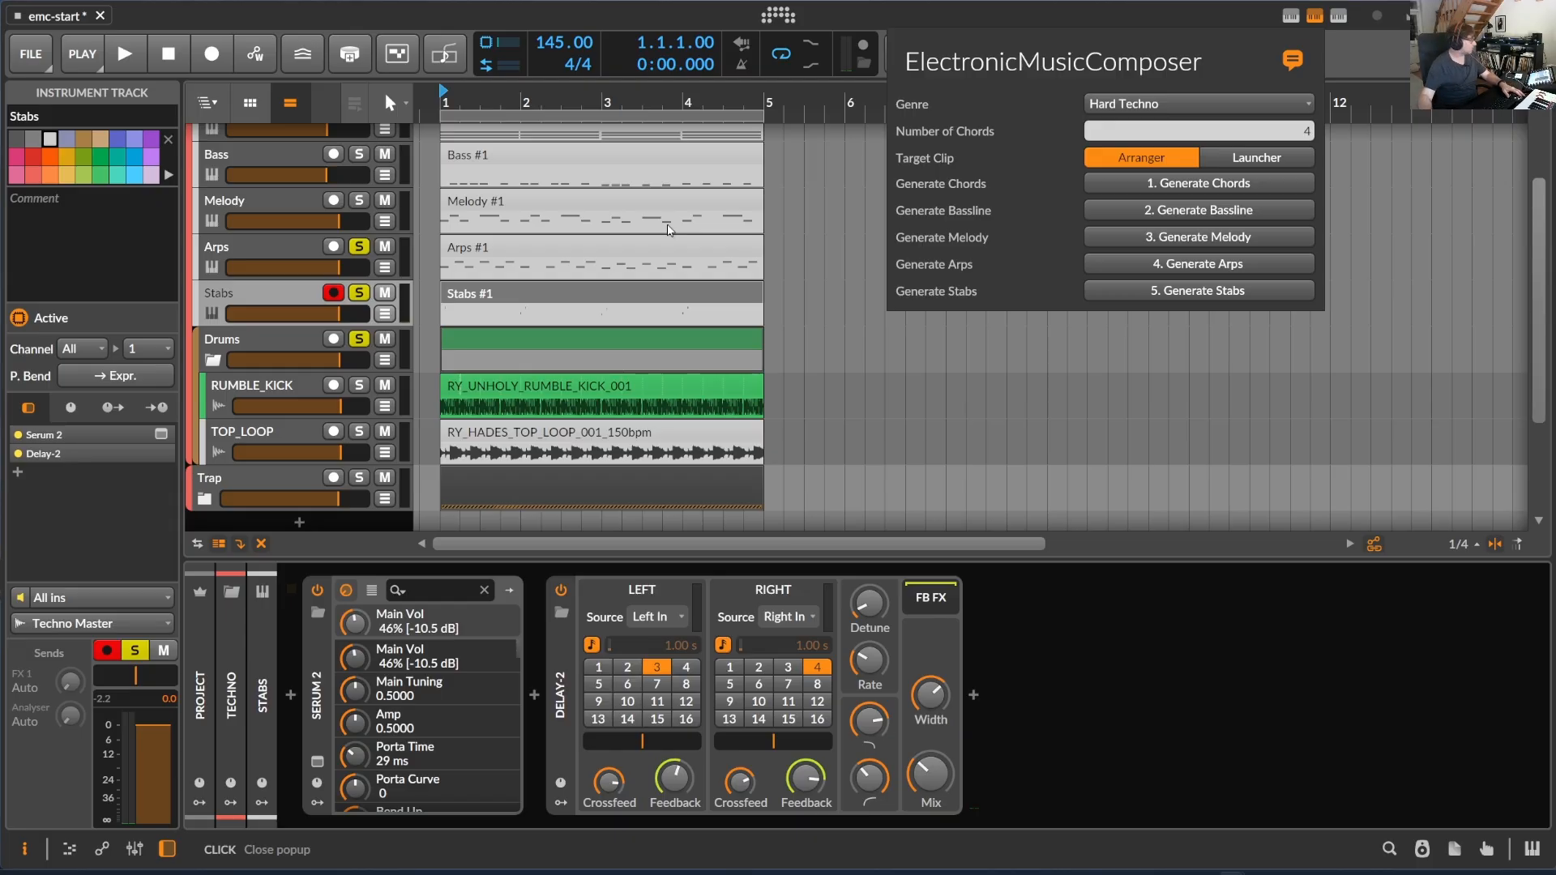
pyautogui.click(541, 218)
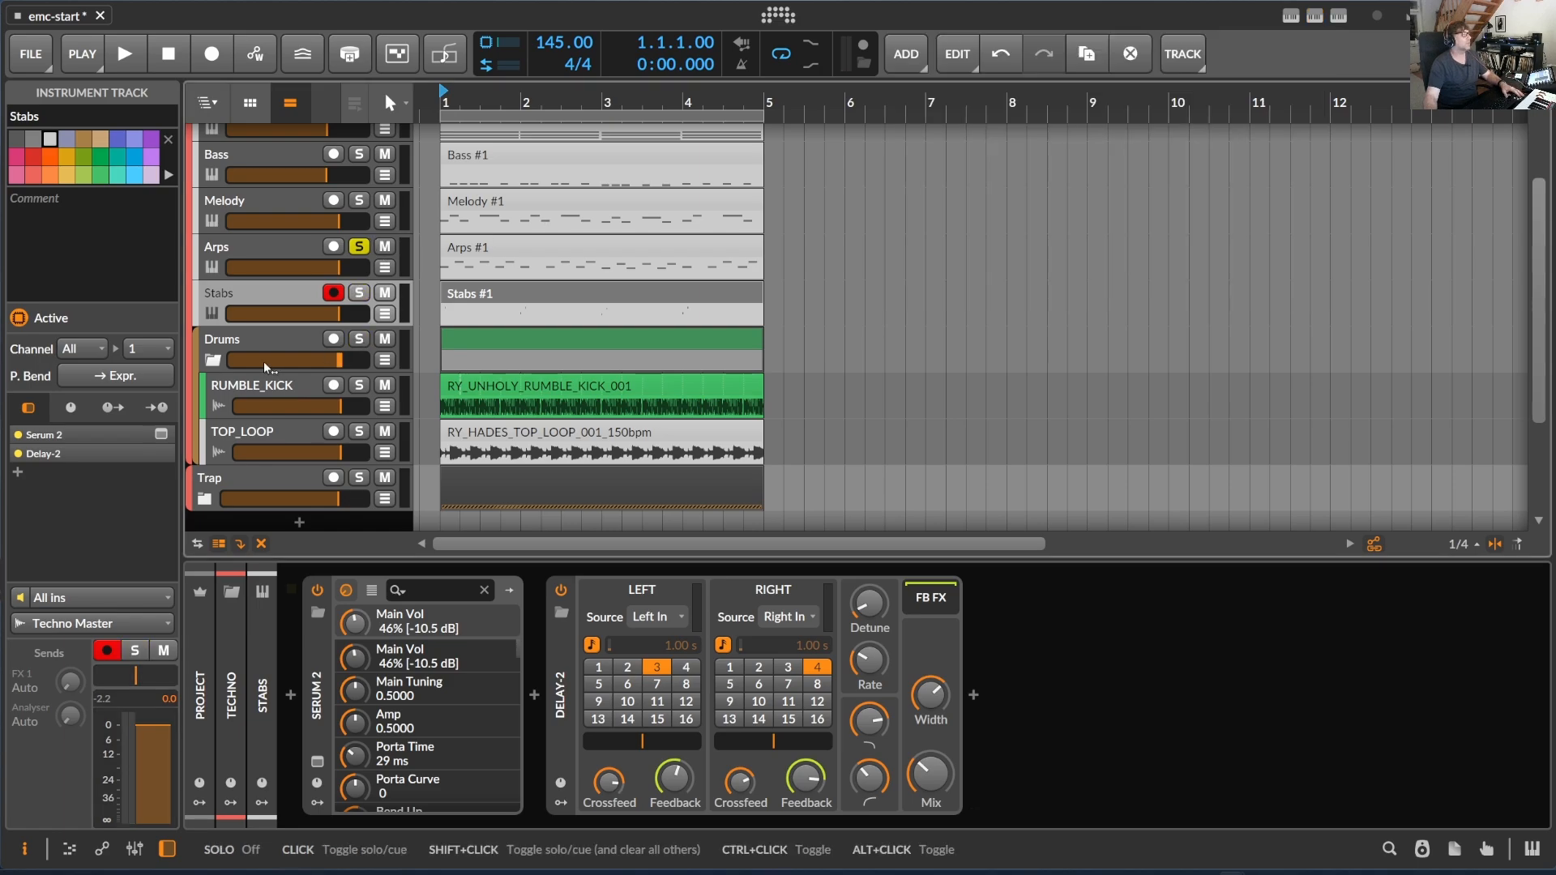
# - Collapse and mute the Techno group, and solo the Trap group instead
pyautogui.scroll(3, 231, 350)
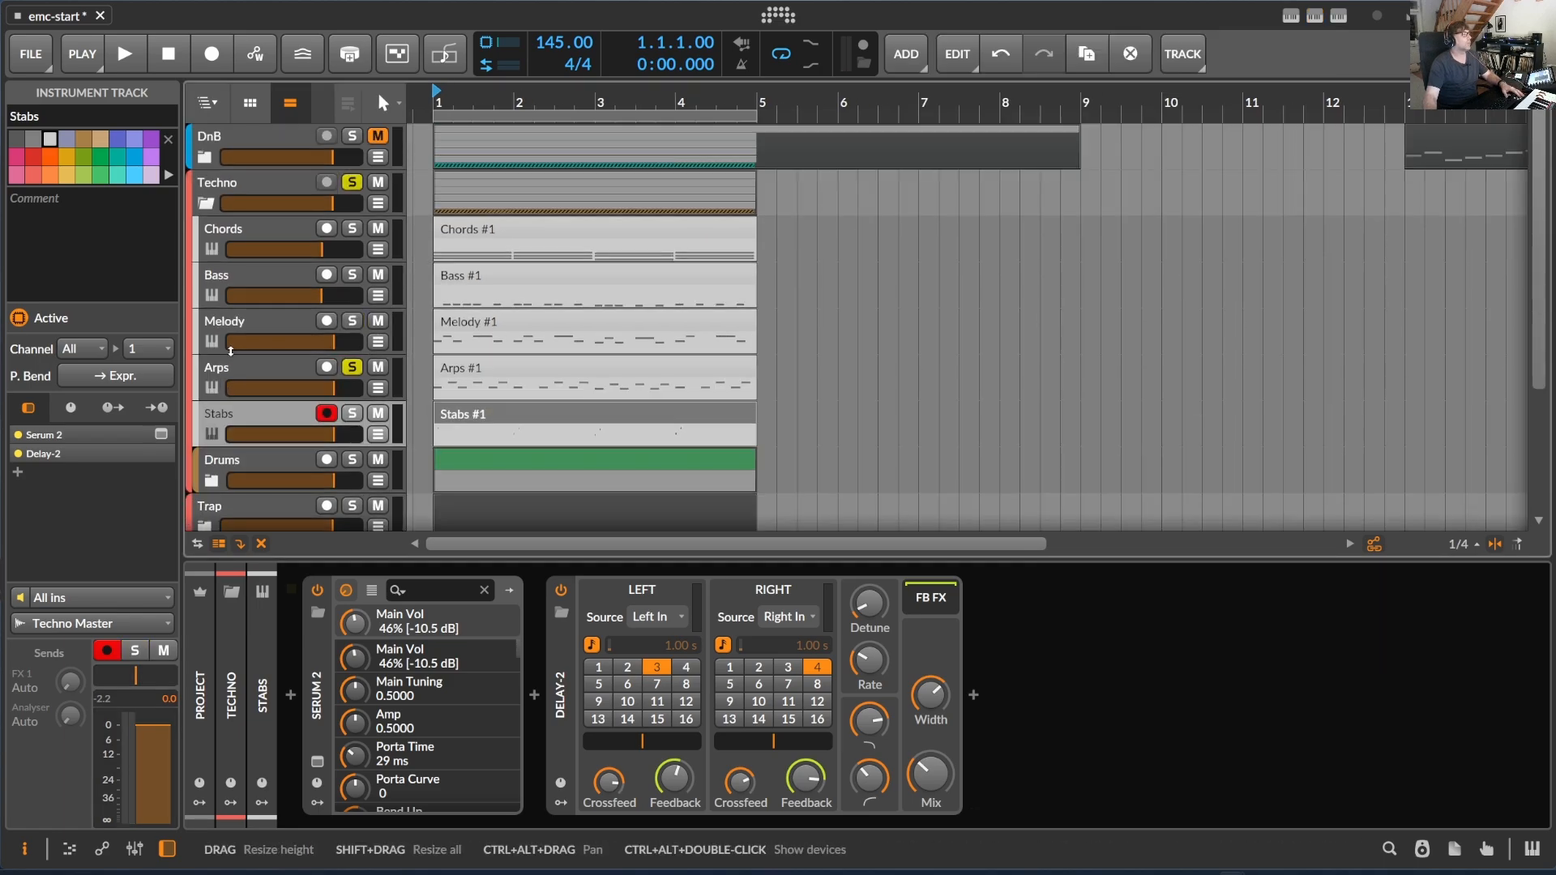
pyautogui.click(206, 203)
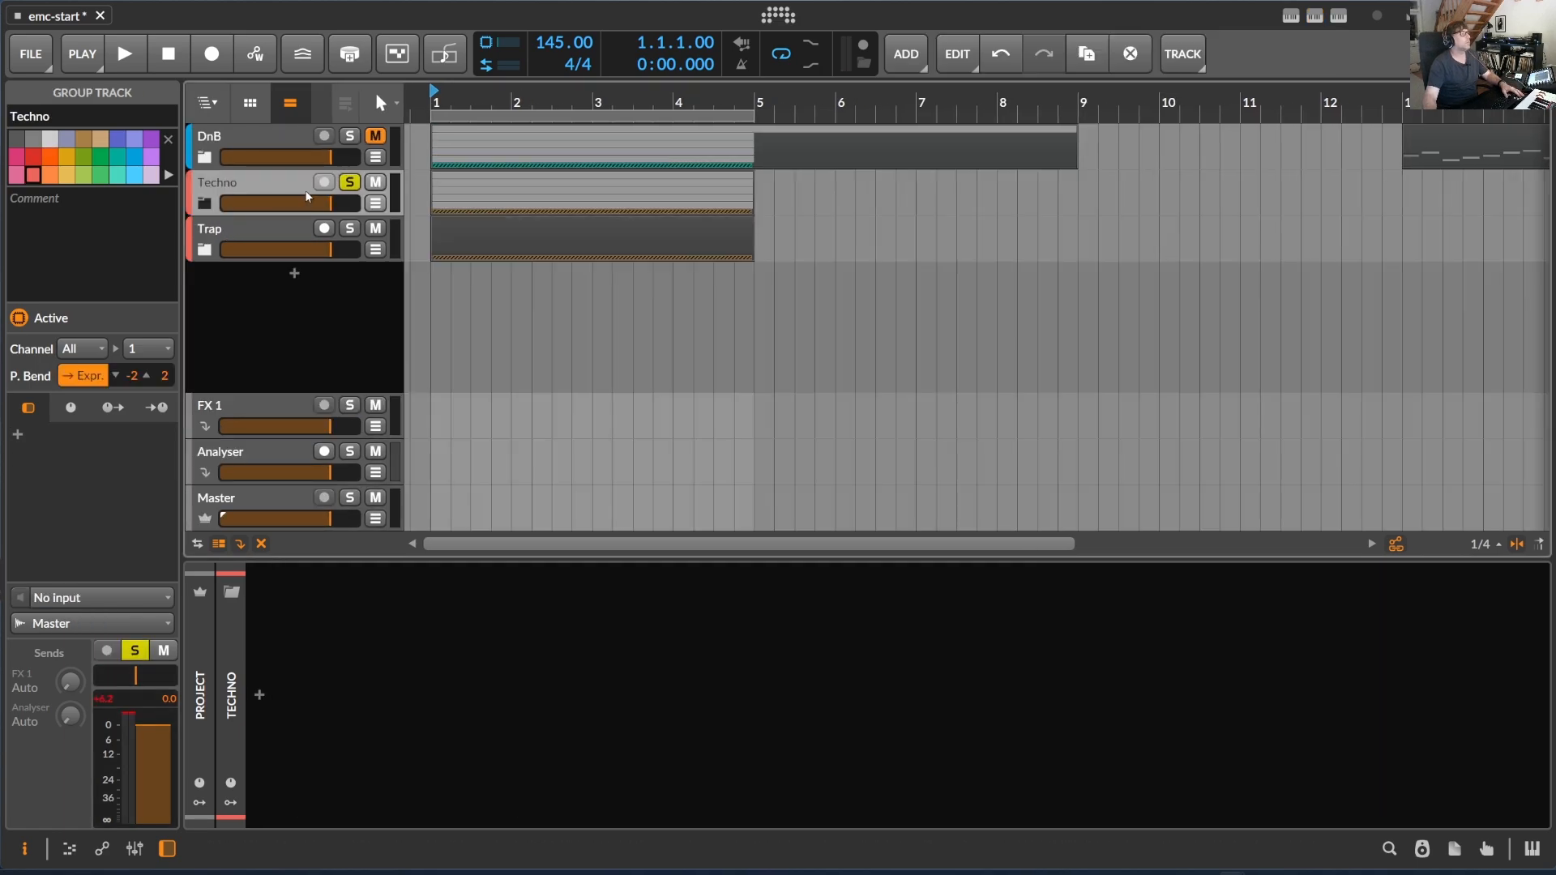
pyautogui.click(375, 181)
pyautogui.click(350, 228)
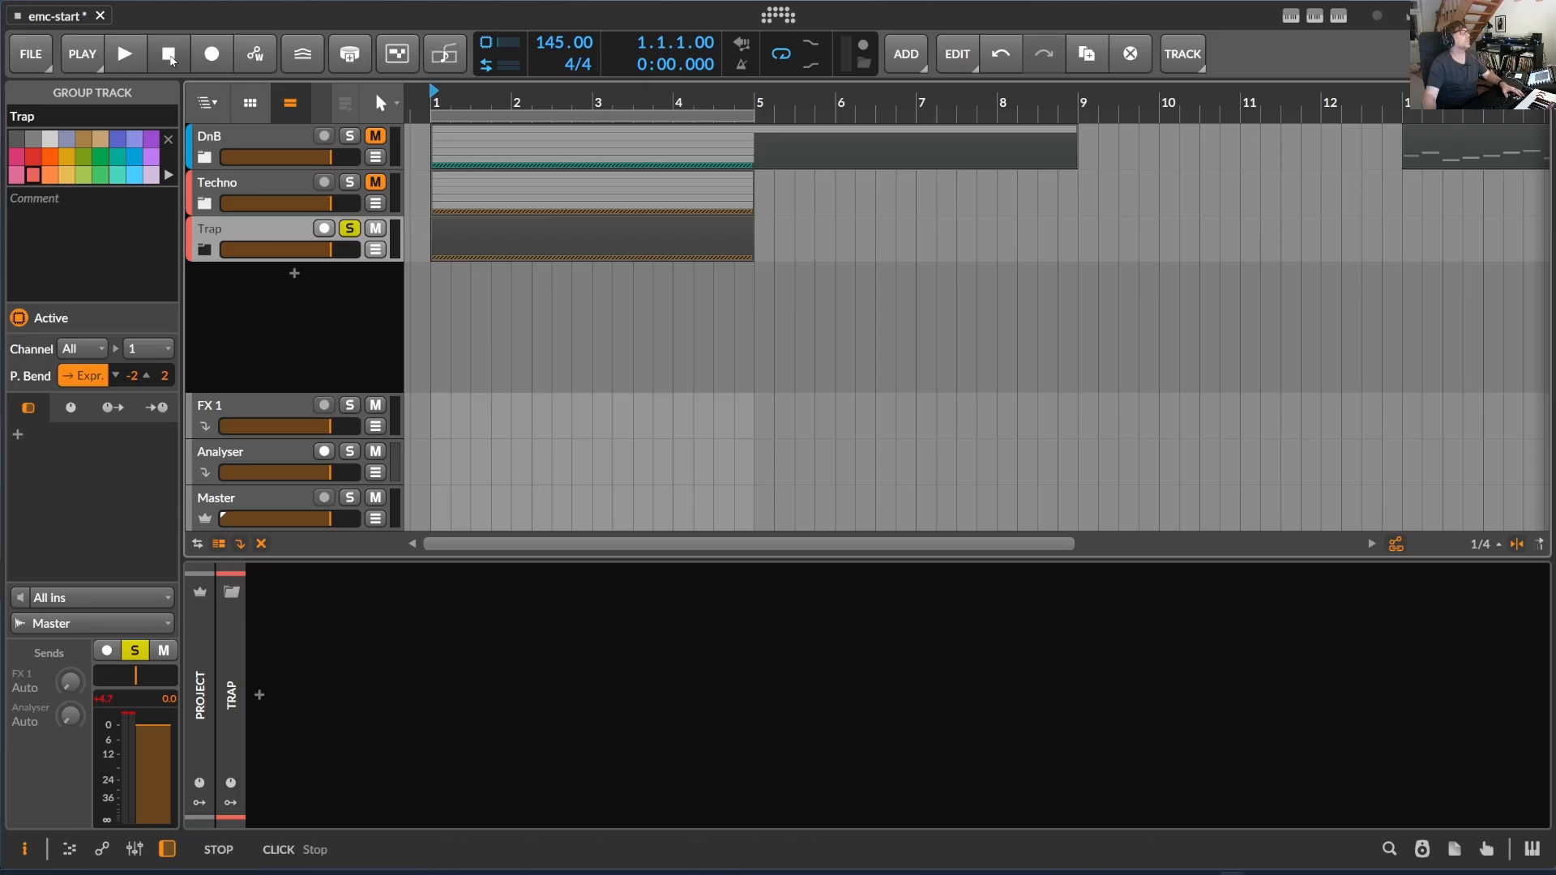
# - Audition the soloed Trap group from bar 1, stop playback, and expand the group to show its tracks
pyautogui.click(132, 58)
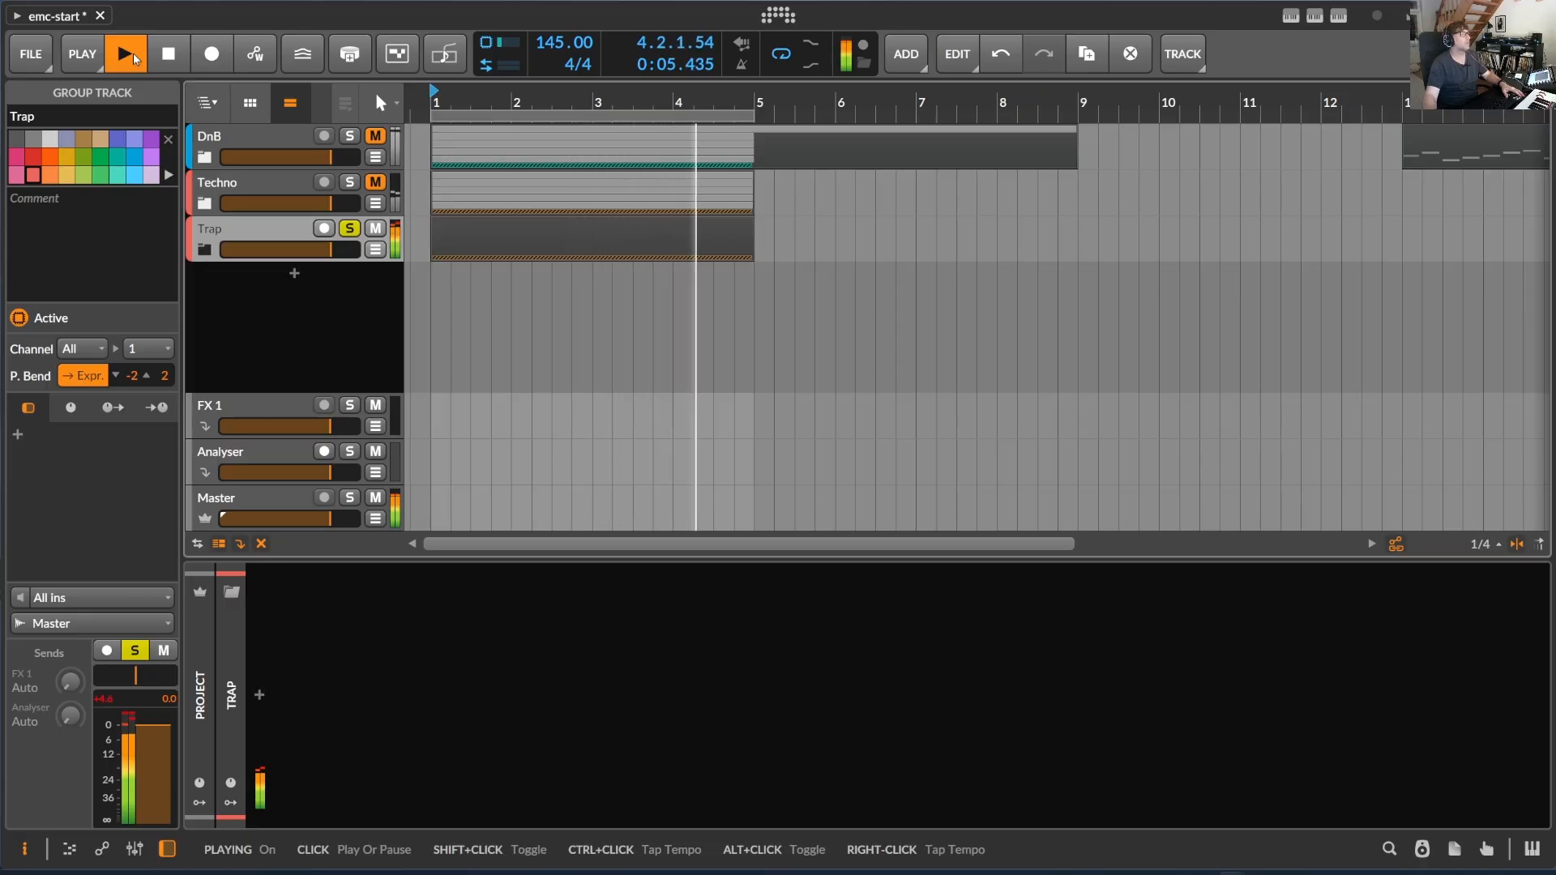
pyautogui.click(136, 59)
pyautogui.doubleClick(268, 247)
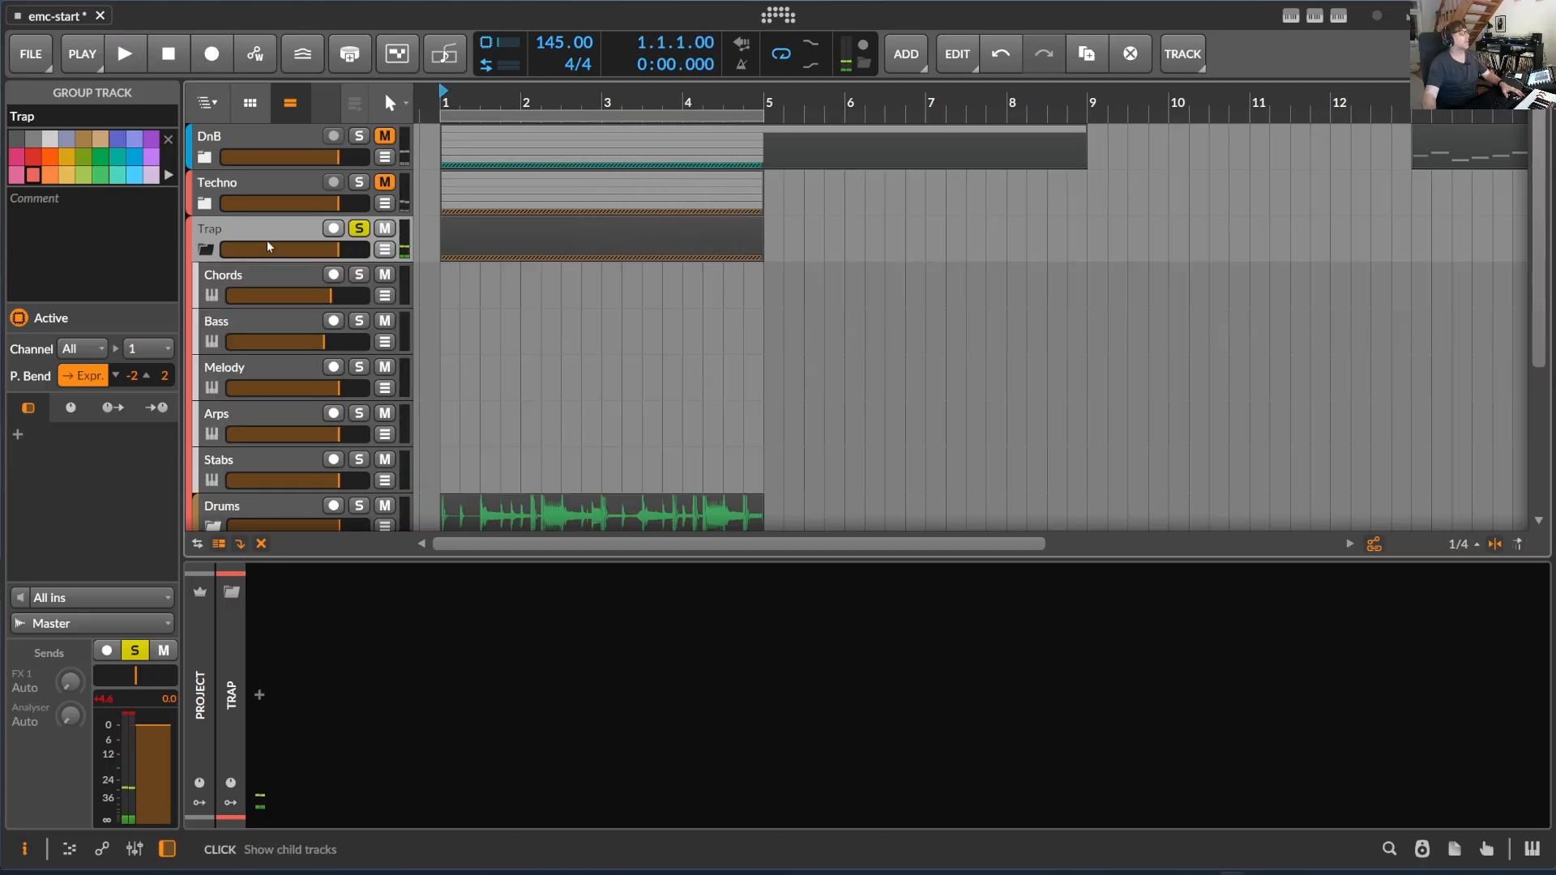
pyautogui.scroll(-3, 643, 389)
pyautogui.scroll(3, 566, 409)
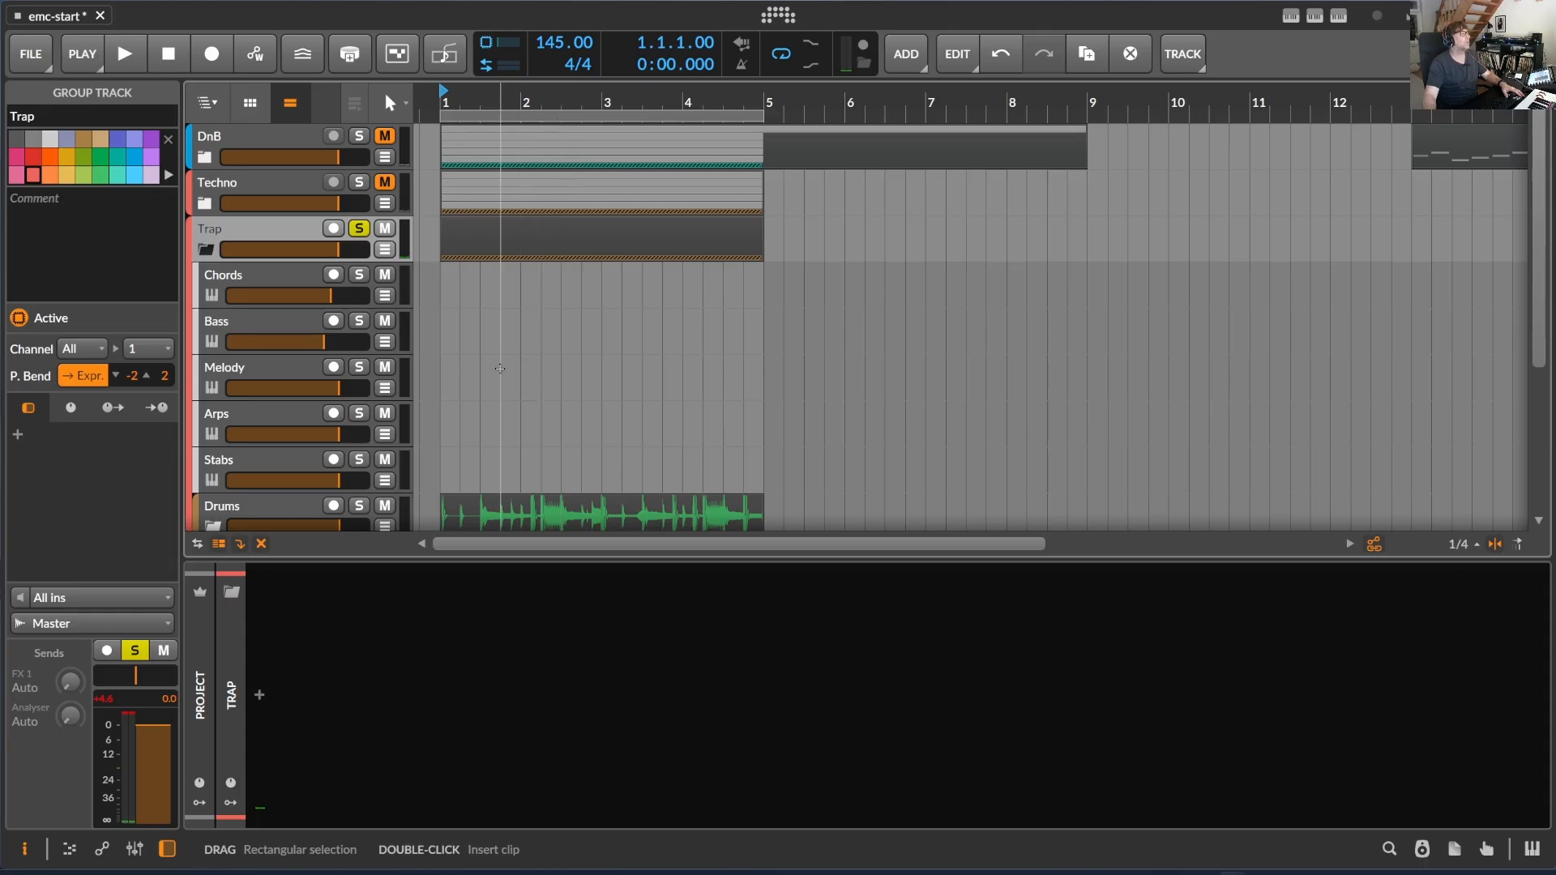
# - Create an empty four-bar clip starting at bar 1 on the Trap group's Chords track
pyautogui.click(458, 276)
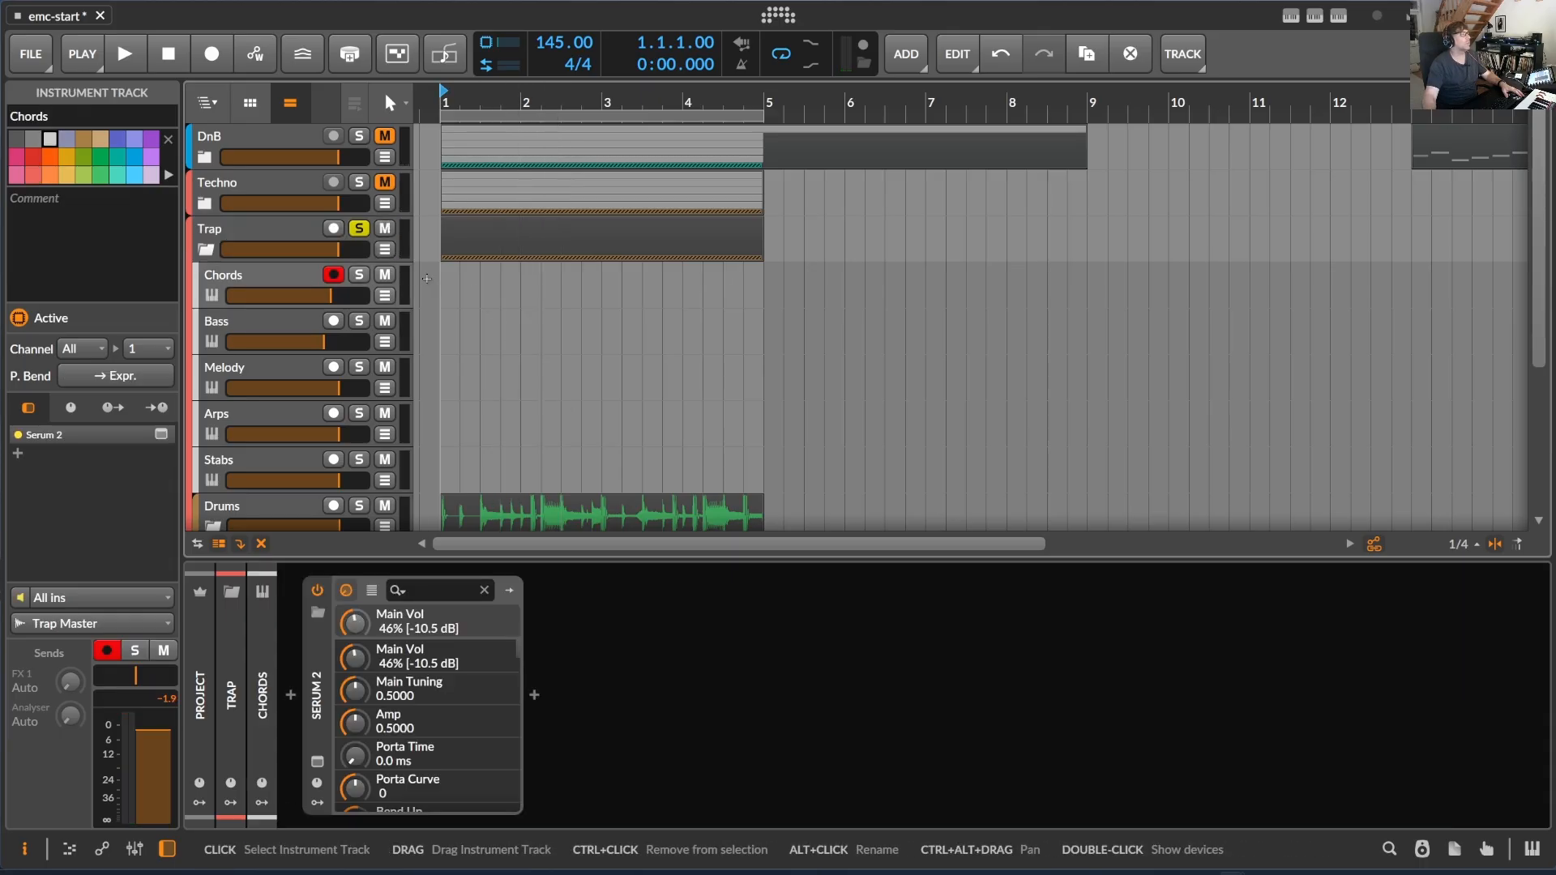
pyautogui.click(443, 274)
pyautogui.click(443, 274)
pyautogui.click(443, 274)
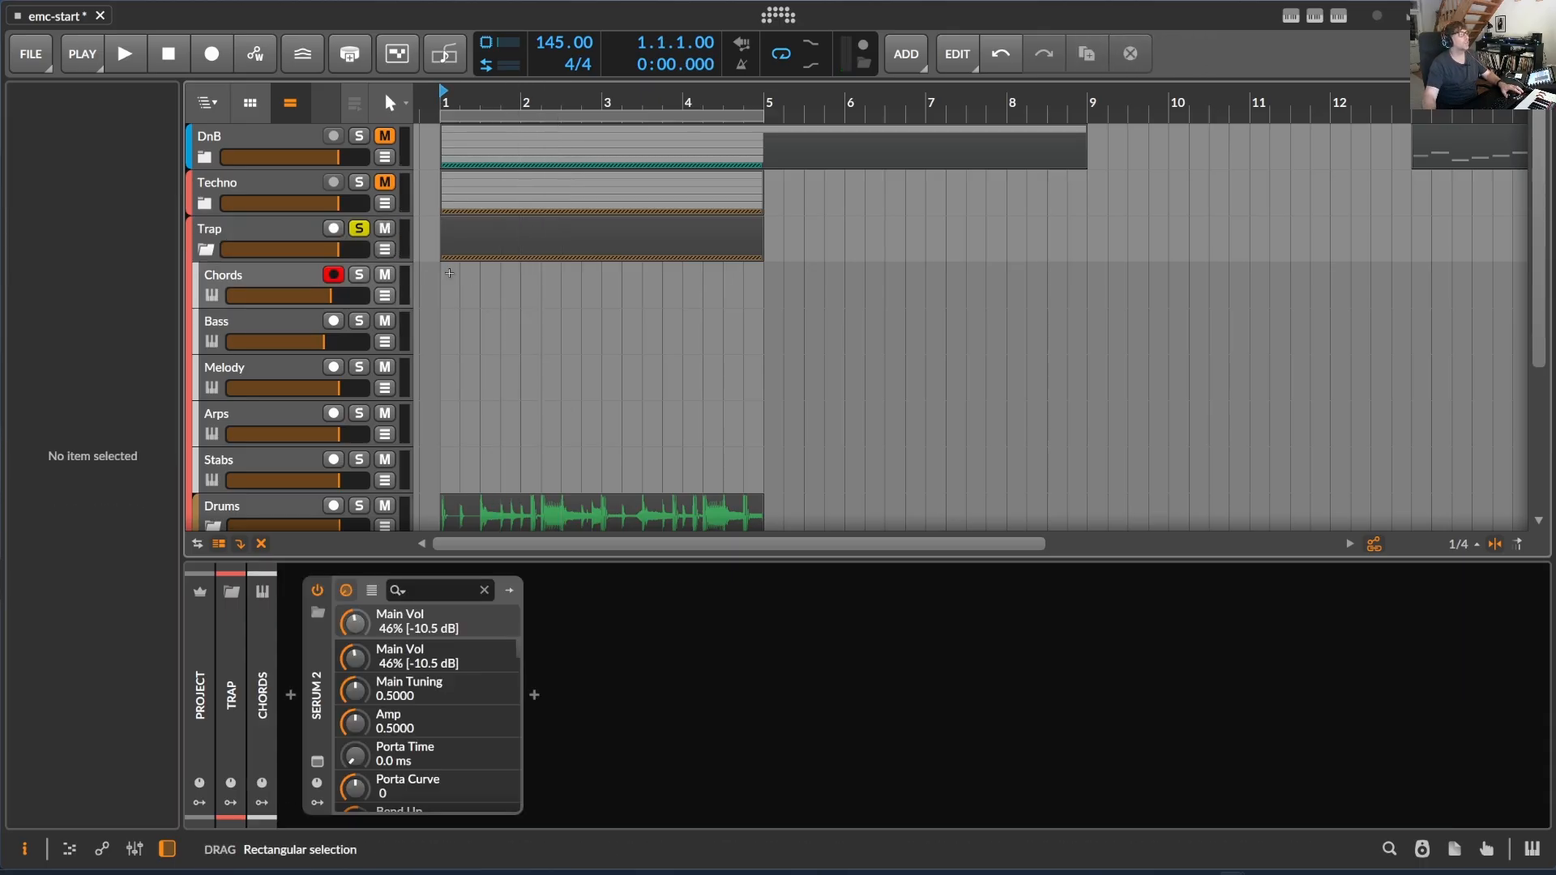
pyautogui.press('3')
pyautogui.moveTo(444, 269); pyautogui.dragTo(763, 276)
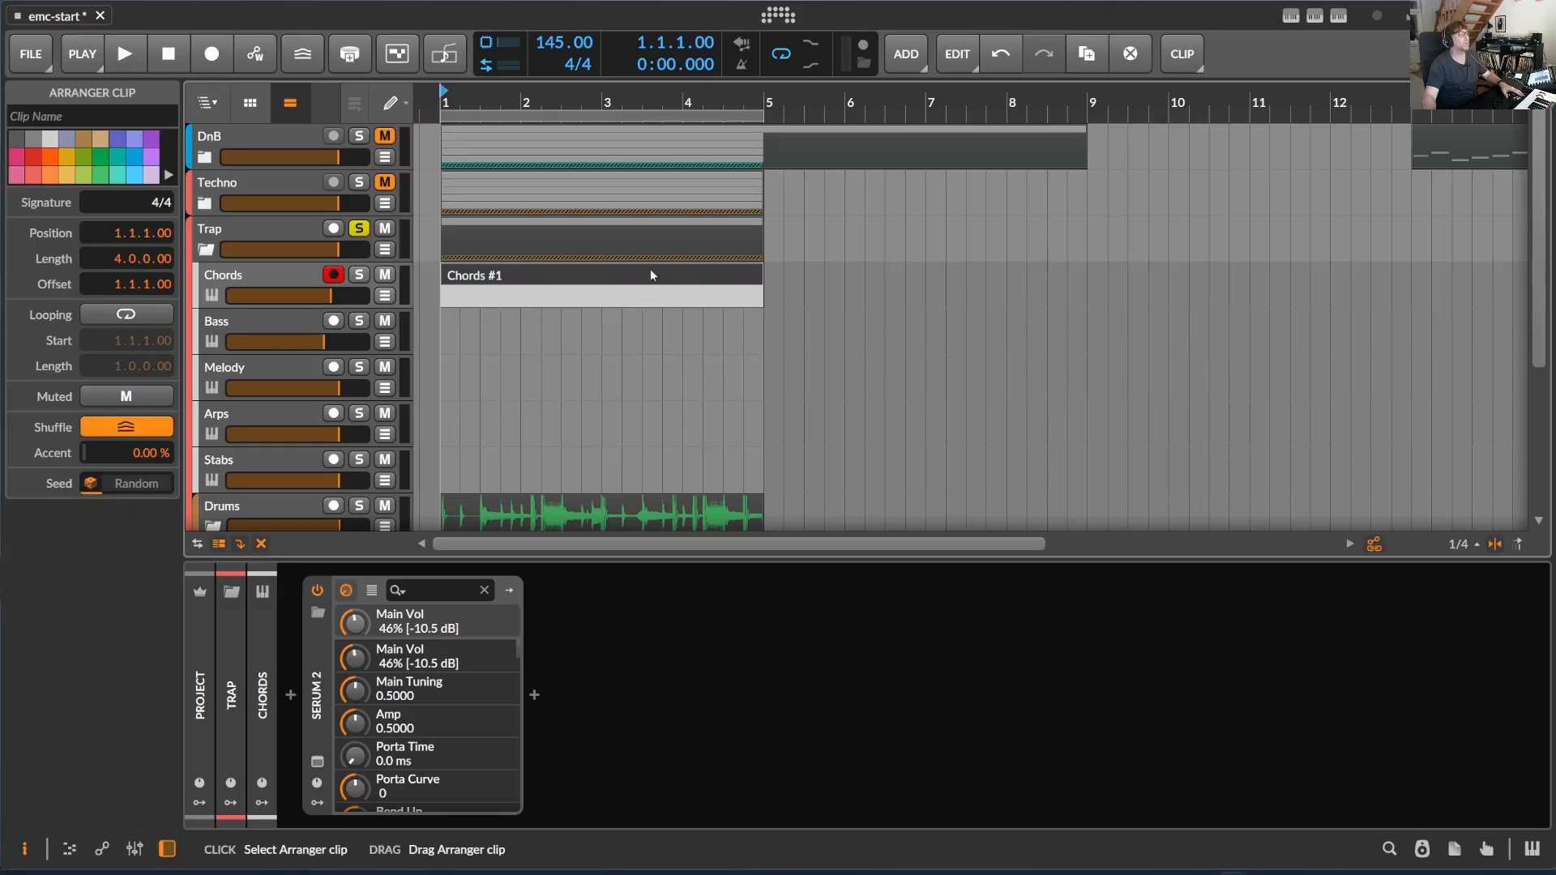
# - Generate four Hard Techno chords, a bassline, a melody and arps into the Trap Chords clip with ElectronicMusicComposer, regenerating the bassline once
pyautogui.click(1315, 15)
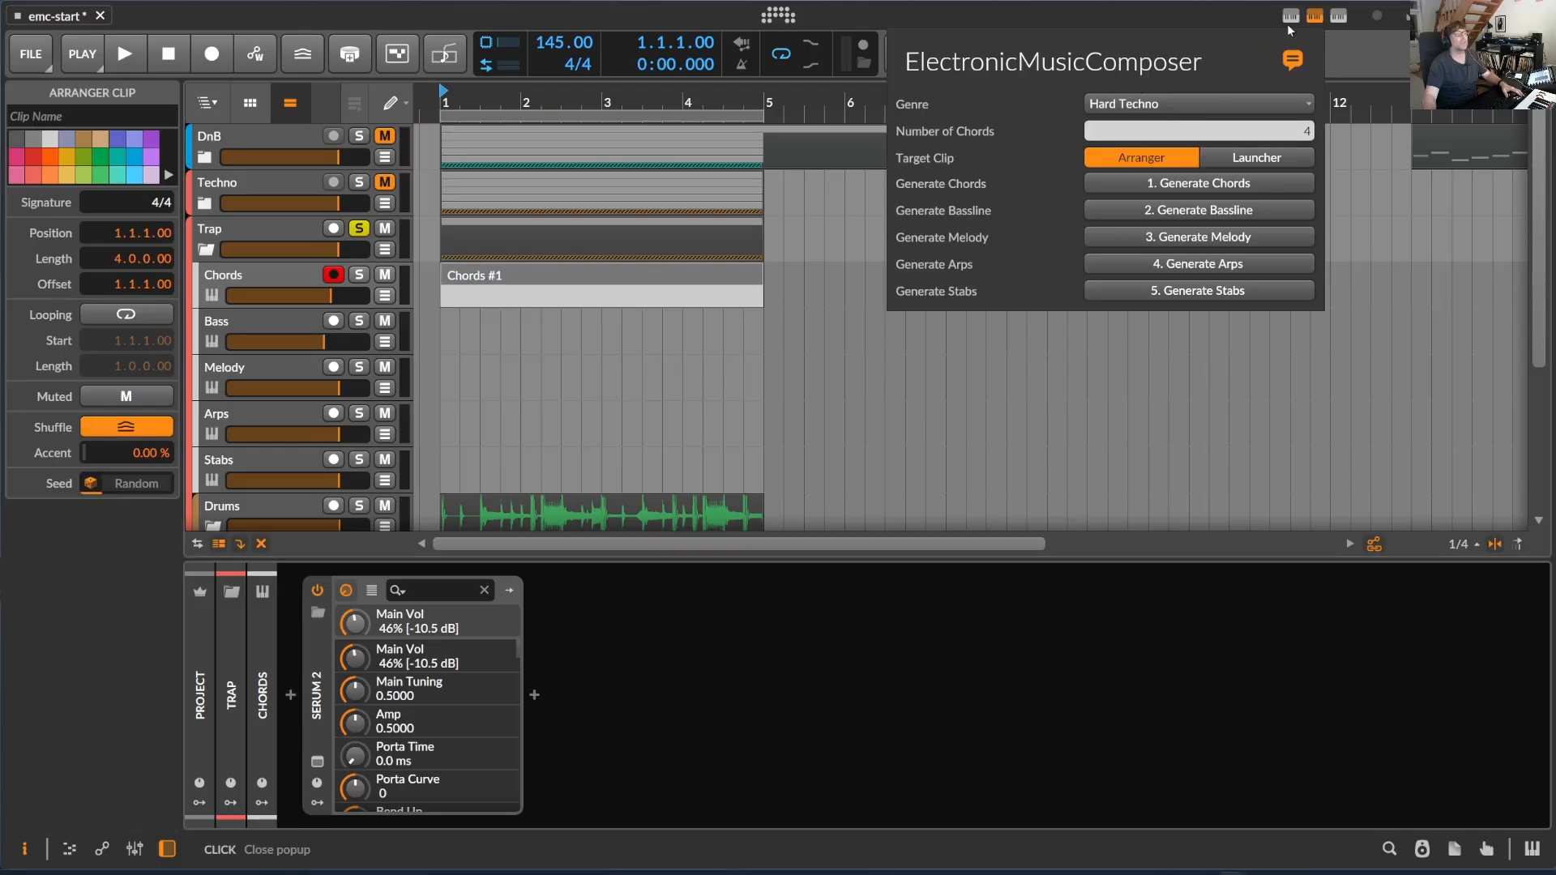
pyautogui.click(1219, 185)
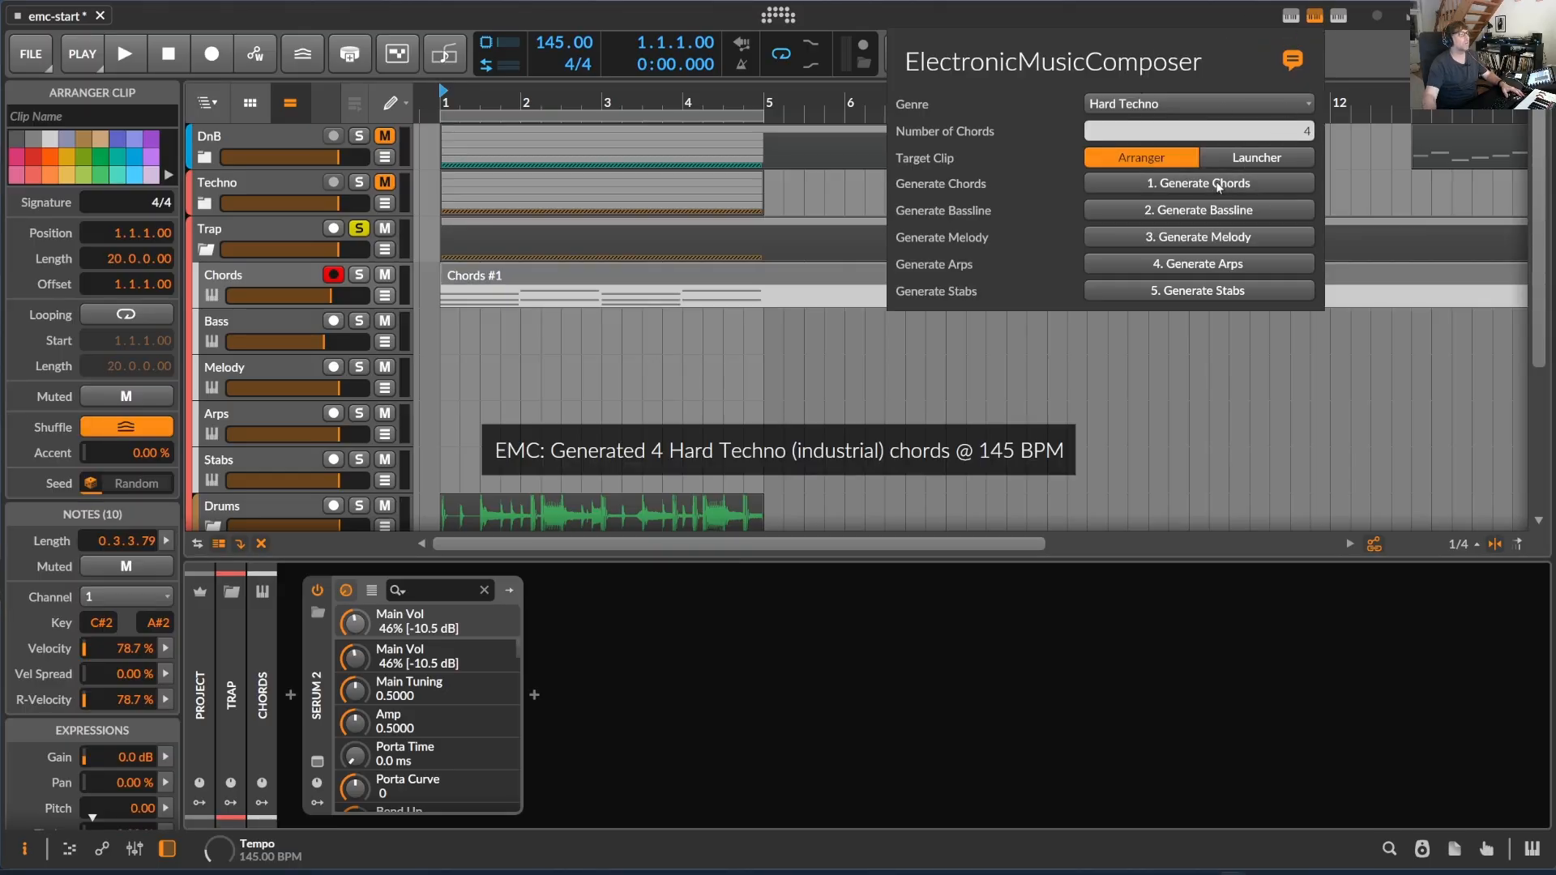
pyautogui.click(1220, 211)
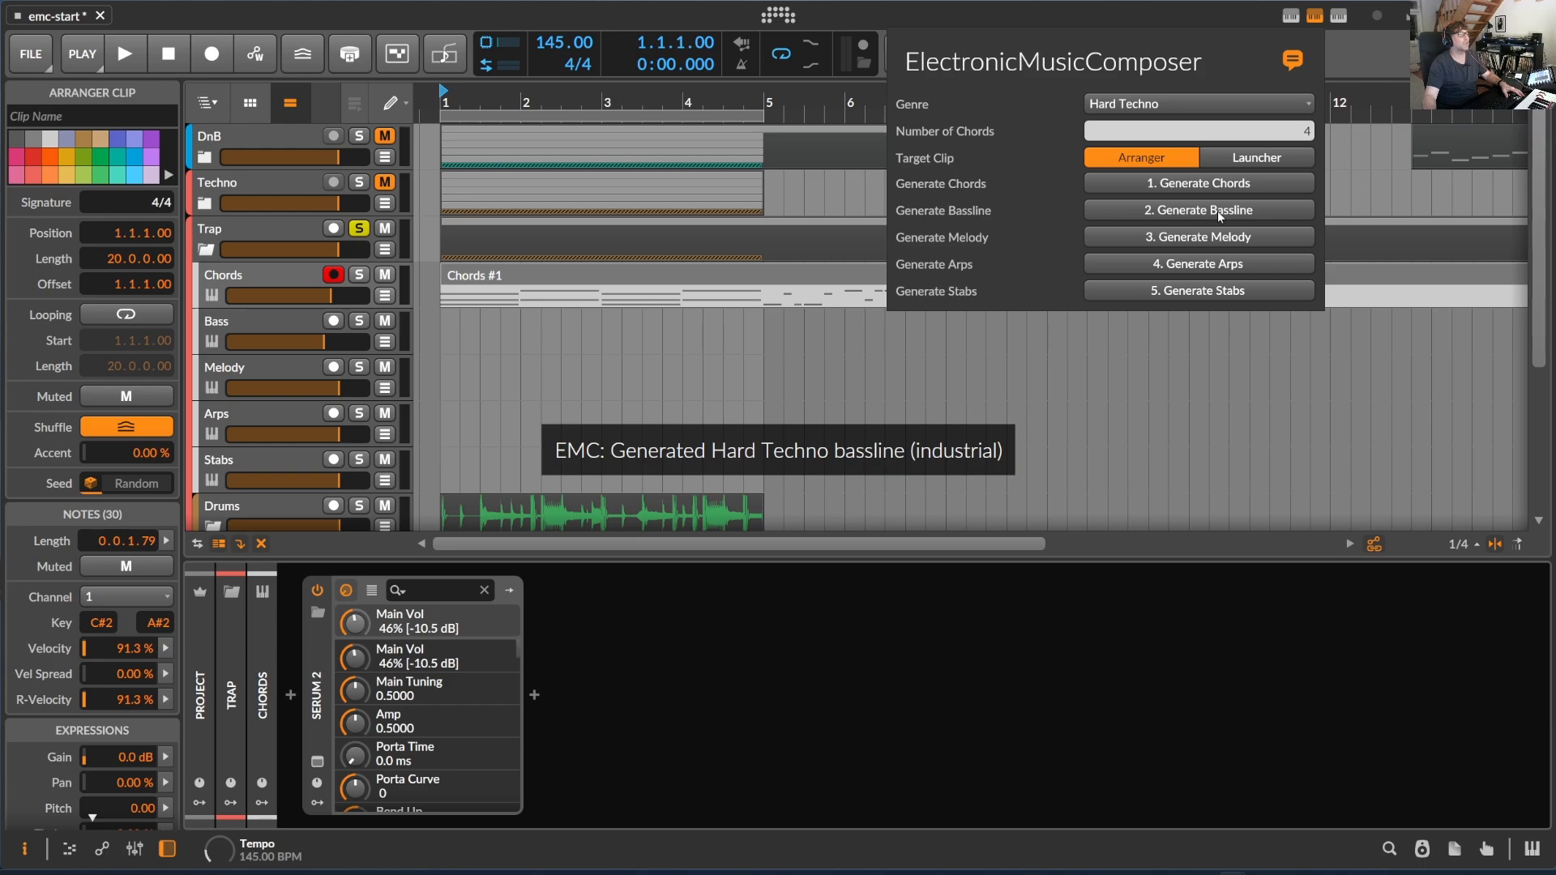
pyautogui.click(1222, 213)
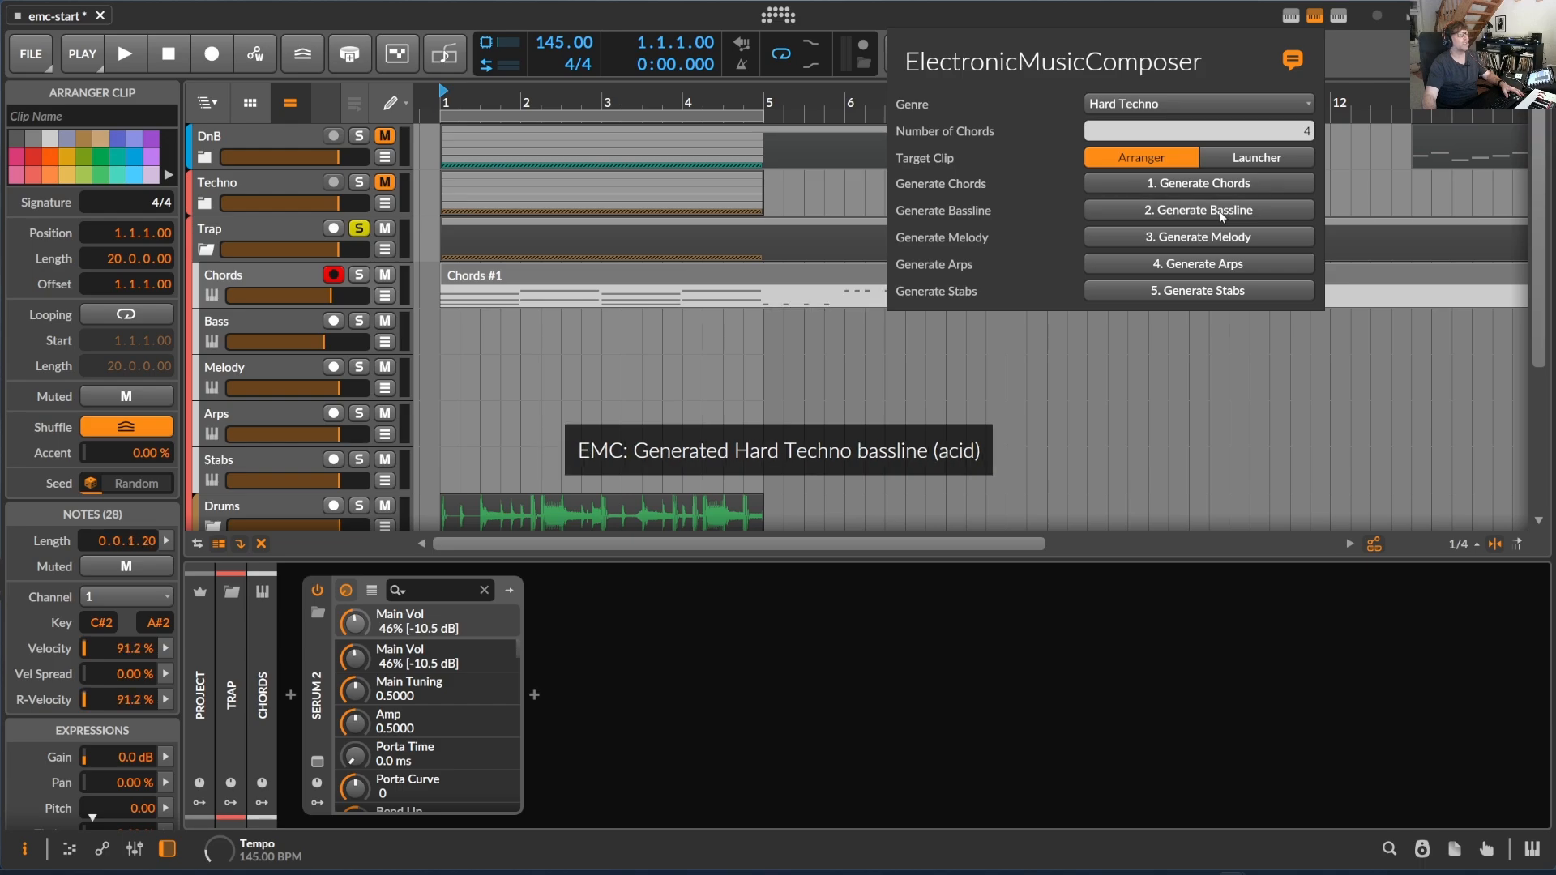
pyautogui.click(1231, 236)
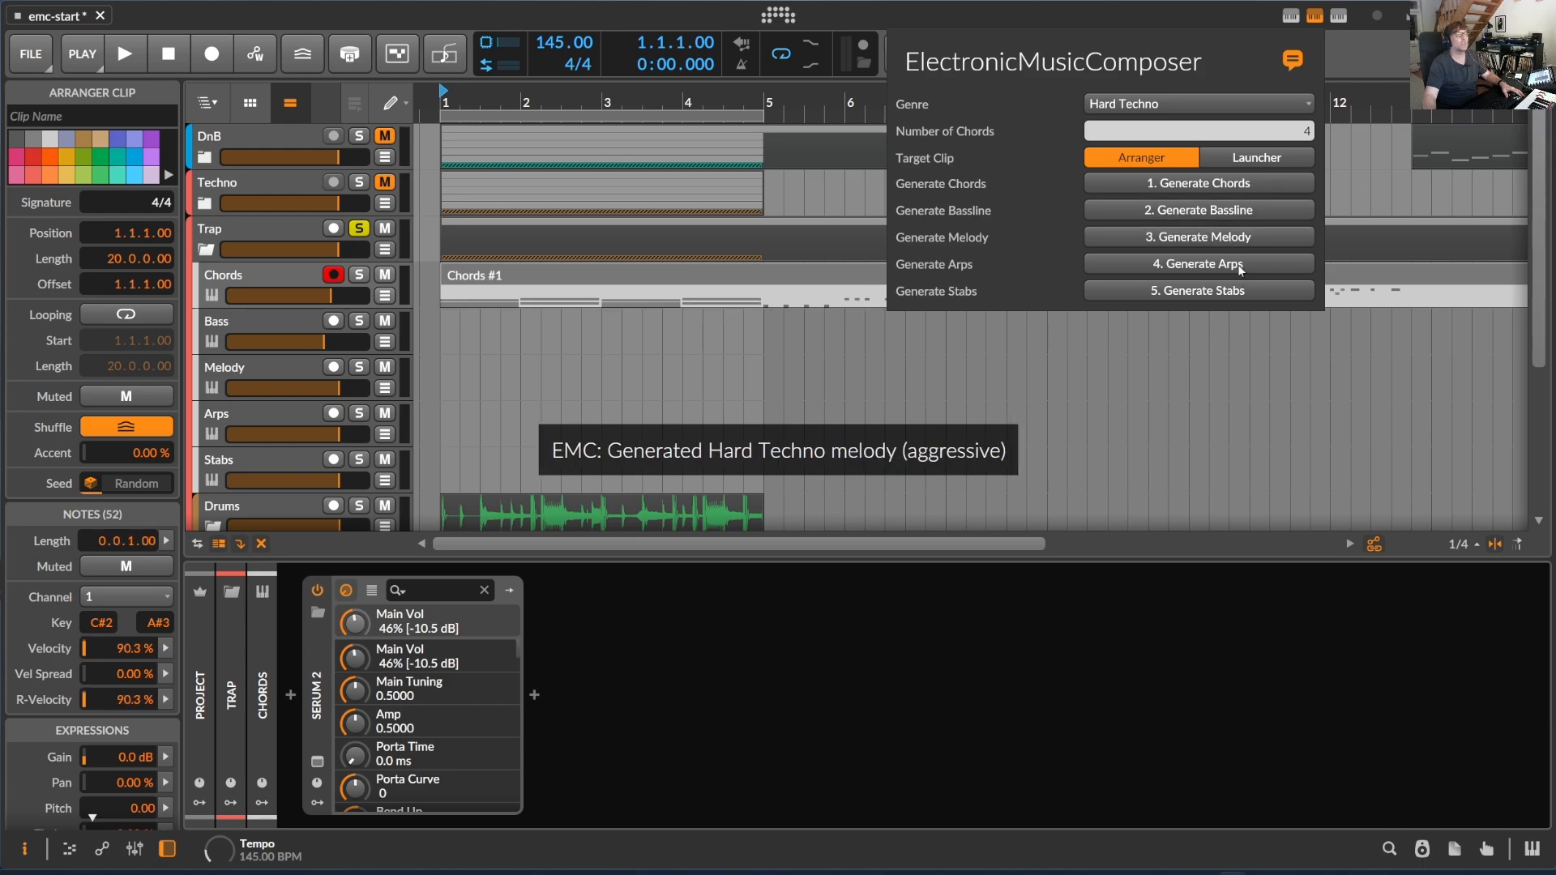
pyautogui.click(1240, 271)
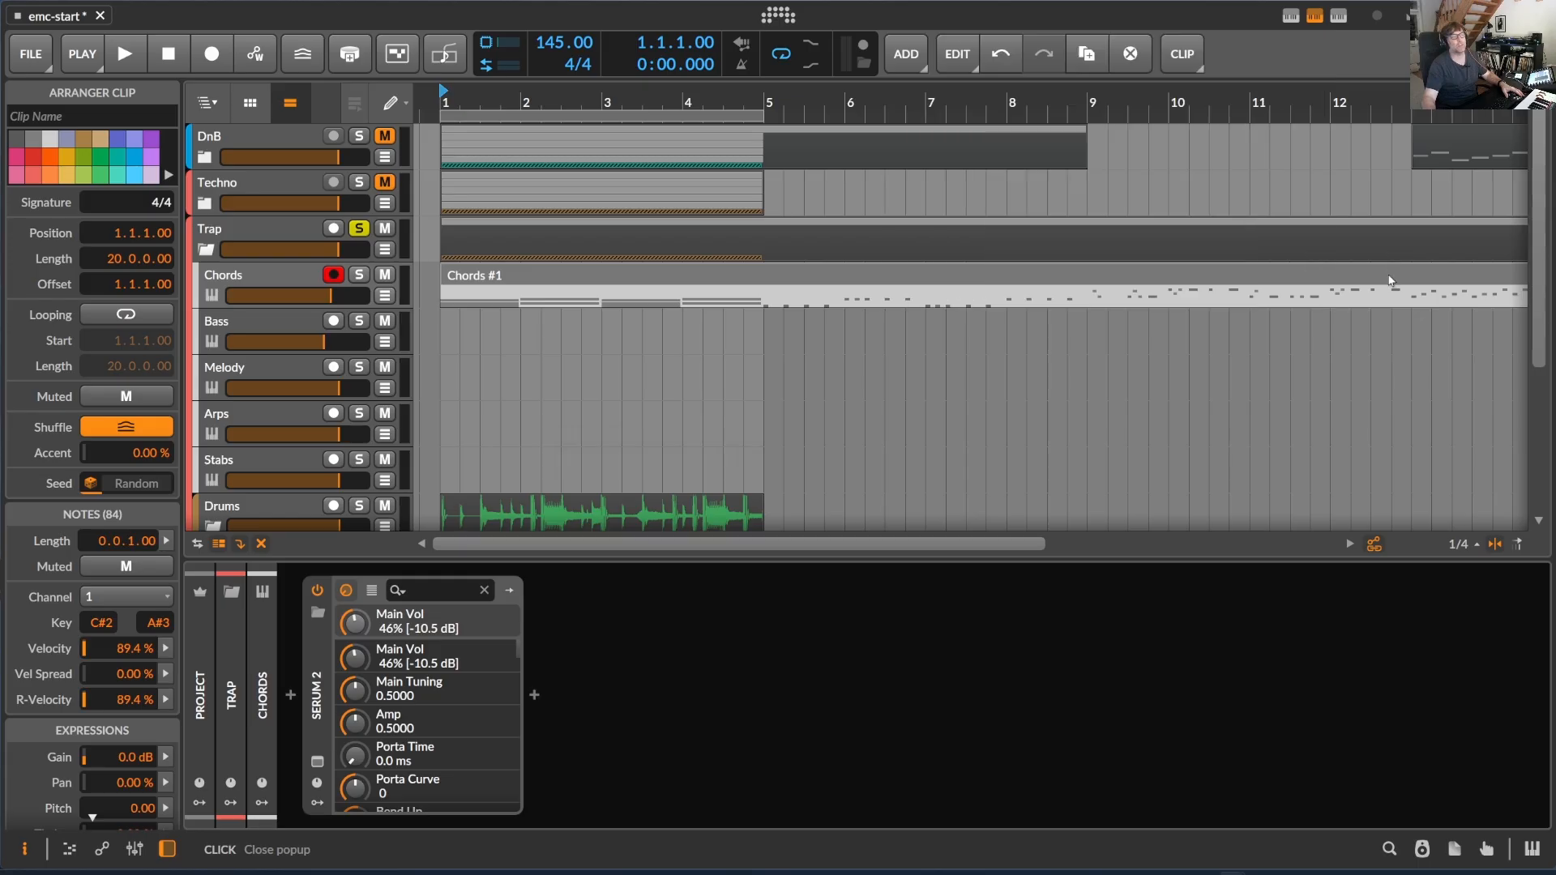
# - Split the generated clip on the Trap Chords track at bars 5, 9, 13 and 17
pyautogui.press('5')
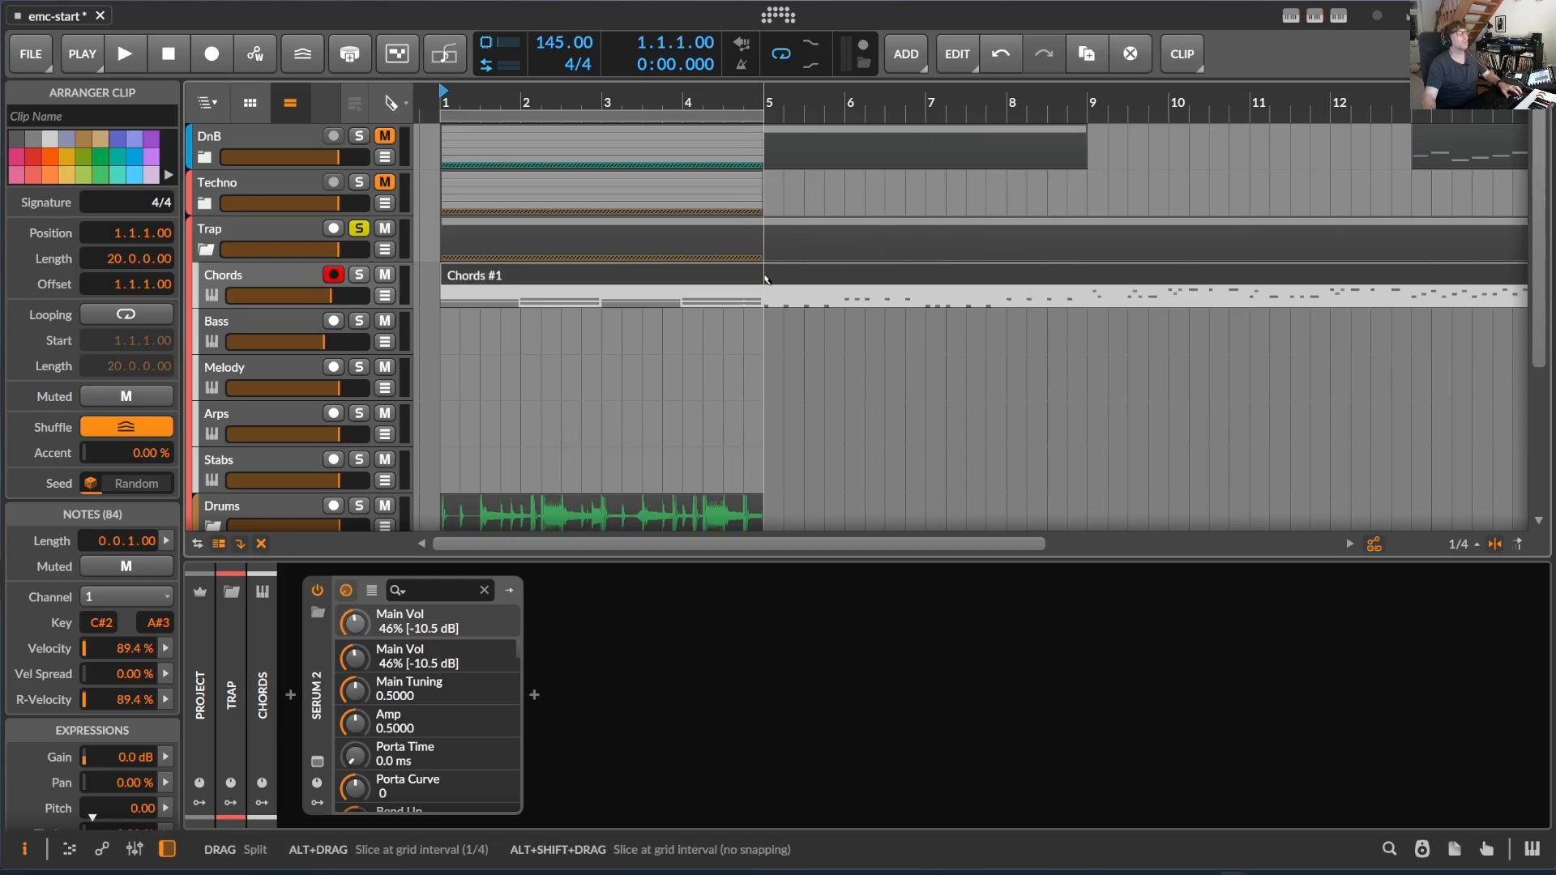
pyautogui.click(767, 279)
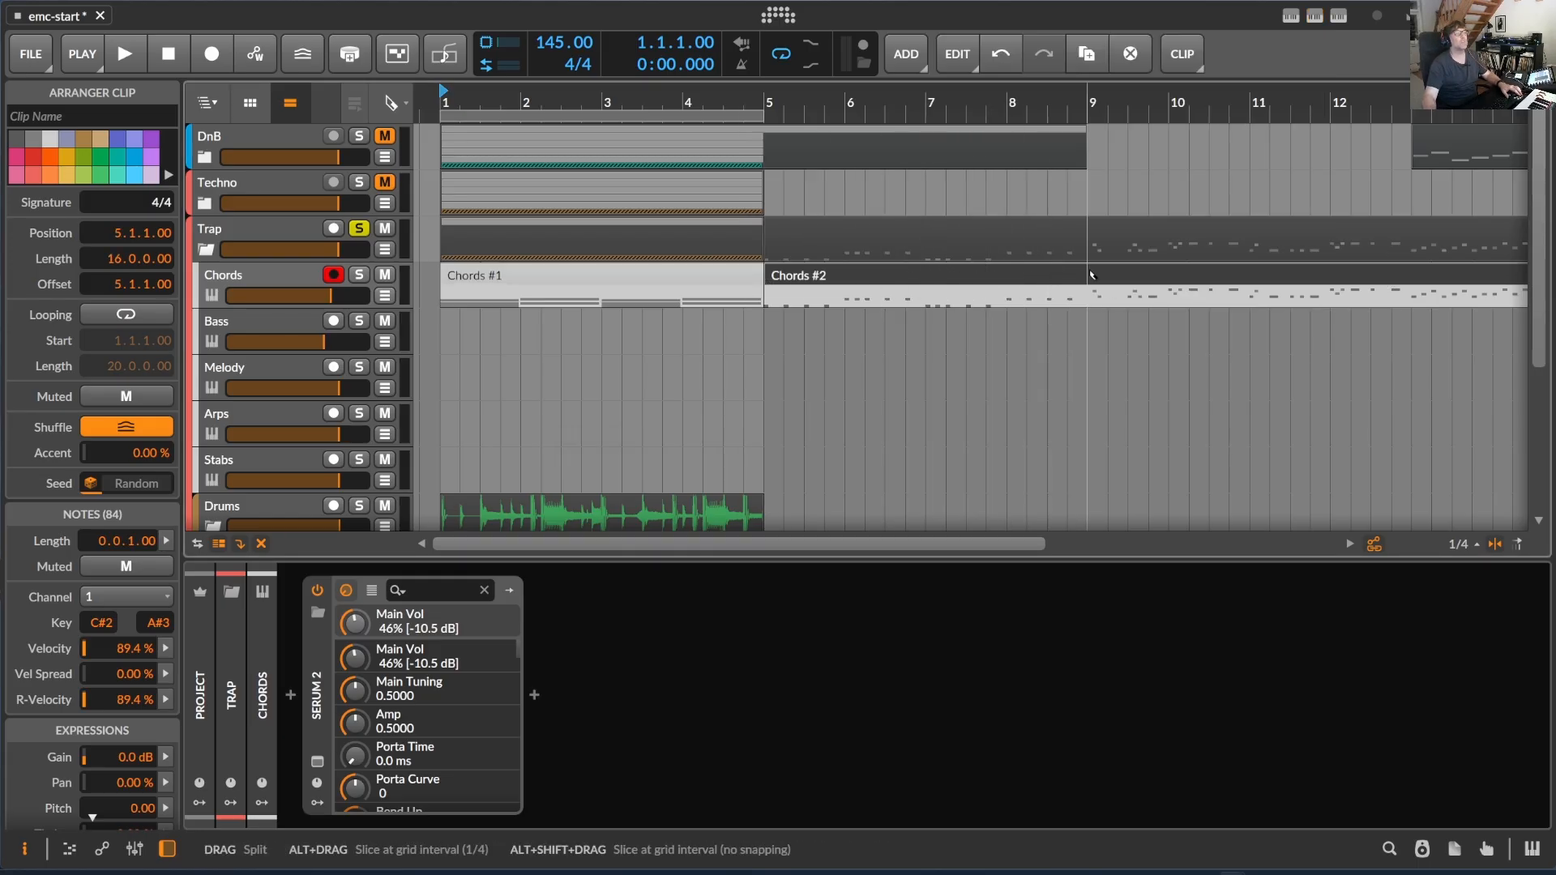
pyautogui.click(1090, 276)
pyautogui.moveTo(1028, 101); pyautogui.dragTo(928, 227)
pyautogui.click(1042, 271)
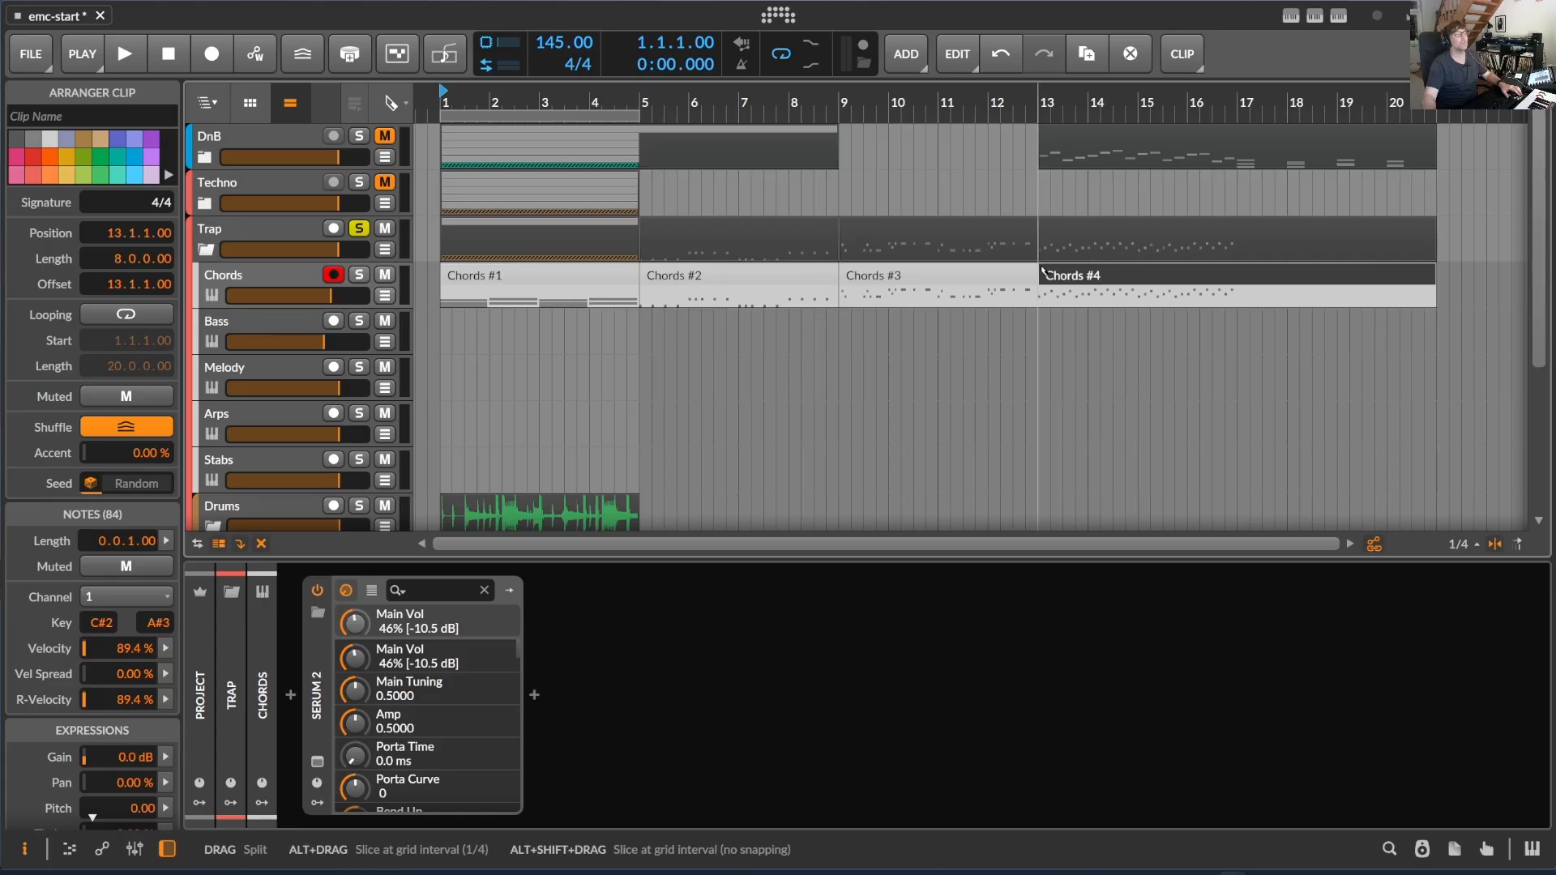
pyautogui.click(1241, 283)
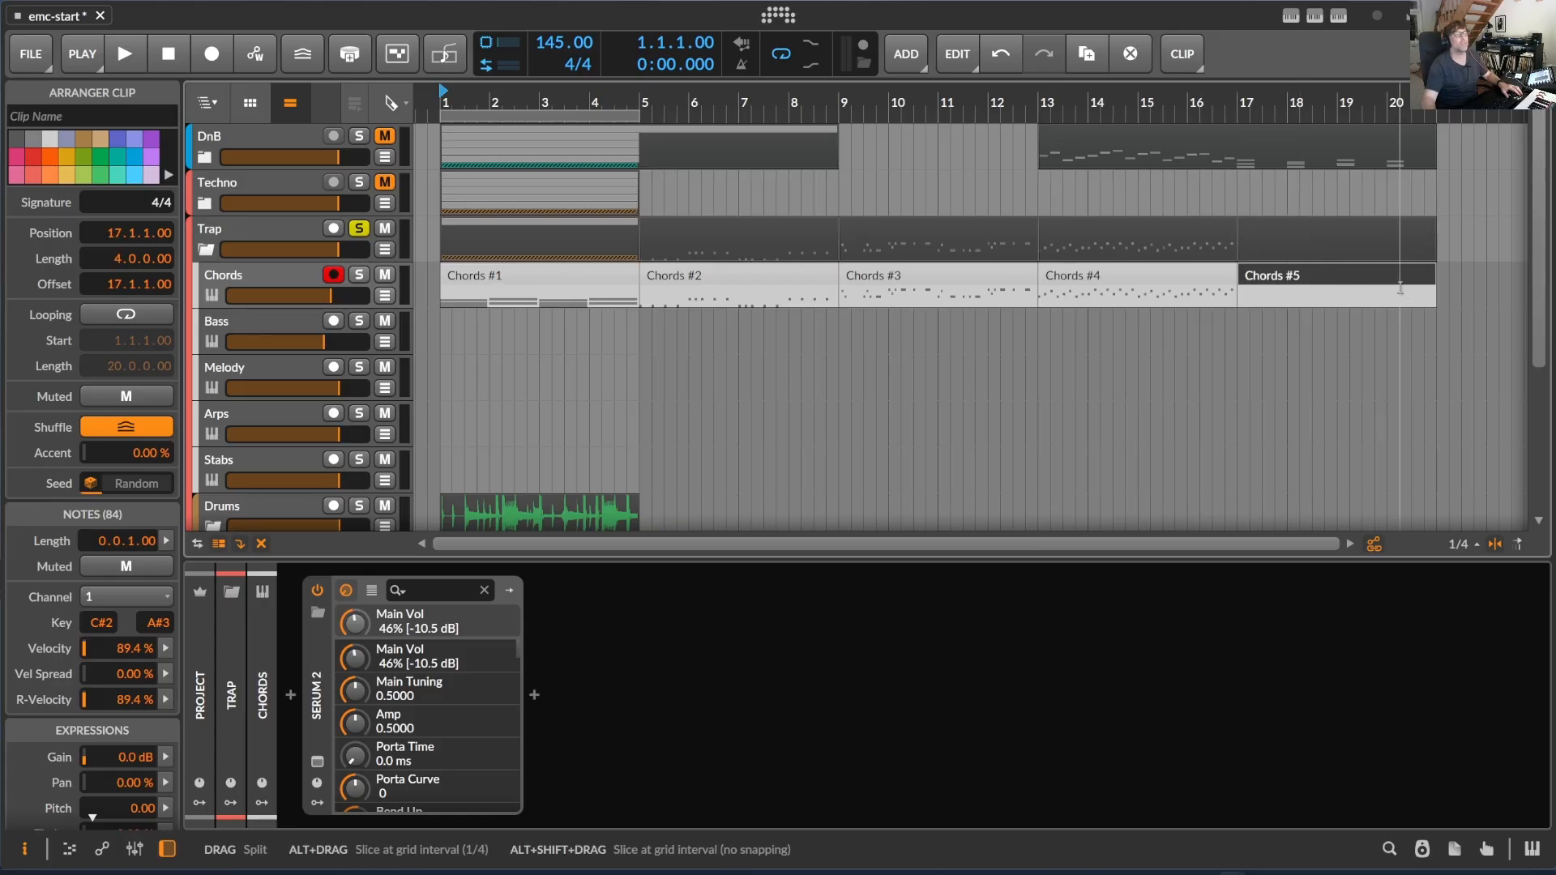
# - Move the second, third and fourth split clips to bar 1 of the Trap group's Bass, Melody and Arps tracks respectively
pyautogui.press('1')
pyautogui.doubleClick(1348, 284)
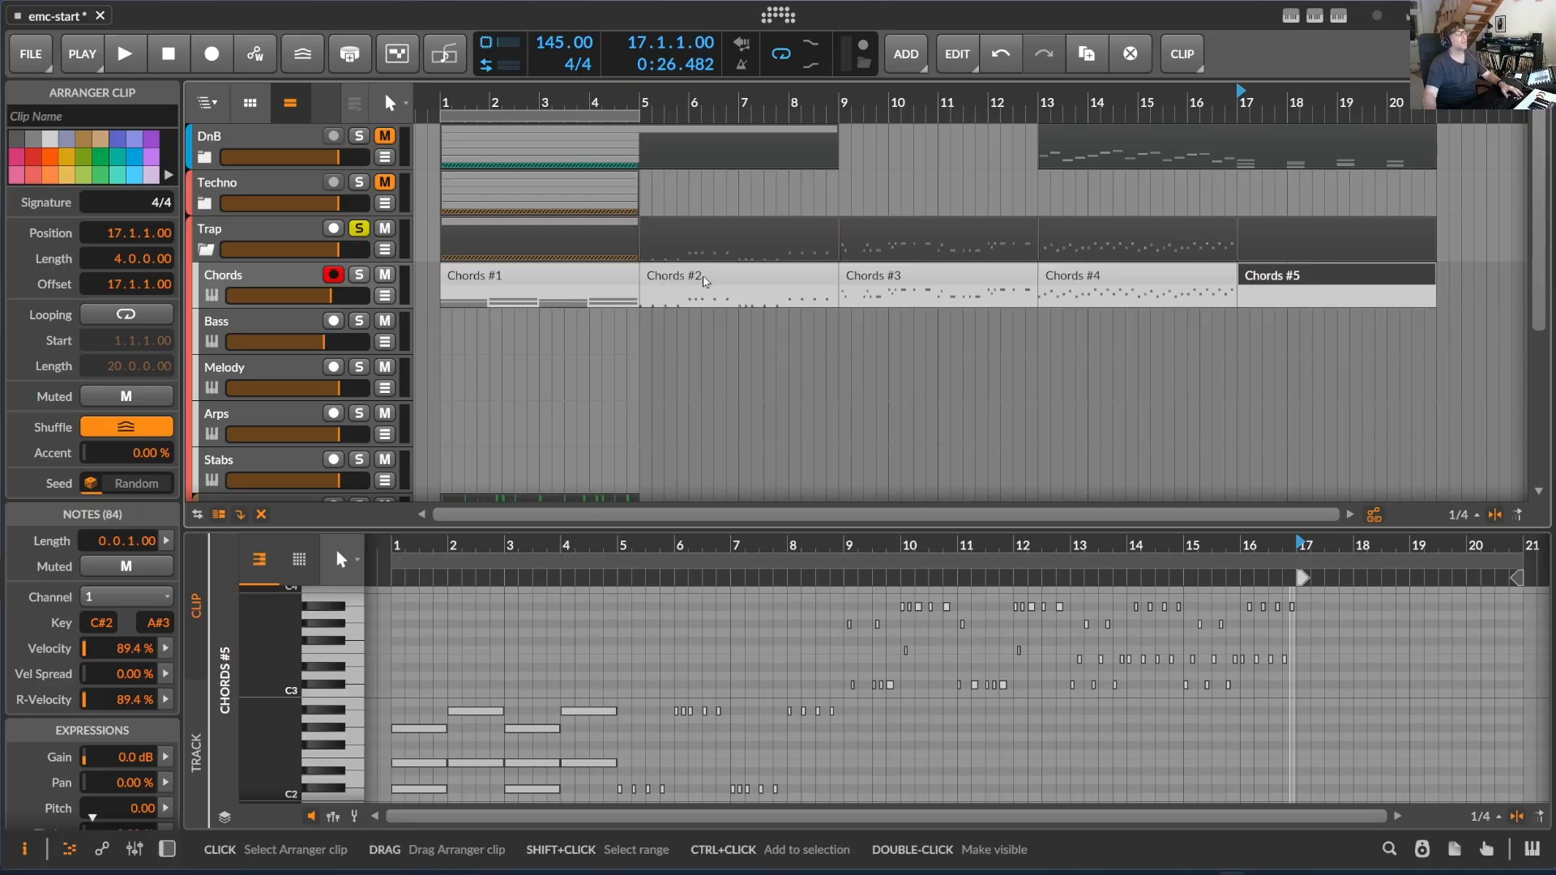
pyautogui.click(770, 278)
pyautogui.moveTo(761, 281); pyautogui.dragTo(561, 336)
pyautogui.moveTo(892, 280); pyautogui.dragTo(491, 394)
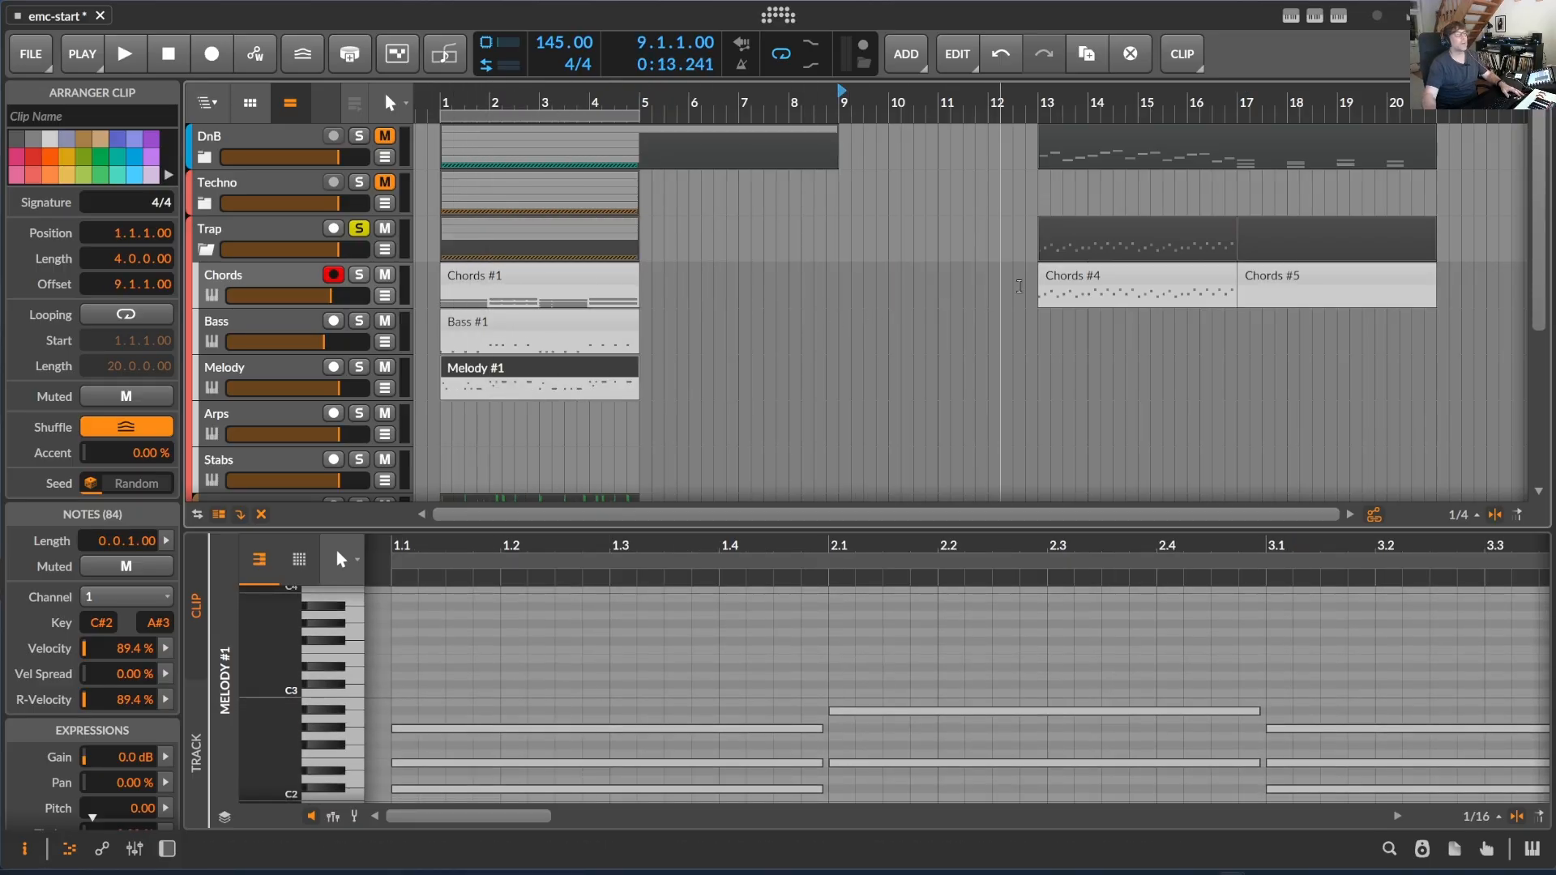
pyautogui.moveTo(1139, 279); pyautogui.dragTo(545, 417)
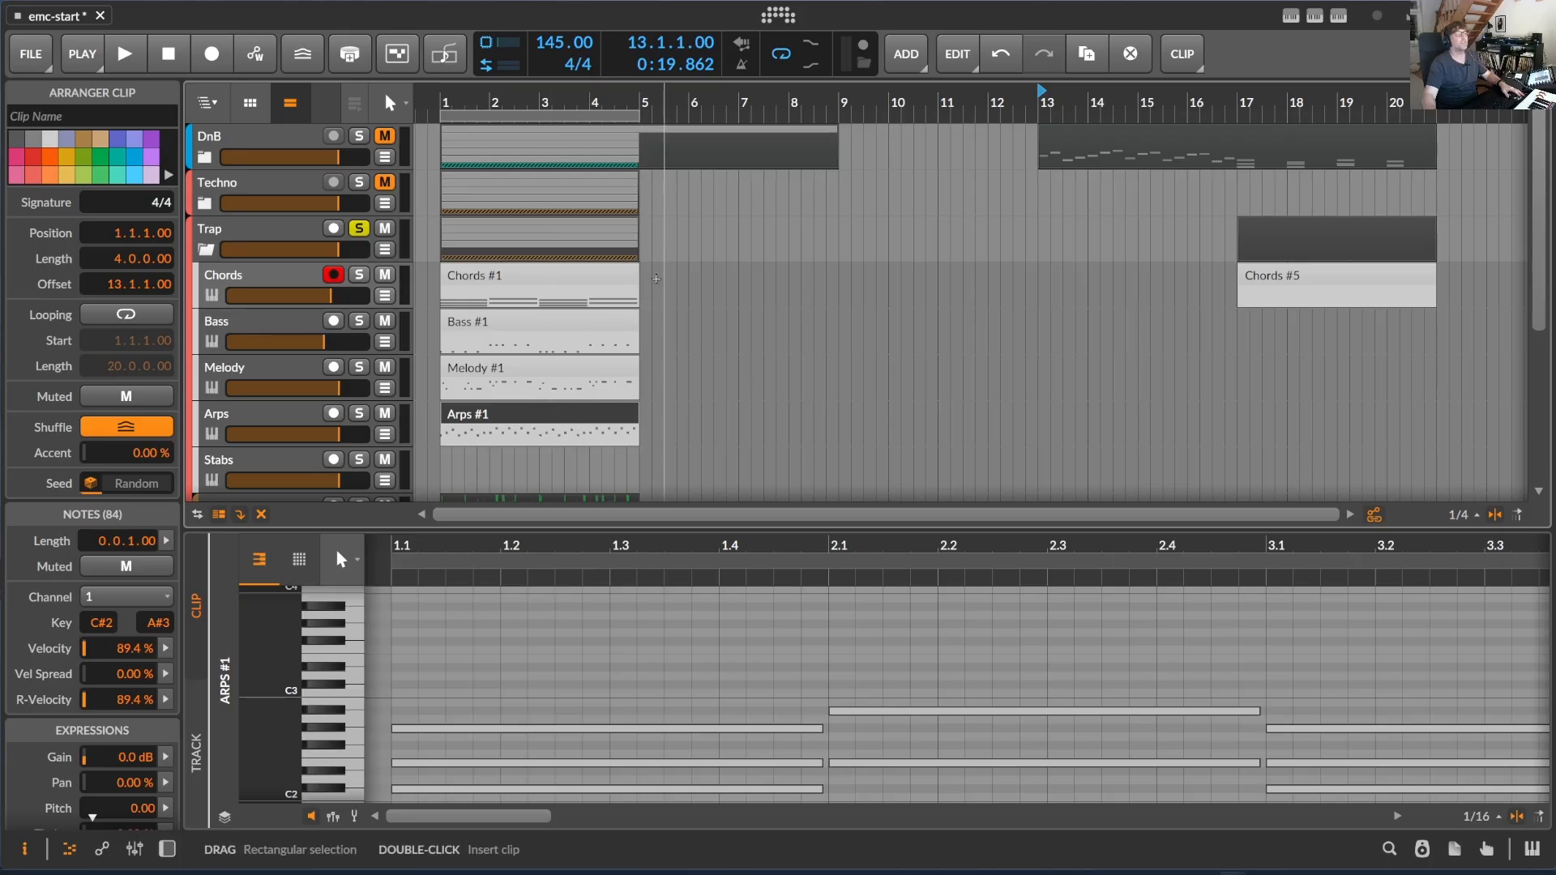
# - Extend the Trap Chords clip to bar 21 and generate Hard Techno stabs into it with ElectronicMusicComposer
pyautogui.moveTo(638, 279); pyautogui.dragTo(1438, 281)
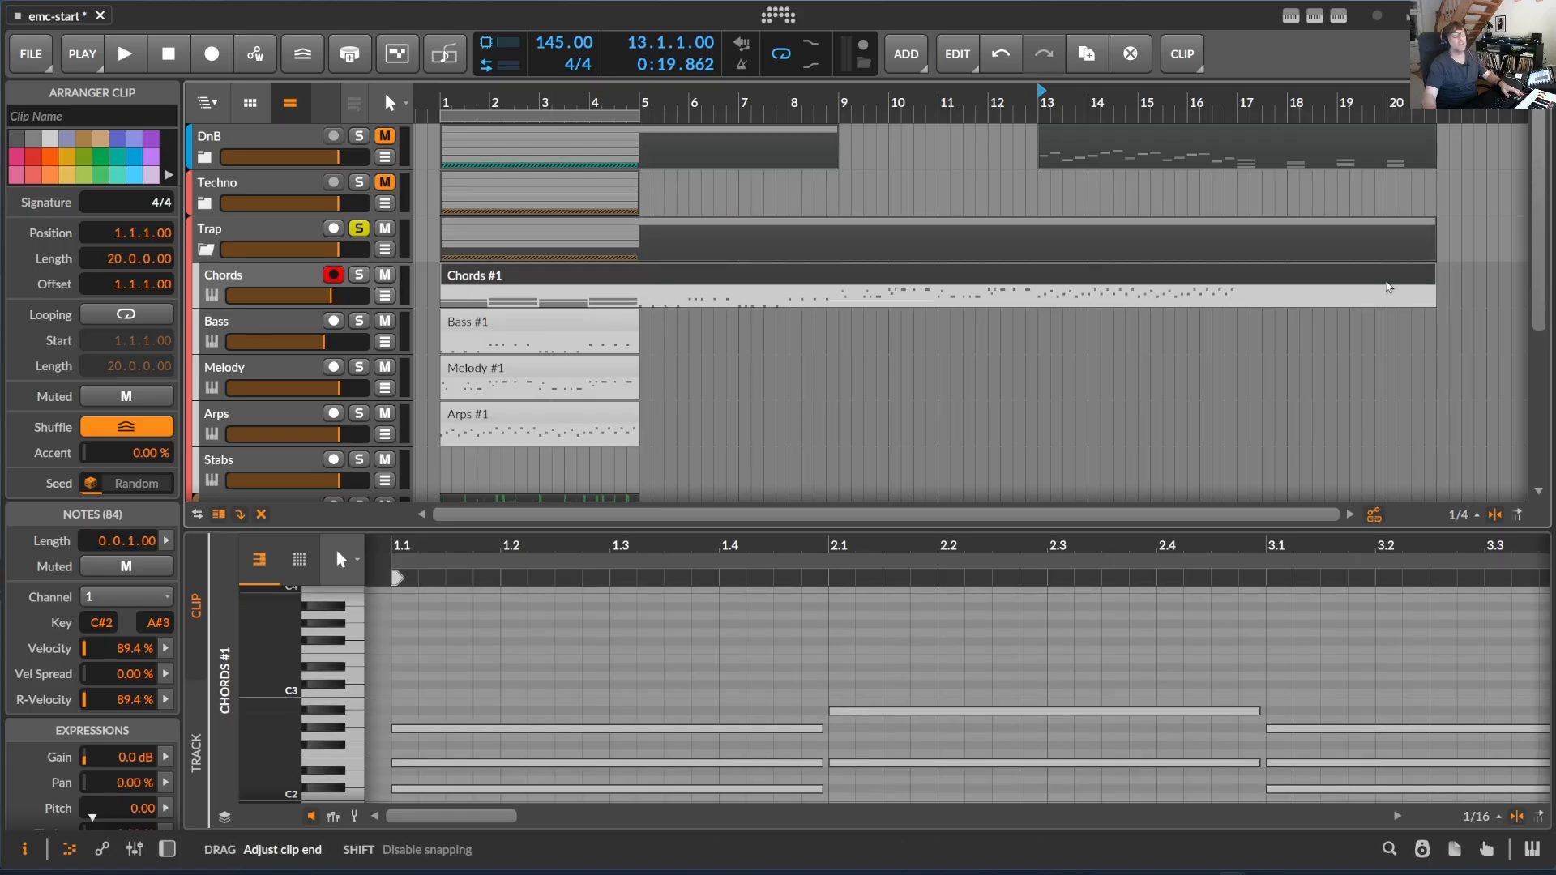
pyautogui.click(1378, 289)
pyautogui.click(1373, 276)
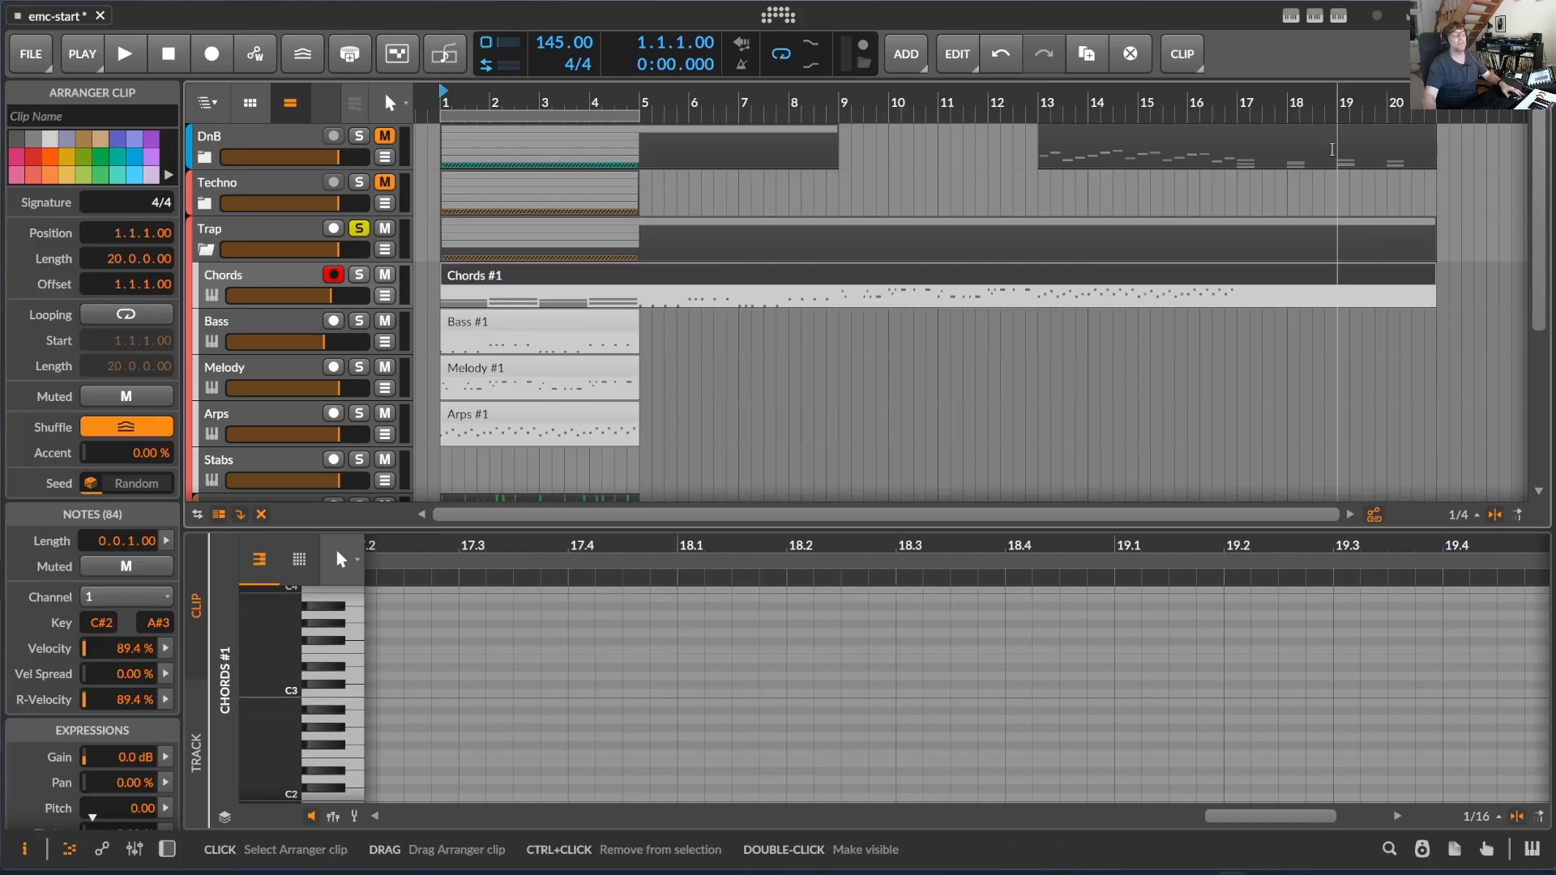
pyautogui.click(1316, 17)
pyautogui.click(1233, 295)
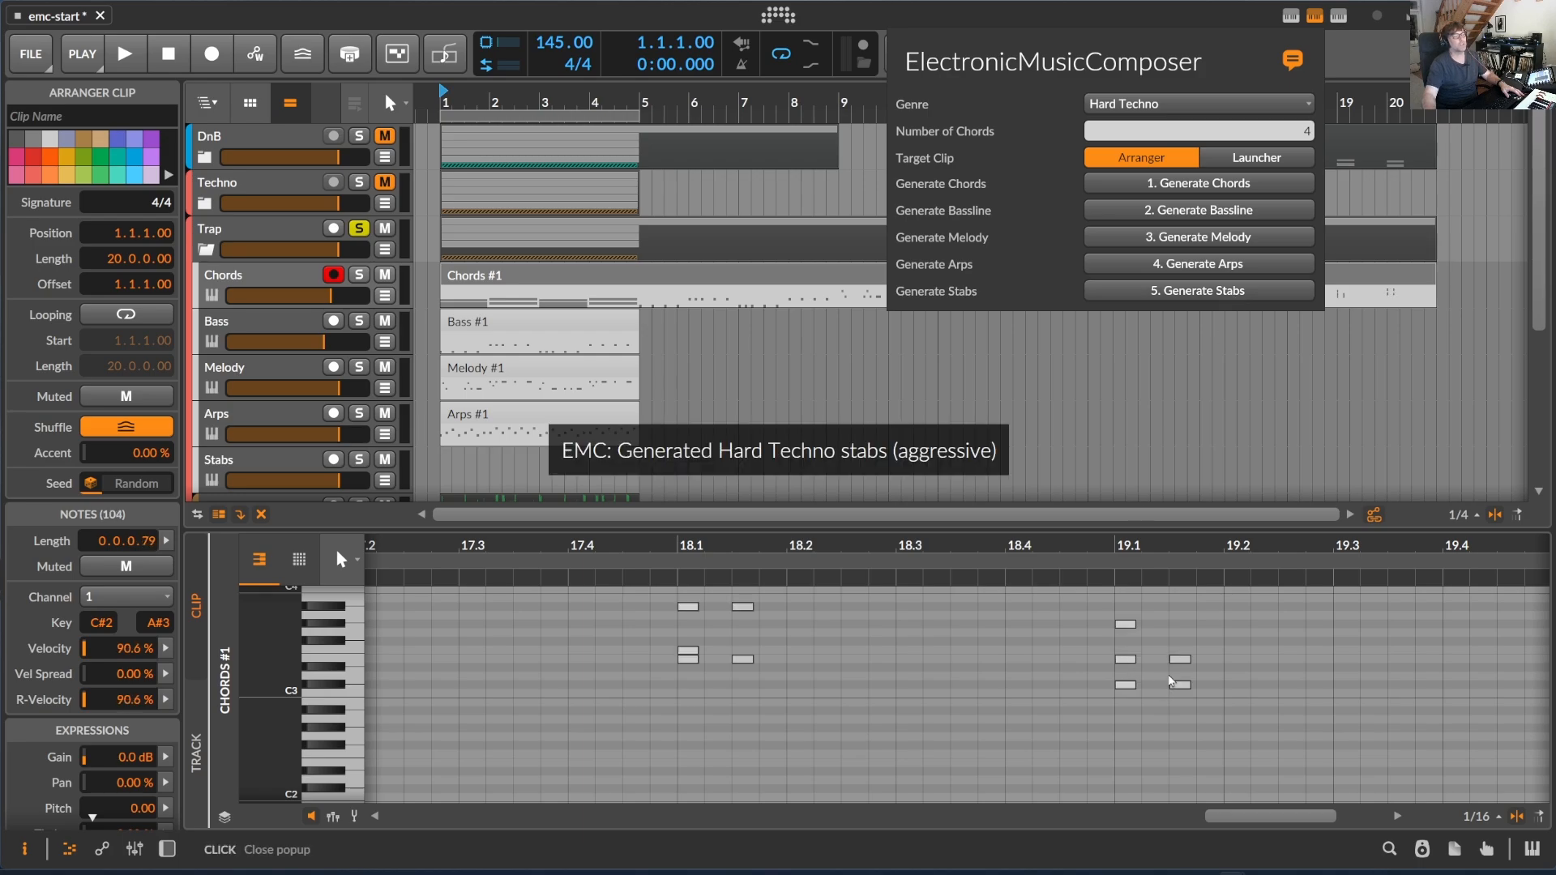
pyautogui.click(1387, 97)
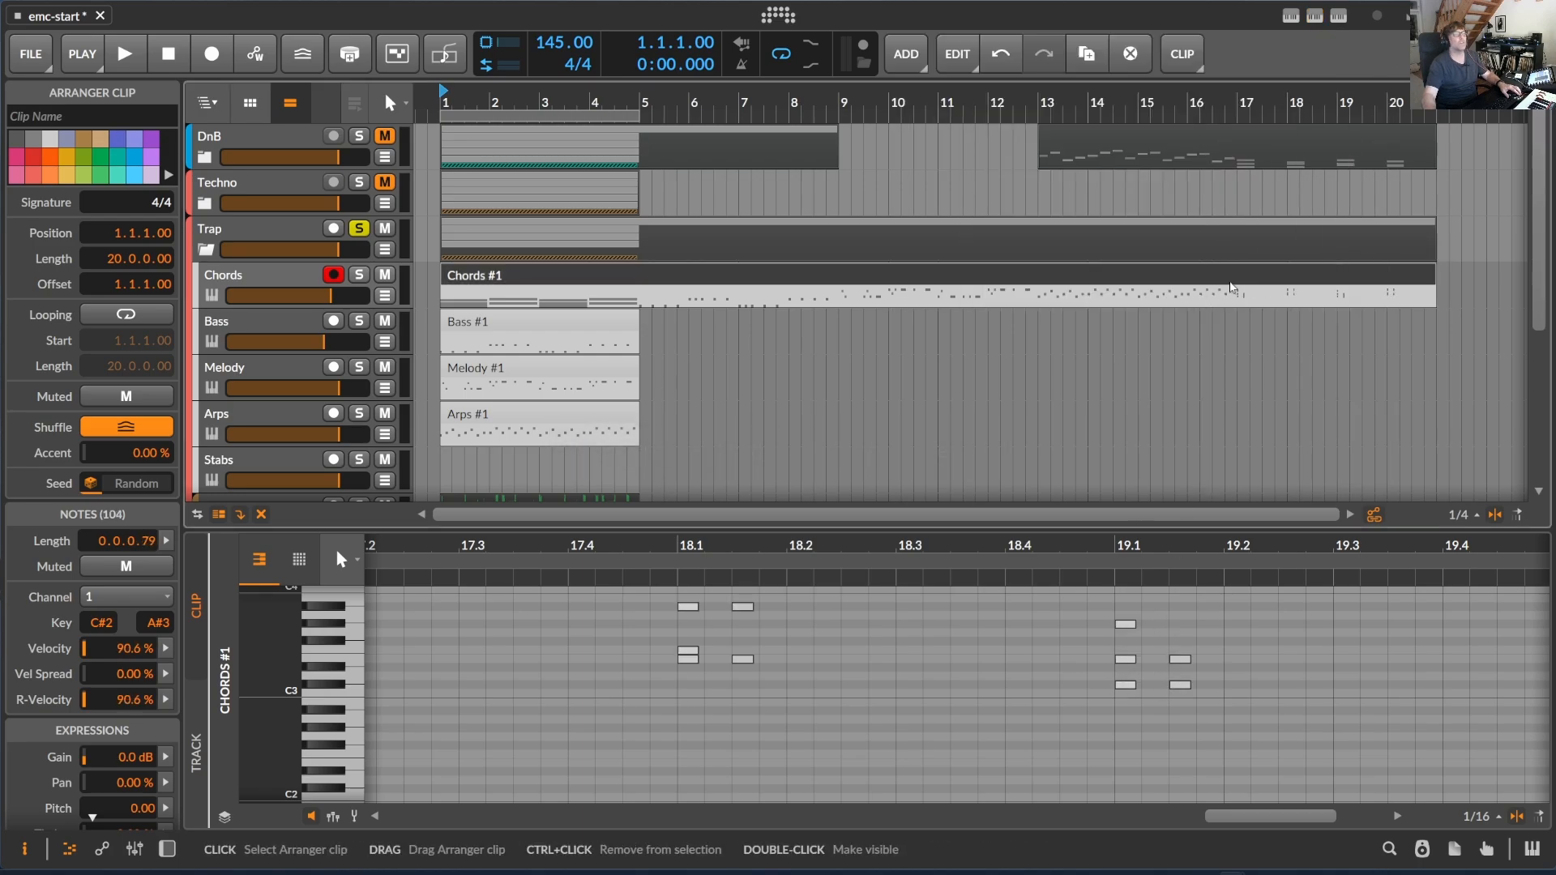
# - Split the Trap Chords clip at bar 17 and move the last four bars to bar 1 of the Stabs track
pyautogui.keyDown('alt'); pyautogui.click(1240, 278); pyautogui.keyUp('alt')
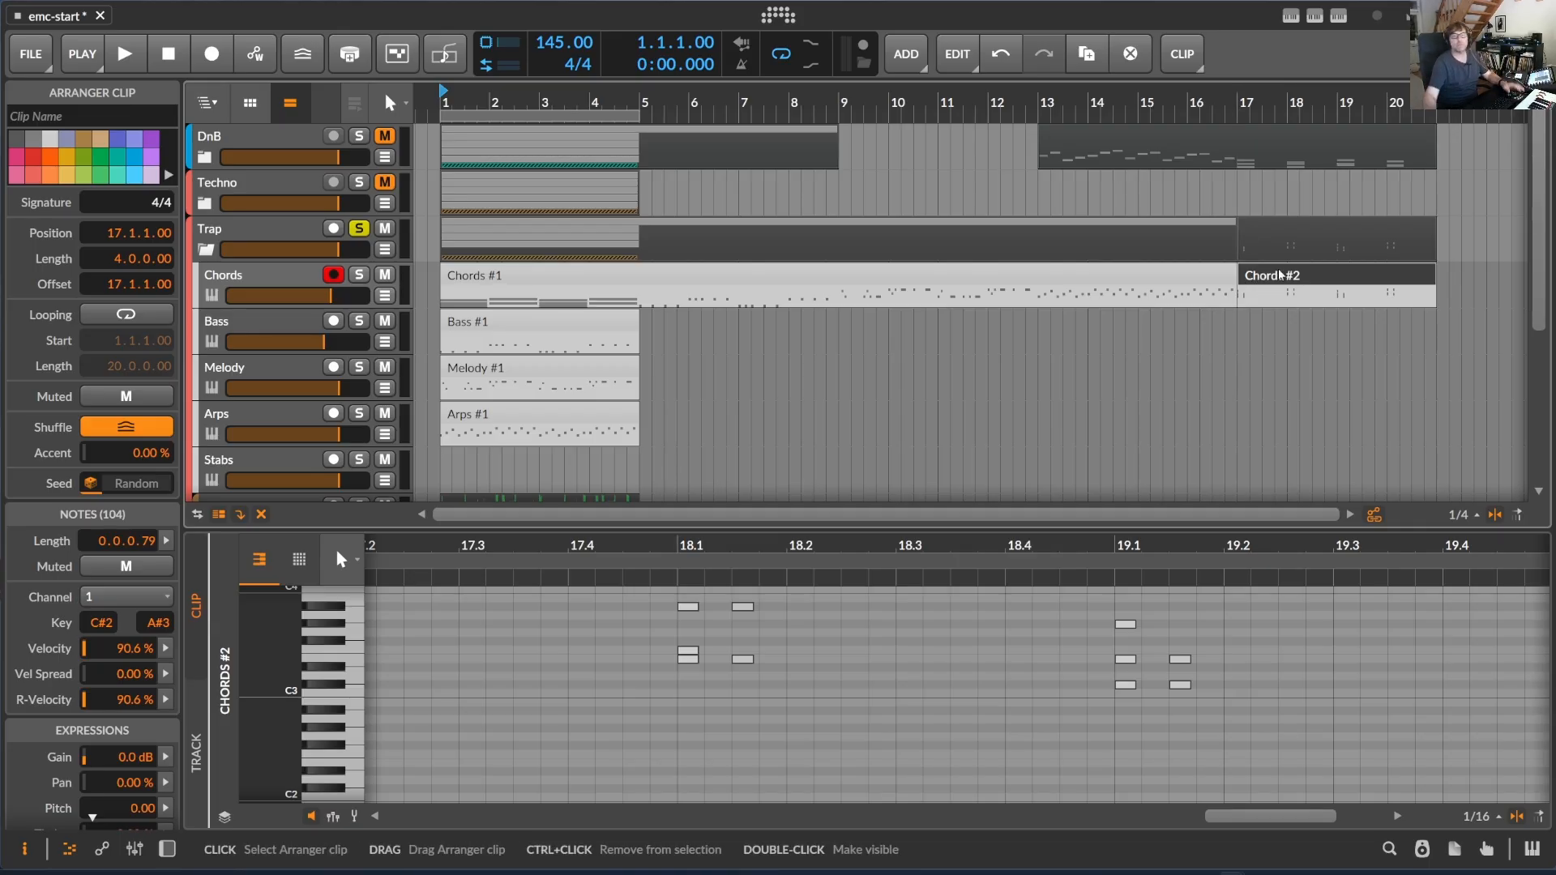
pyautogui.moveTo(1325, 277); pyautogui.dragTo(528, 461)
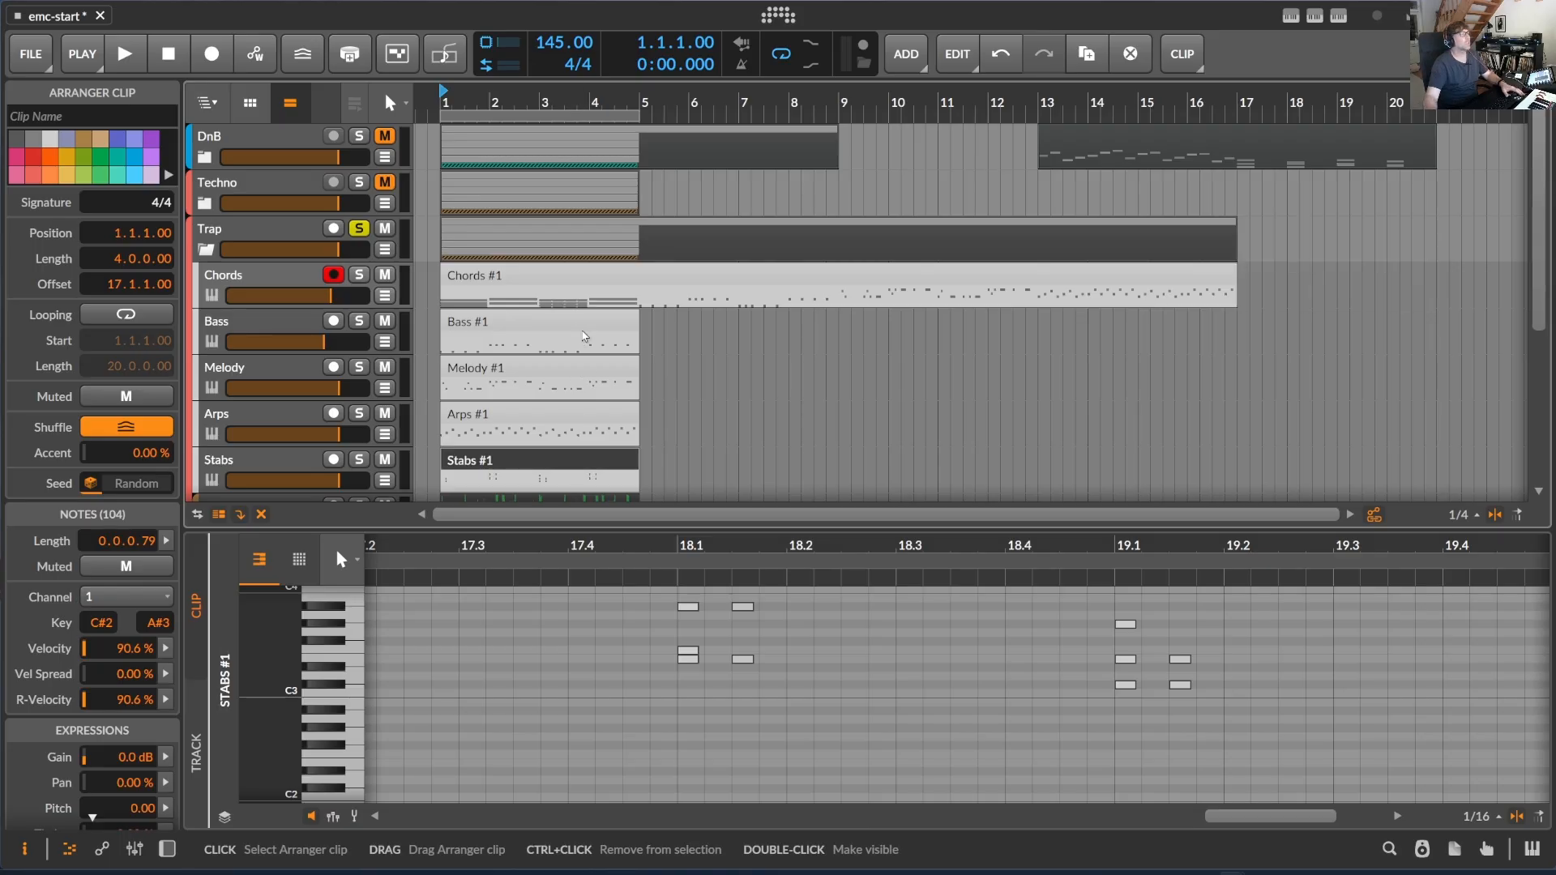
pyautogui.scroll(-2, 594, 324)
pyautogui.scroll(2, 594, 286)
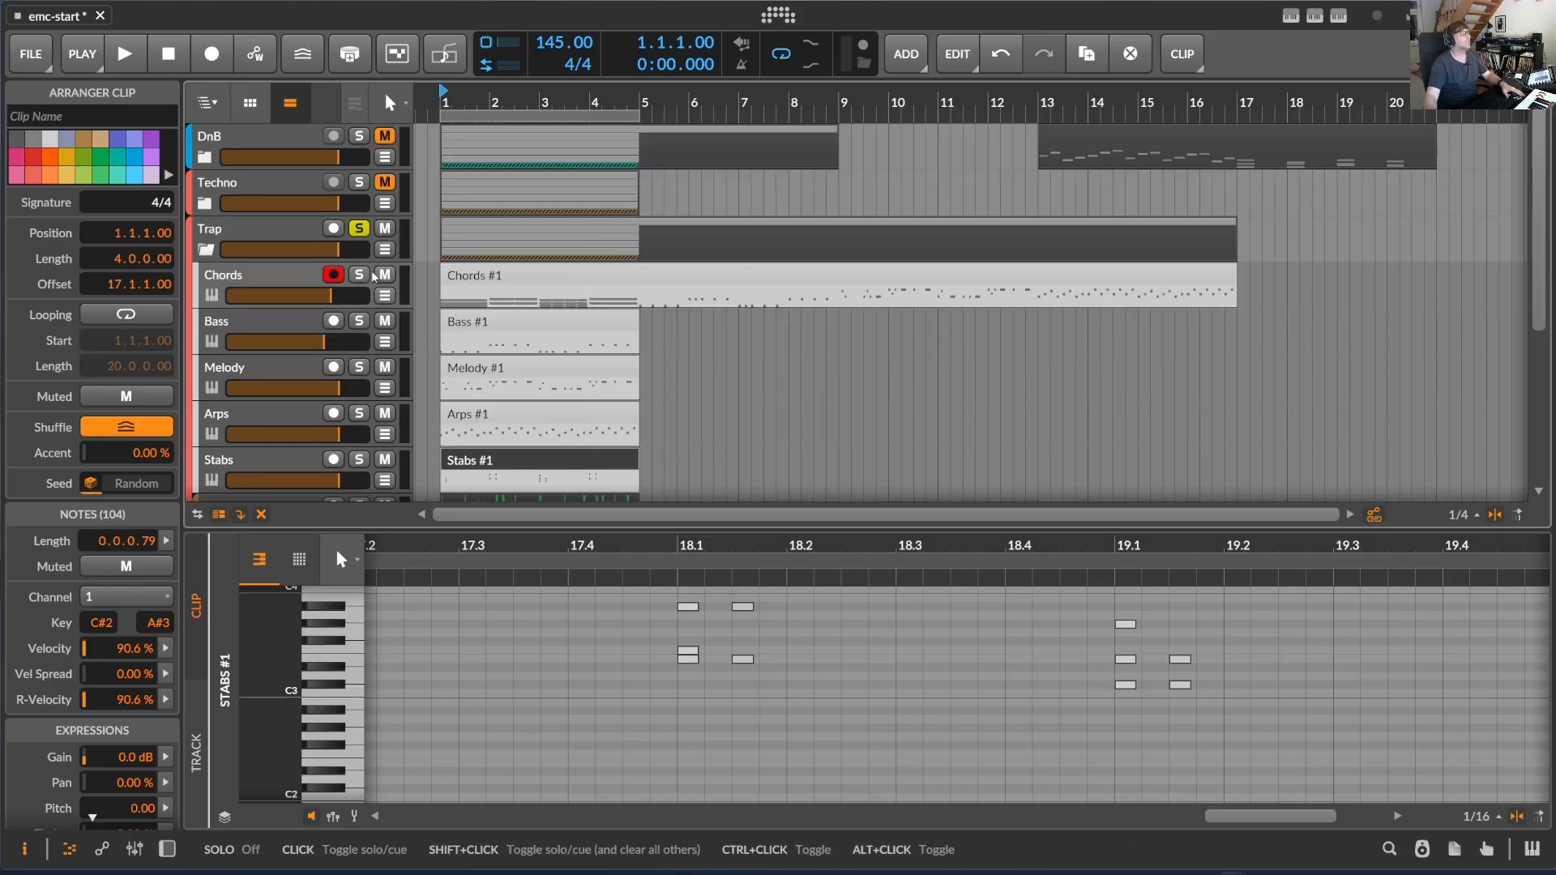
# - Solo the Trap group's Bass and Drums tracks, play the loop and lower the Bass volume slightly
pyautogui.scroll(-2, 337, 388)
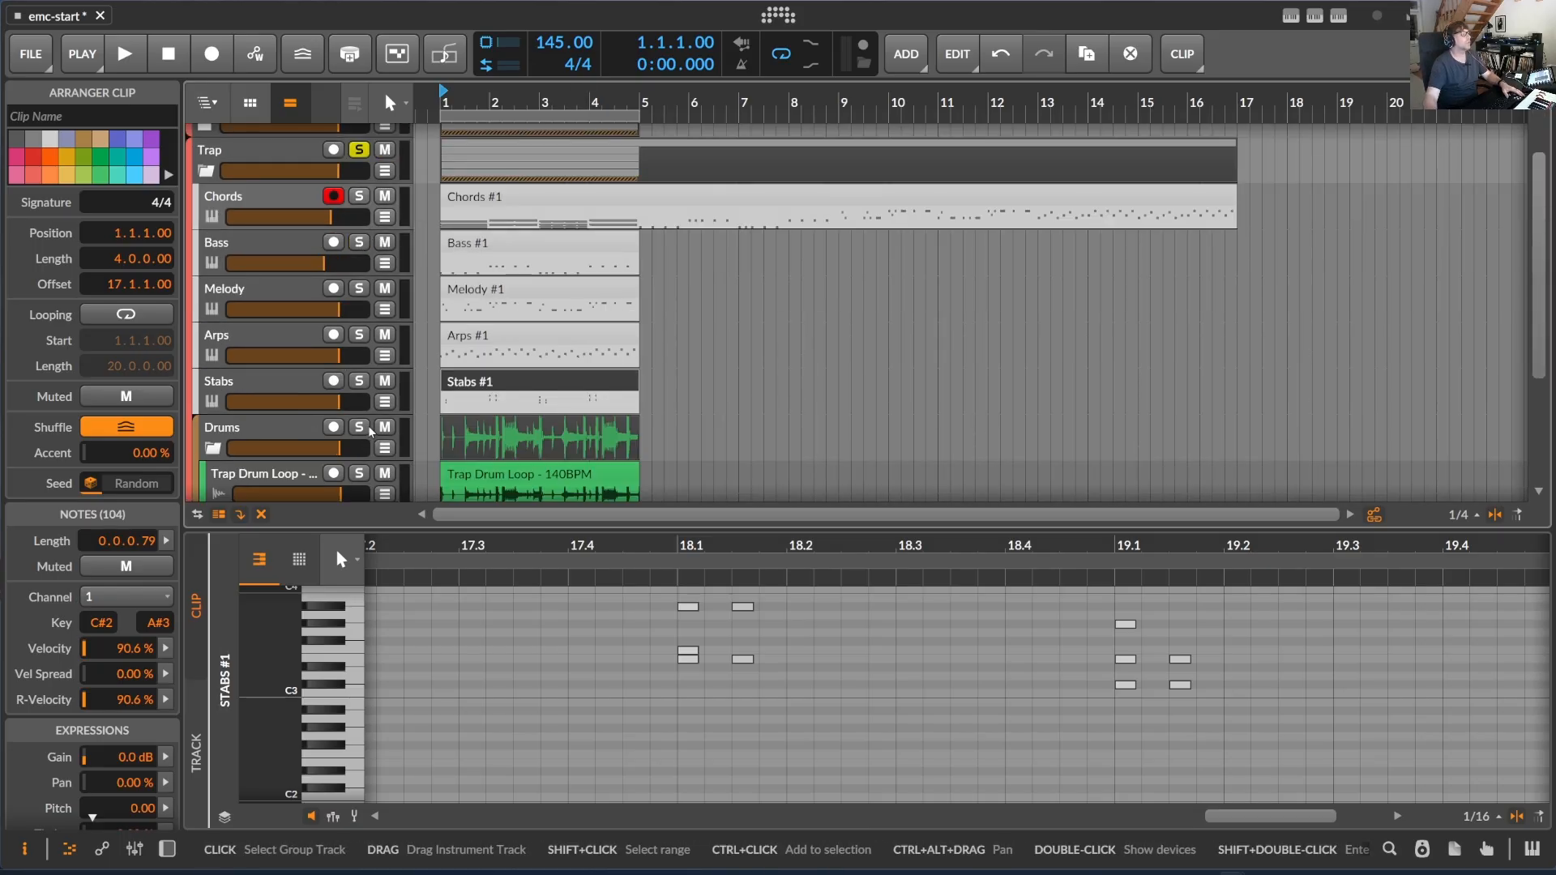
pyautogui.click(359, 243)
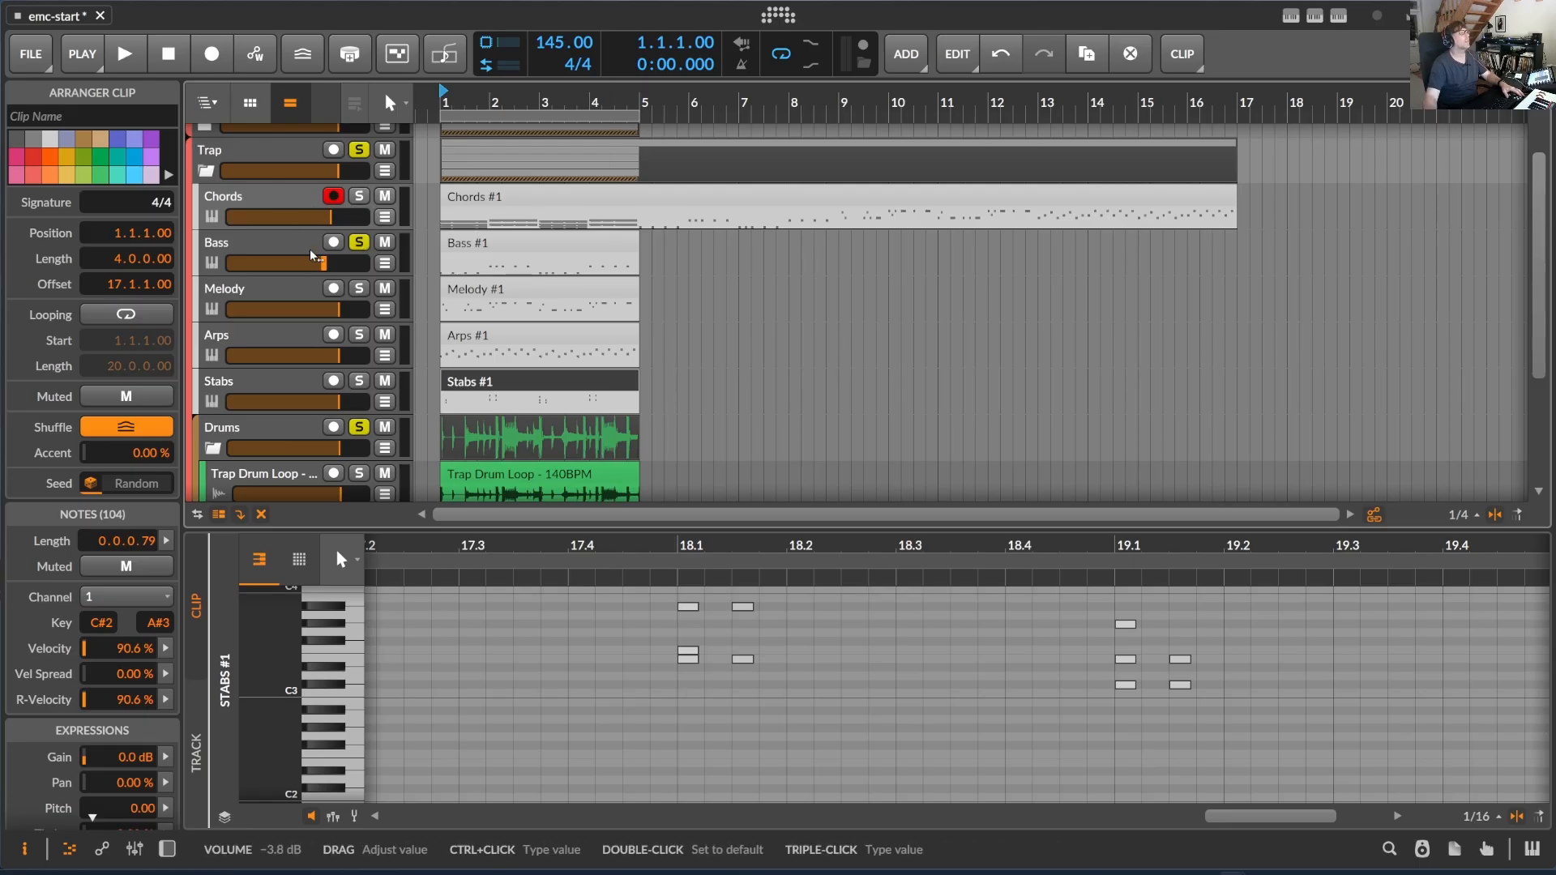
pyautogui.scroll(2, 313, 255)
pyautogui.scroll(-6, 313, 255)
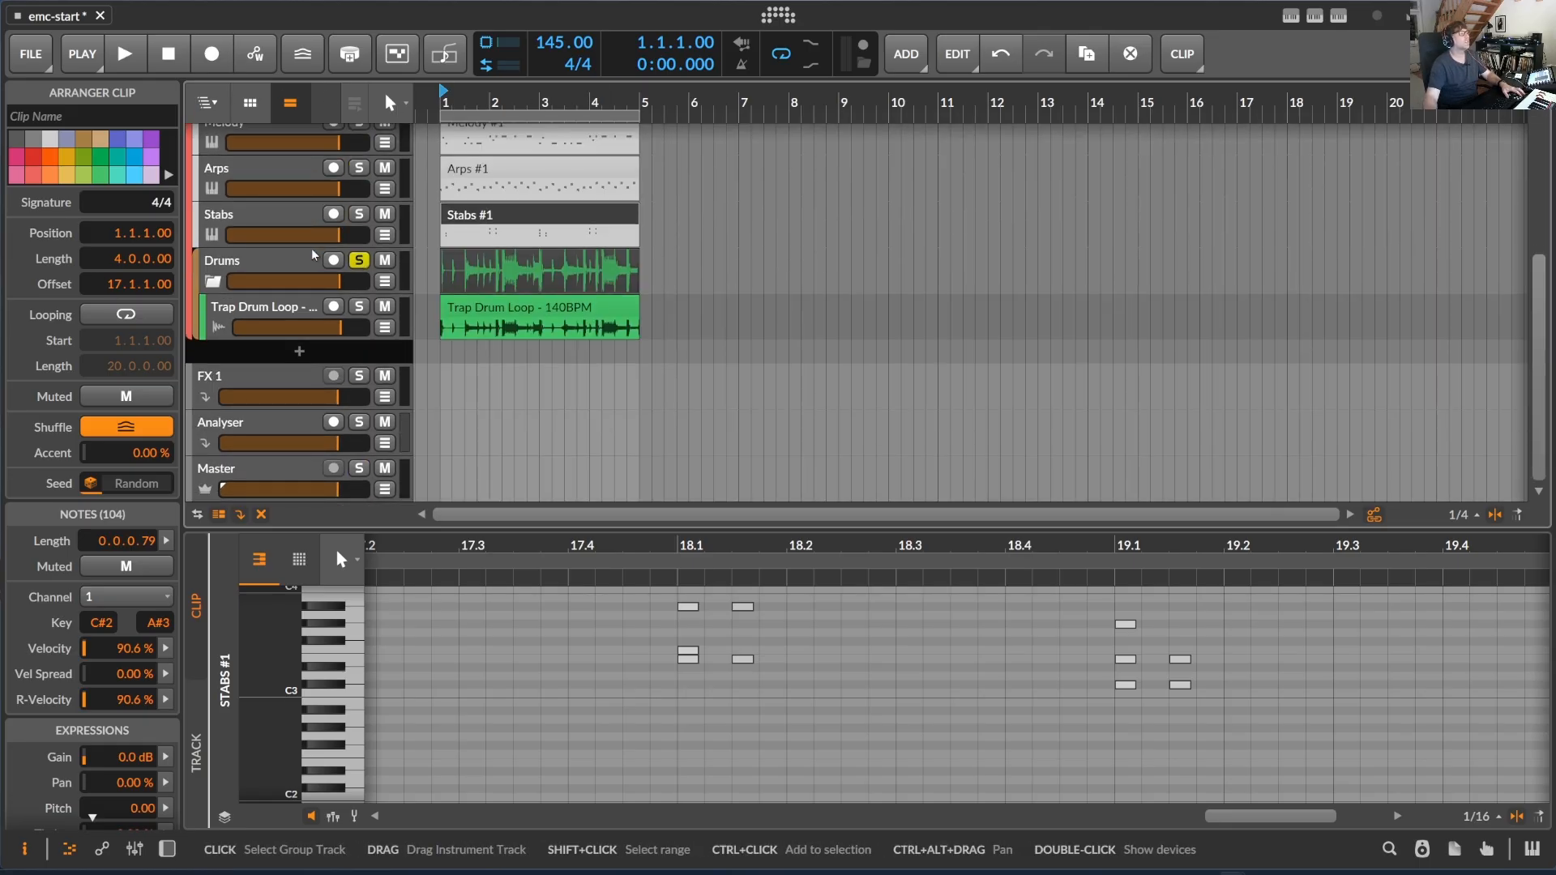
pyautogui.press('space')
pyautogui.scroll(4, 316, 255)
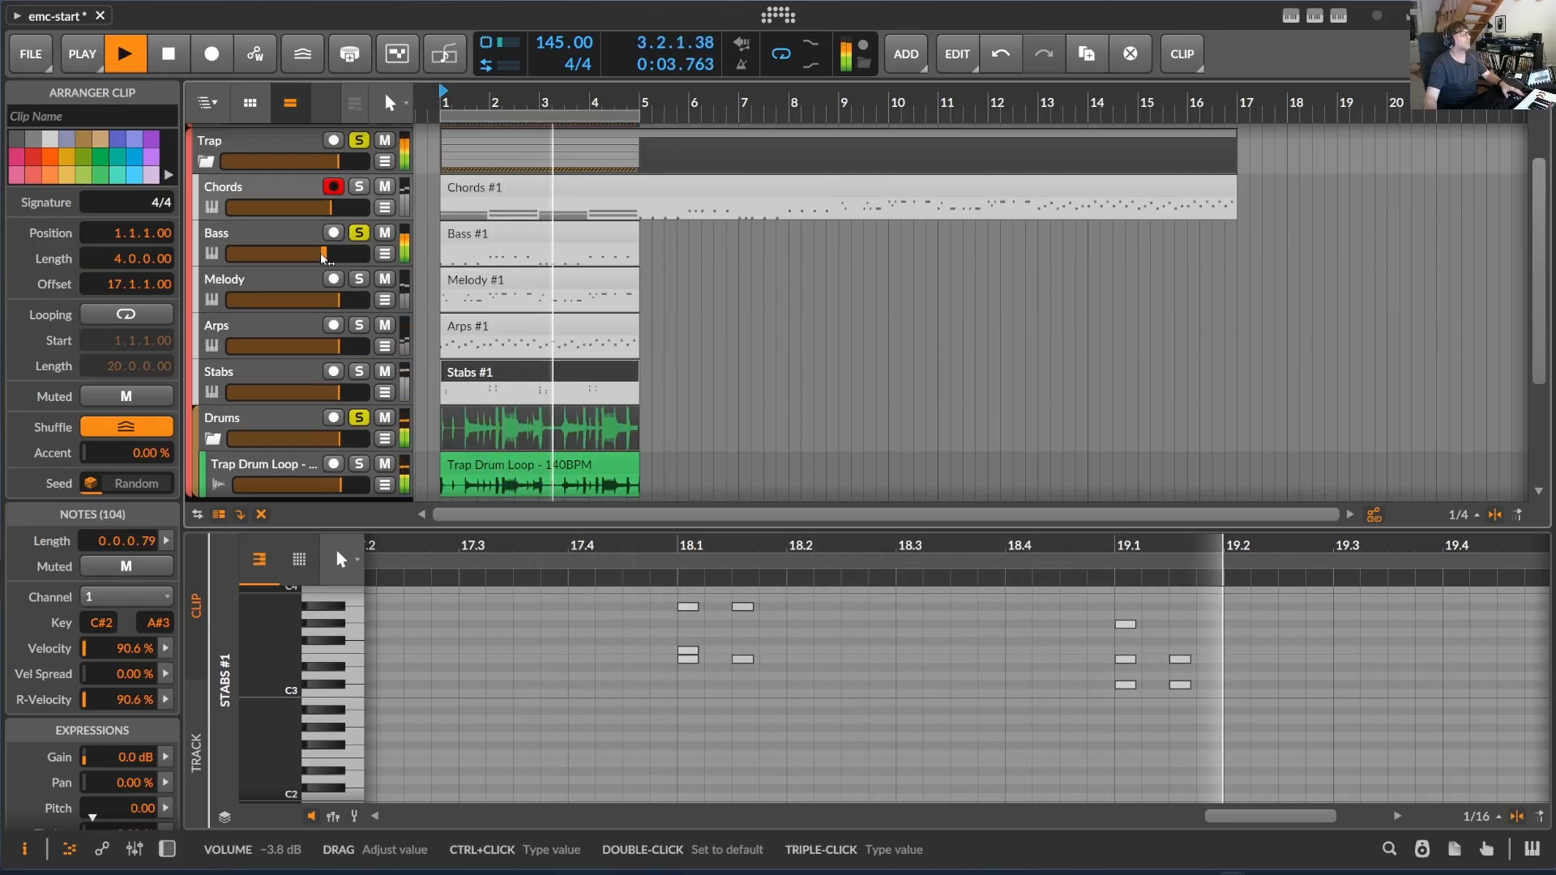
pyautogui.moveTo(325, 255)
pyautogui.mouseDown()
pyautogui.moveTo(301, 256)
pyautogui.moveTo(317, 255)
pyautogui.mouseUp()
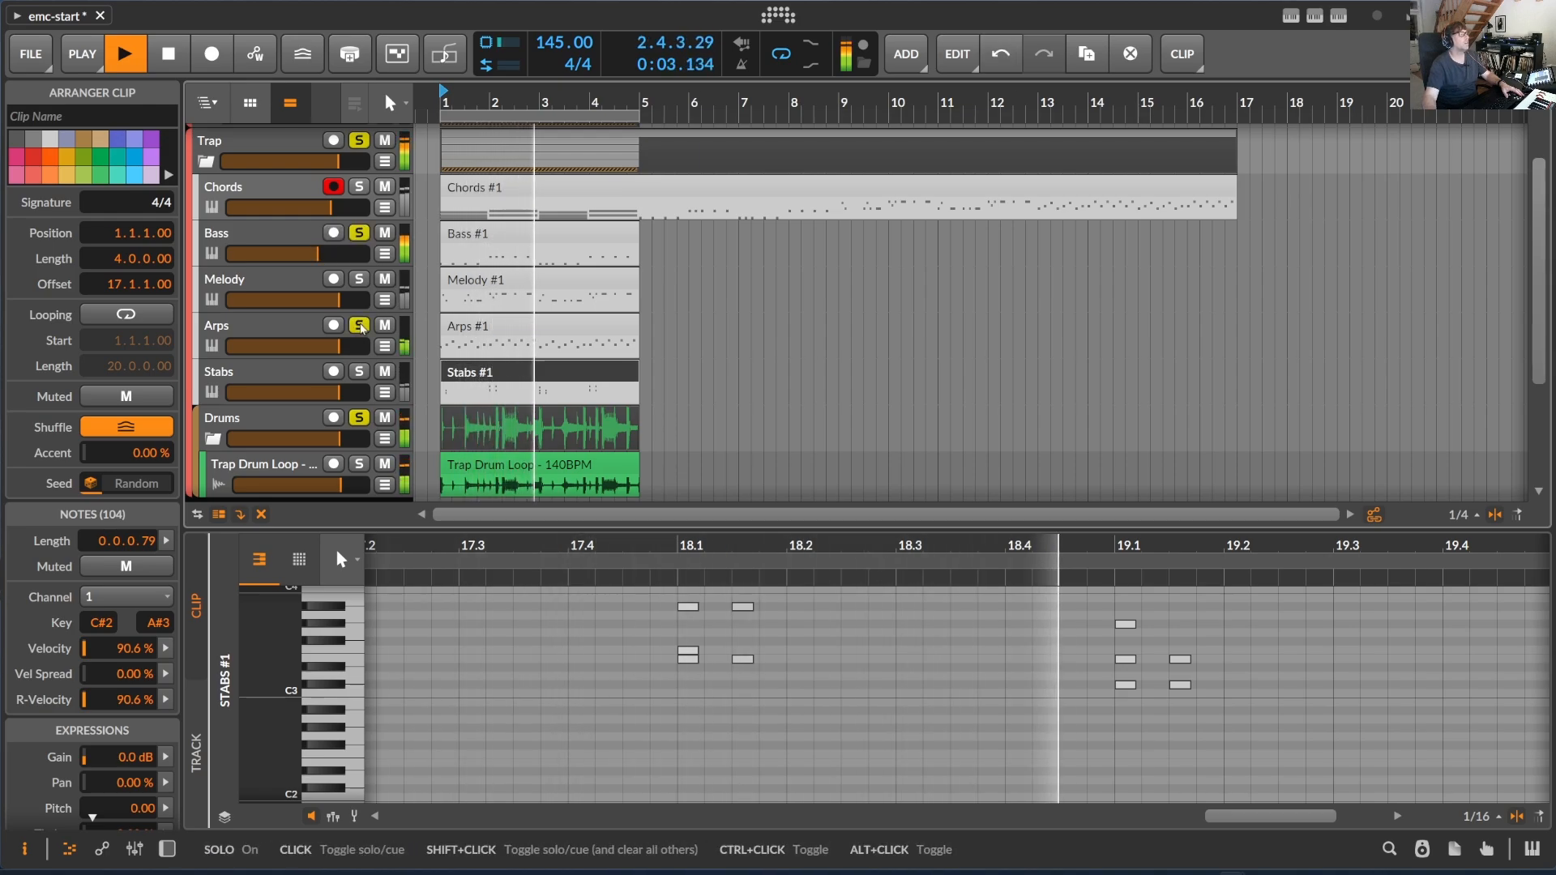
# - Raise the Trap Arps volume slightly and solo the Melody and Stabs tracks during playback
pyautogui.moveTo(339, 346); pyautogui.dragTo(345, 347)
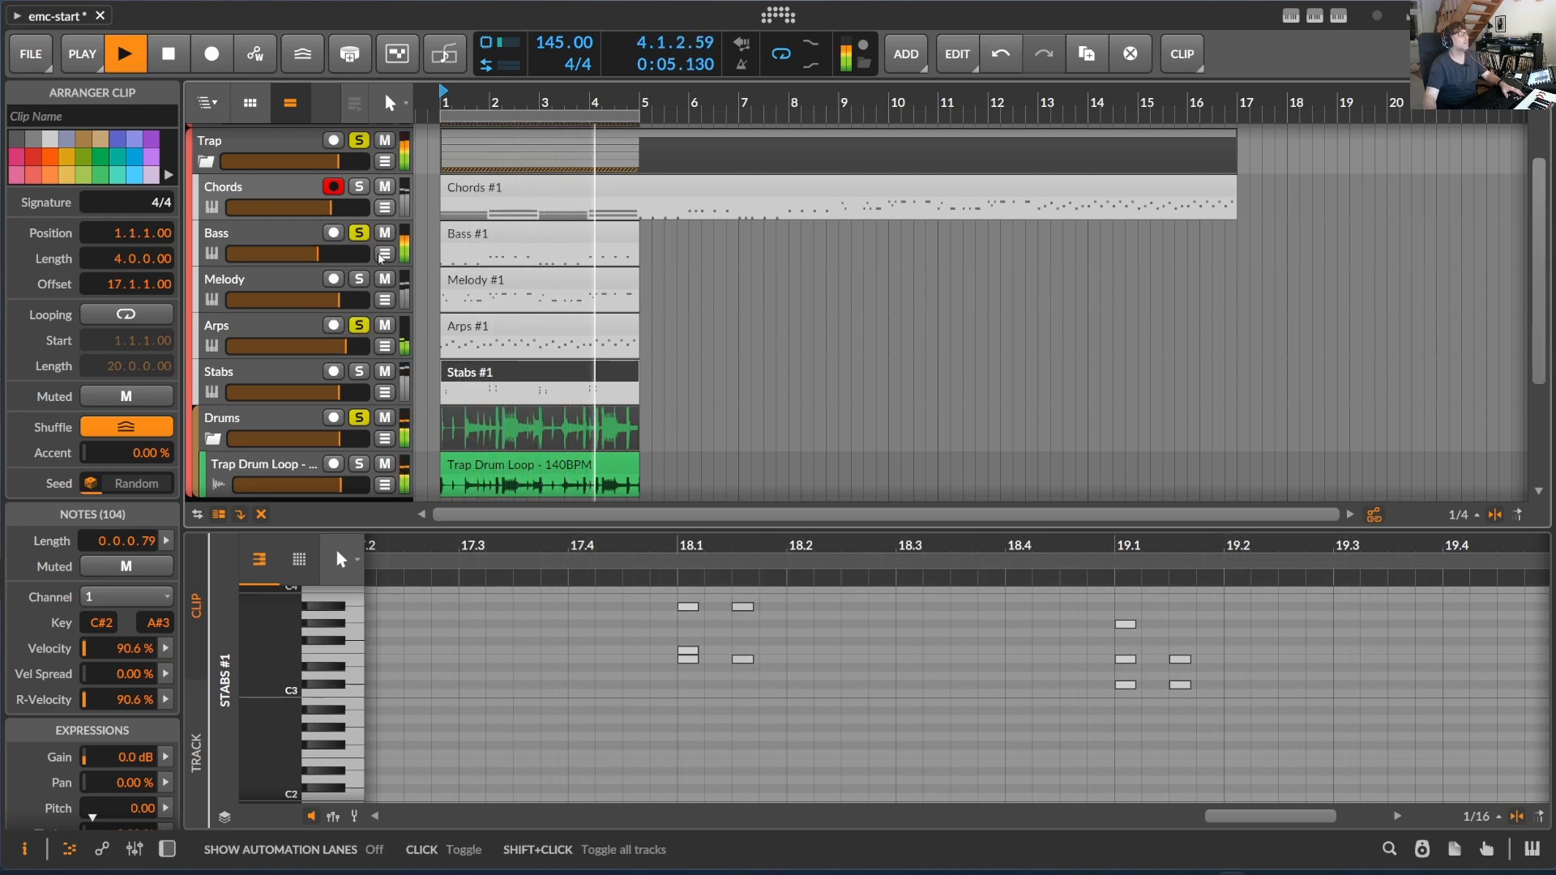
pyautogui.click(362, 281)
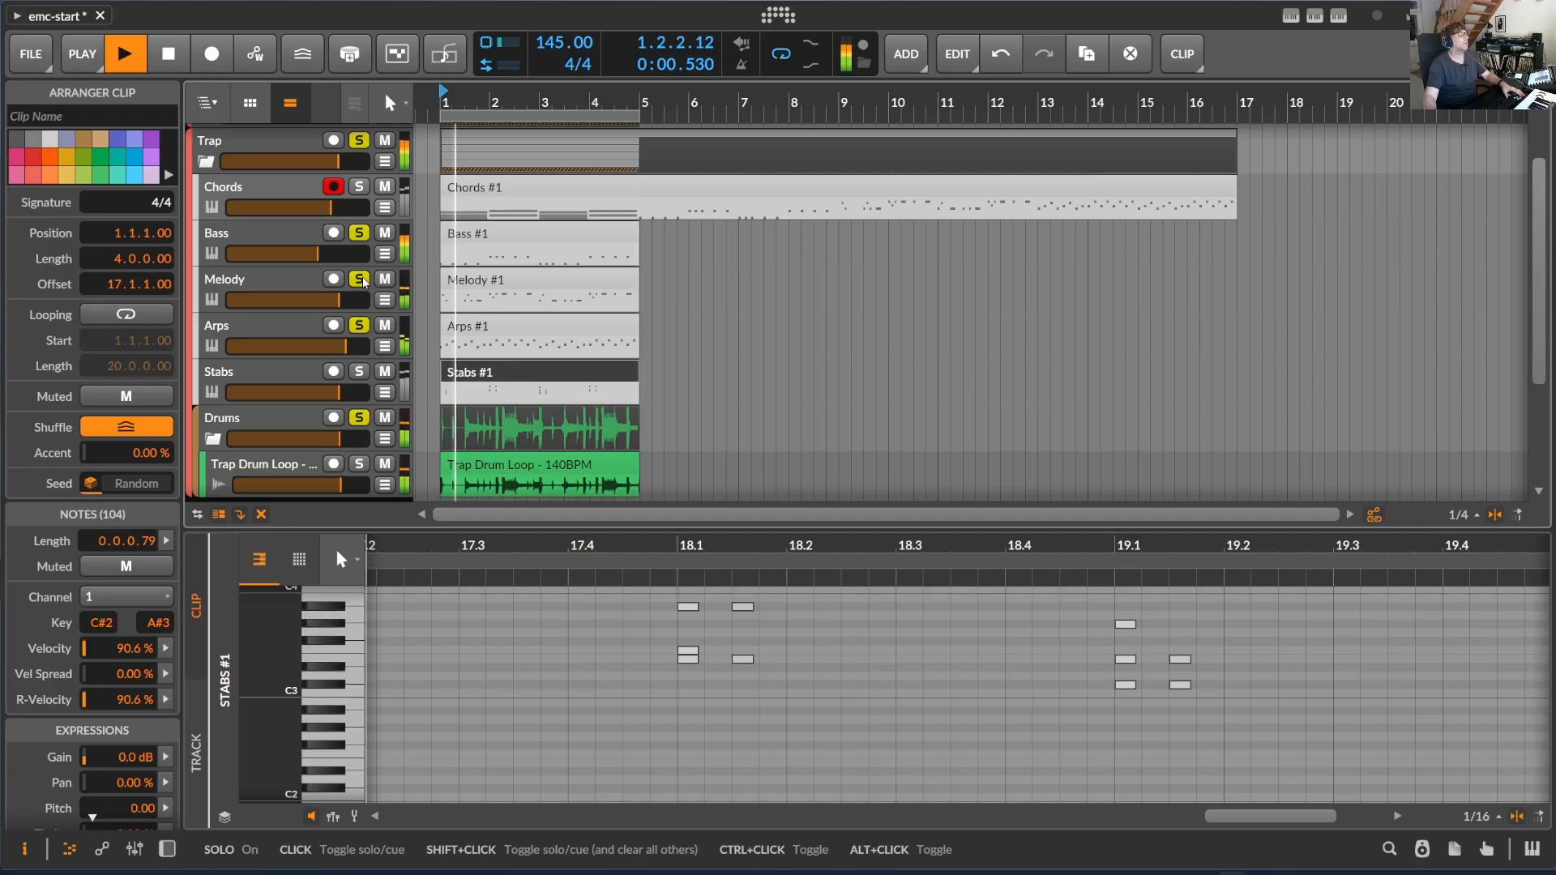
pyautogui.click(360, 371)
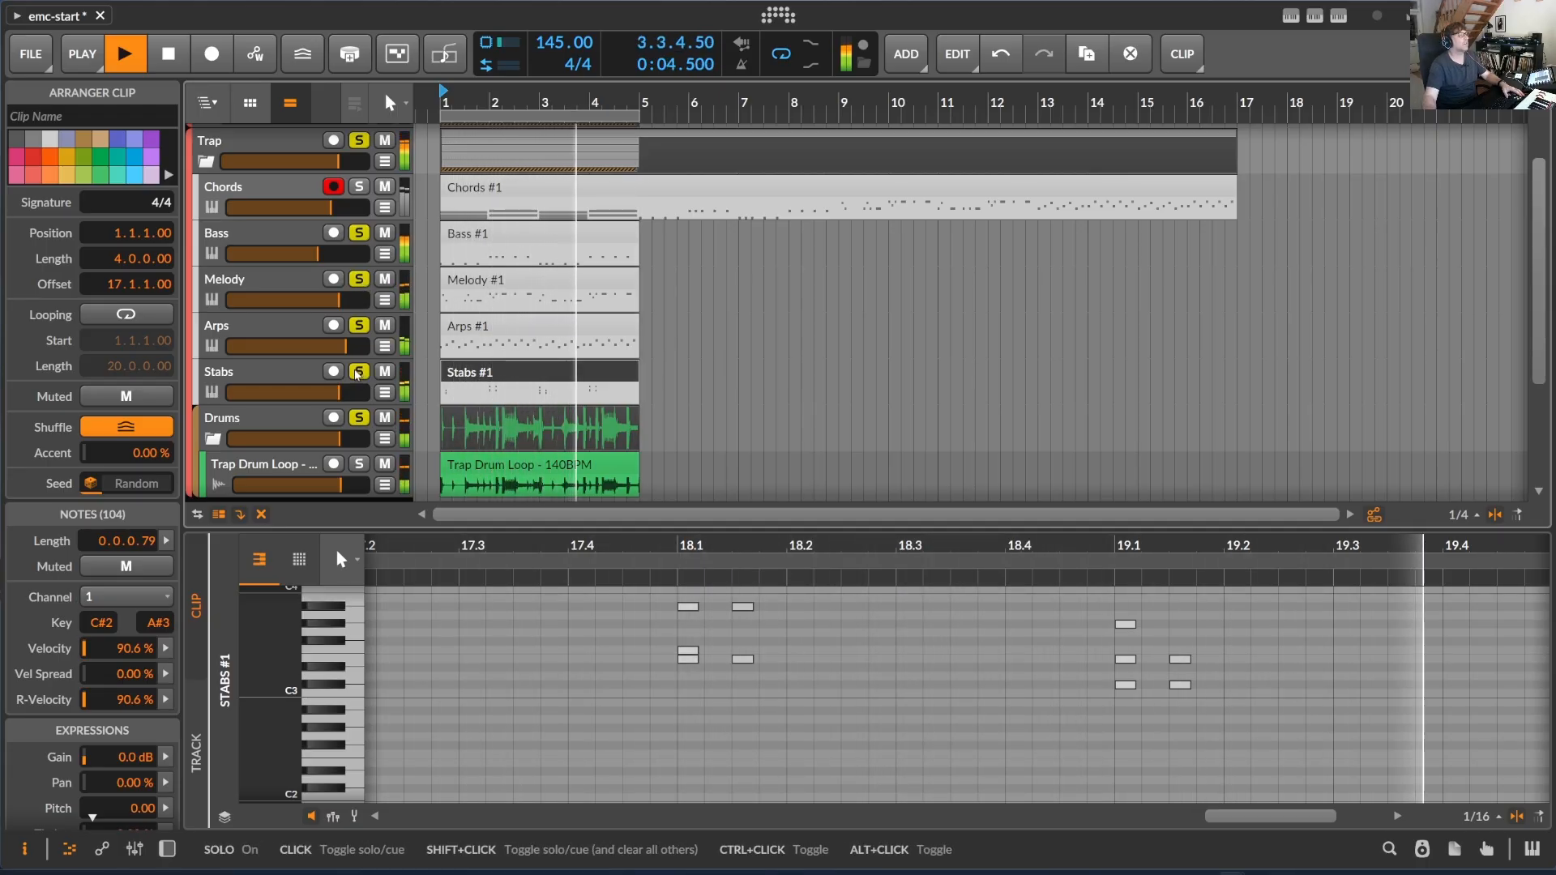
# - Unsolo the Trap group's Melody and Arps tracks and stop playback
pyautogui.click(362, 286)
pyautogui.click(362, 280)
pyautogui.click(360, 325)
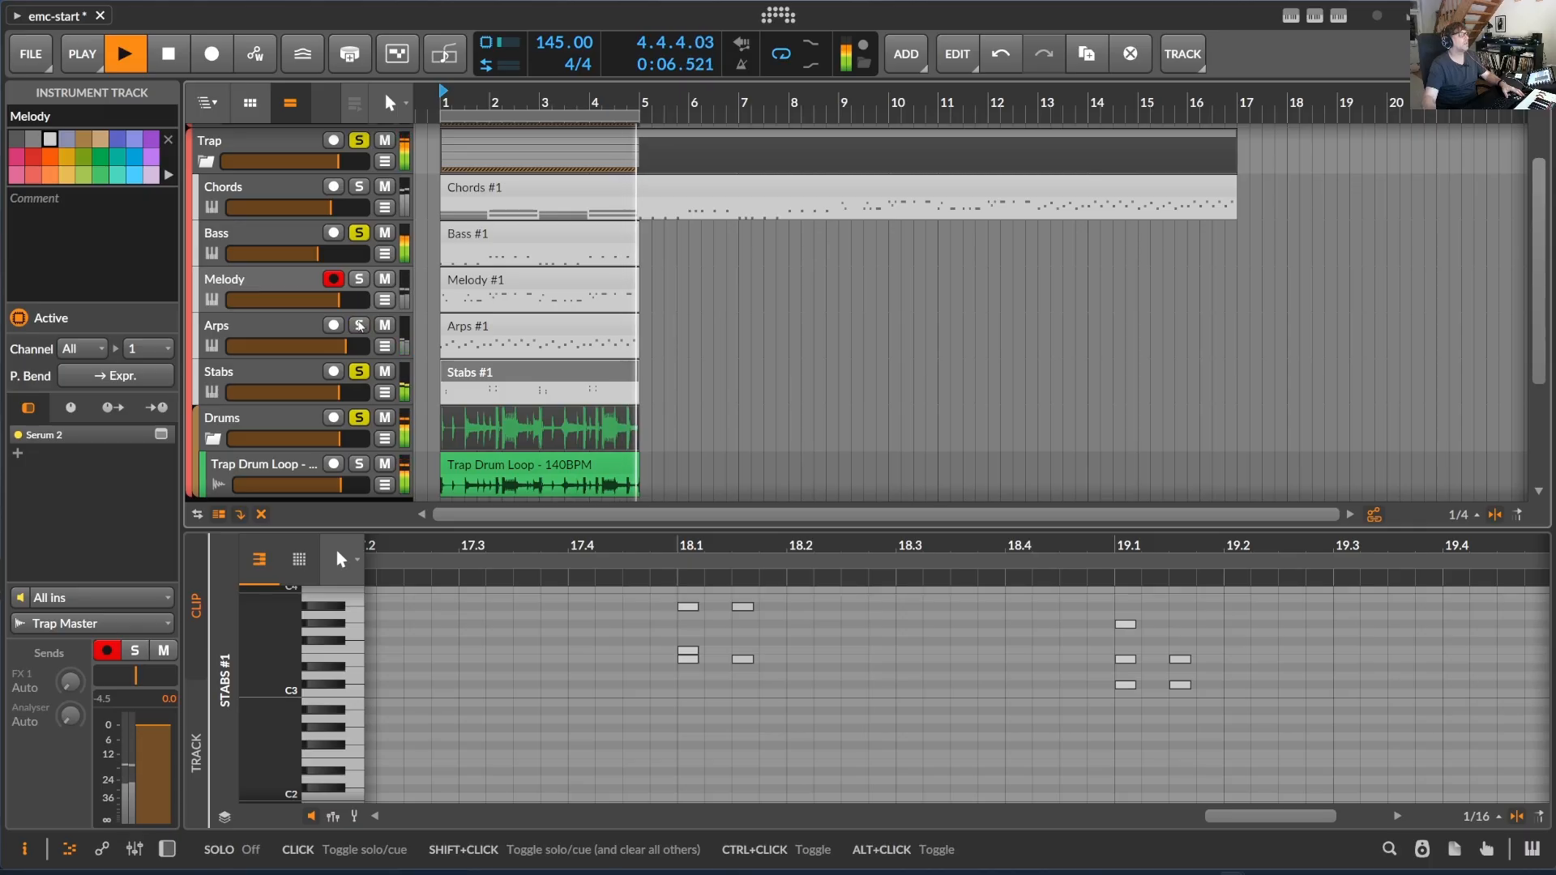
pyautogui.press('space')
# - Regenerate the Hard Techno bassline in the Trap Chords clip several times with ElectronicMusicComposer
pyautogui.click(669, 192)
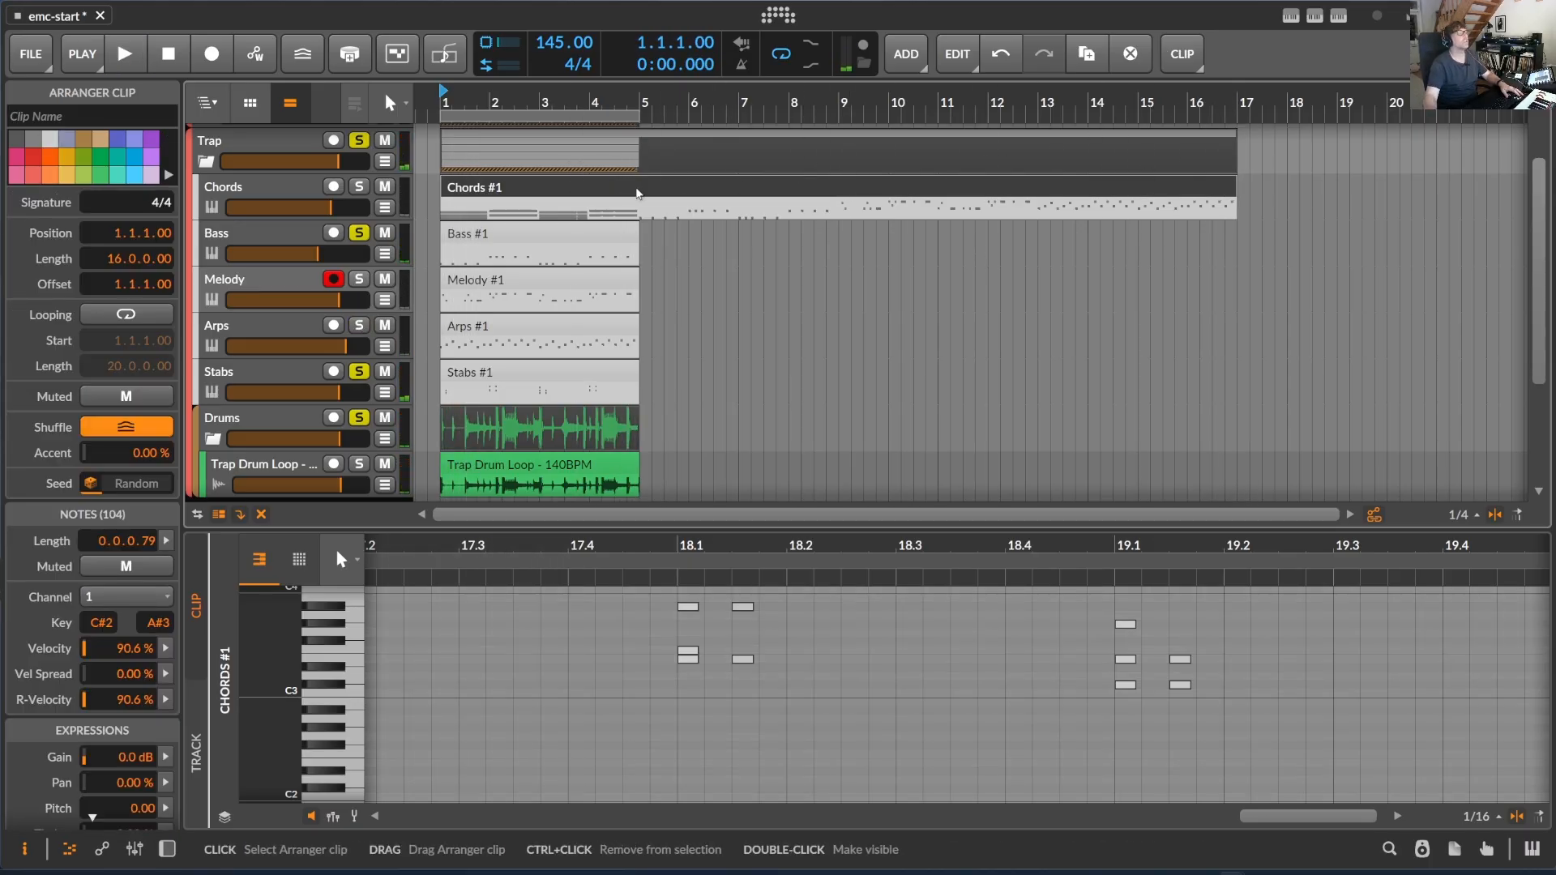
pyautogui.click(1317, 18)
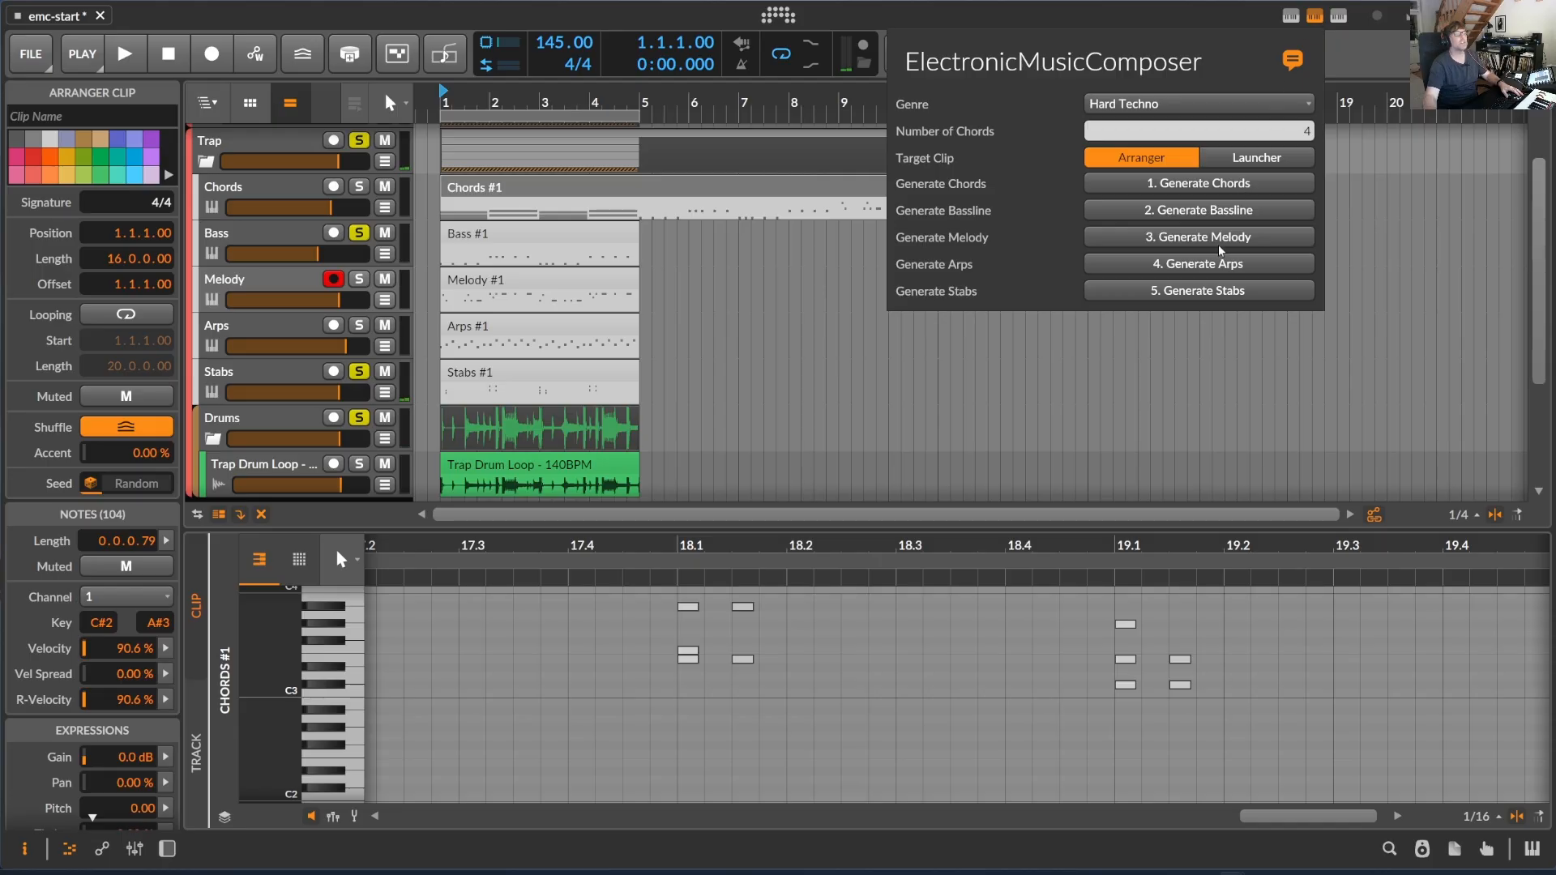
pyautogui.click(1240, 212)
pyautogui.click(1240, 212)
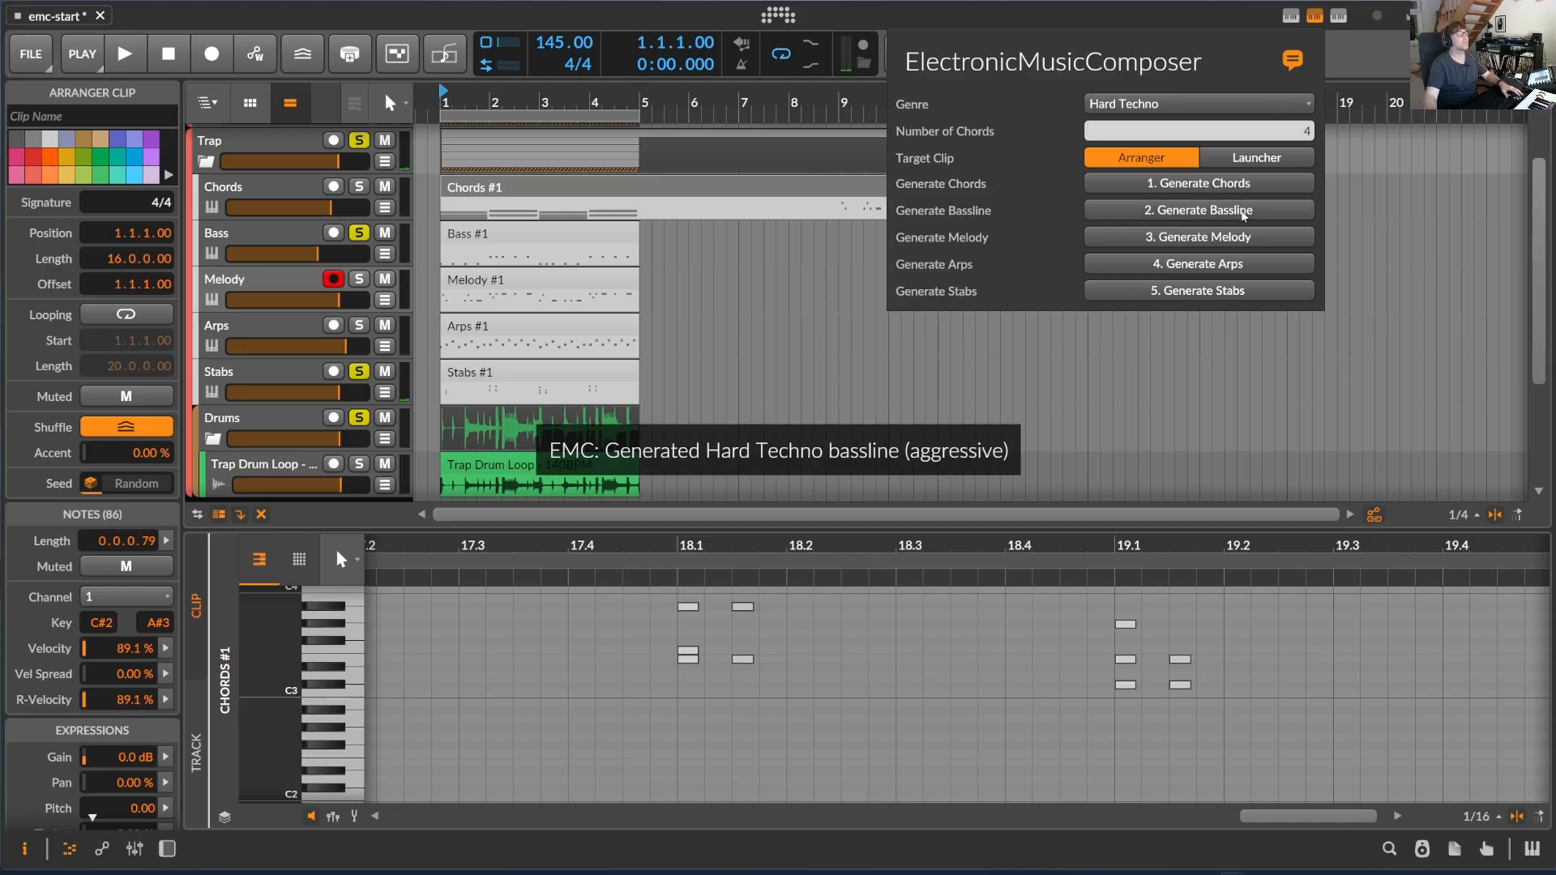
pyautogui.click(1246, 213)
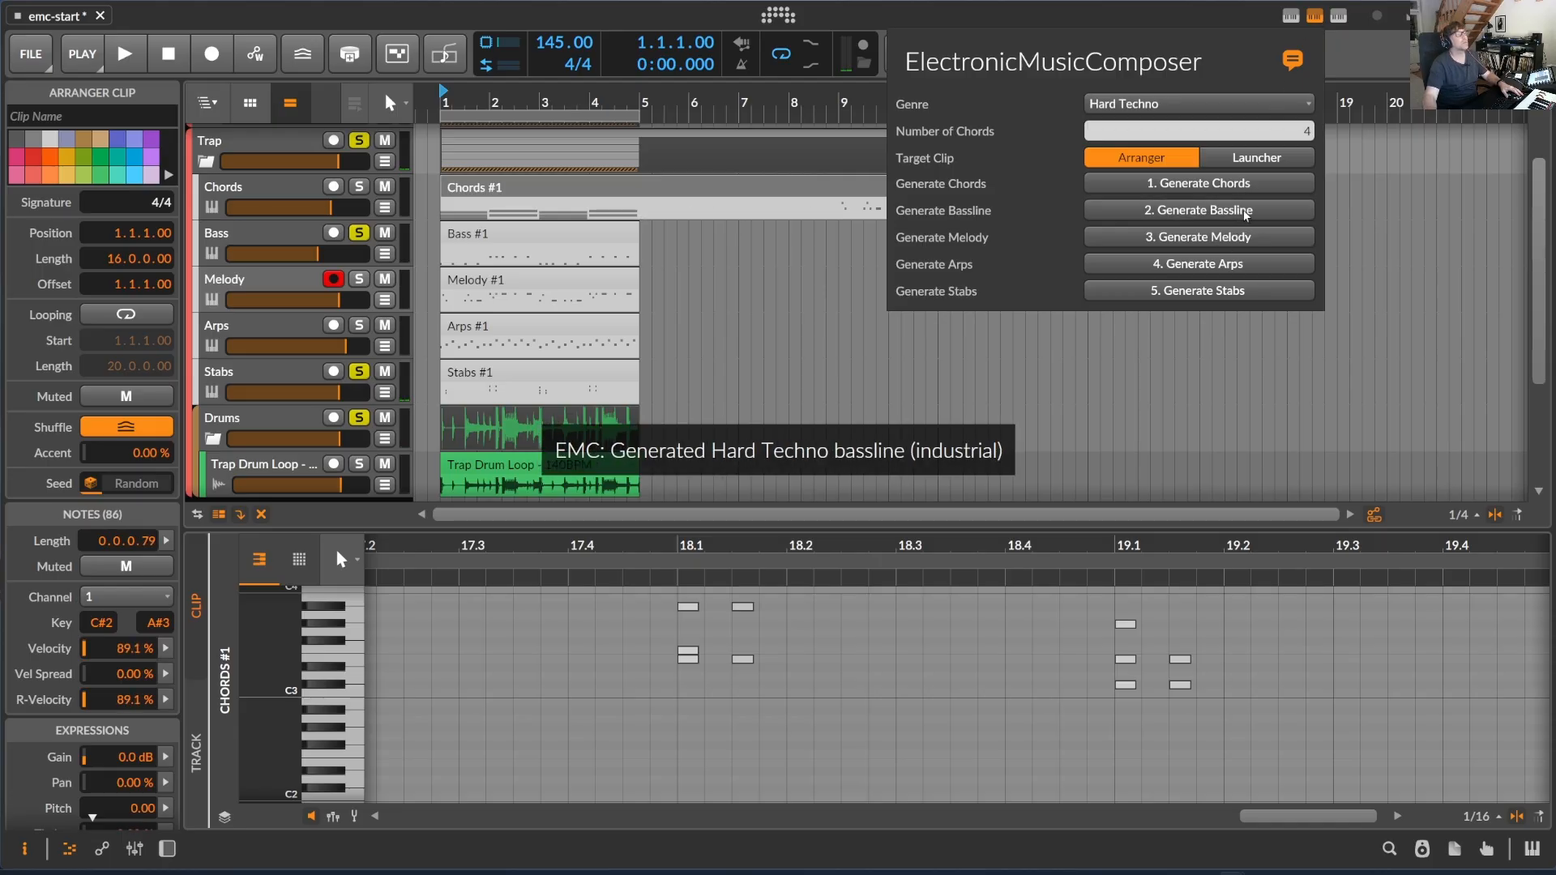
# - Split the Trap Chords clip at bars 5 and 9 and replace the Bass clip at bar 1 with the bassline section
pyautogui.click(716, 182)
pyautogui.press('5')
pyautogui.click(642, 192)
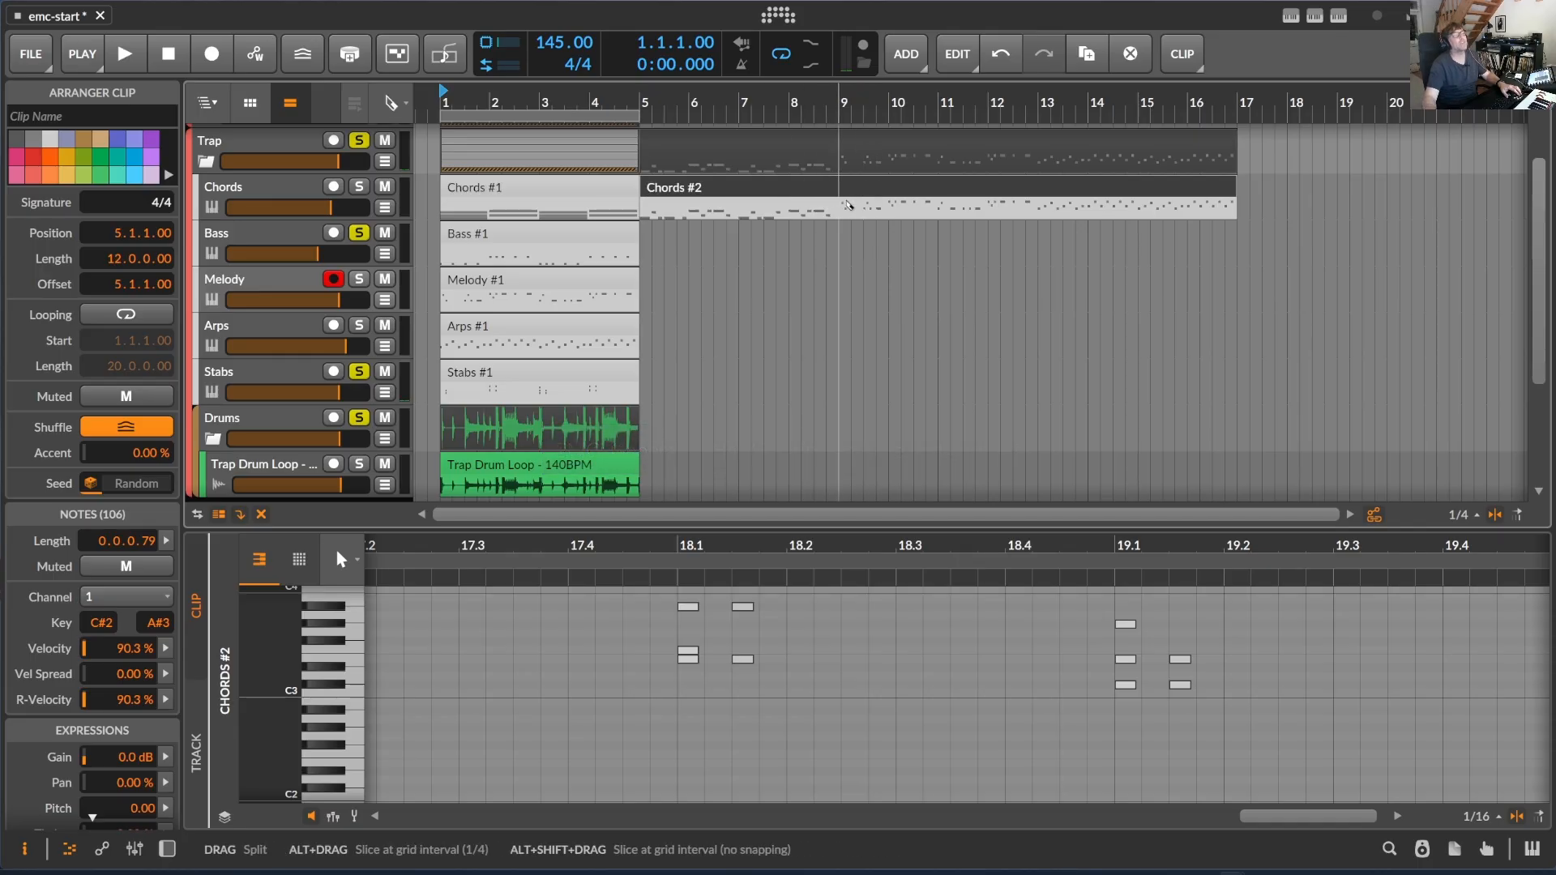
pyautogui.click(841, 207)
pyautogui.press('1')
pyautogui.click(744, 189)
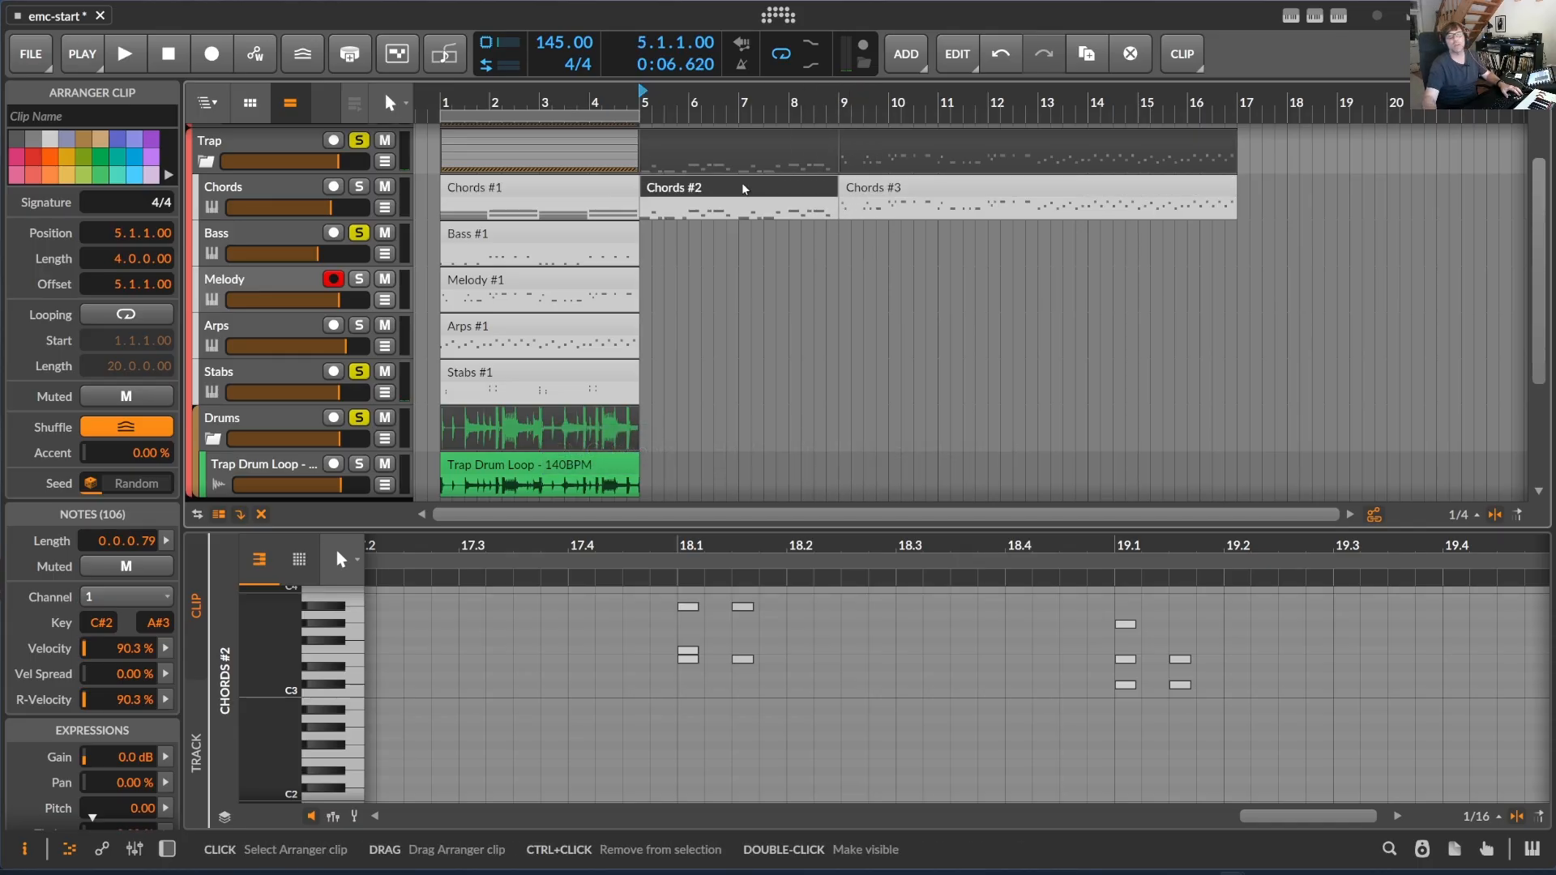
pyautogui.moveTo(740, 192); pyautogui.dragTo(517, 258)
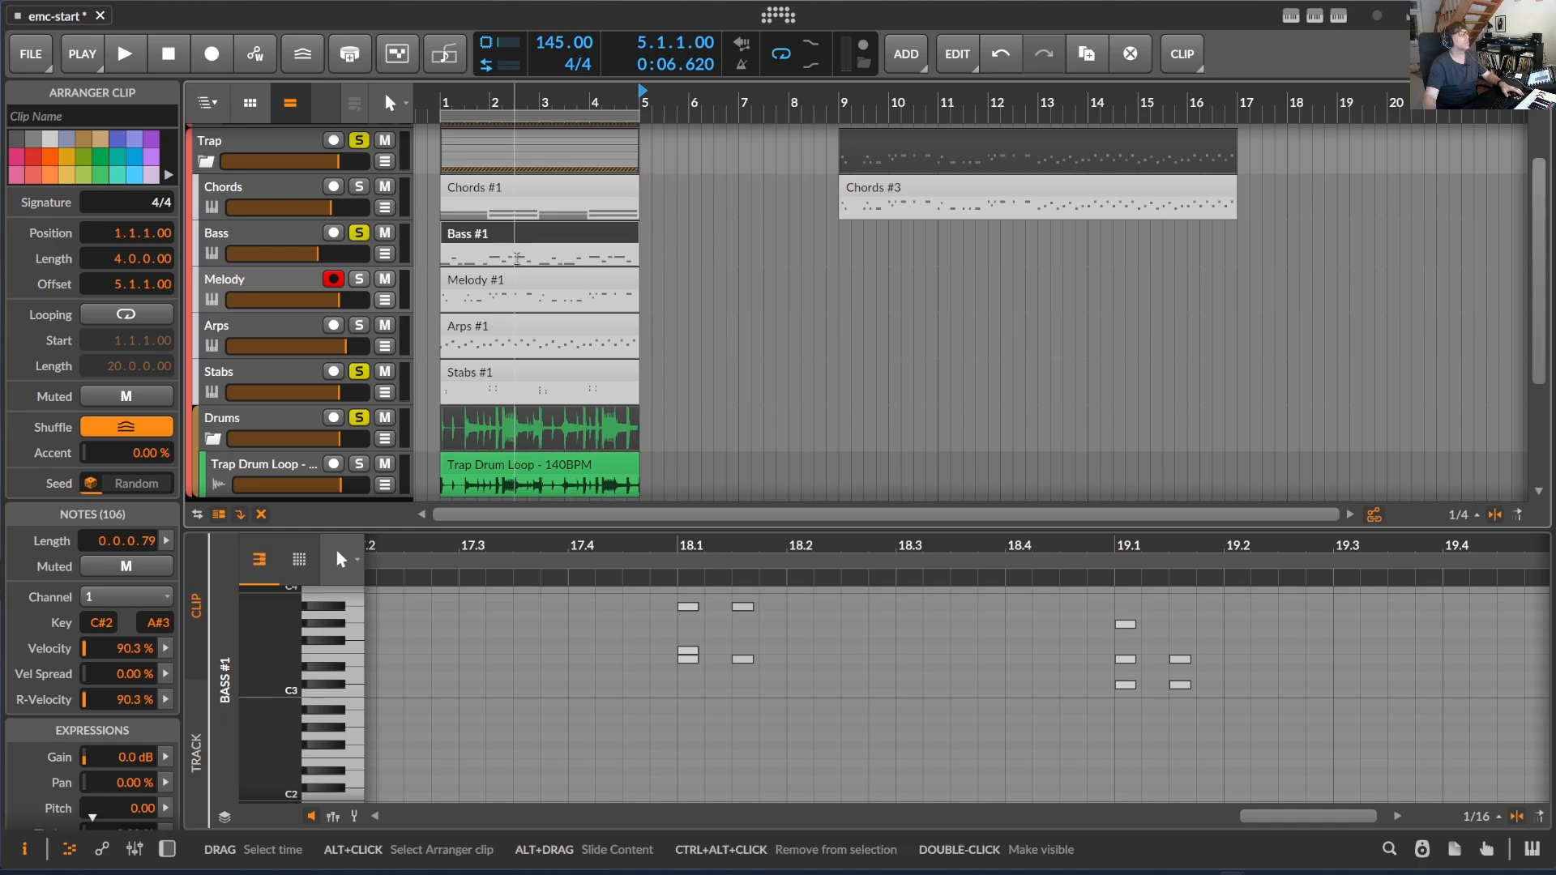
# - Play the loop and balance the Trap mix by raising Bass, lowering Stabs, and soloing and raising Arps
pyautogui.press('space')
pyautogui.press('space')
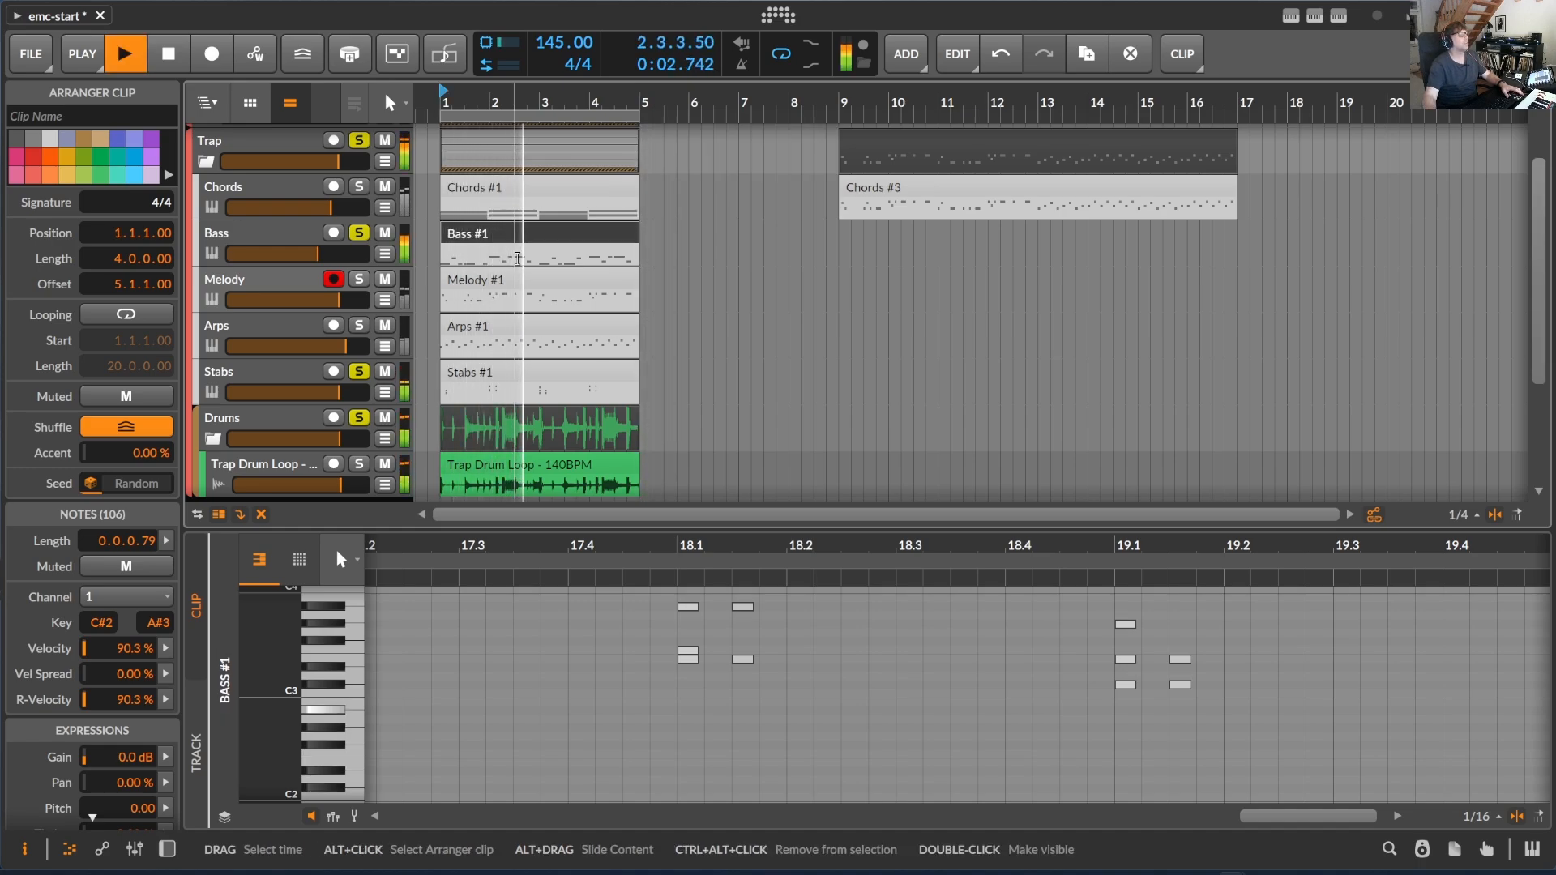
pyautogui.moveTo(318, 254); pyautogui.dragTo(325, 256)
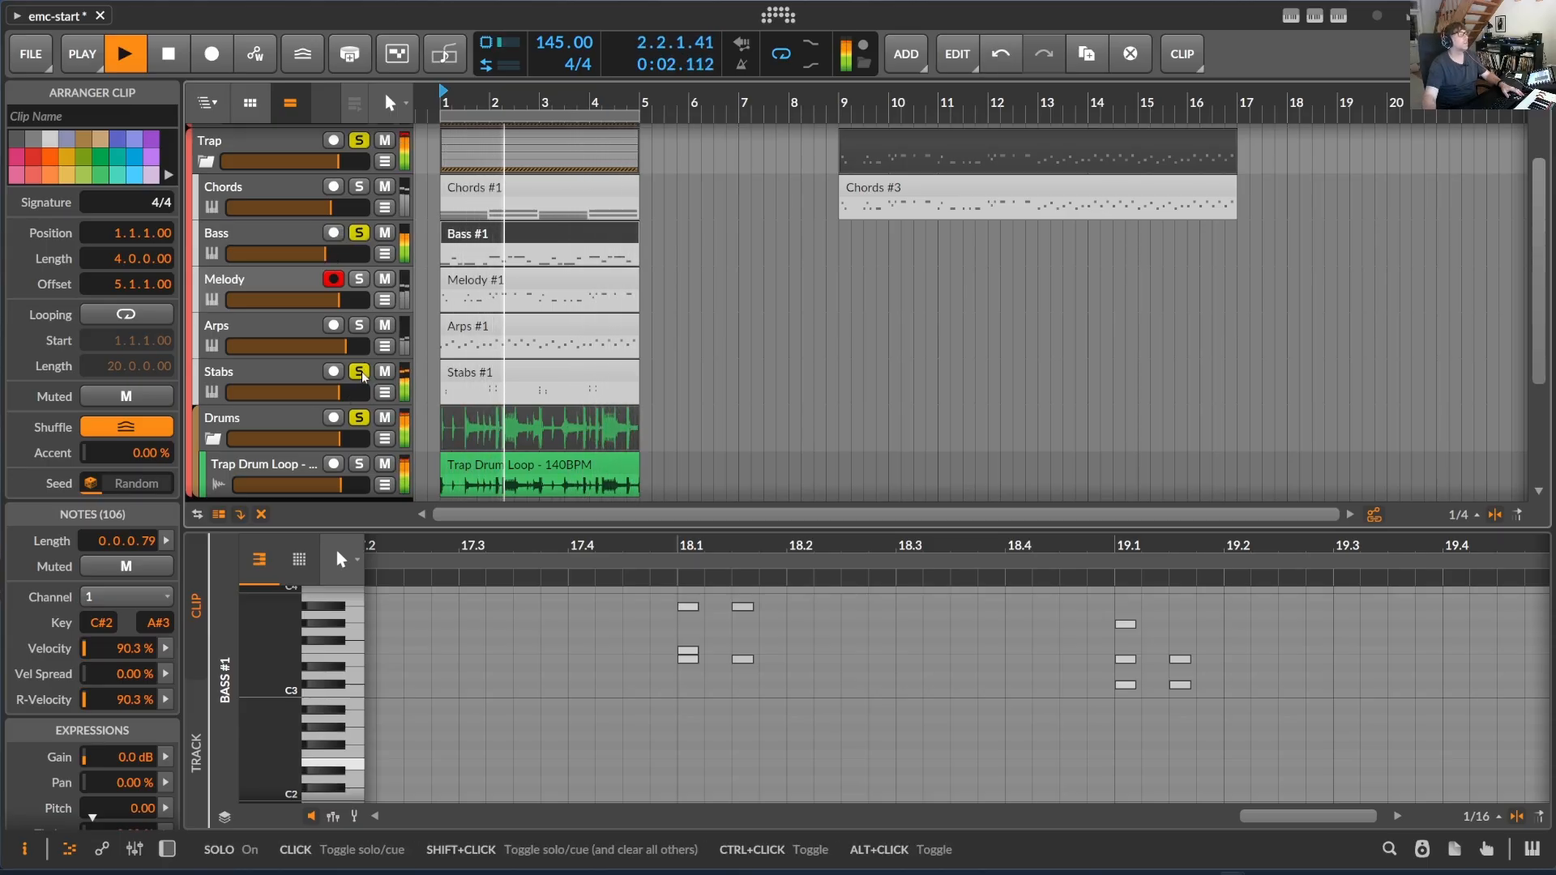
pyautogui.moveTo(340, 397); pyautogui.dragTo(322, 397)
pyautogui.click(359, 325)
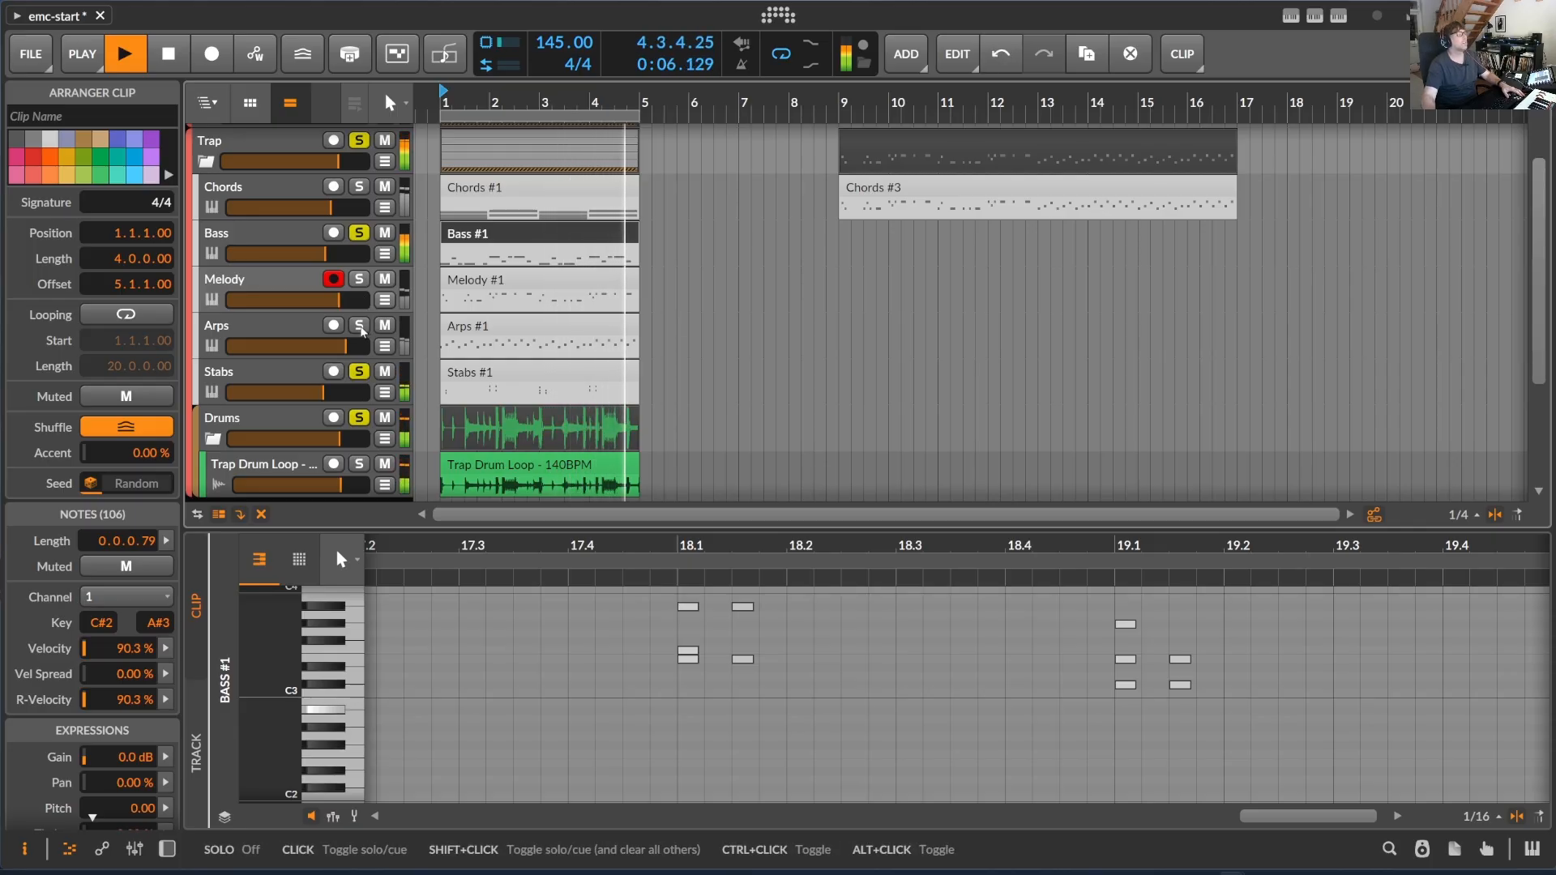
pyautogui.moveTo(347, 346); pyautogui.dragTo(359, 347)
# - Open Serum 2 on the Trap Arps track, show its oscillator page and set the Filter 1 frequency to 297
pyautogui.doubleClick(284, 334)
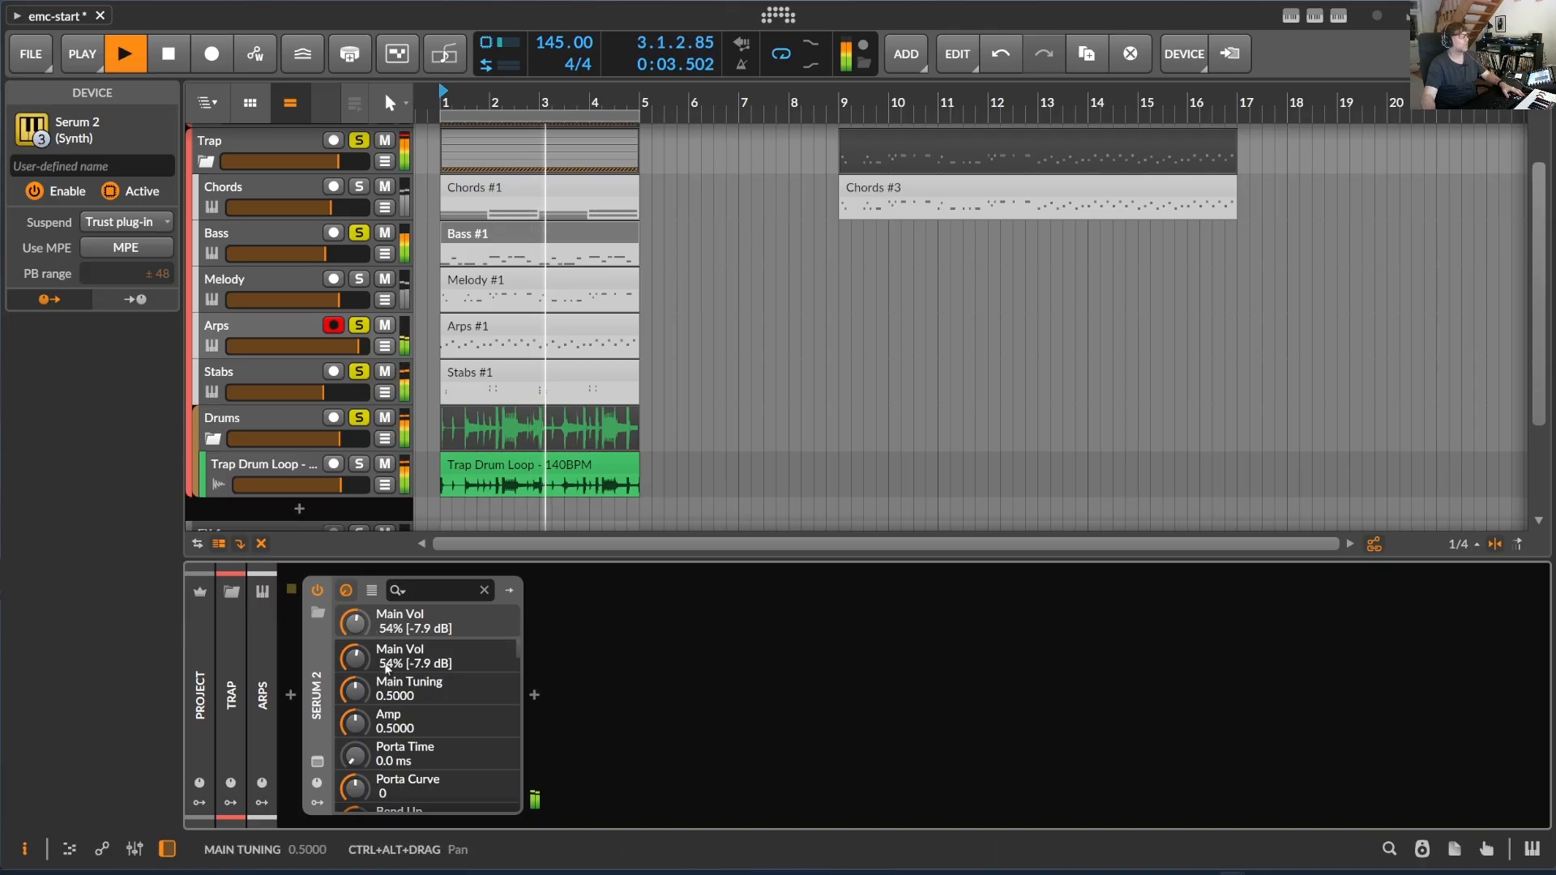
pyautogui.click(317, 762)
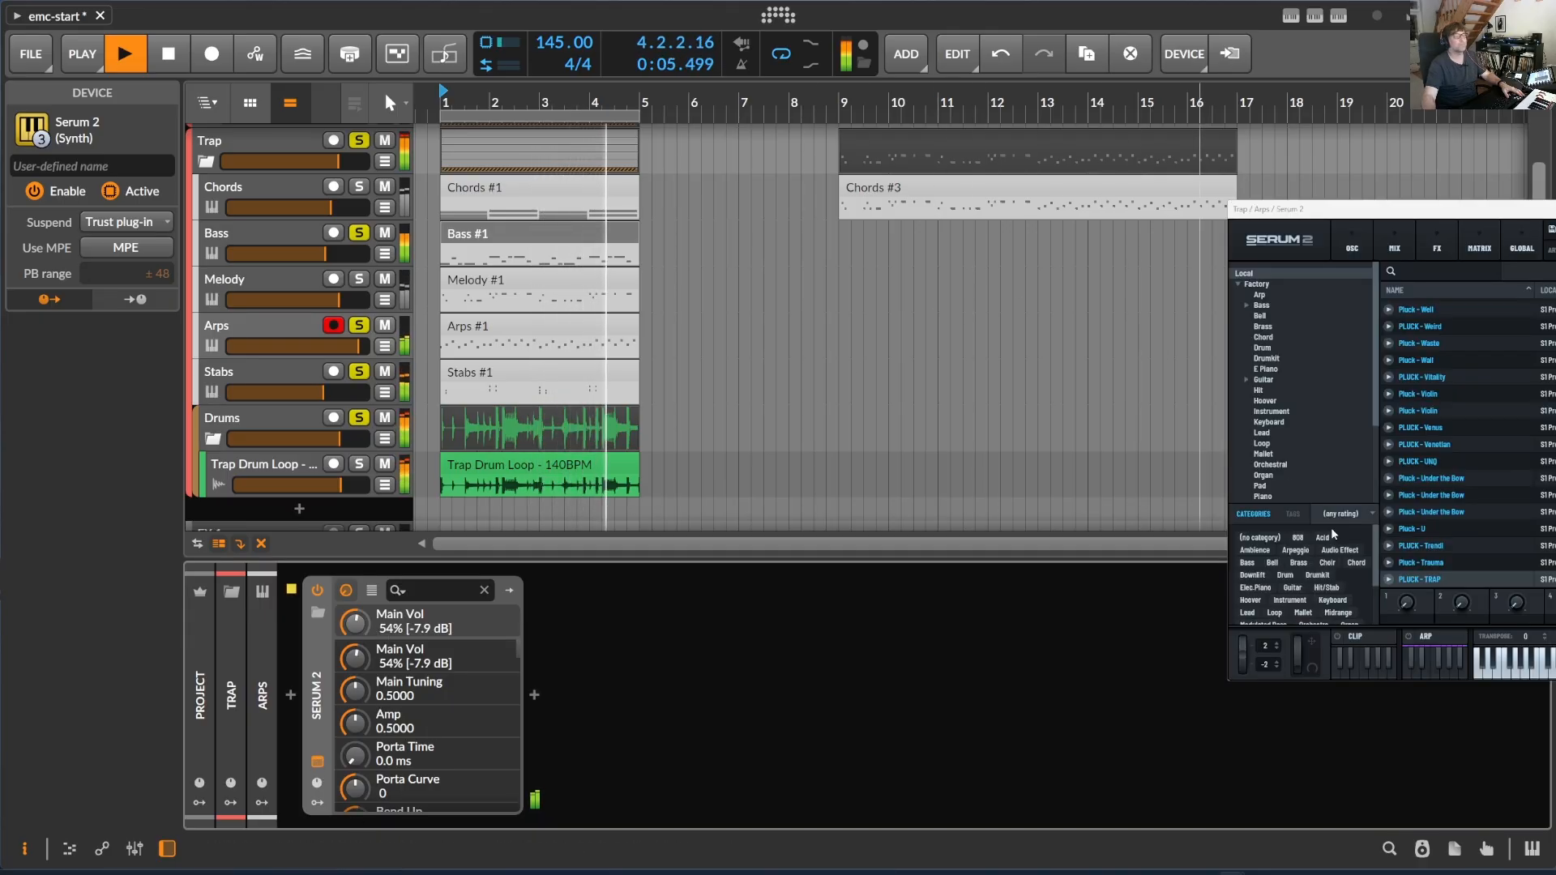
pyautogui.click(1352, 247)
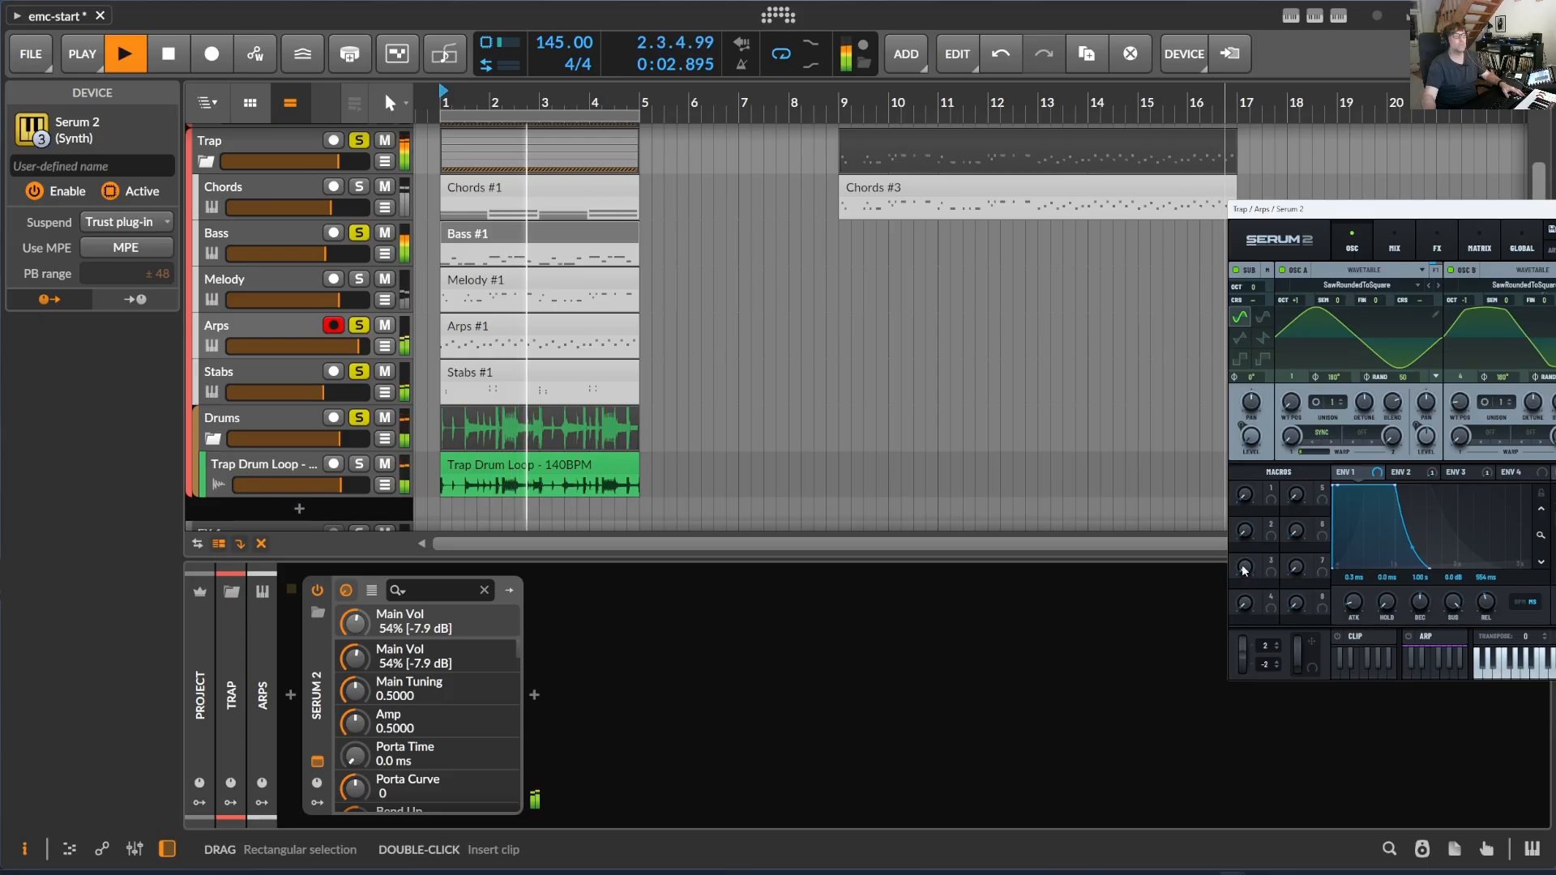
pyautogui.moveTo(1555, 436); pyautogui.dragTo(1555, 413)
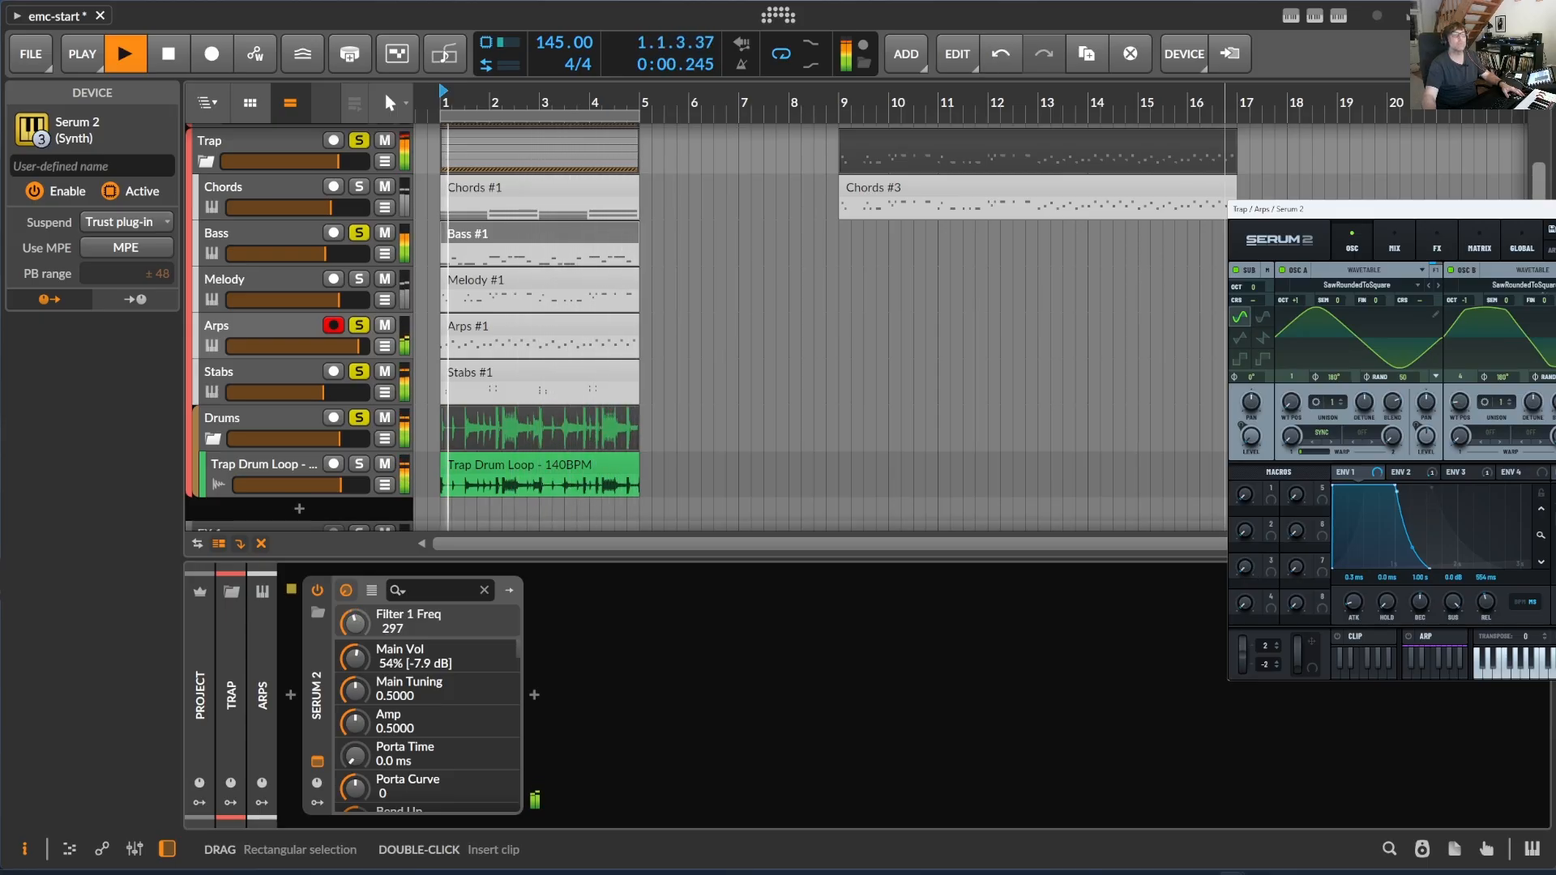
# - Audition the Trap Melody track briefly in solo with the other parts and stop playback
pyautogui.click(359, 279)
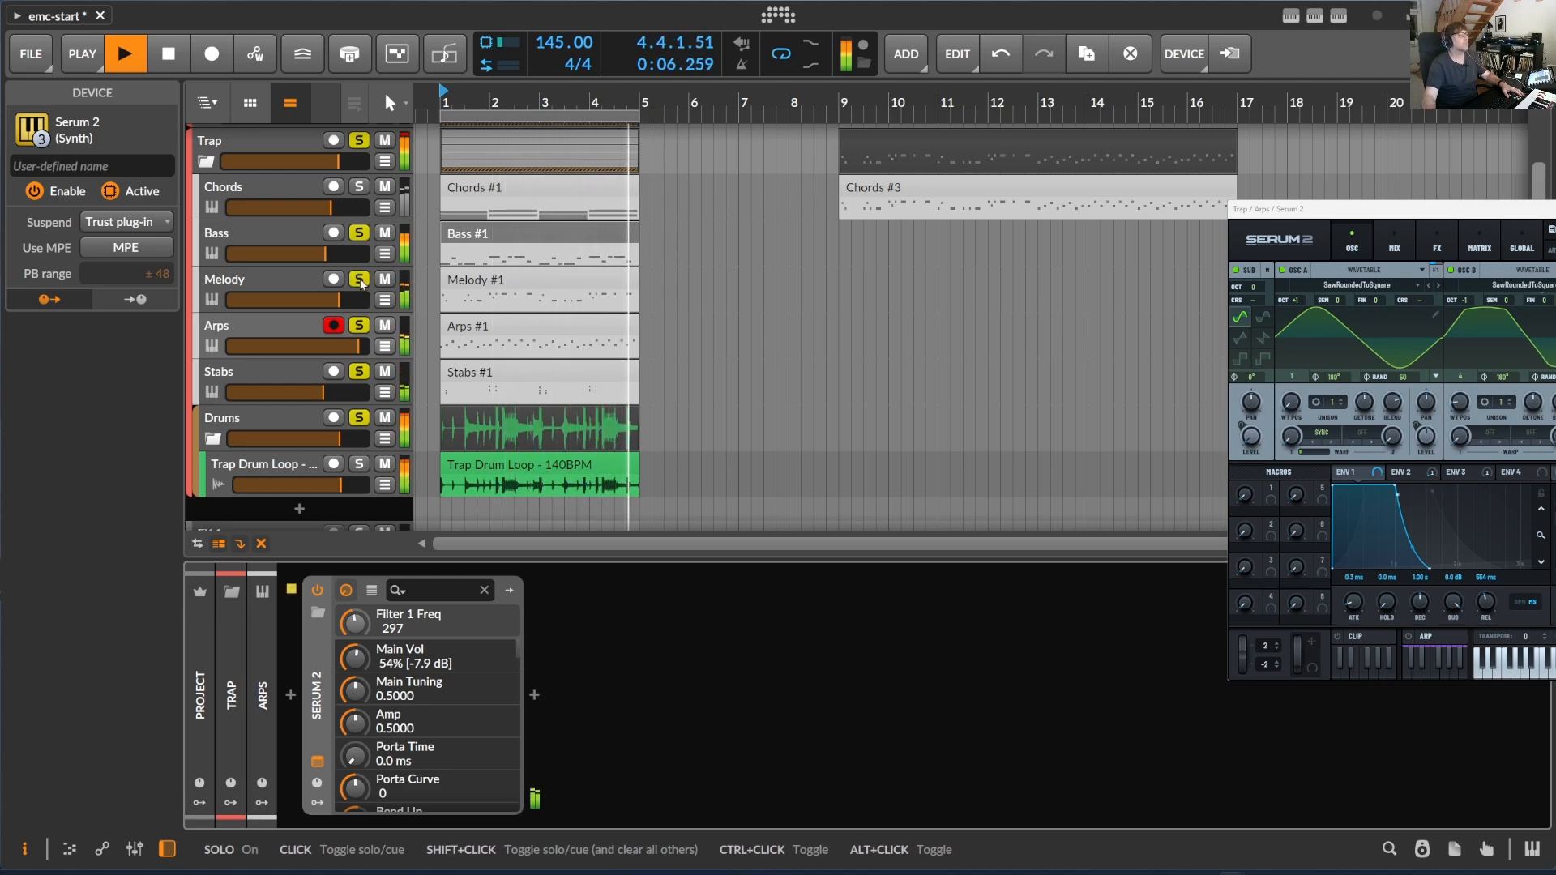
pyautogui.click(360, 279)
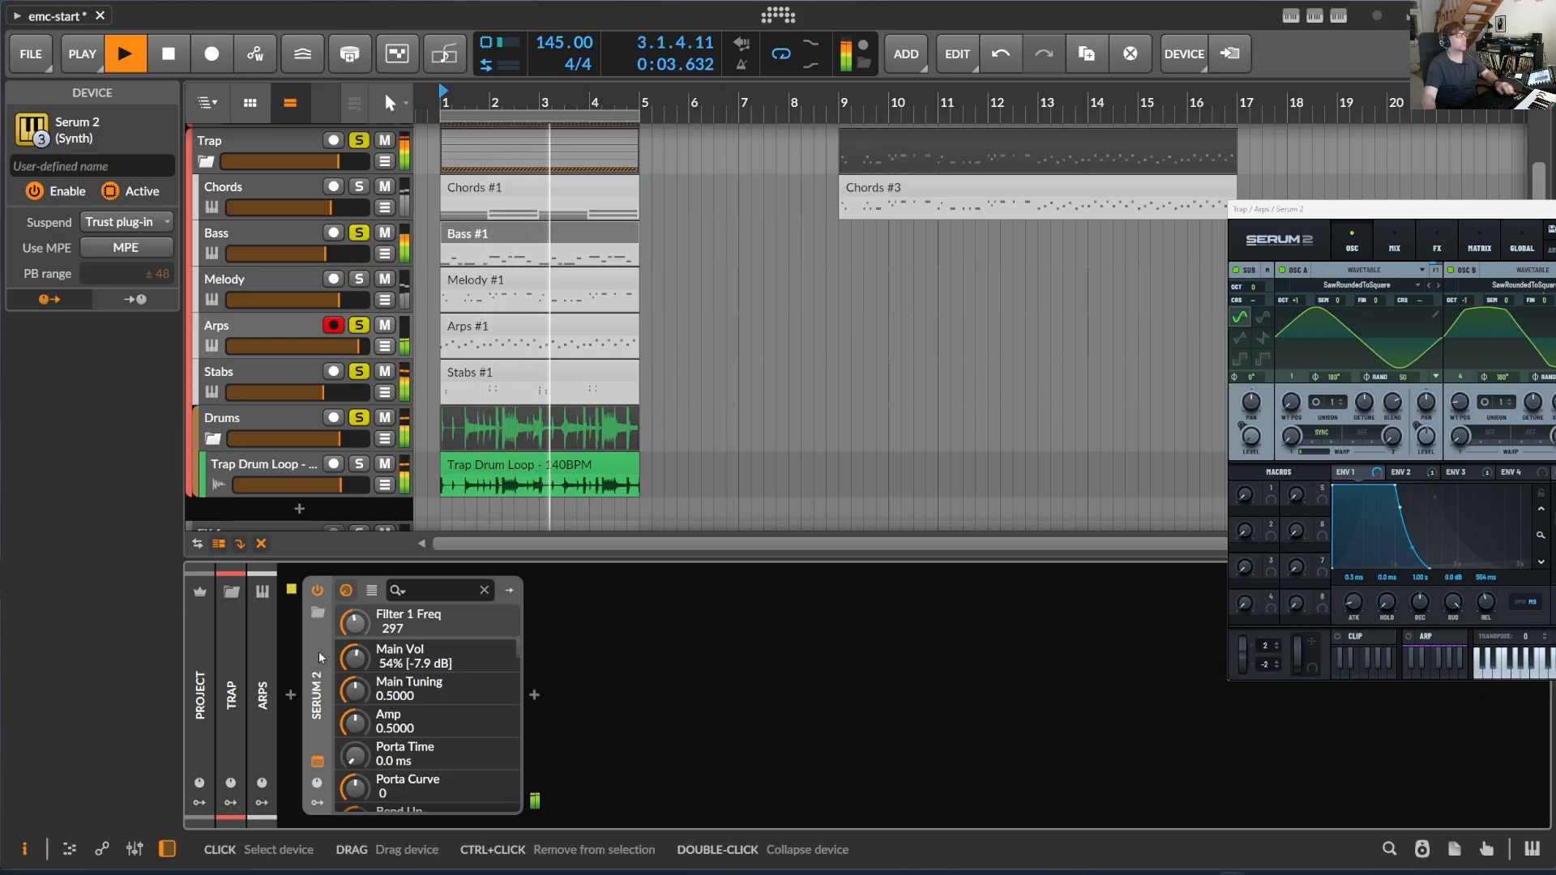
pyautogui.press('space')
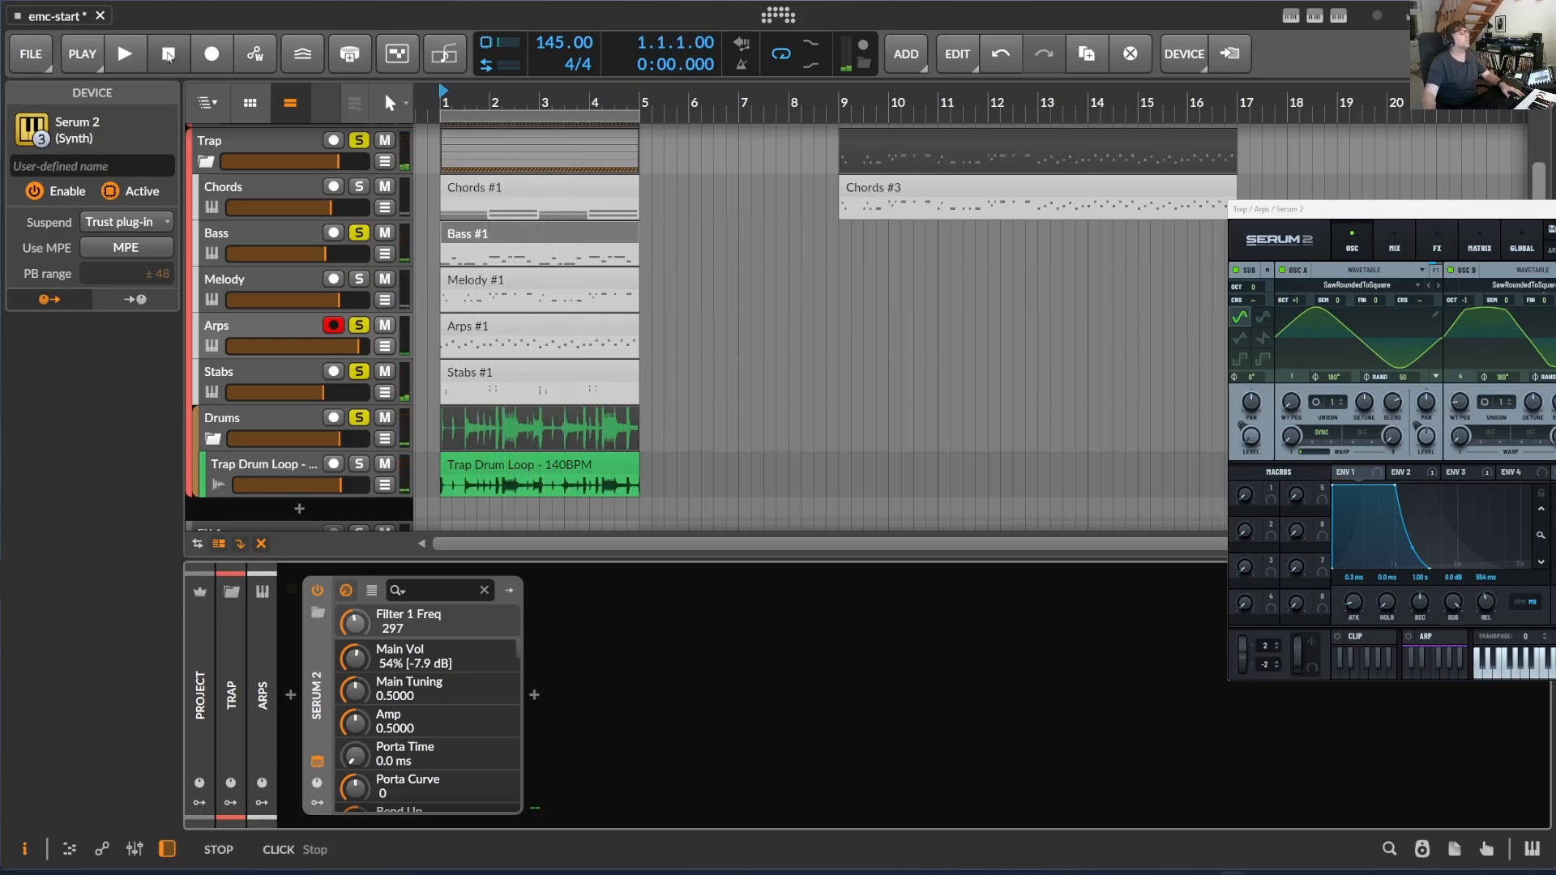
# - Clear the Trap group's solos, fold the group, and unmute the DnB and Techno groups
pyautogui.click(359, 141)
pyautogui.click(360, 233)
pyautogui.click(359, 326)
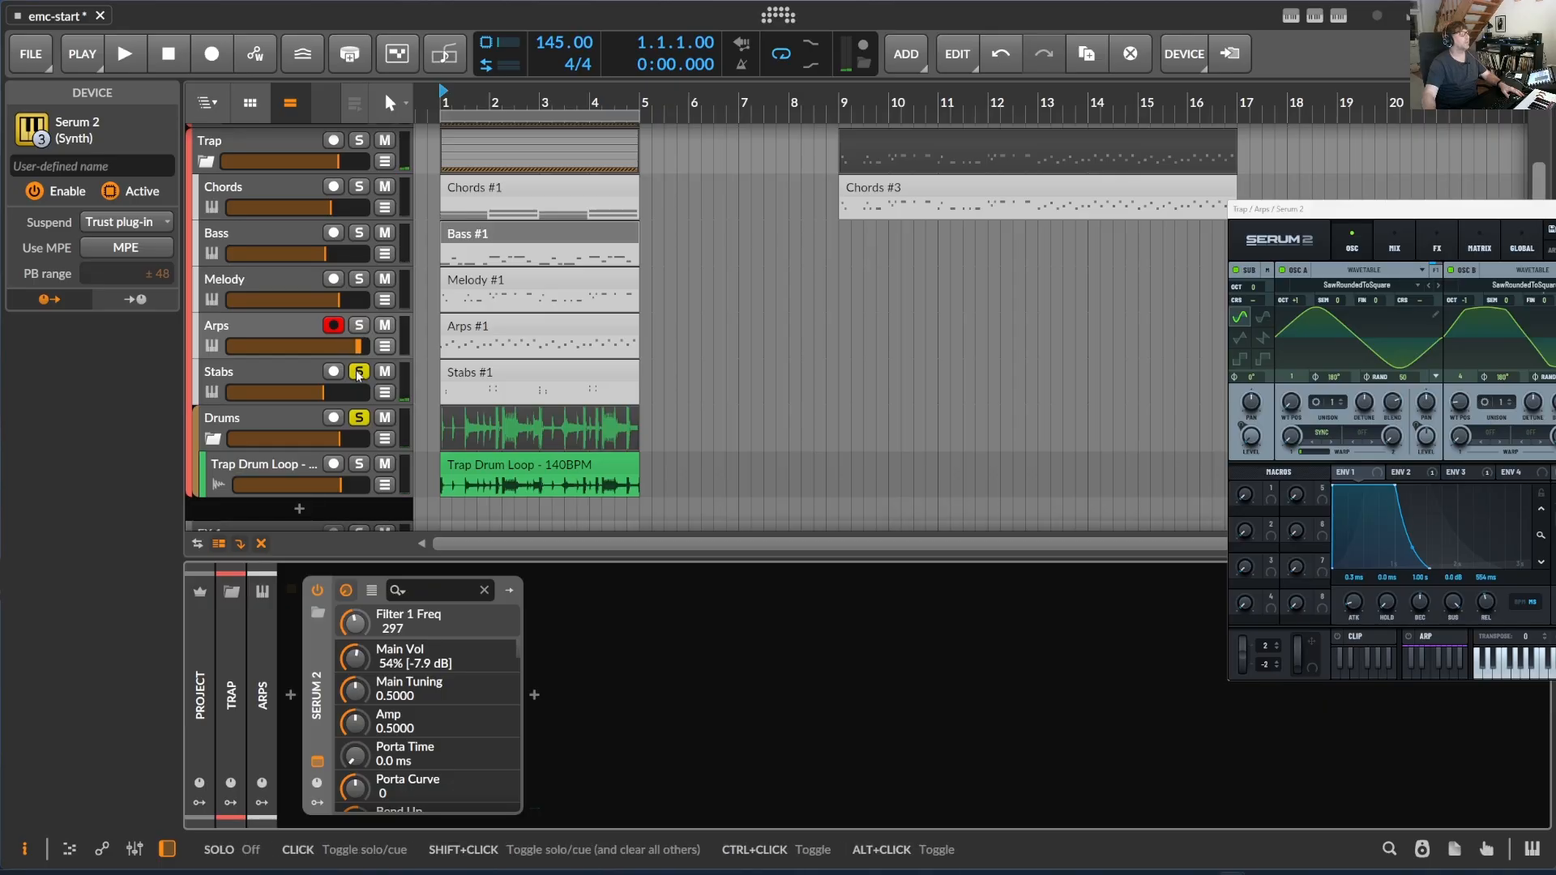
pyautogui.click(205, 250)
pyautogui.click(375, 183)
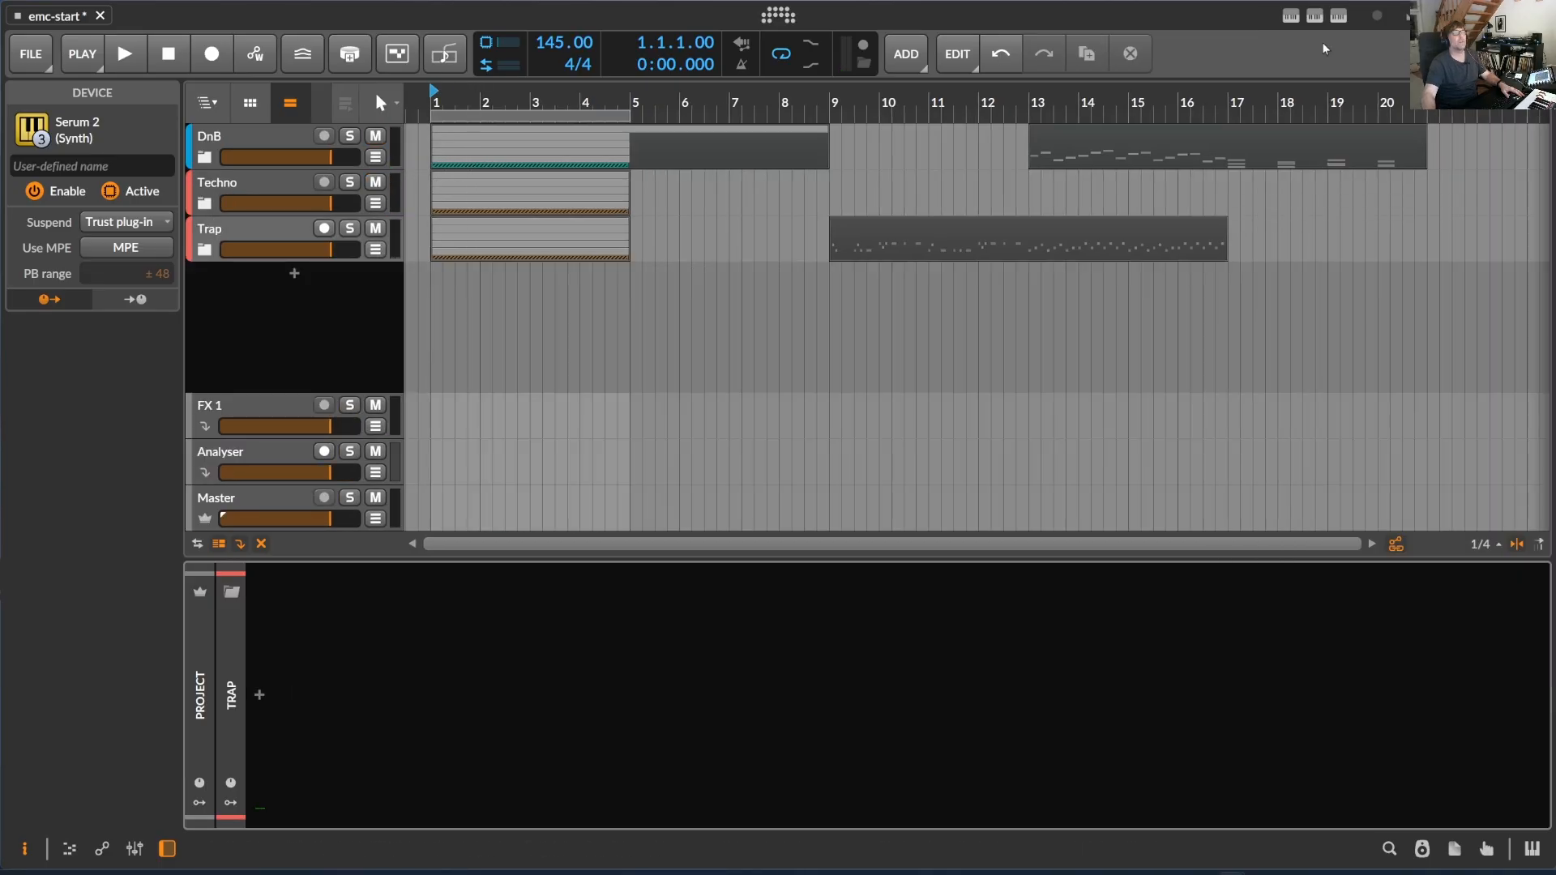
# - Open the ElectronicMusicComposer generation controls
pyautogui.click(1315, 16)
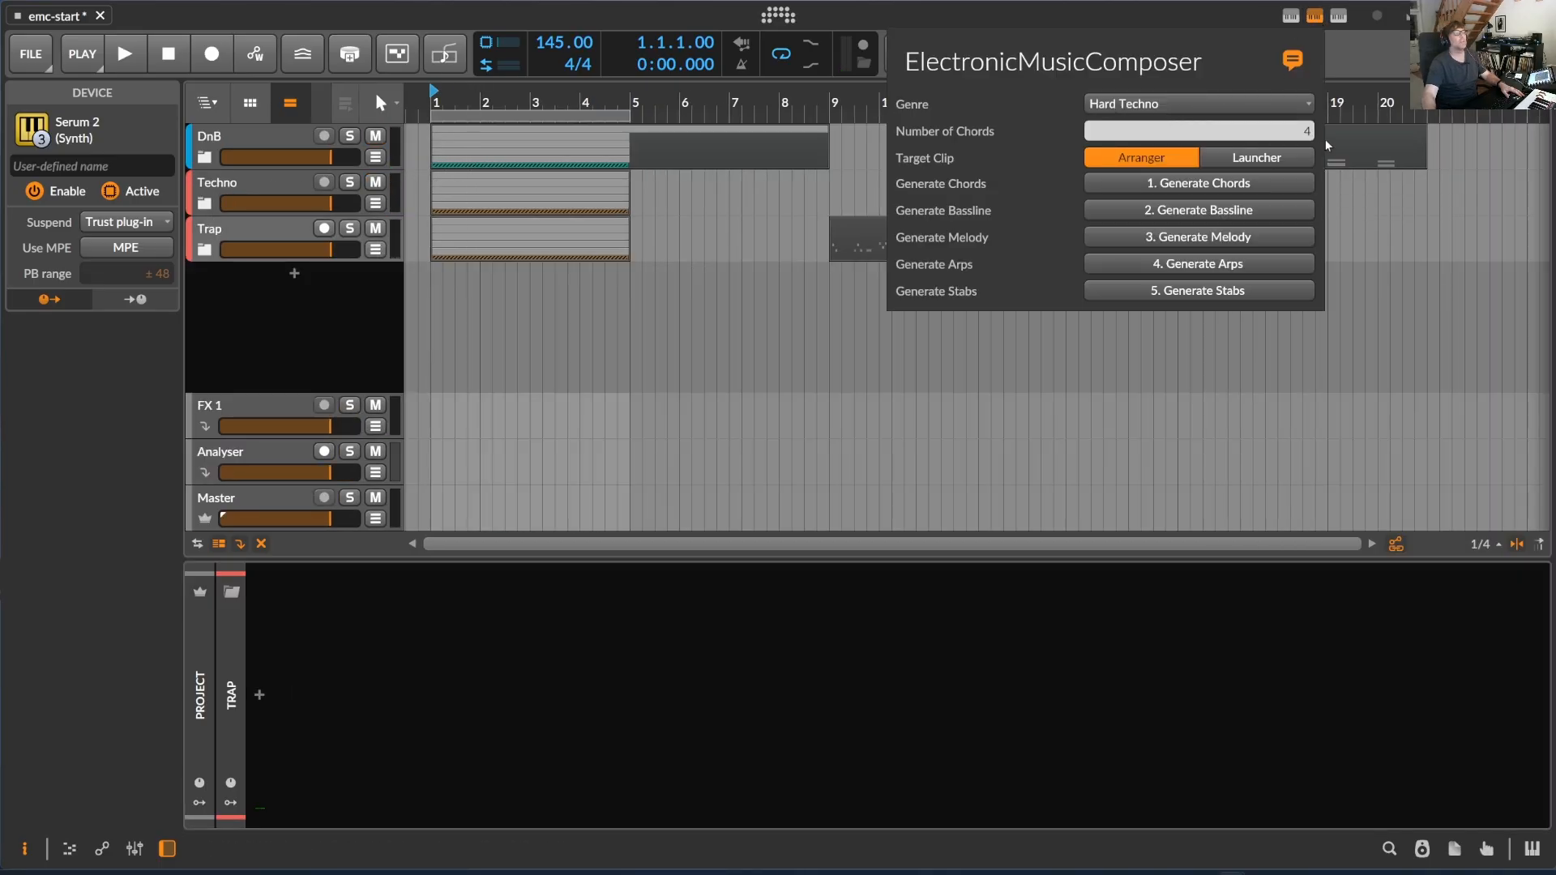